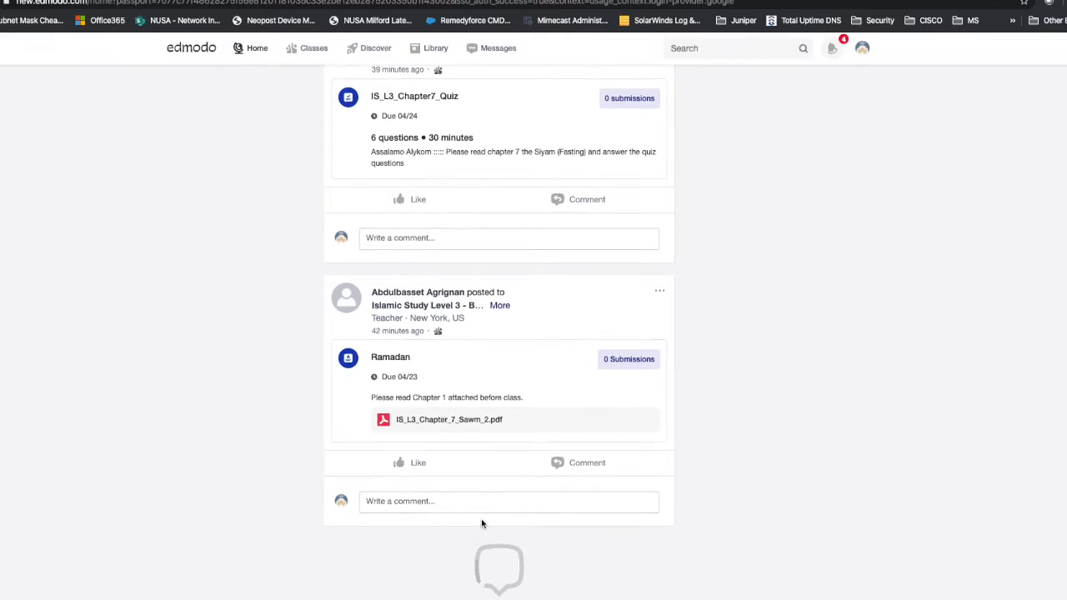
# - View the account's own profile page from the home feed and return to the feed
pyautogui.scroll(15, 511, 405)
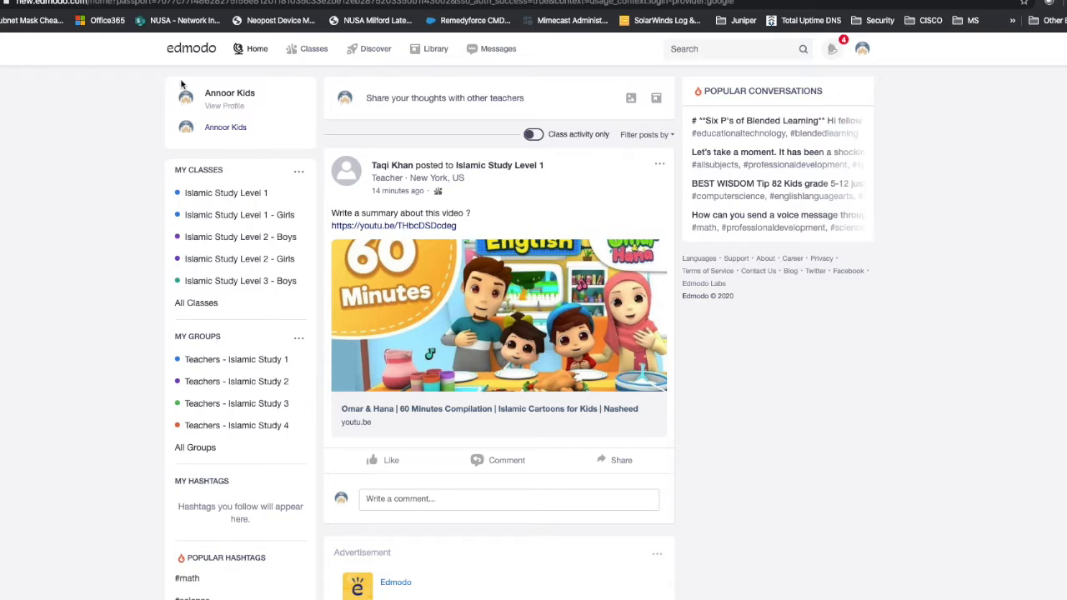
pyautogui.click(225, 107)
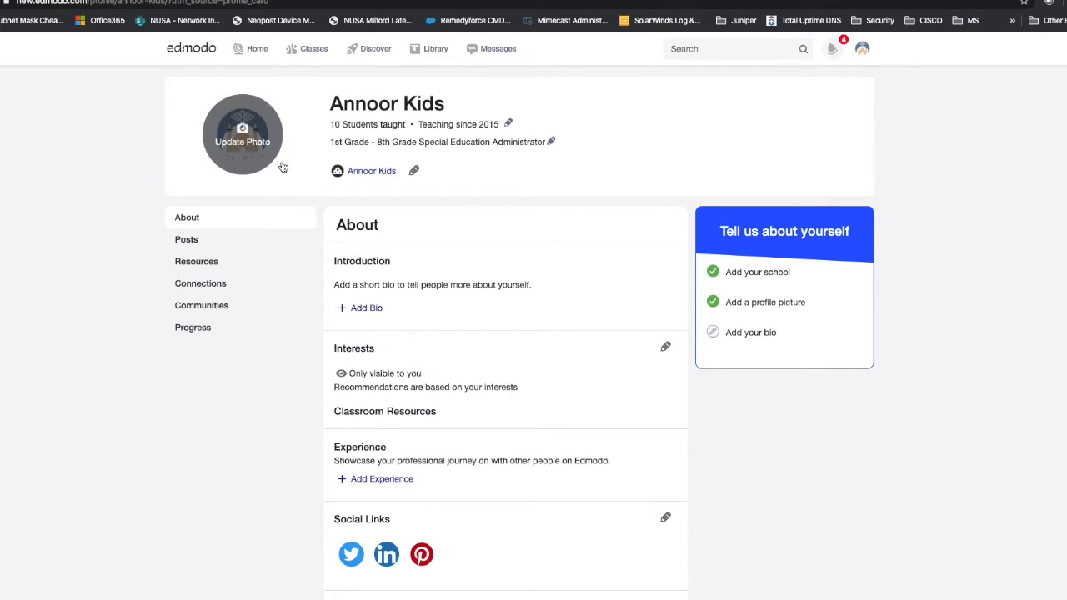
pyautogui.hotkey('alt', 'Left')
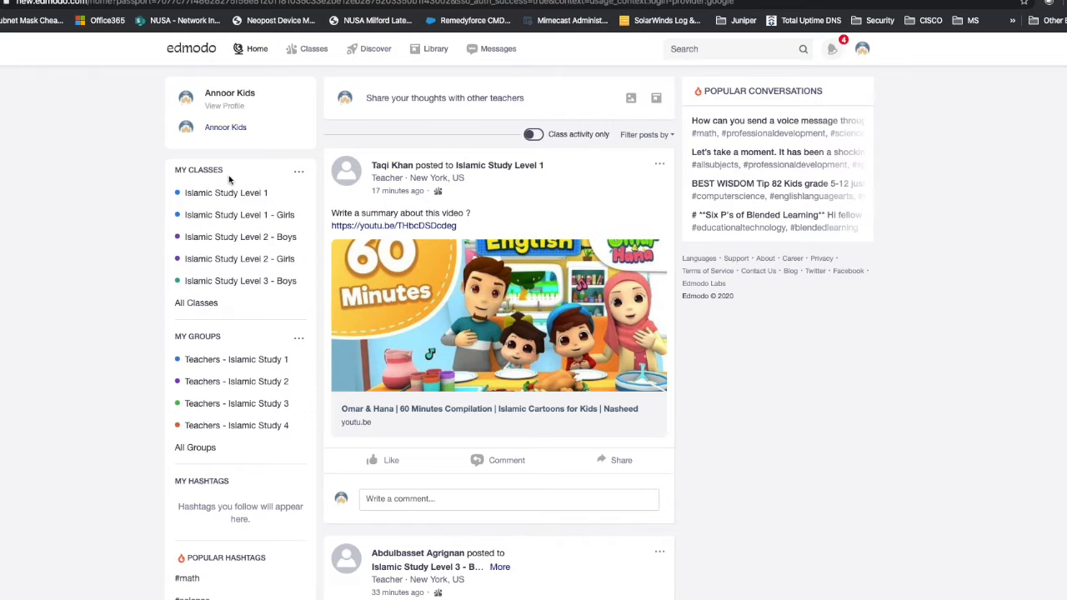
# - Open the full list of classes and review all Islamic Study levels for boys and girls
pyautogui.click(205, 305)
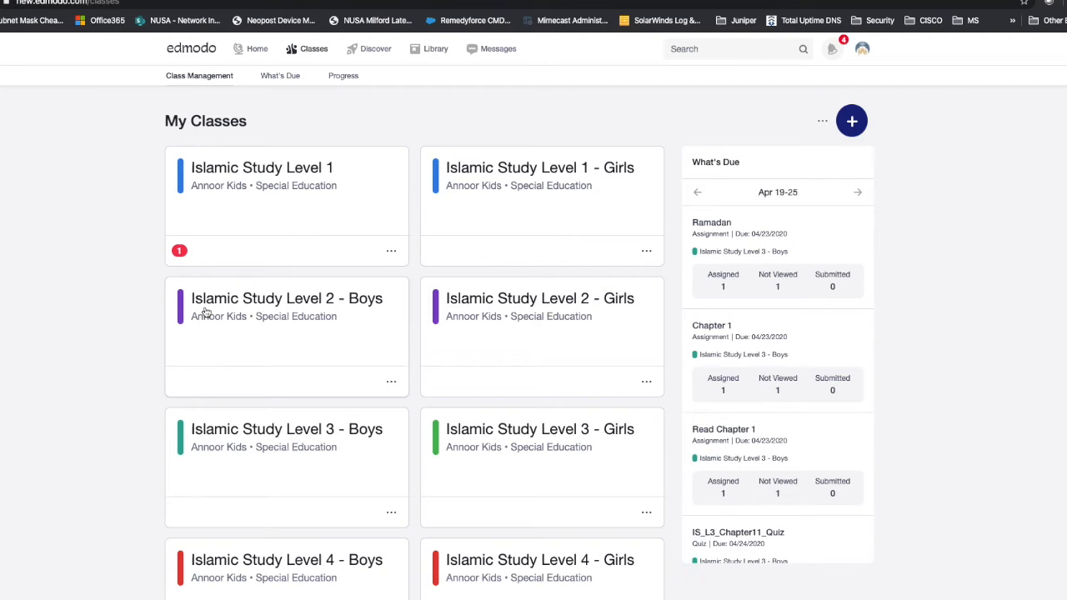
pyautogui.scroll(-3, 206, 312)
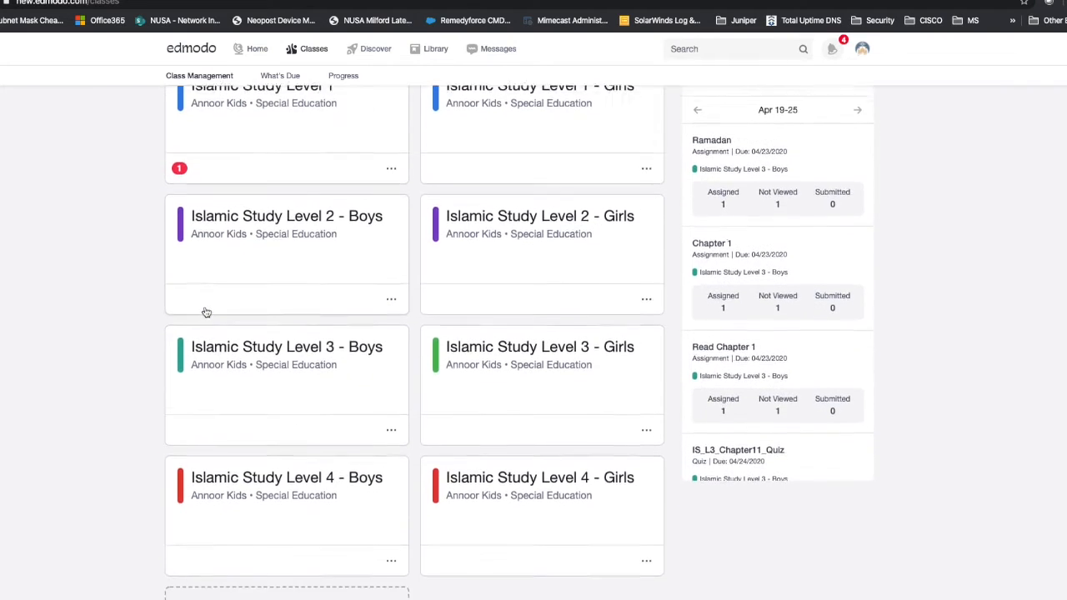
pyautogui.scroll(4, 205, 310)
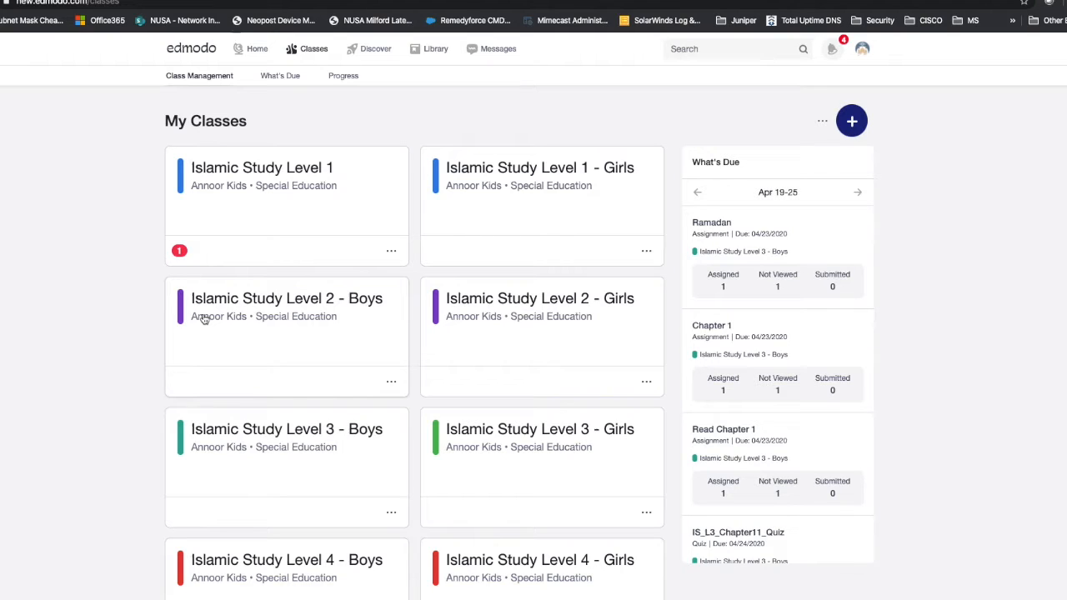
# - Return to the home page and look over the latest class posts in the feed
pyautogui.click(251, 49)
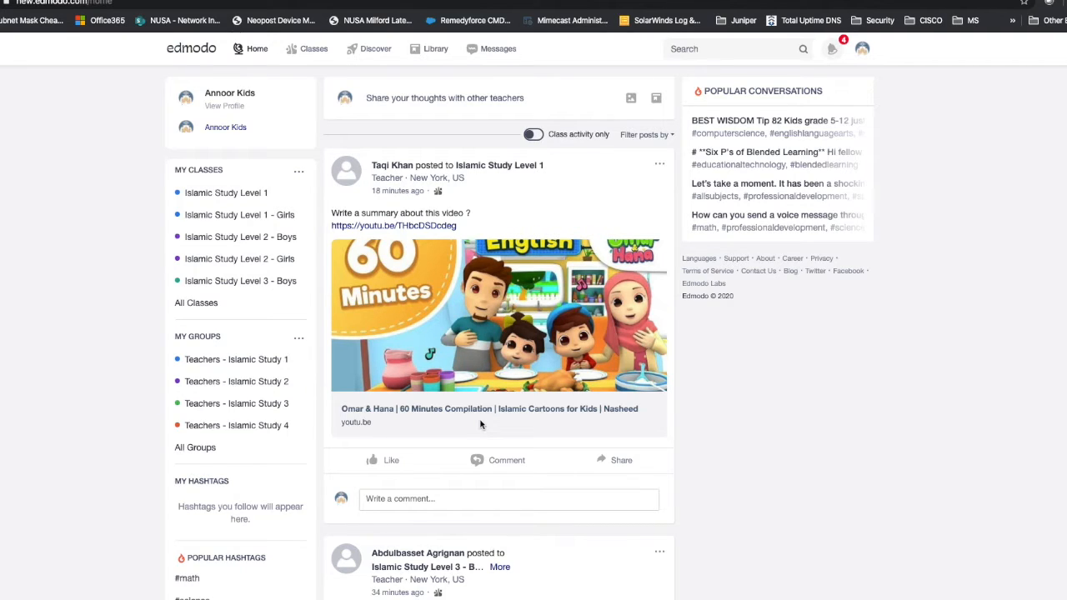
pyautogui.scroll(-3, 480, 424)
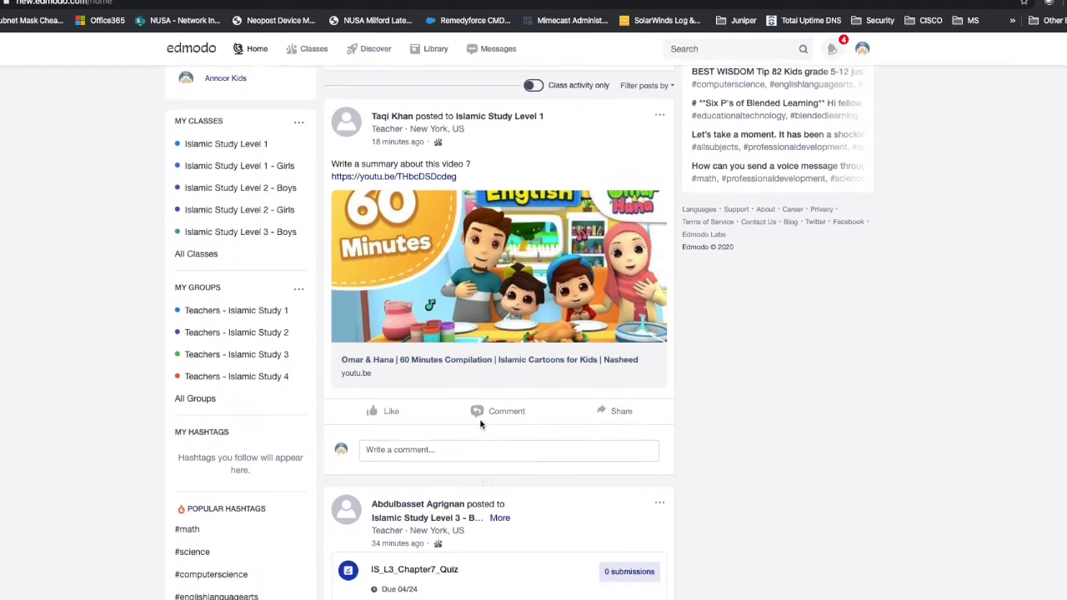
pyautogui.scroll(3, 481, 426)
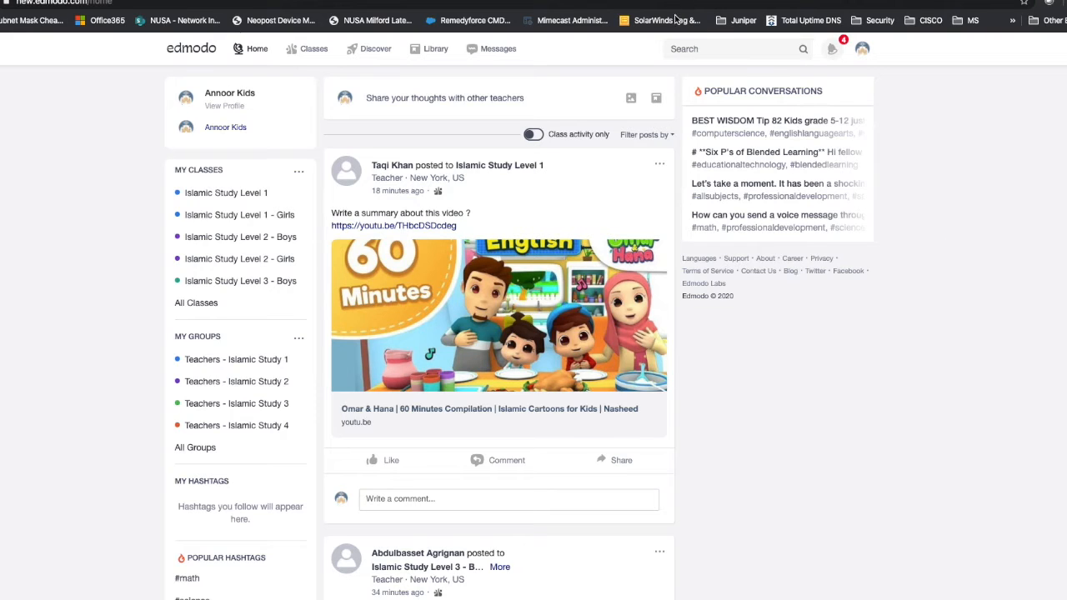
# - Show the search field, review the list of recent notifications and close it
pyautogui.click(721, 48)
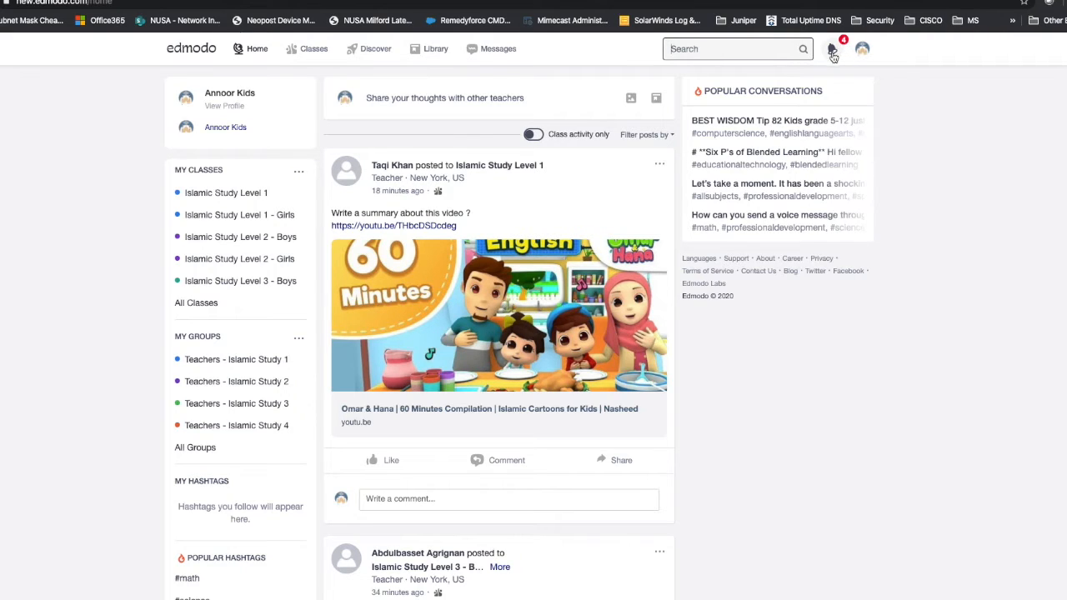
pyautogui.click(832, 50)
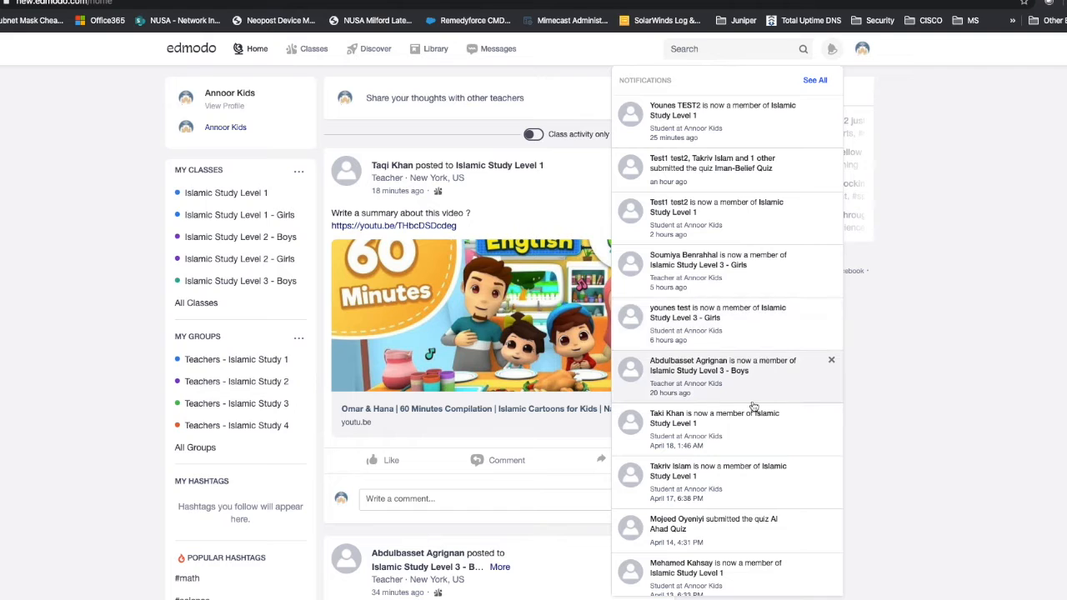
pyautogui.click(921, 133)
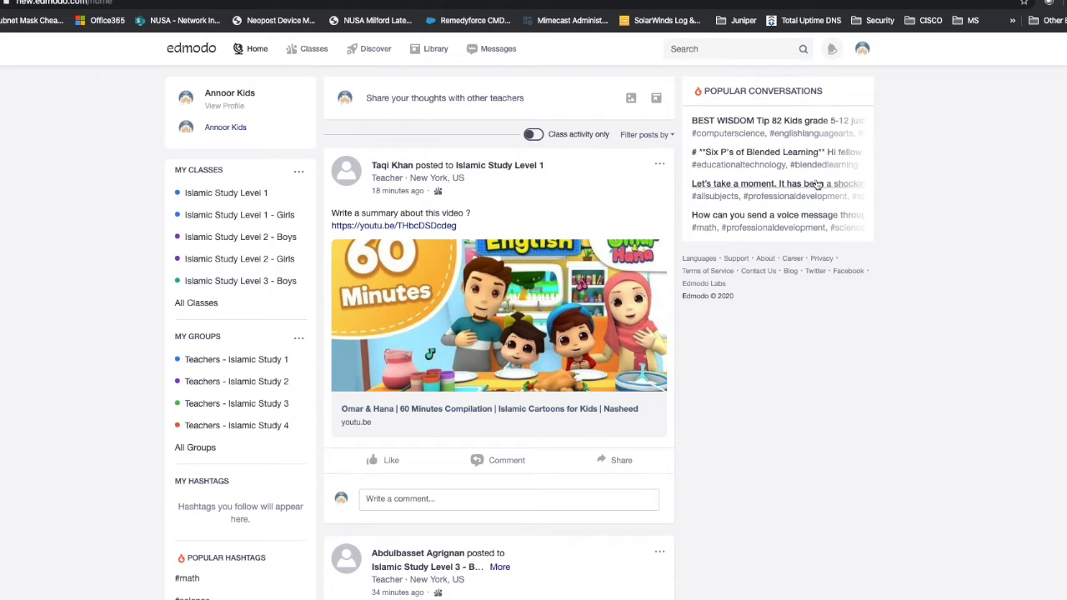
# - View the Quizzes folder inside Islamic Study Level 1 in the Teachers - Islamic Study 1 group
pyautogui.click(201, 363)
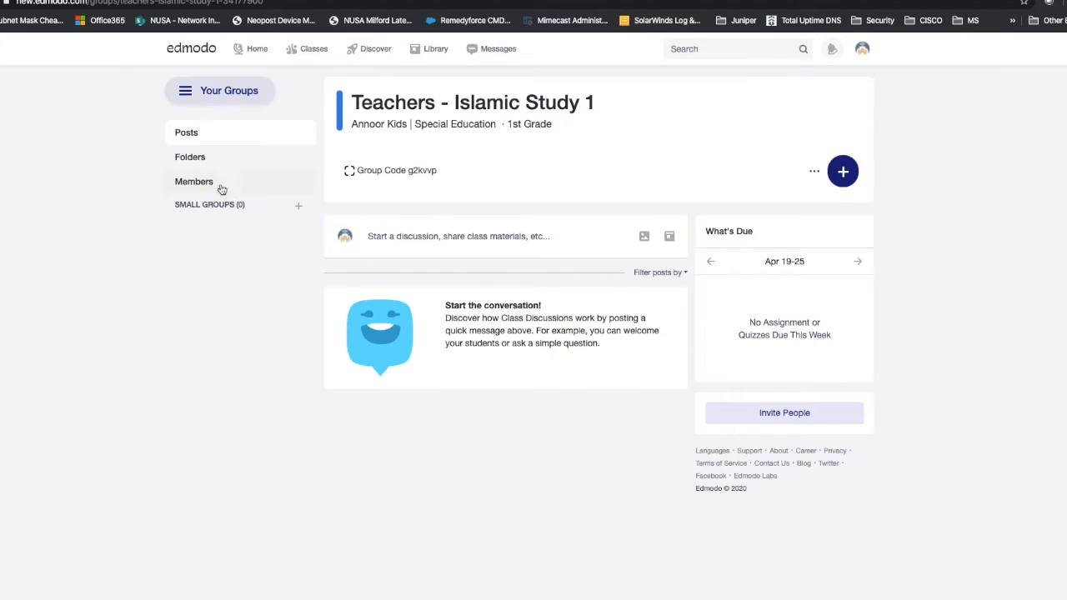
pyautogui.click(198, 162)
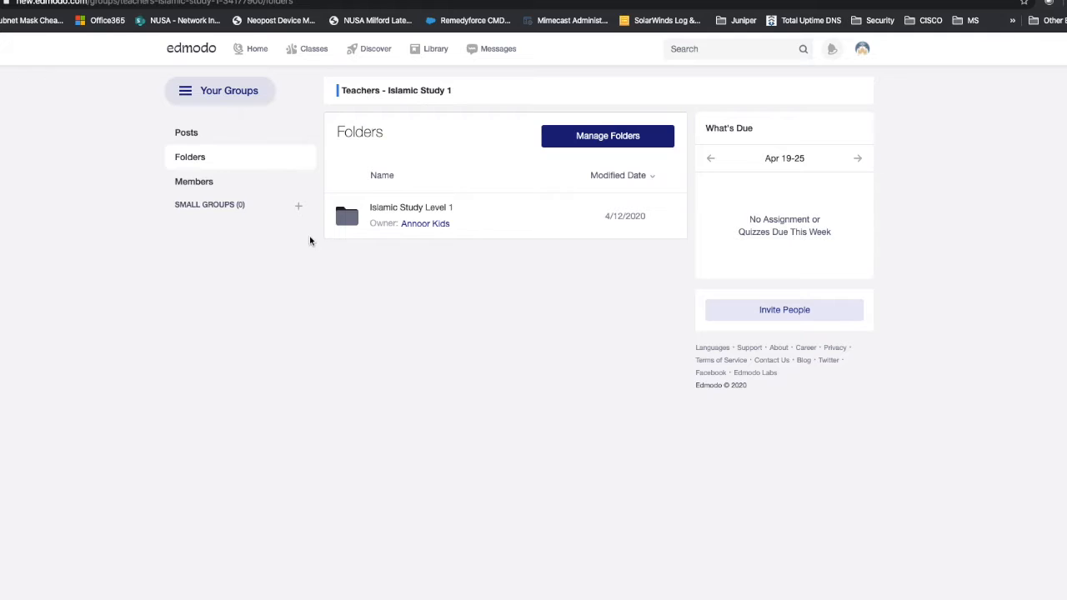
pyautogui.click(413, 208)
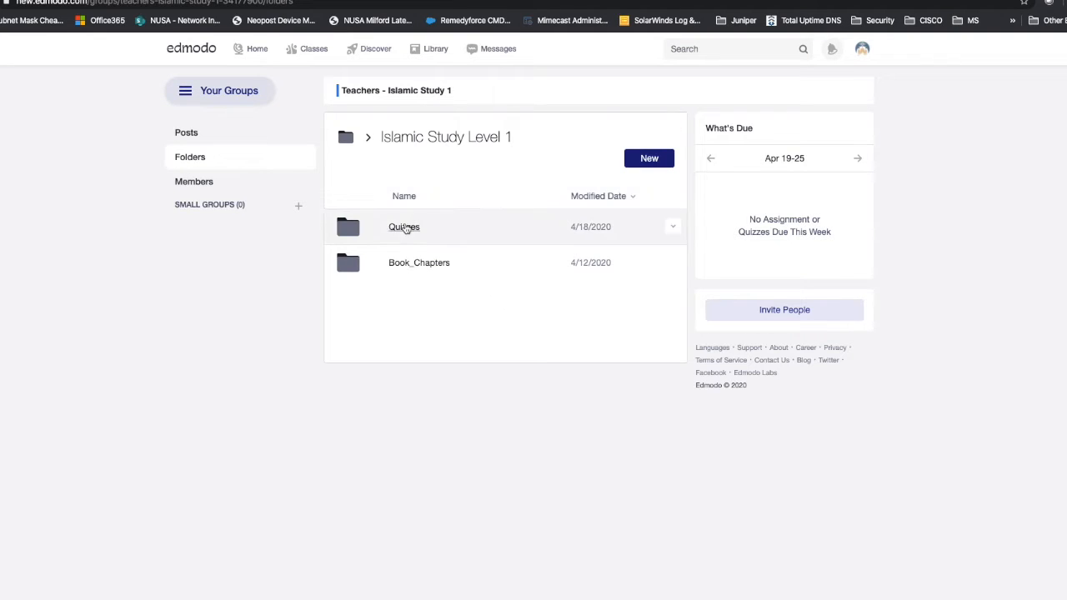
pyautogui.click(405, 227)
pyautogui.scroll(-1, 397, 268)
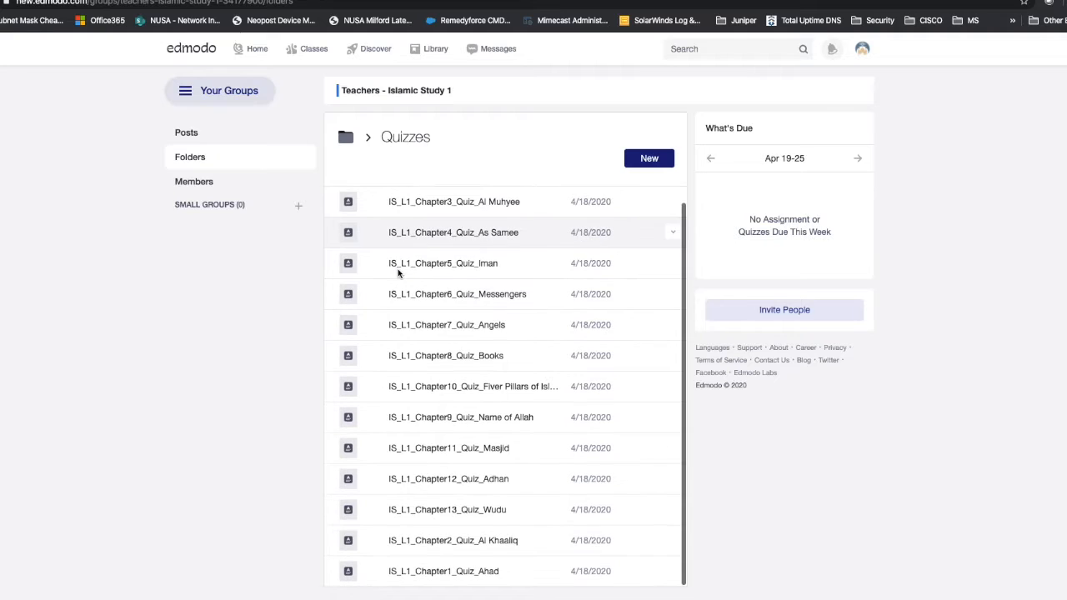
# - Go back to the group's folders and open Book_Chapters inside Islamic Study Level 1
pyautogui.click(208, 186)
pyautogui.click(202, 167)
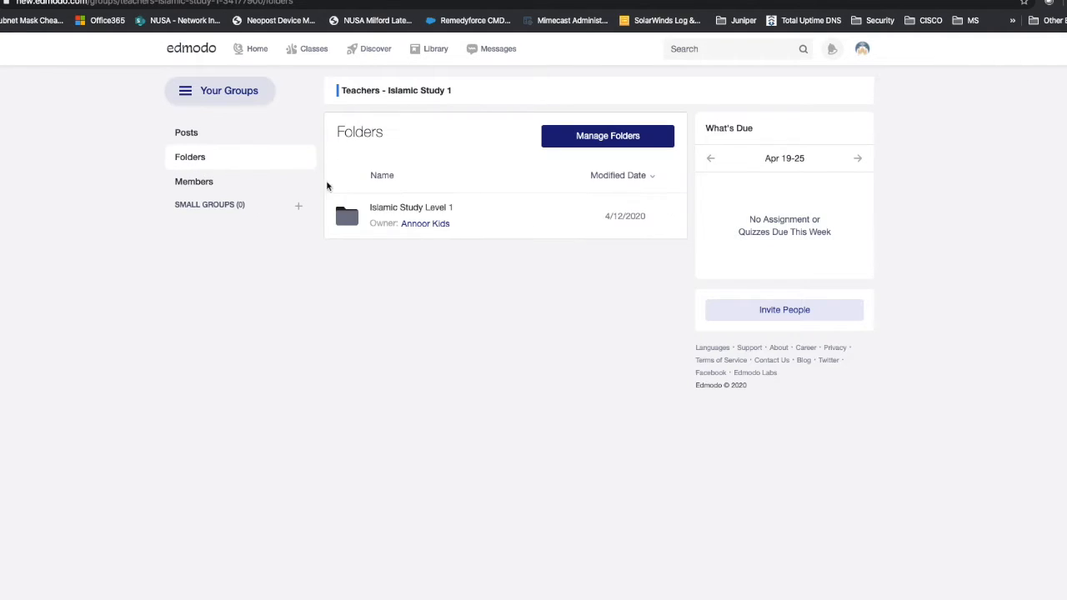
pyautogui.click(429, 224)
pyautogui.click(408, 267)
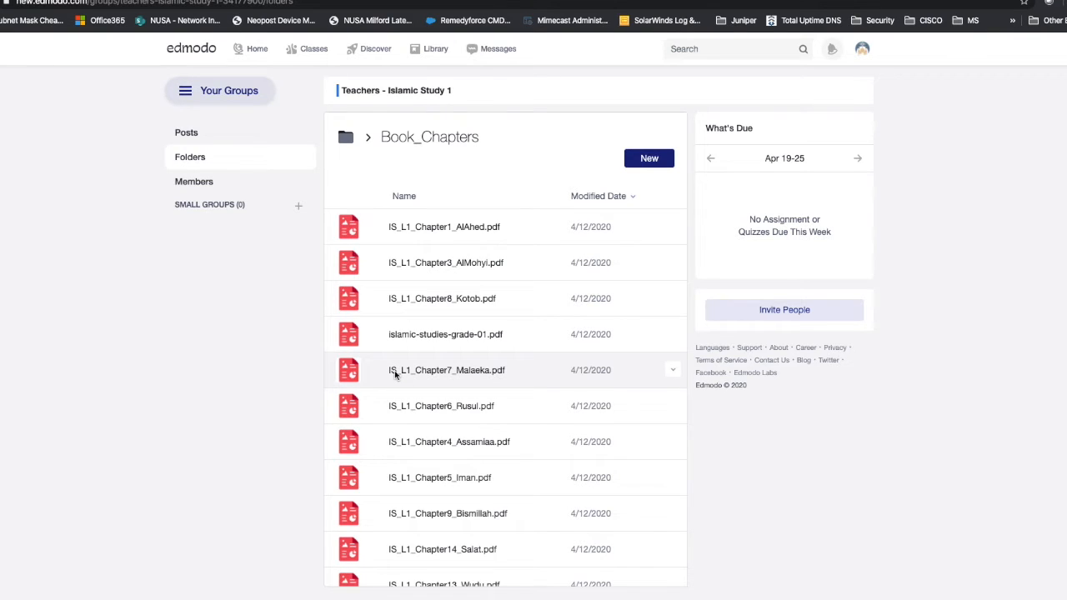
# - Open islamic-studies-grade-01.pdf and examine its table of contents
pyautogui.click(433, 336)
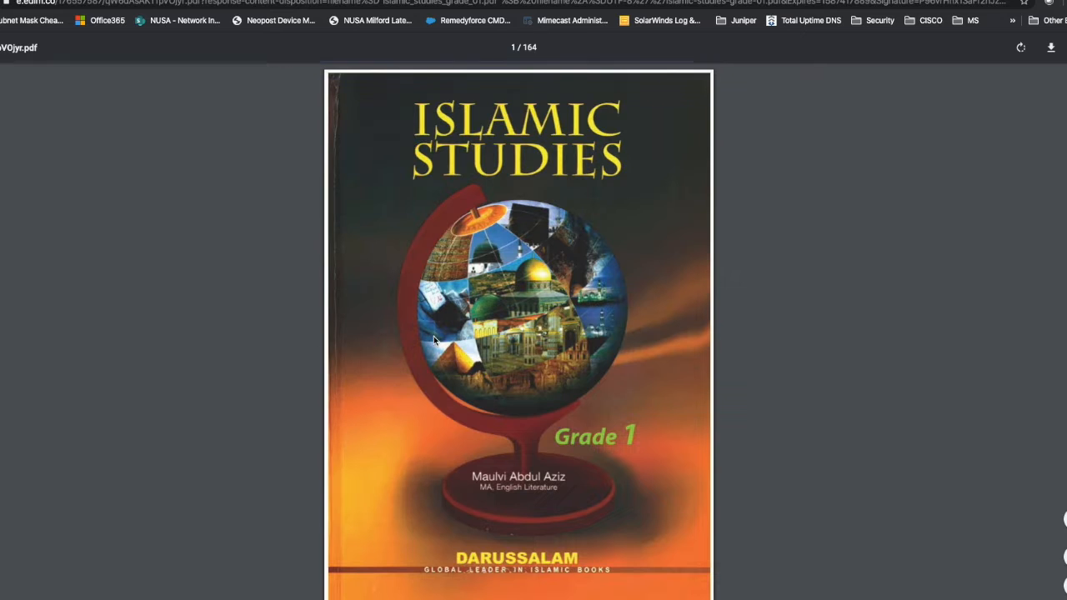
pyautogui.scroll(-20, 433, 336)
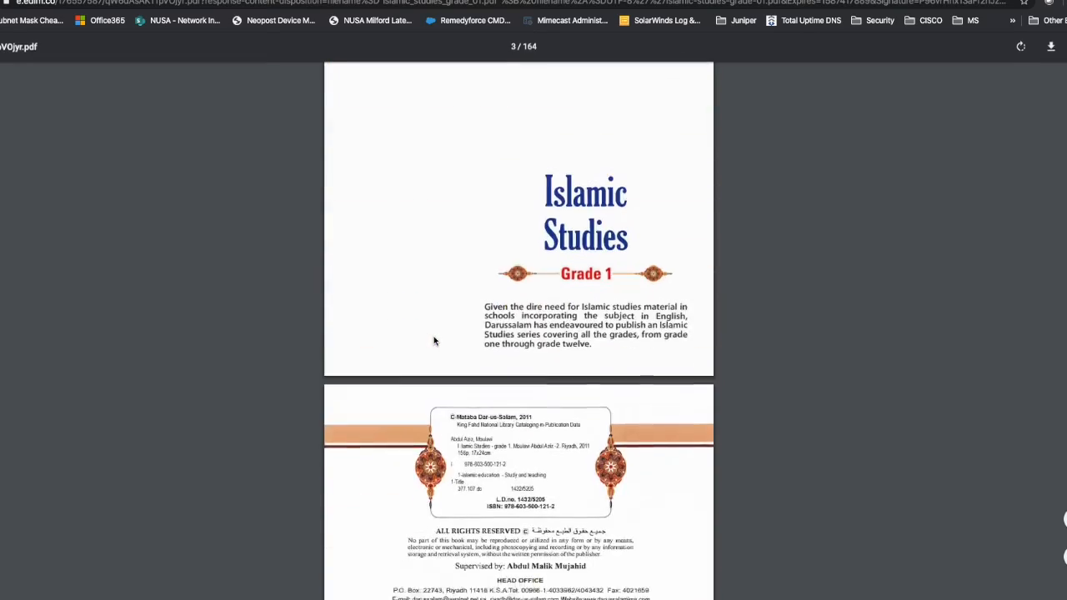
pyautogui.scroll(-15, 434, 340)
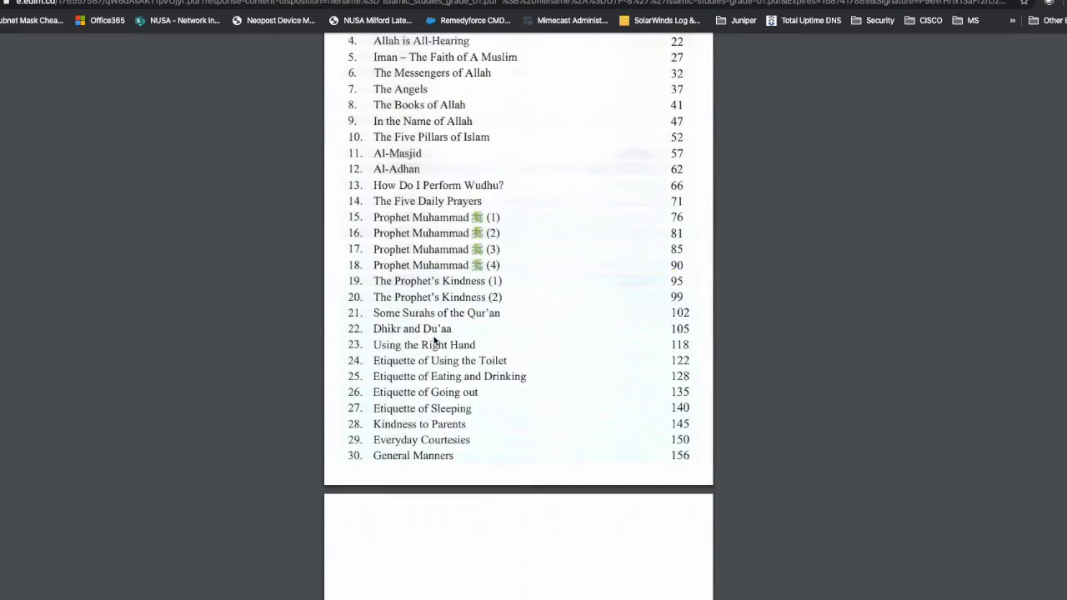
pyautogui.scroll(-3, 434, 341)
pyautogui.scroll(5, 434, 340)
pyautogui.scroll(-2, 433, 340)
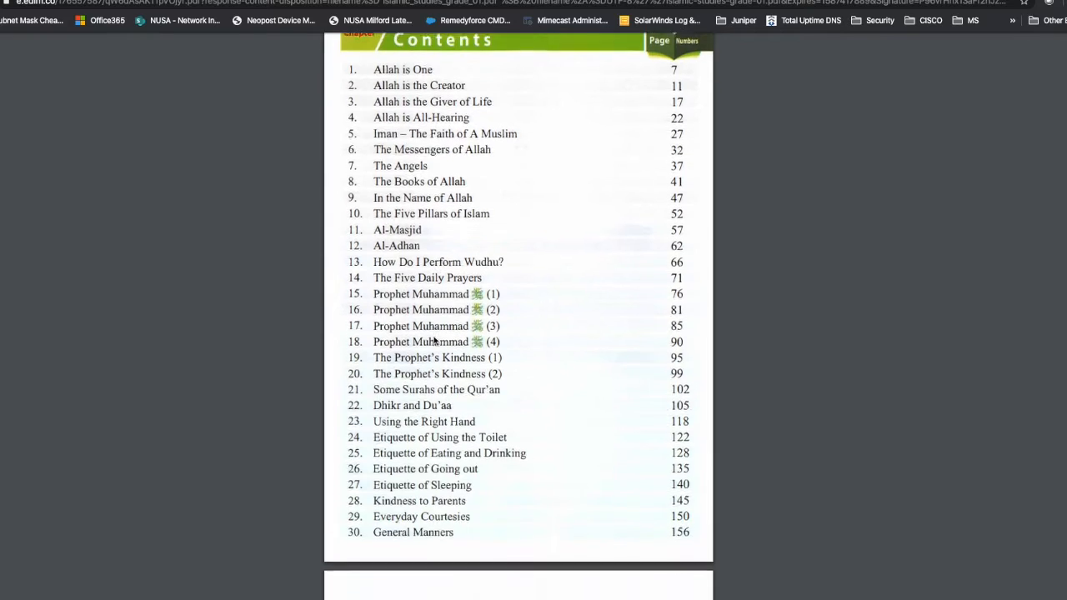
# - Read through the Chapter 1 pages and check-up exercises up to the start of Chapter 2, then return to the Book_Chapters folder
pyautogui.scroll(-7, 434, 340)
pyautogui.scroll(-10, 434, 340)
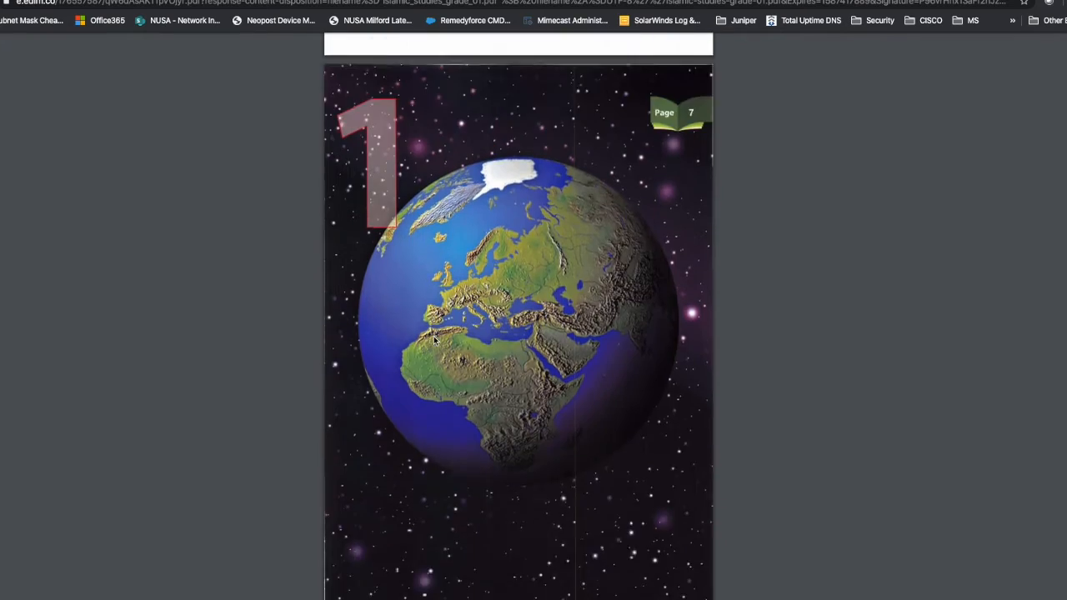
pyautogui.scroll(-3, 433, 340)
pyautogui.scroll(7, 433, 340)
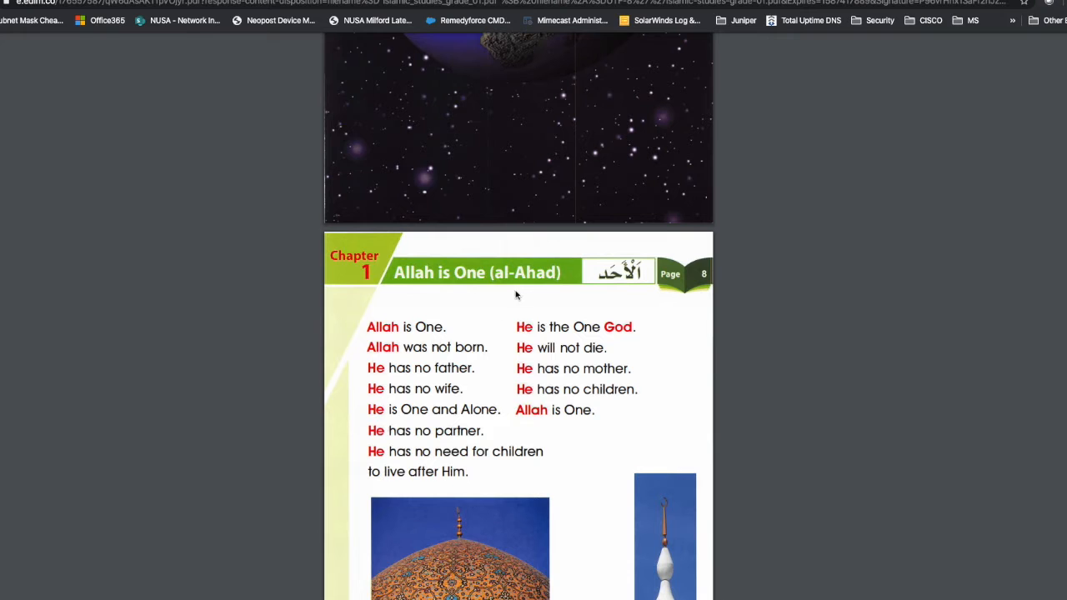
pyautogui.scroll(-10, 550, 333)
pyautogui.scroll(-10, 550, 333)
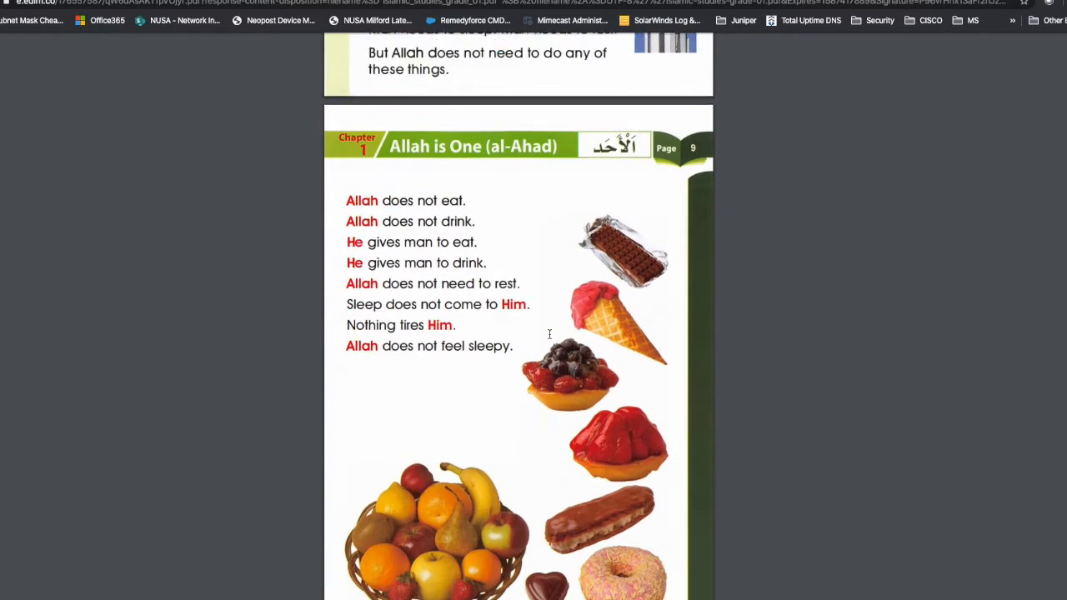
pyautogui.scroll(2, 549, 333)
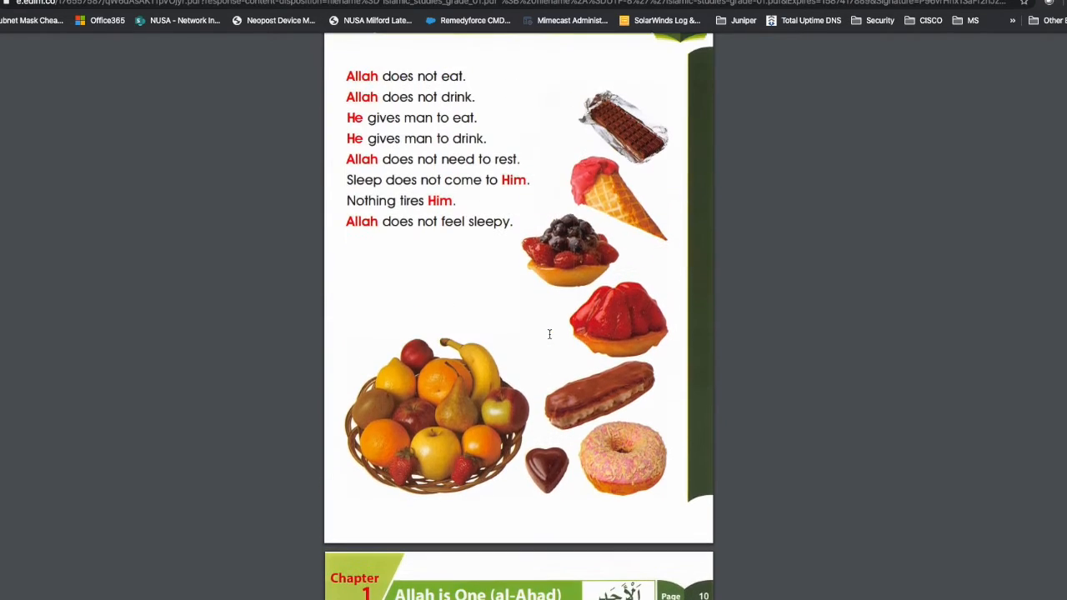
pyautogui.scroll(-10, 549, 334)
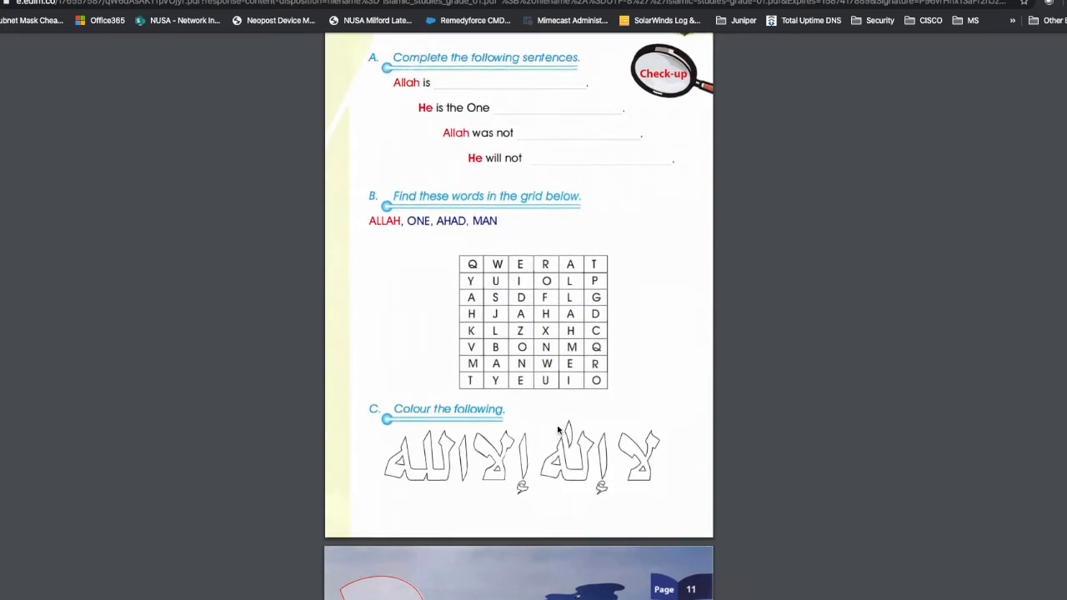
pyautogui.scroll(-5, 557, 429)
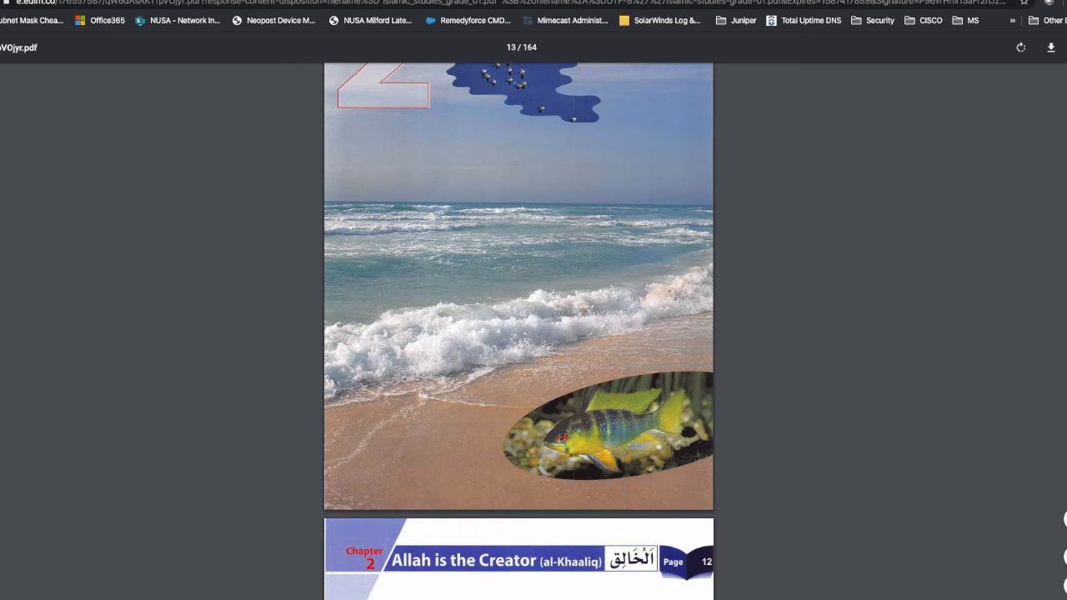
pyautogui.click(275, 2)
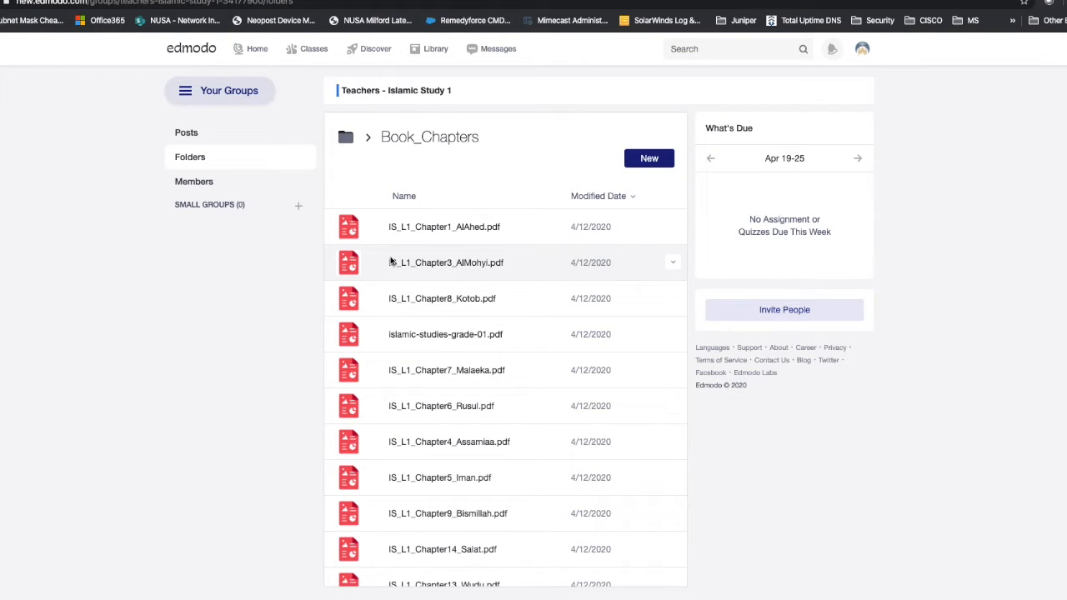
# - Open IS_L1_Chapter1_AlAhed.pdf and look through its two pages
pyautogui.click(426, 238)
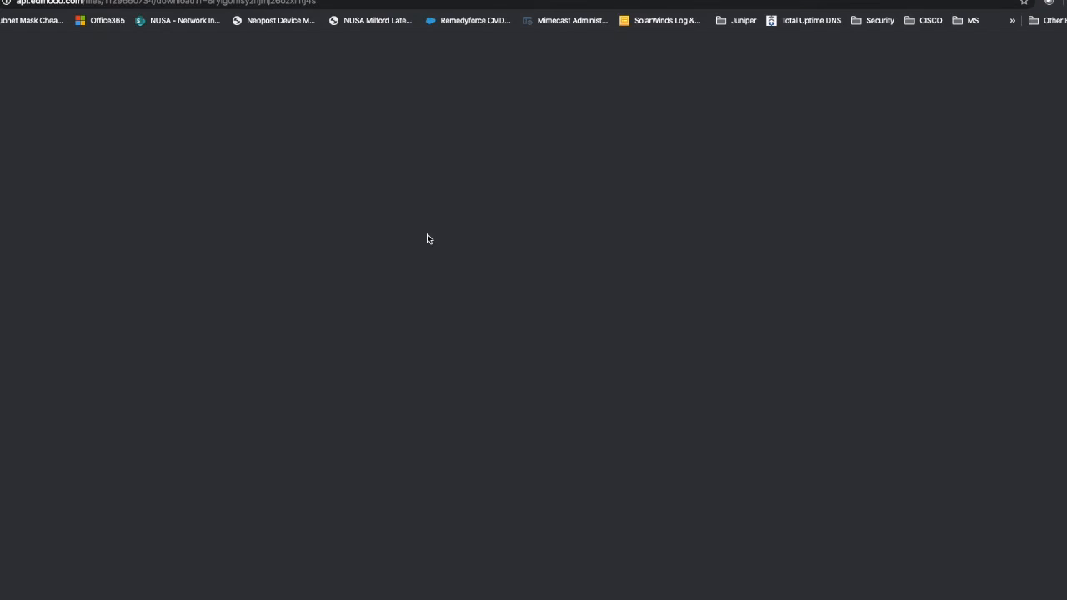
pyautogui.scroll(-7, 450, 316)
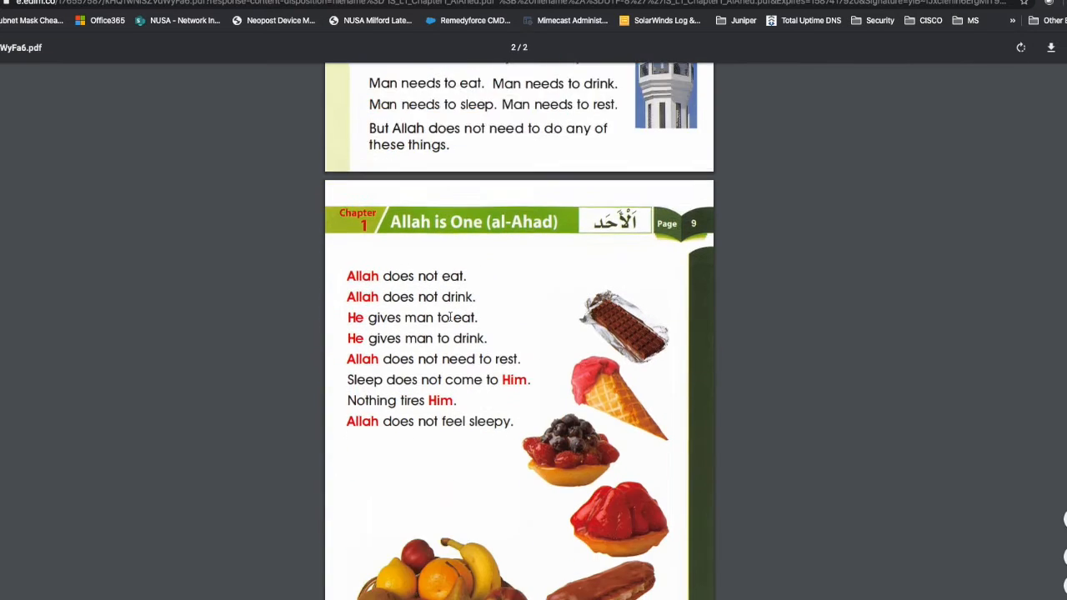
pyautogui.scroll(4, 450, 317)
pyautogui.scroll(3, 450, 317)
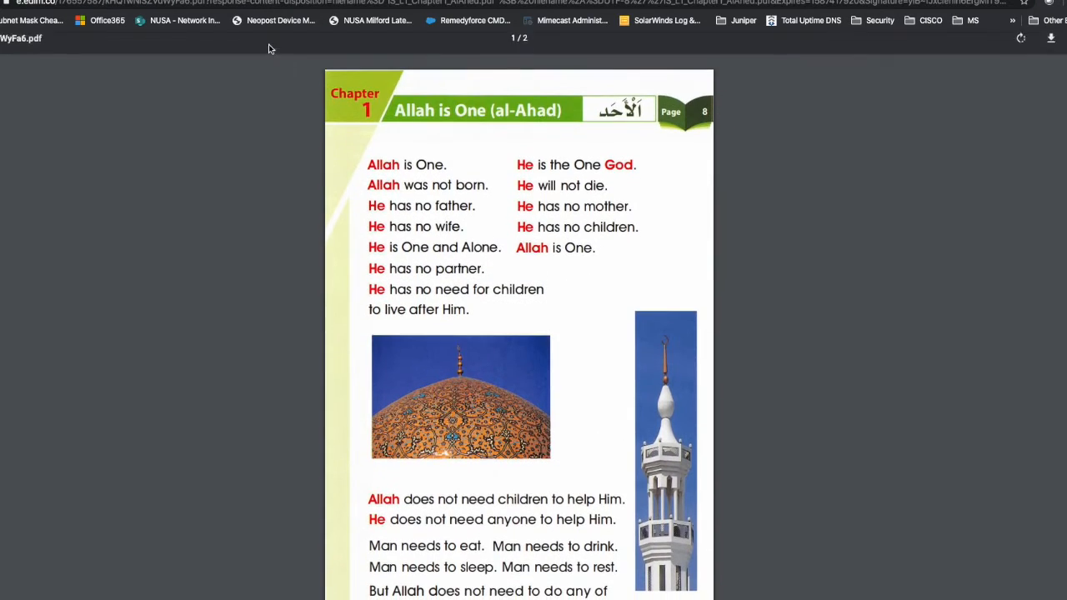
# - Leave the chapter PDF and go up from Book_Chapters to the Islamic Study Level 1 folder
pyautogui.click(290, 0)
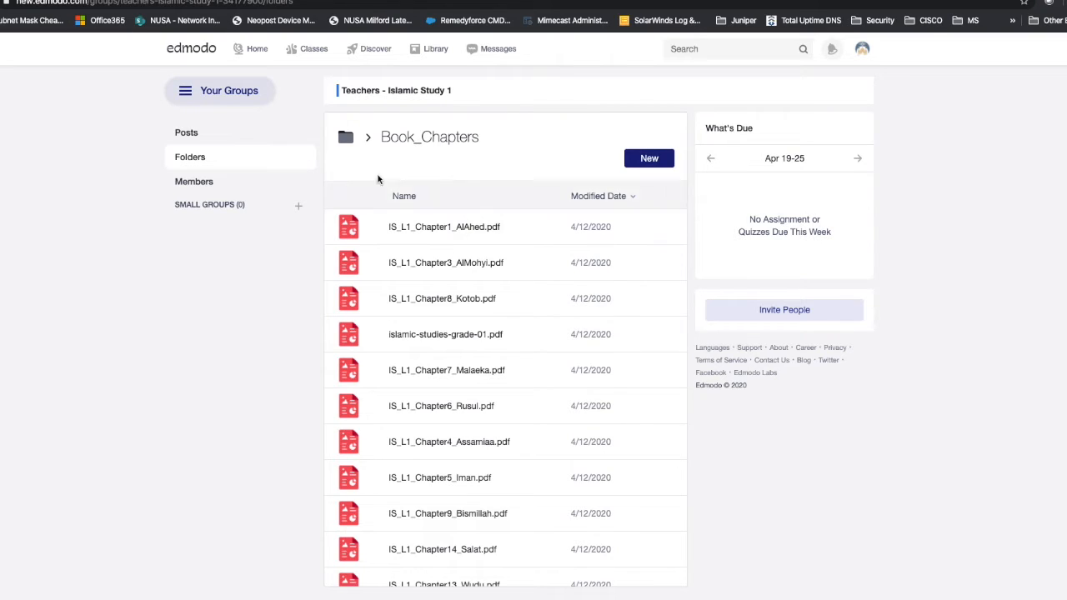
pyautogui.click(350, 143)
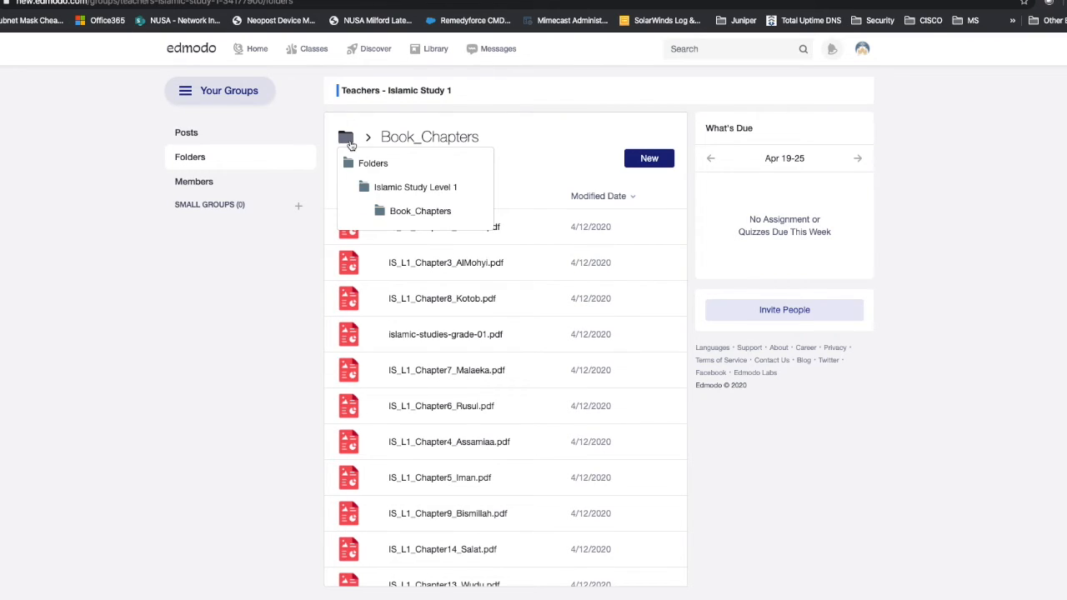
pyautogui.click(410, 192)
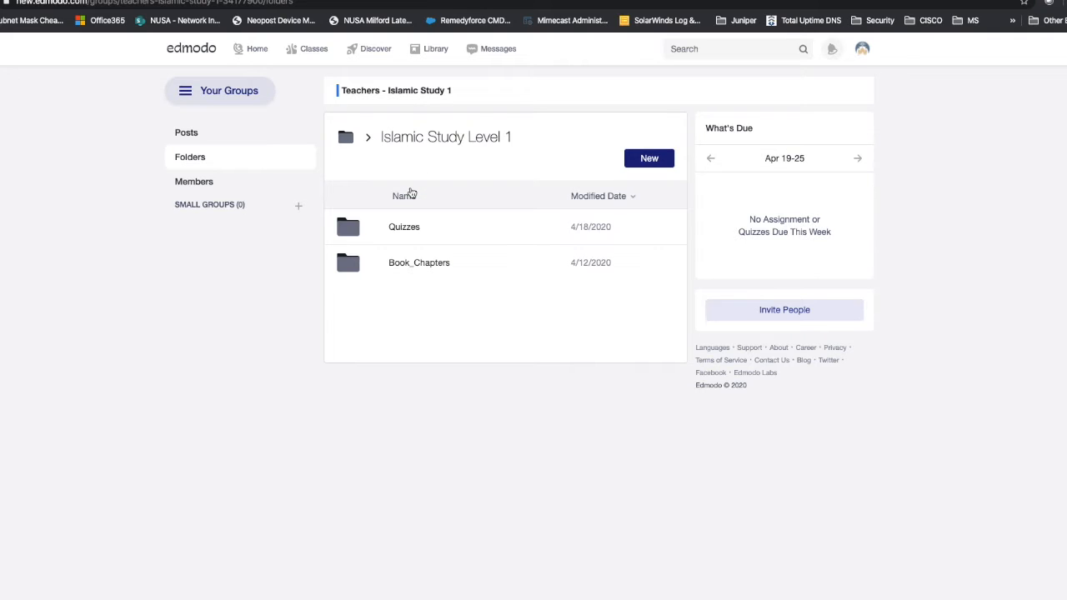
# - Open the Quizzes folder, preview the questions of IS_L1_Chapter1_Quiz_Ahad, and close the quiz
pyautogui.click(402, 229)
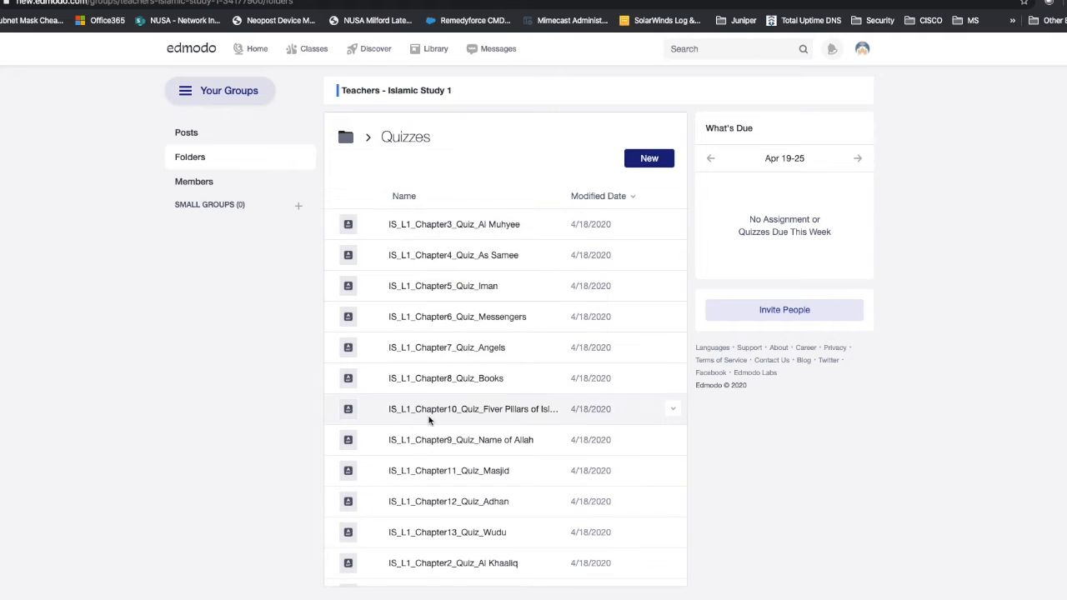
pyautogui.scroll(-1, 440, 497)
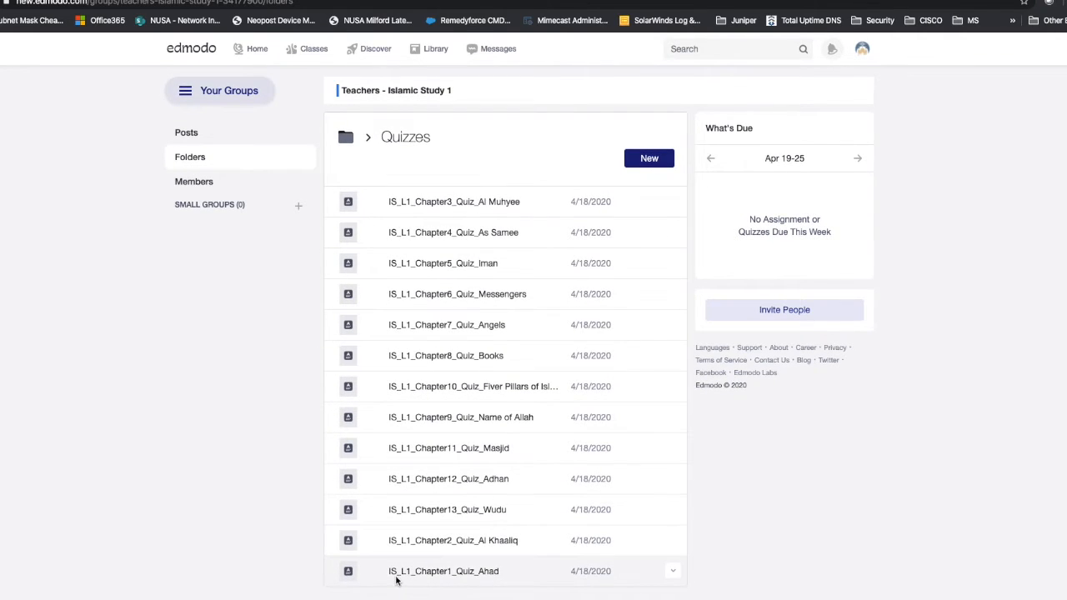
pyautogui.click(474, 575)
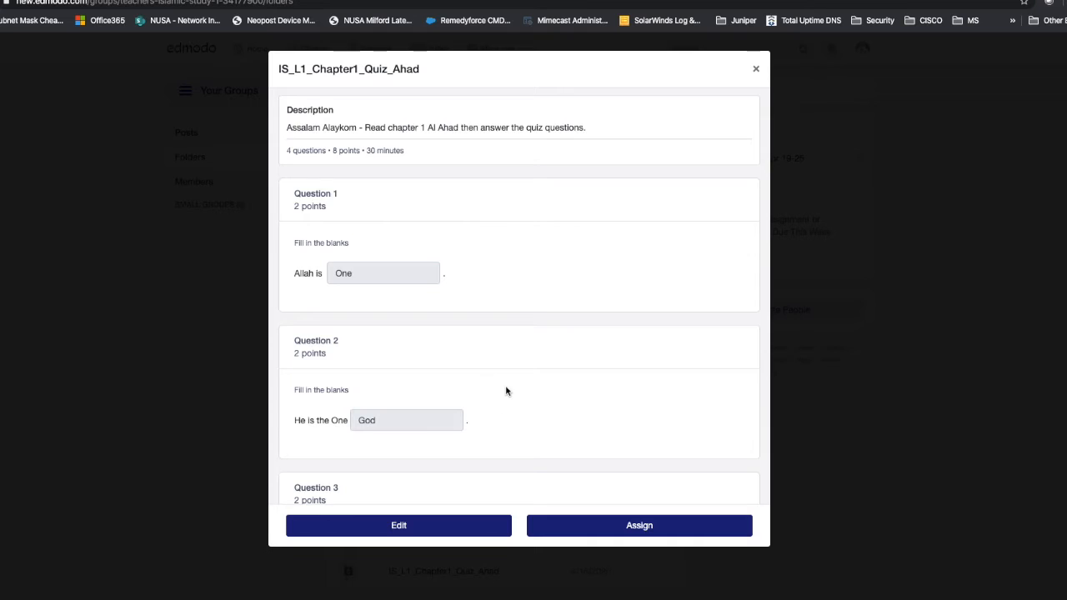
pyautogui.scroll(-5, 505, 390)
pyautogui.scroll(5, 505, 390)
pyautogui.click(756, 70)
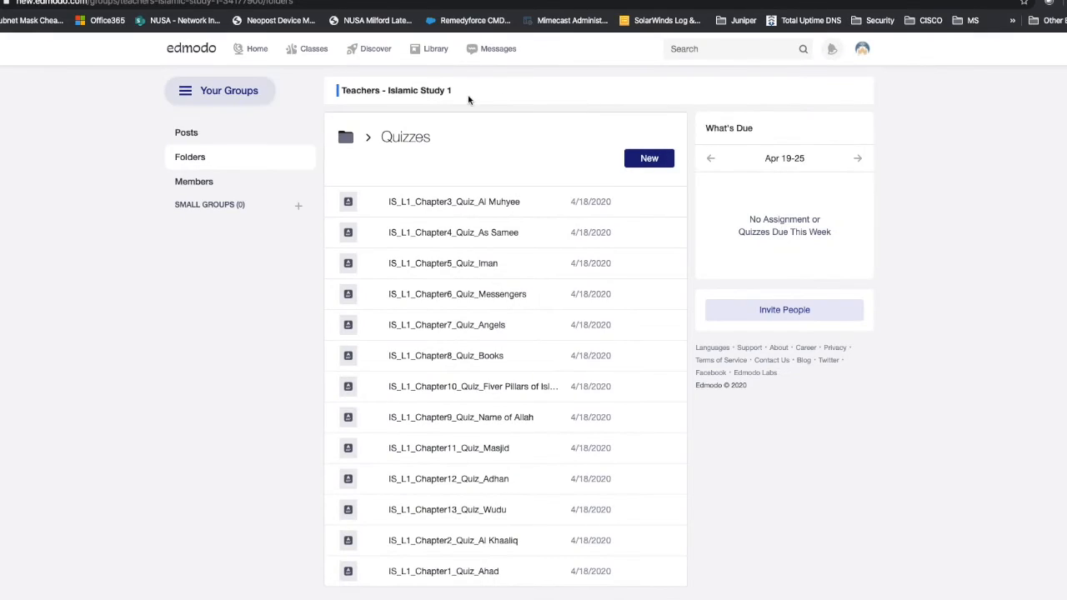
# - Leave the Quizzes folder, return to the home page, and log out of the current account
pyautogui.click(348, 139)
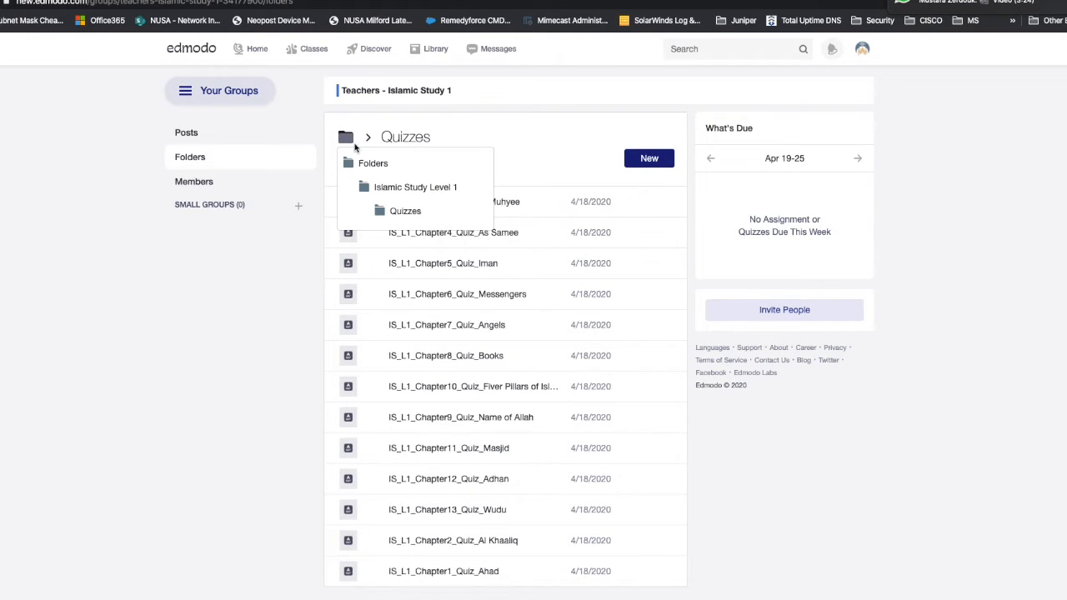
pyautogui.click(367, 163)
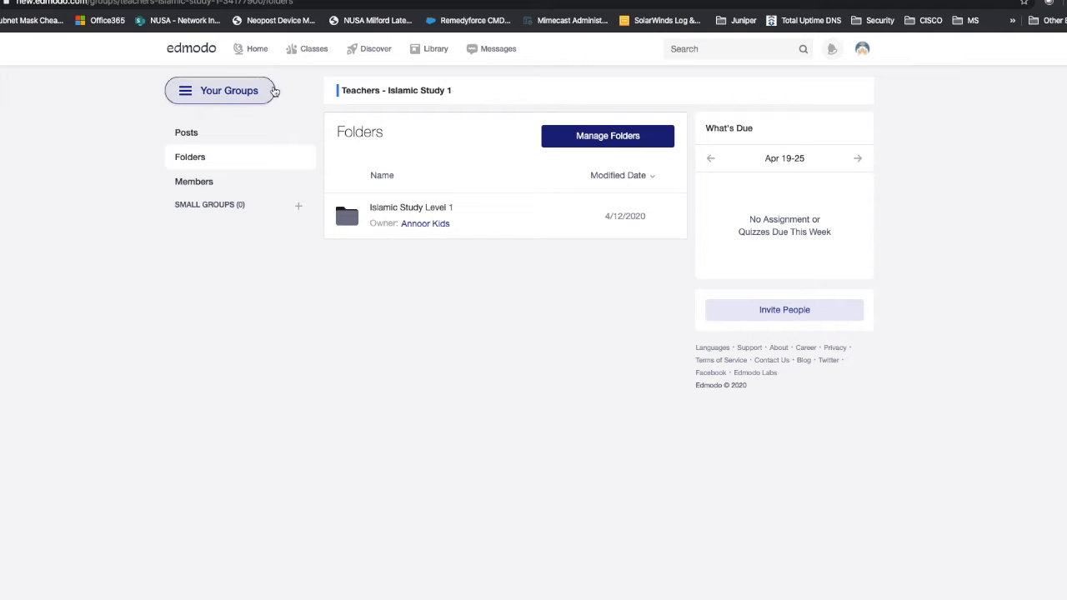
pyautogui.click(261, 52)
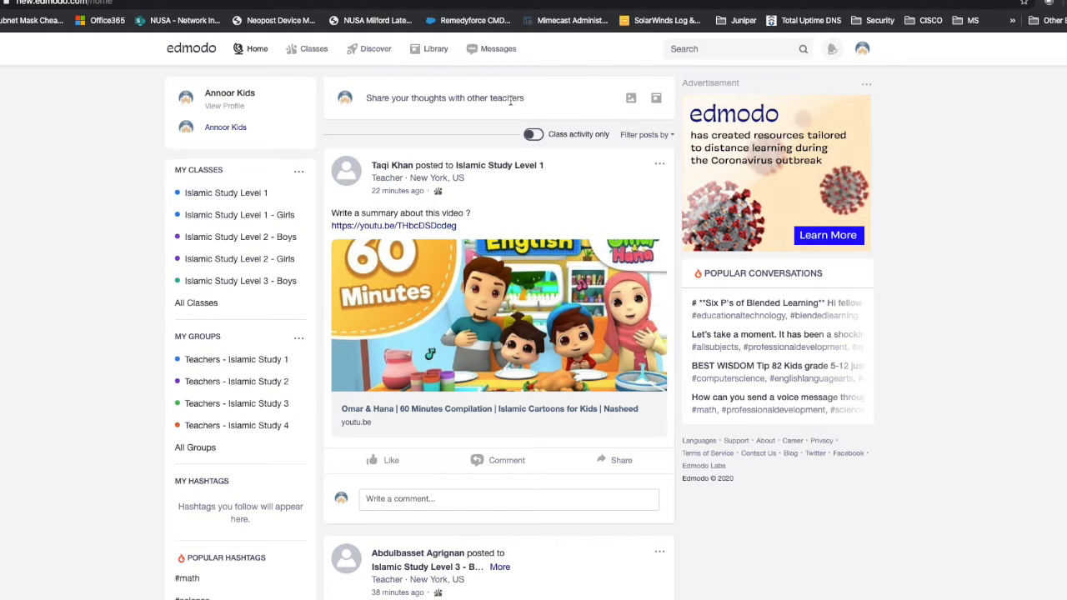
pyautogui.click(863, 51)
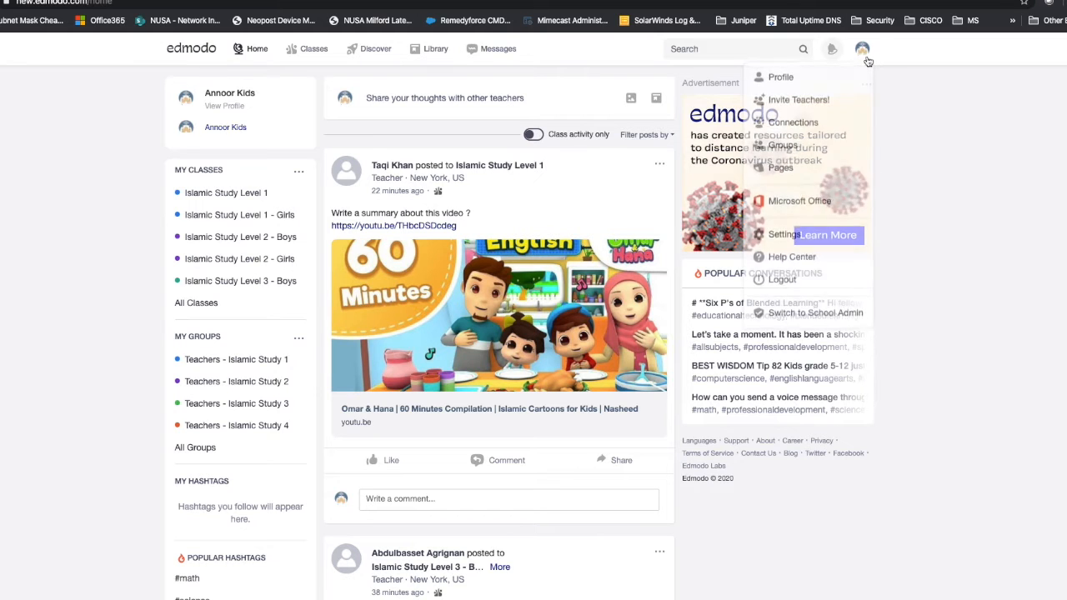
pyautogui.click(792, 292)
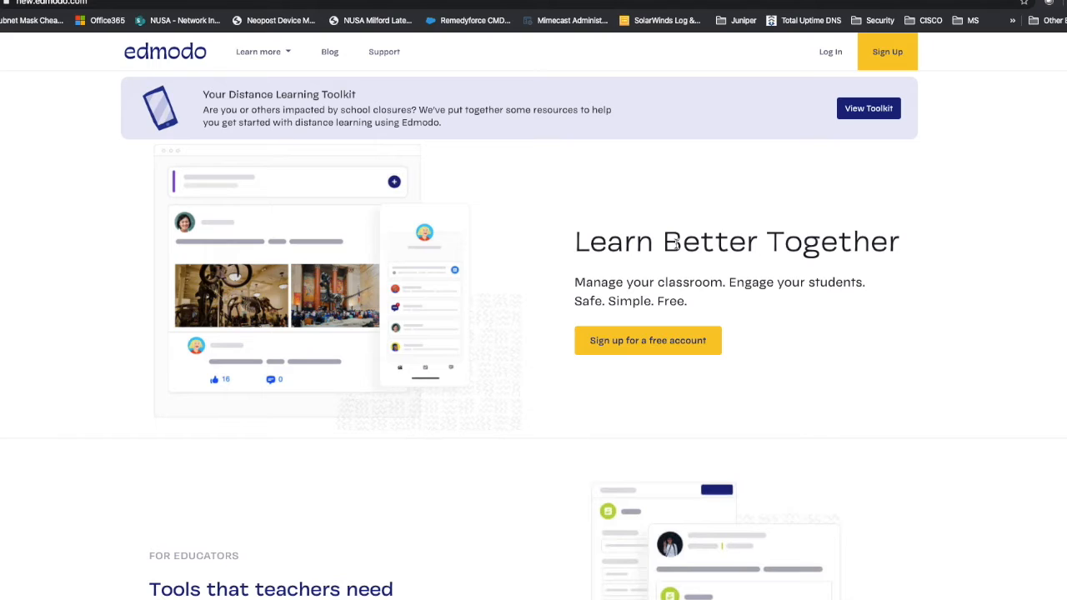
# - Log in to the teacher's account with the saved teacher e-mail address and the account password
pyautogui.click(824, 60)
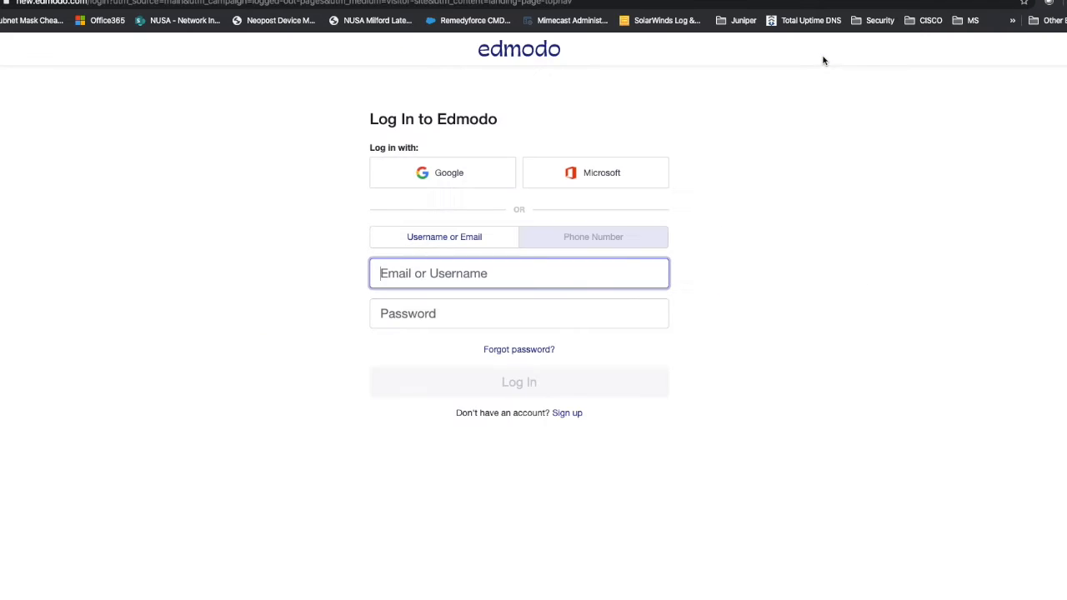
pyautogui.click(419, 284)
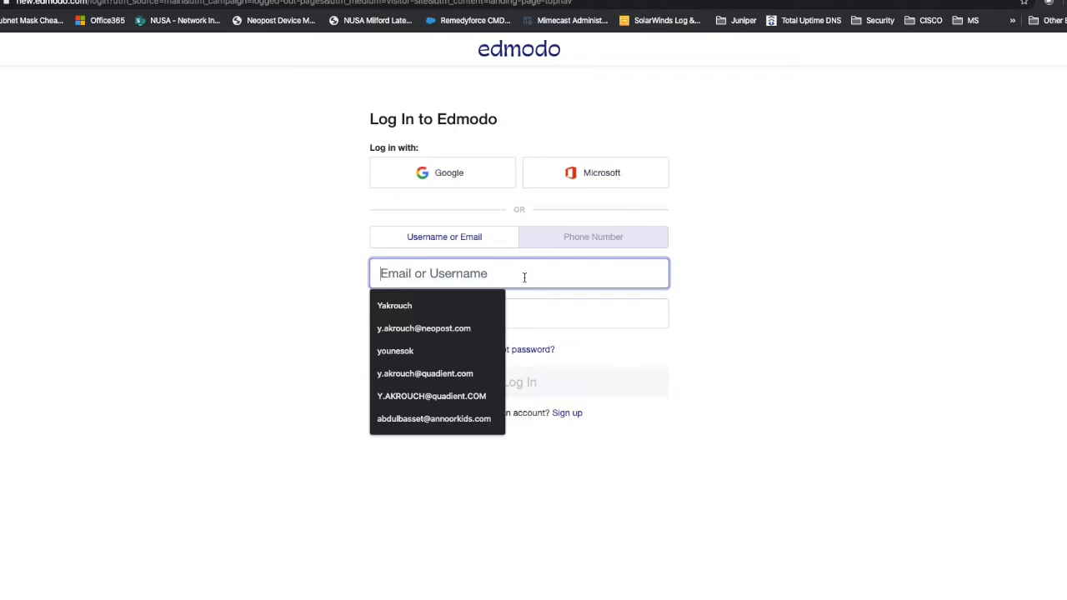
pyautogui.click(450, 419)
pyautogui.click(417, 314)
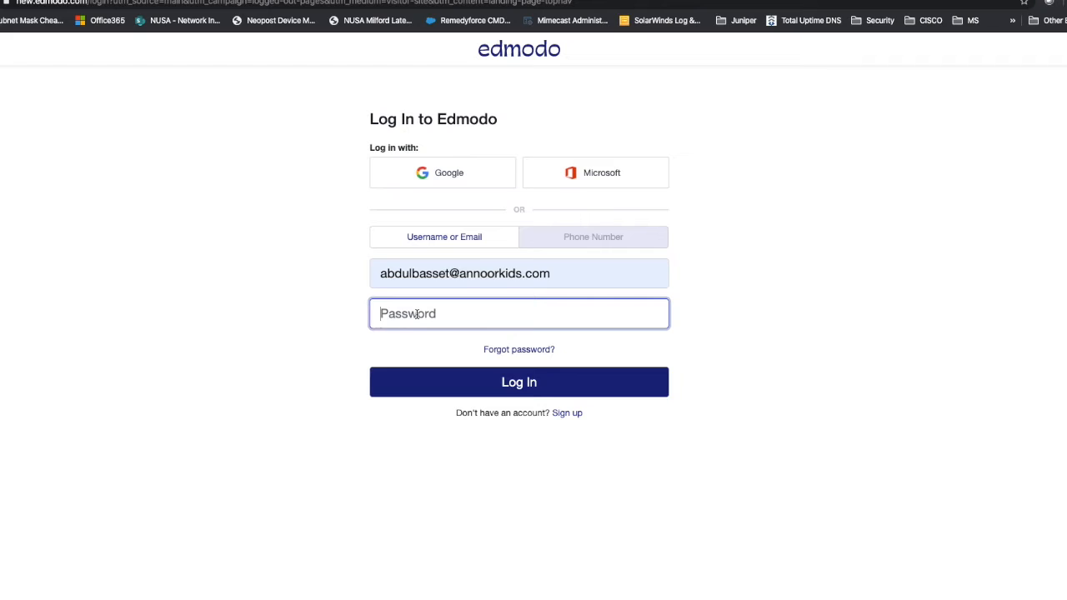
pyautogui.write('********')
pyautogui.moveTo(448, 274); pyautogui.dragTo(376, 274)
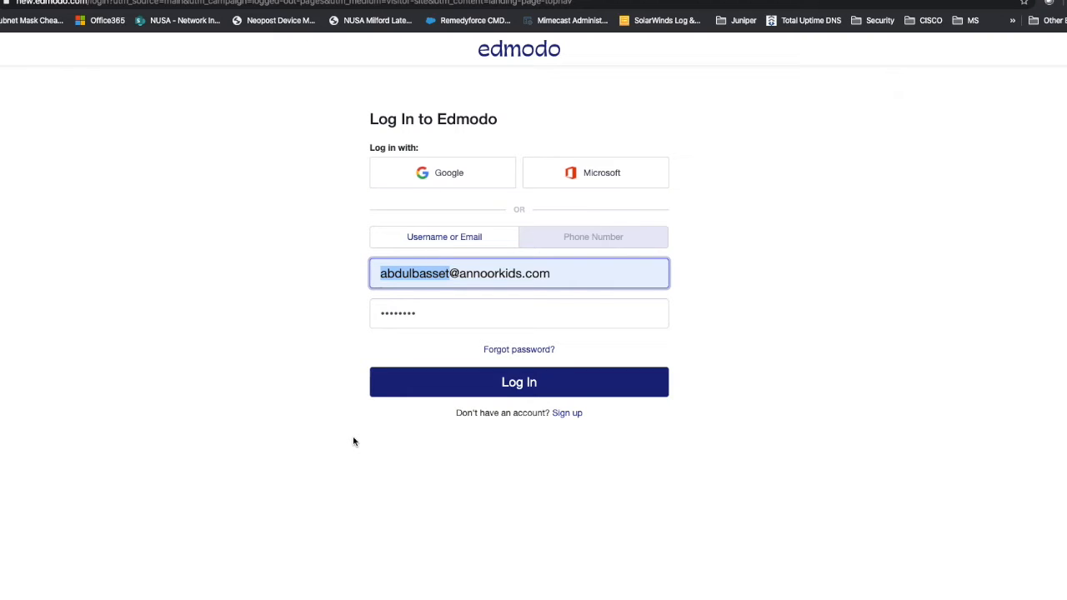
pyautogui.click(516, 388)
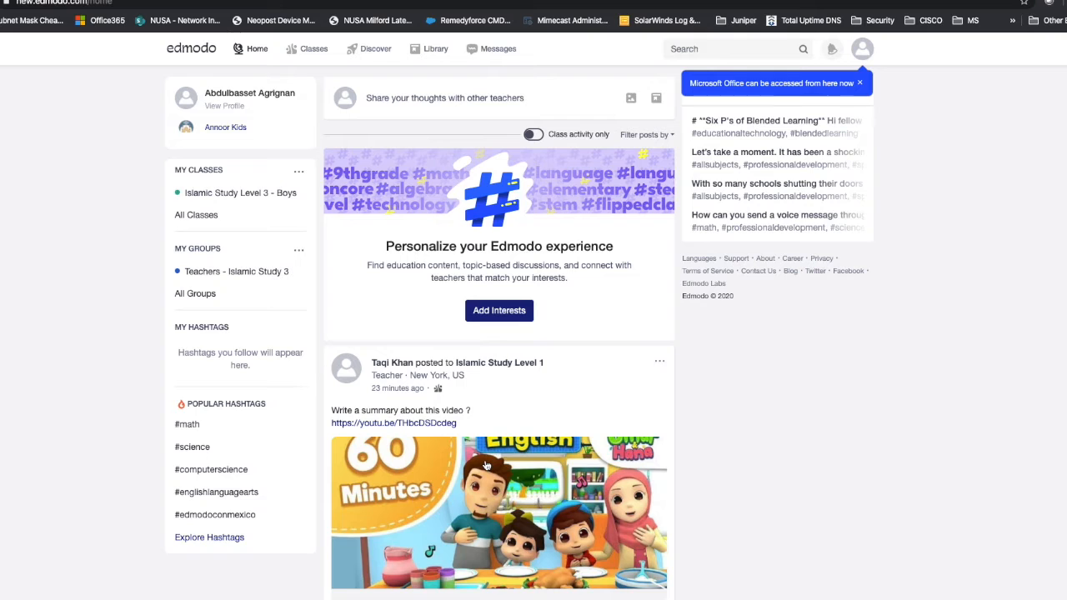
# - Look through the teacher's home feed and profile page, then return to the home page
pyautogui.scroll(-8, 486, 465)
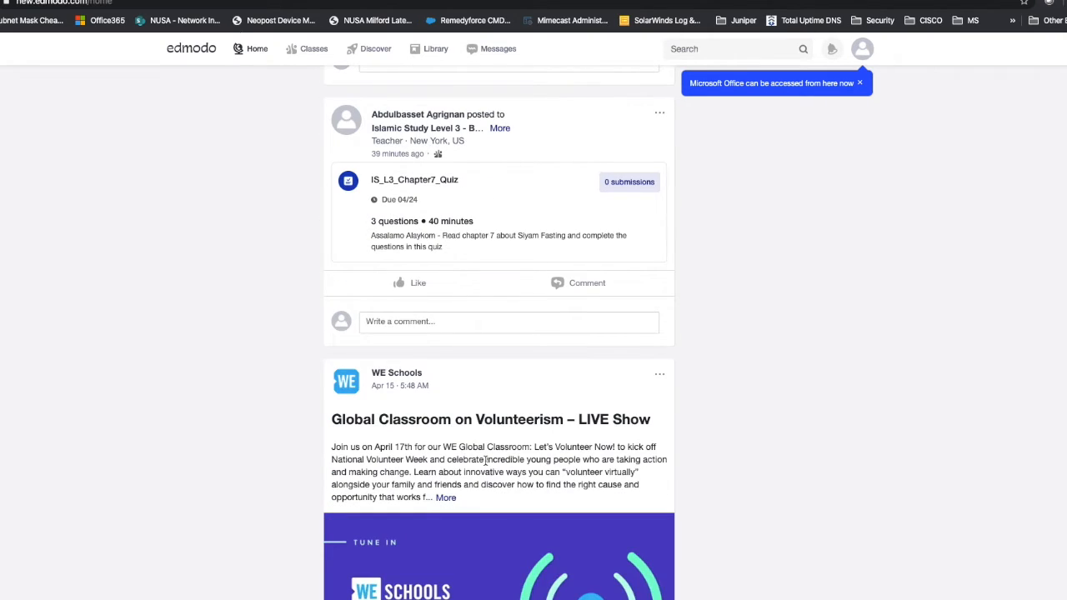
pyautogui.scroll(10, 486, 460)
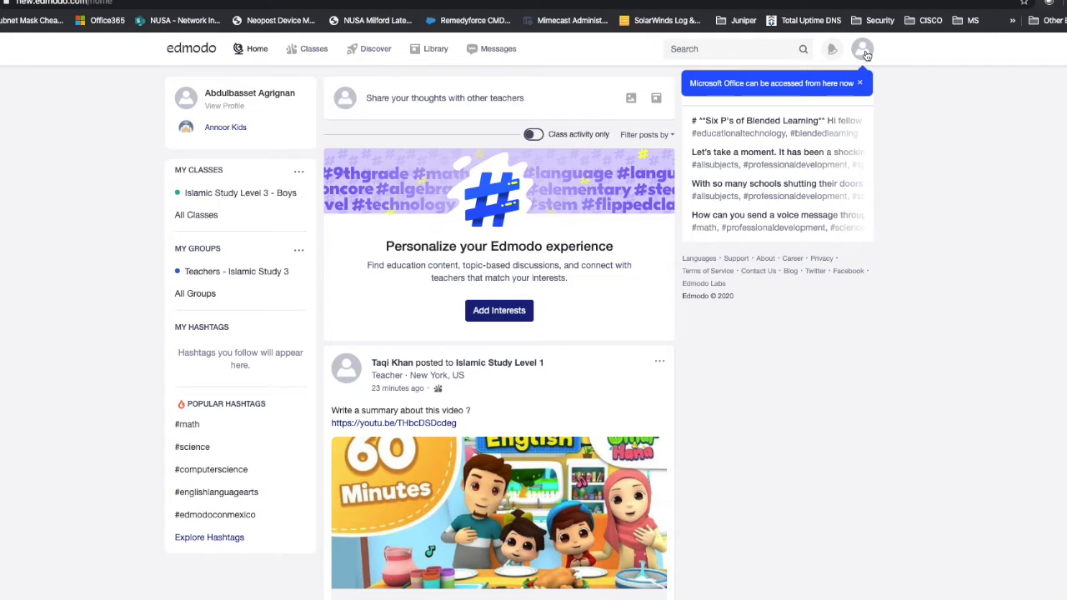
pyautogui.click(230, 109)
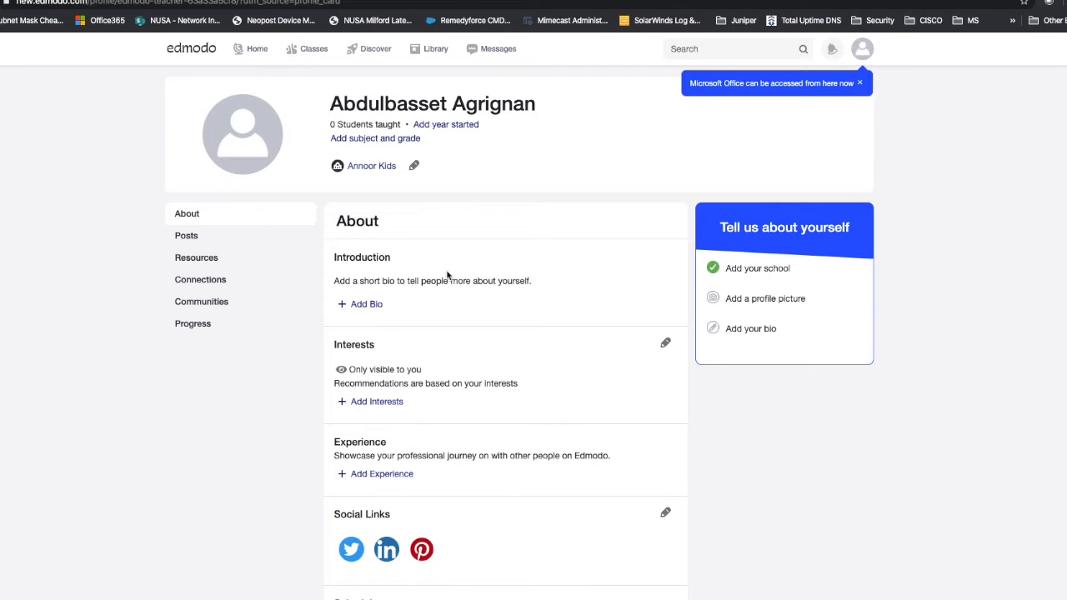
pyautogui.click(257, 48)
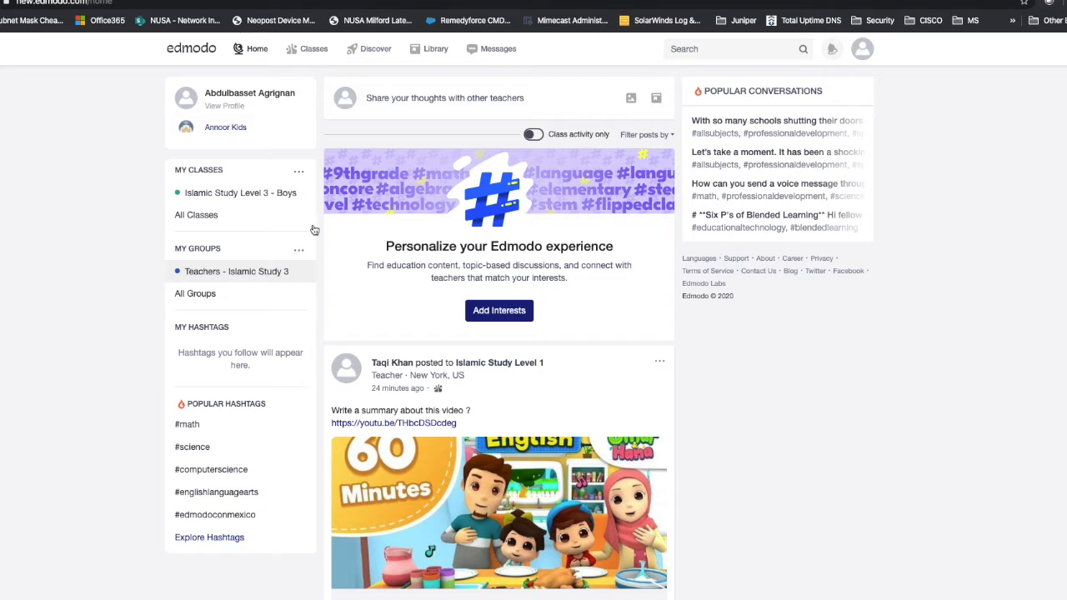
# - Delete the Islamic Study Level 3 folder from the teacher's Library
pyautogui.click(442, 54)
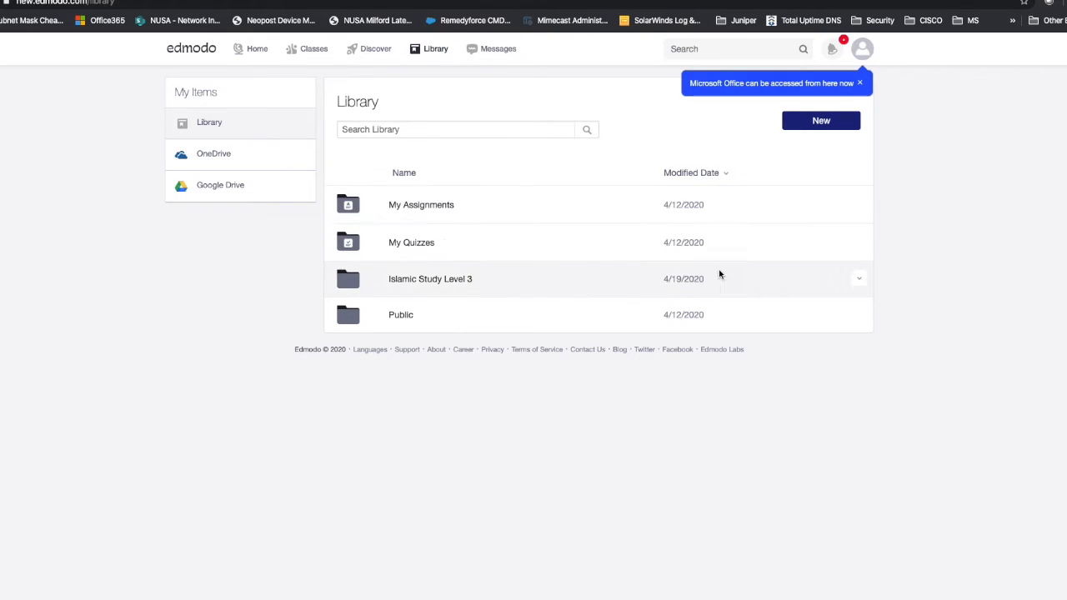
pyautogui.click(856, 280)
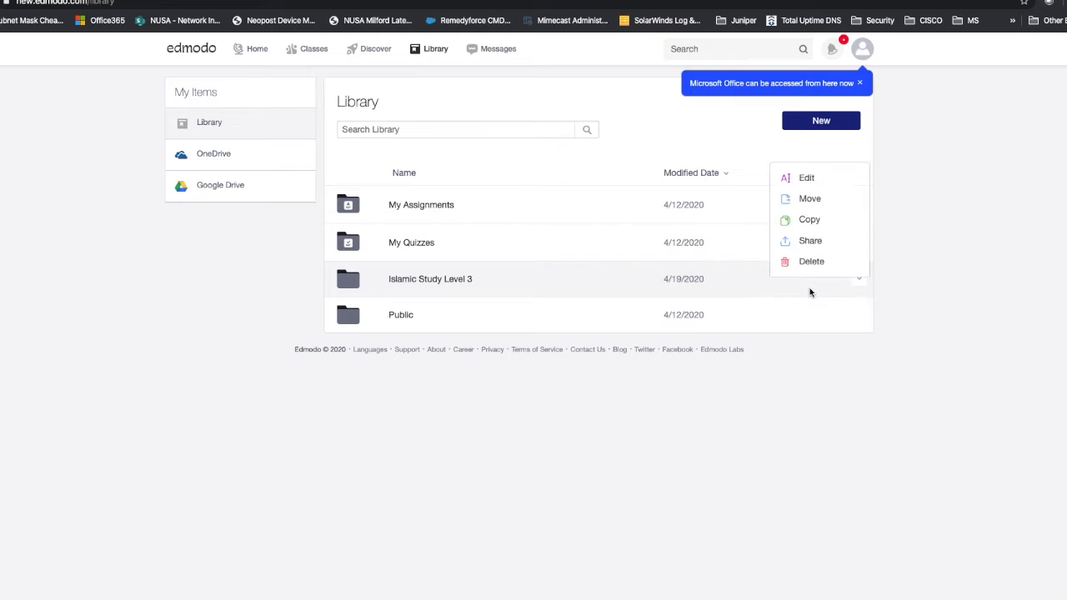
pyautogui.click(804, 265)
pyautogui.click(623, 265)
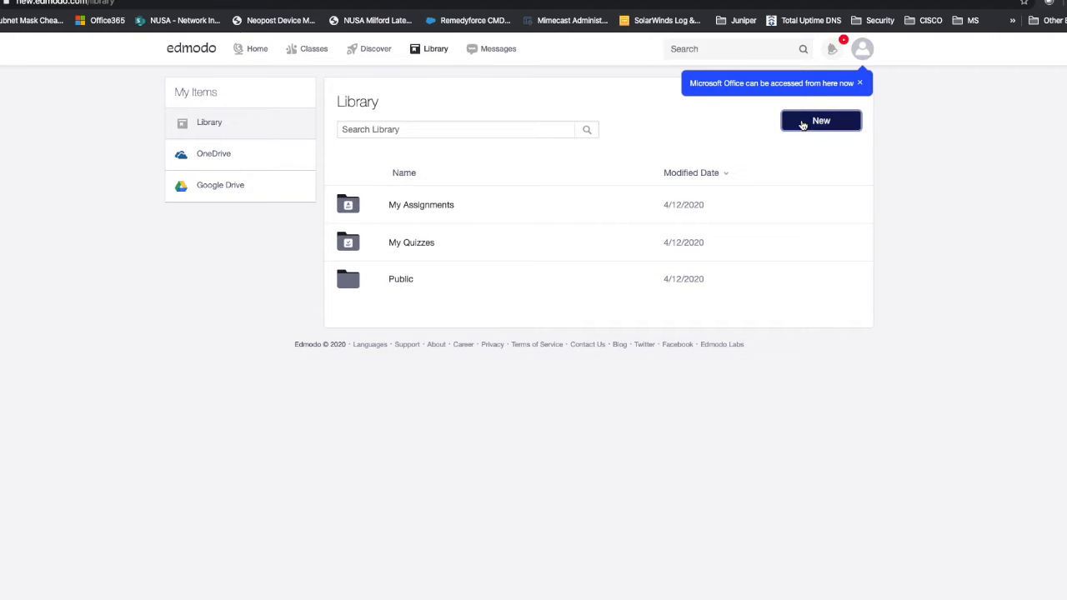
# - Start a new folder in the Library and name it Ramdan
pyautogui.click(802, 124)
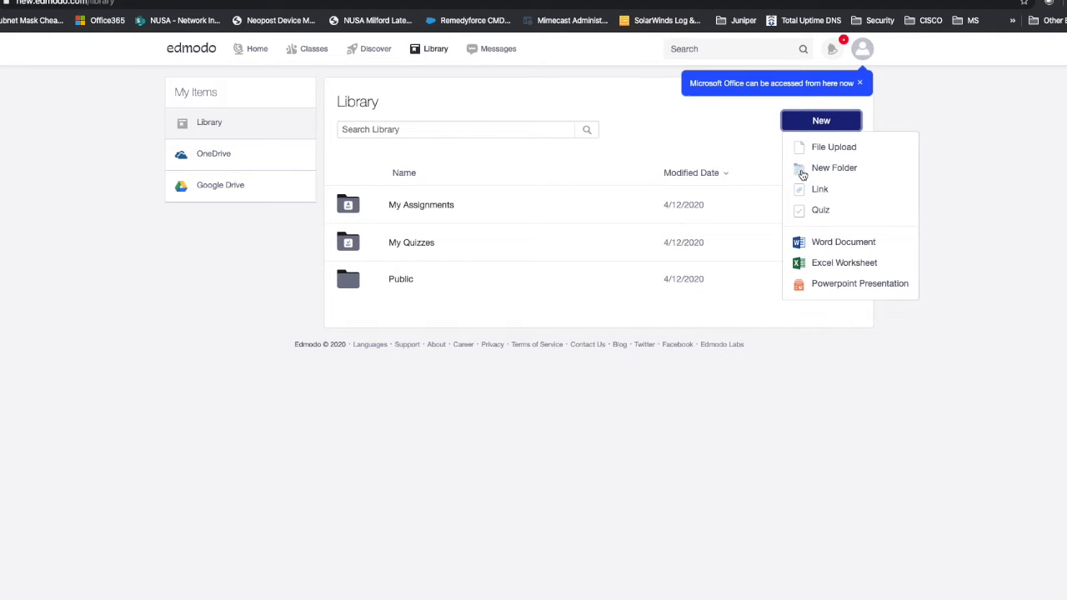
pyautogui.click(801, 169)
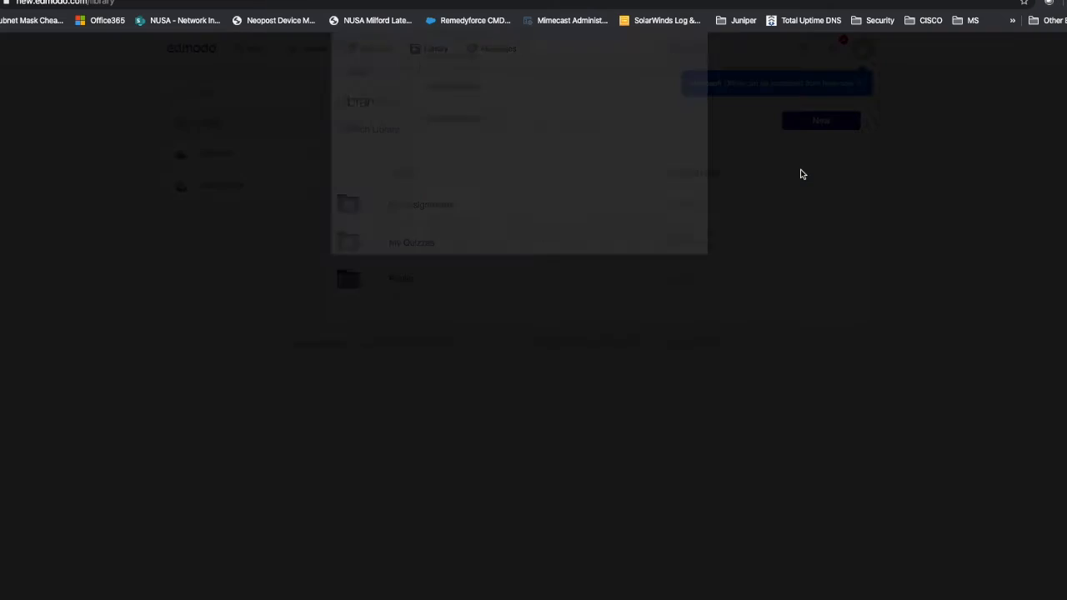
pyautogui.click(536, 119)
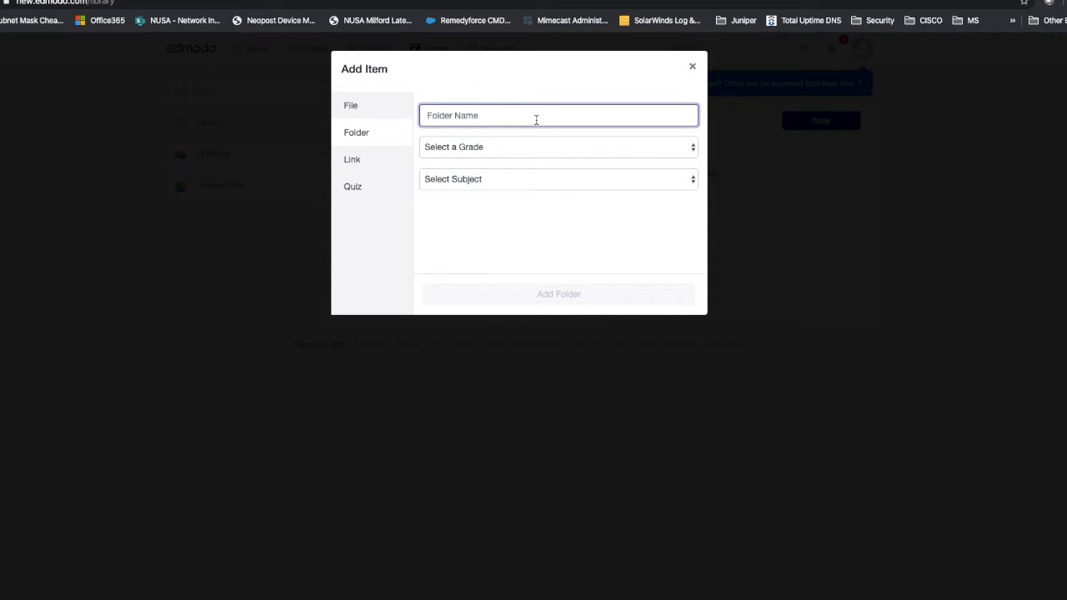
pyautogui.write('Files')
pyautogui.press('BackSpace')
pyautogui.press('BackSpace')
pyautogui.press('BackSpace')
pyautogui.press('BackSpace')
pyautogui.write('iles')
pyautogui.press('BackSpace')
pyautogui.press('BackSpace')
pyautogui.press('BackSpace')
pyautogui.press('BackSpace')
pyautogui.press('BackSpace')
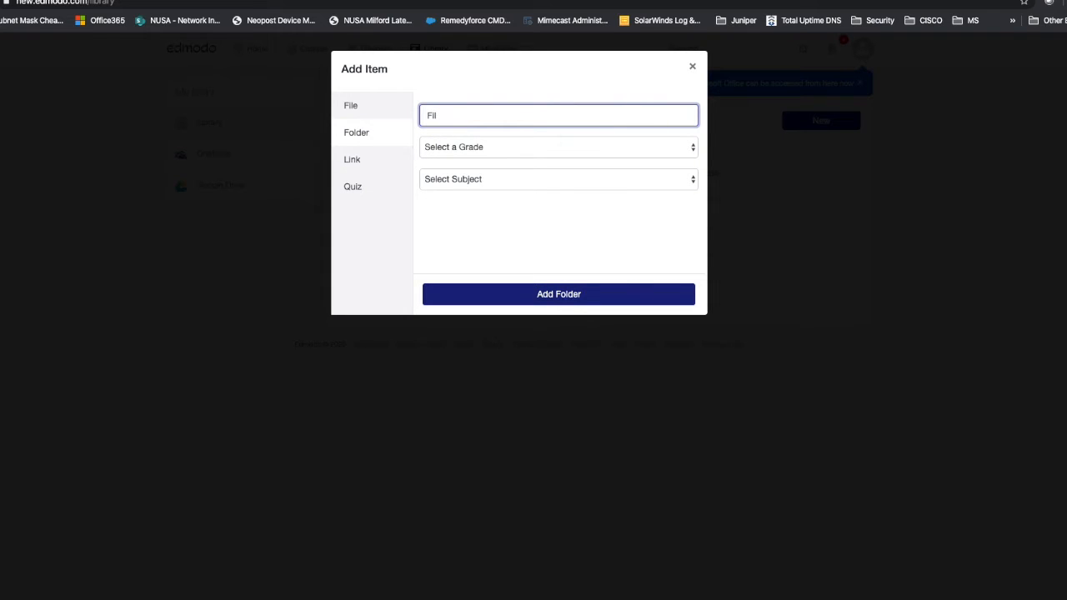
pyautogui.write('R')
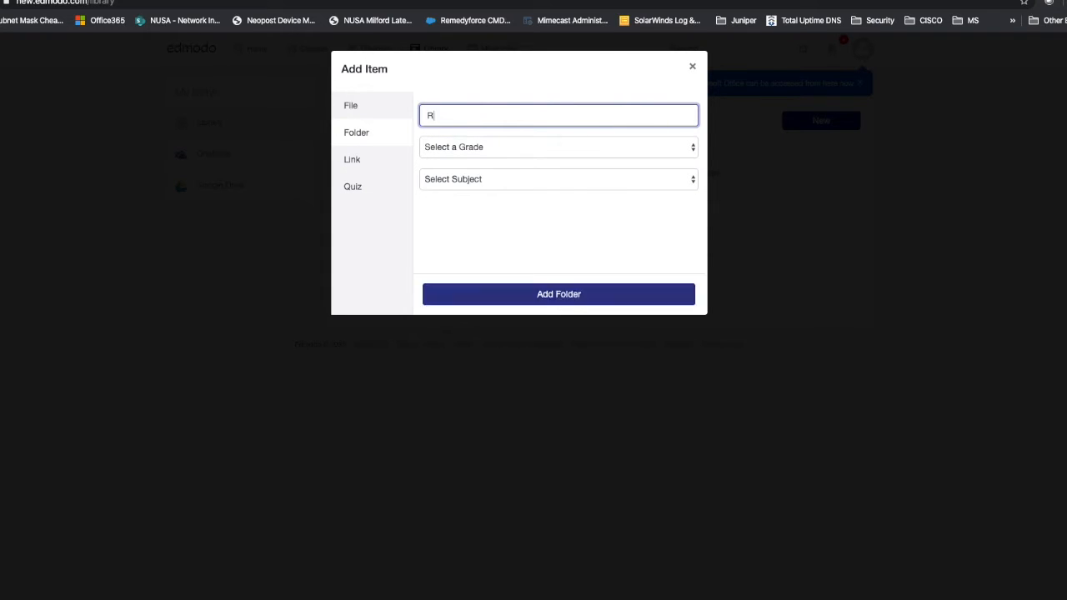
pyautogui.write('amdan')
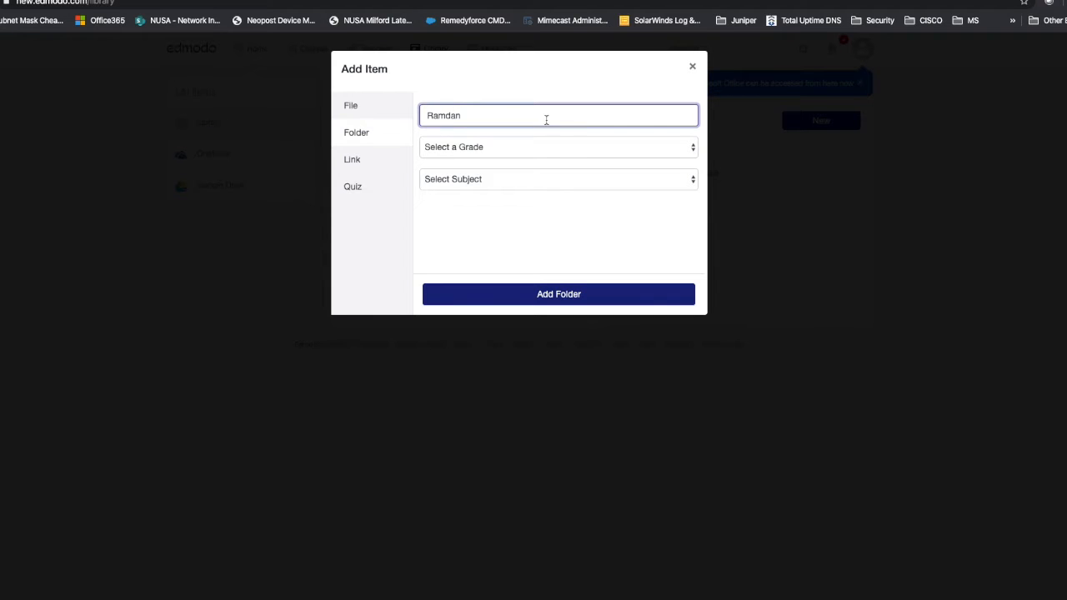
# - Set the new folder's grade to 3rd and its subject to Special Education, and add the folder
pyautogui.click(528, 148)
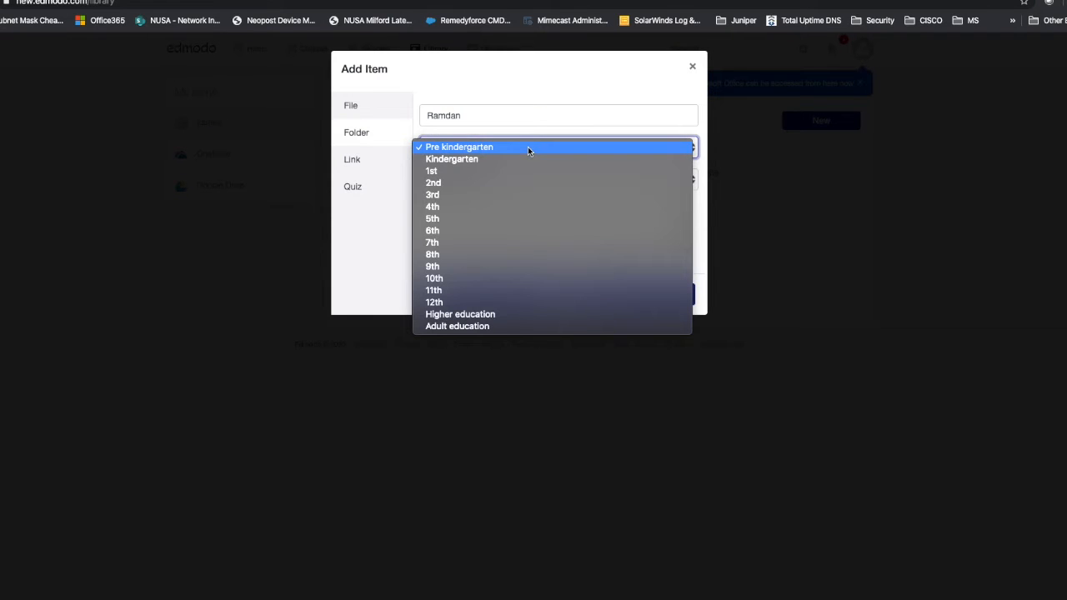
pyautogui.click(471, 195)
pyautogui.click(479, 185)
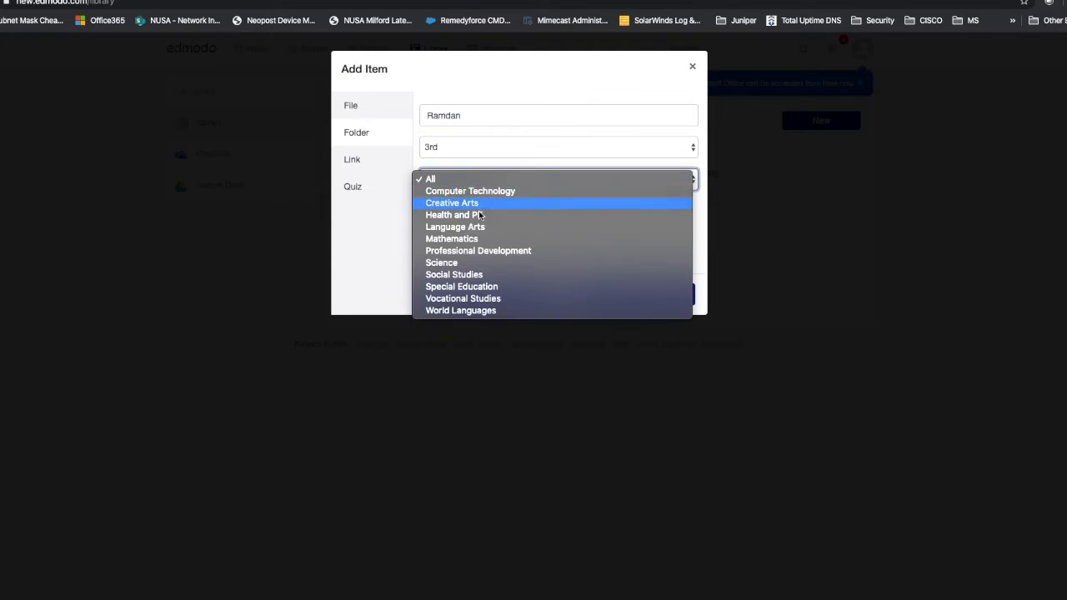
pyautogui.click(483, 288)
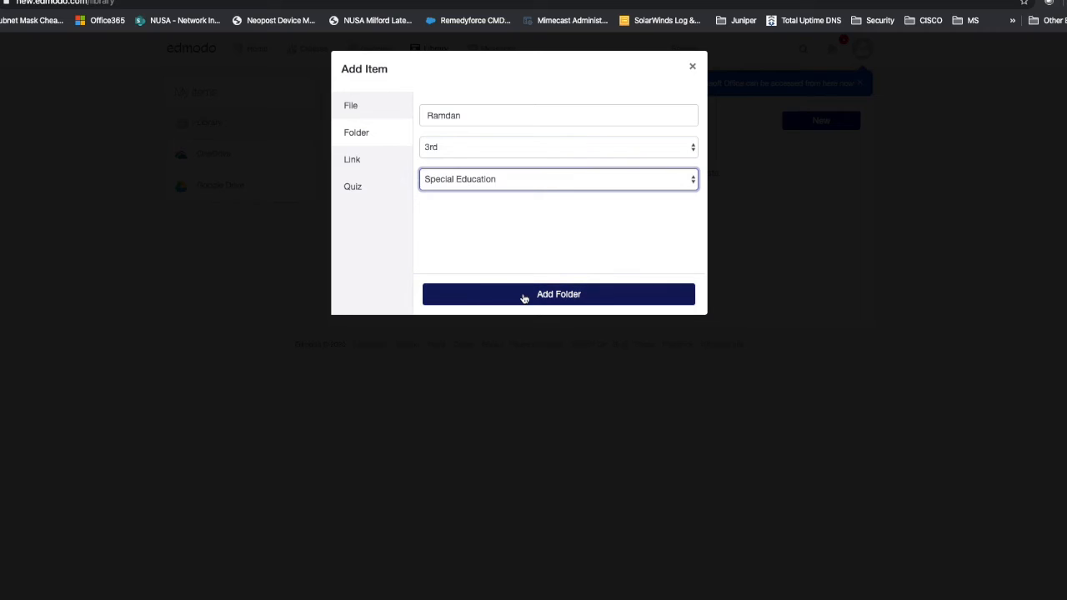
pyautogui.click(523, 297)
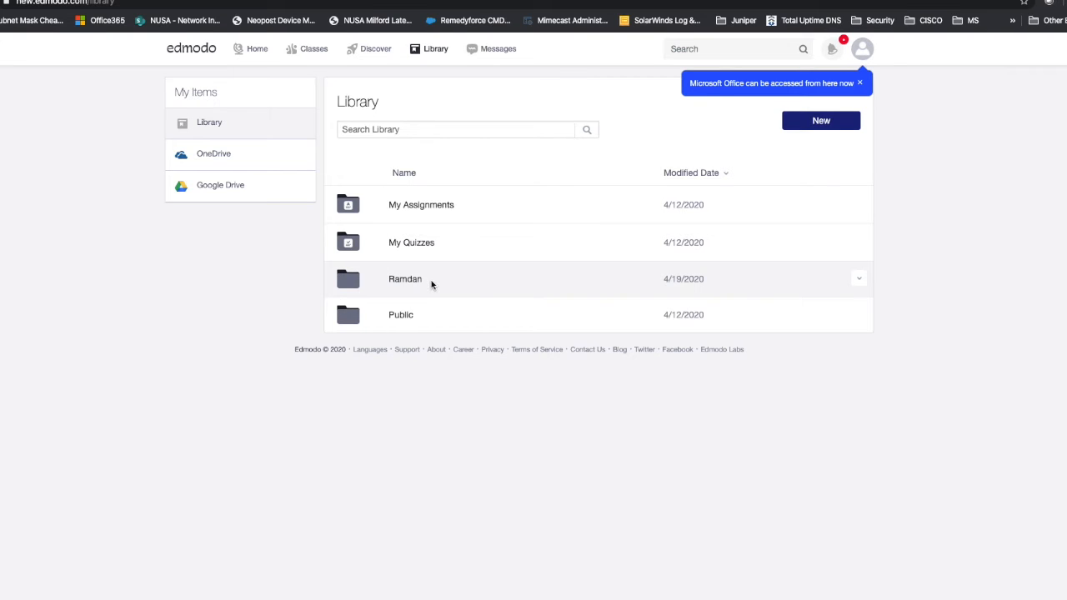
# - Open the Ramdan folder, view the item types that can be added, and return to the Library
pyautogui.click(417, 283)
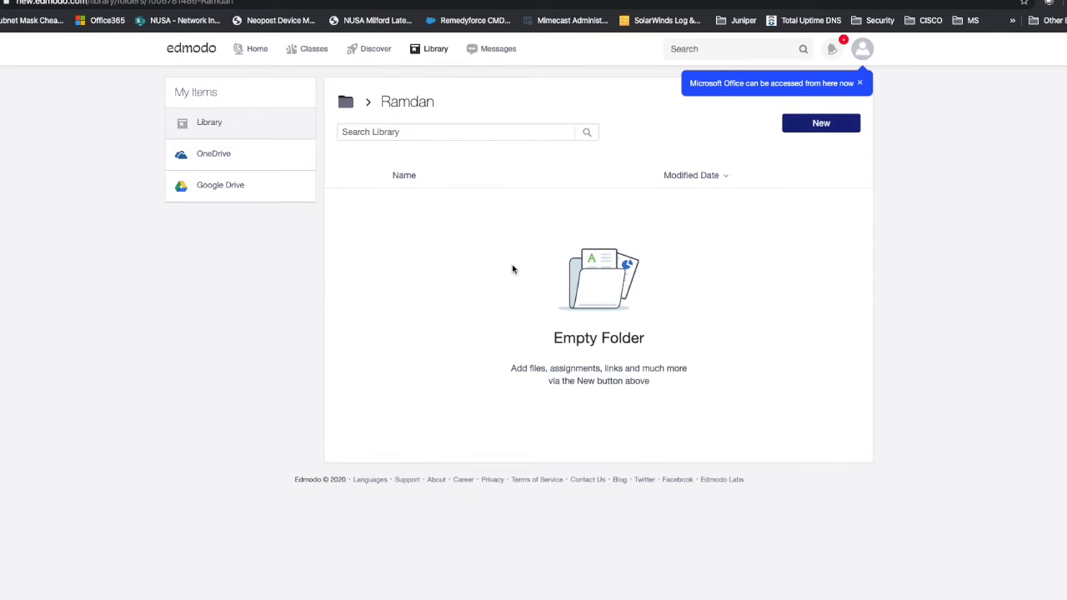
pyautogui.click(823, 125)
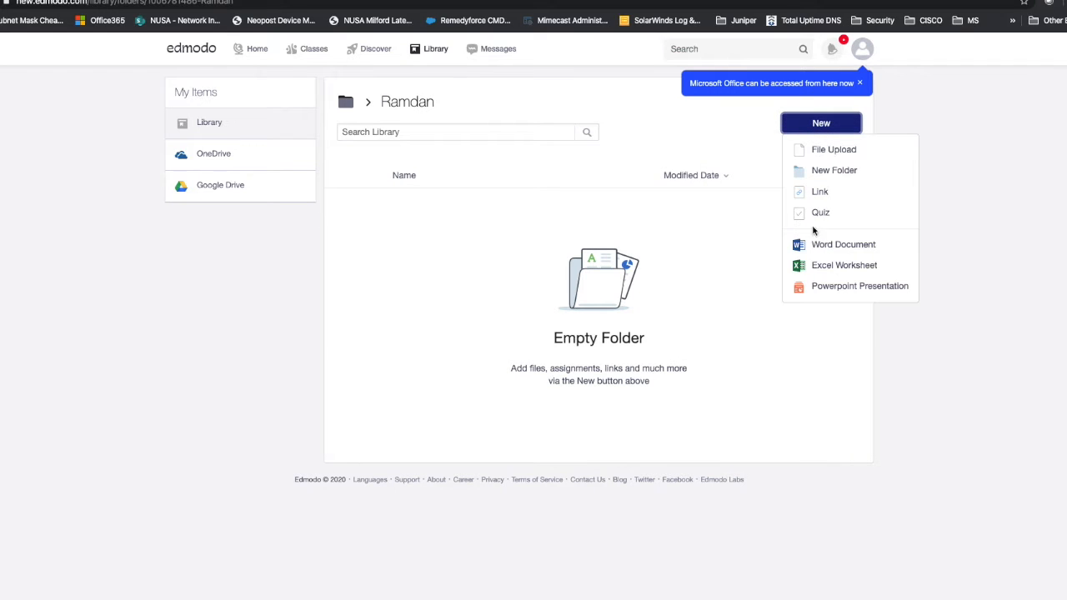
pyautogui.click(347, 109)
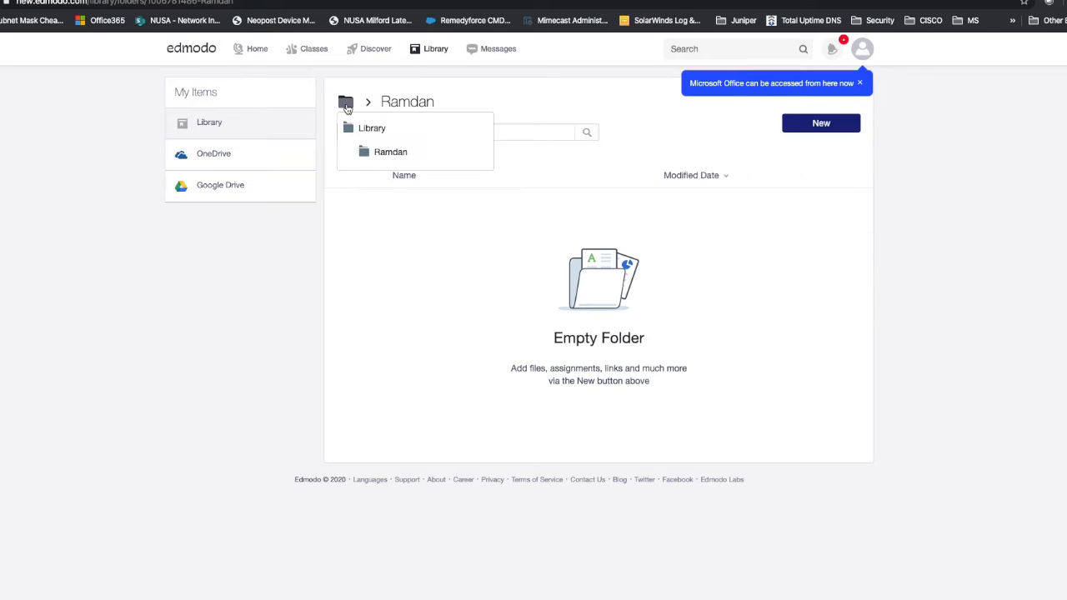
pyautogui.click(381, 127)
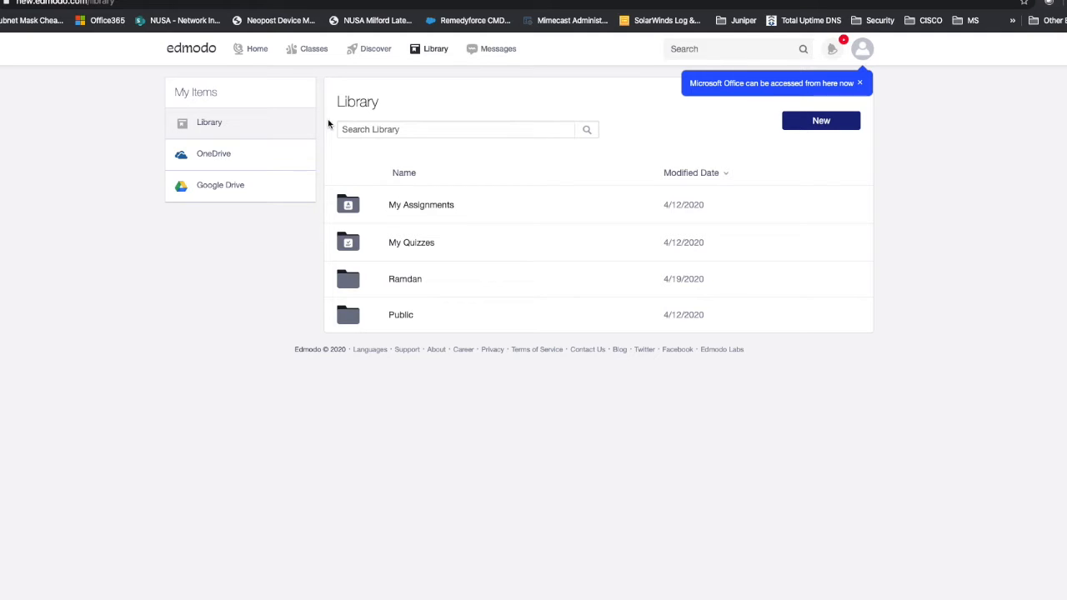
# - Add the Islamic Study Level 3 folder from the Teachers - Islamic Study 3 group's folders to the Library
pyautogui.click(263, 49)
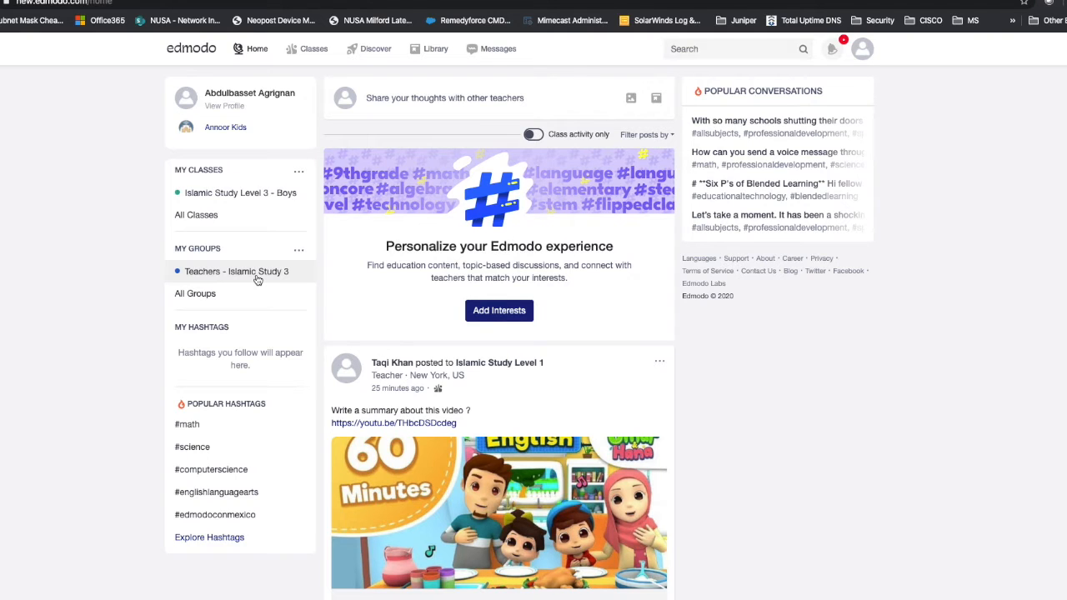
pyautogui.click(258, 280)
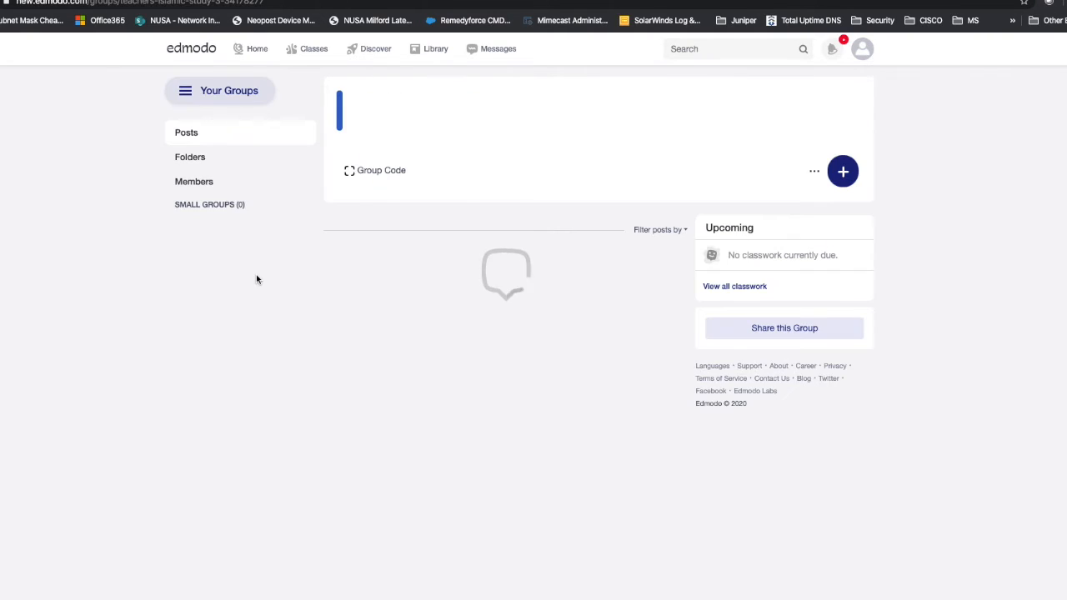
pyautogui.click(198, 162)
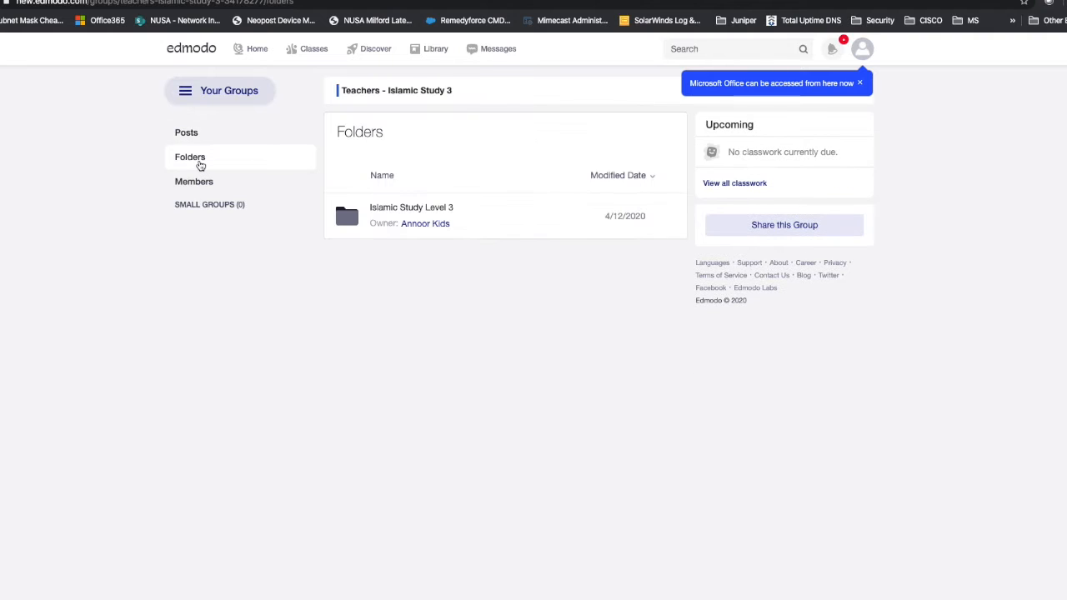
pyautogui.moveTo(669, 220)
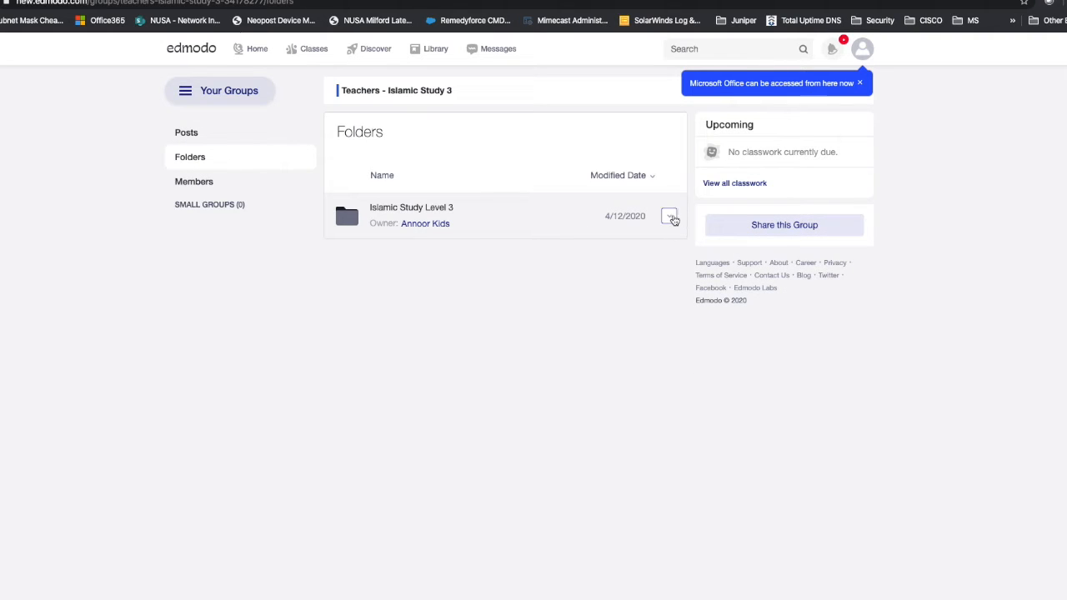
pyautogui.click(669, 220)
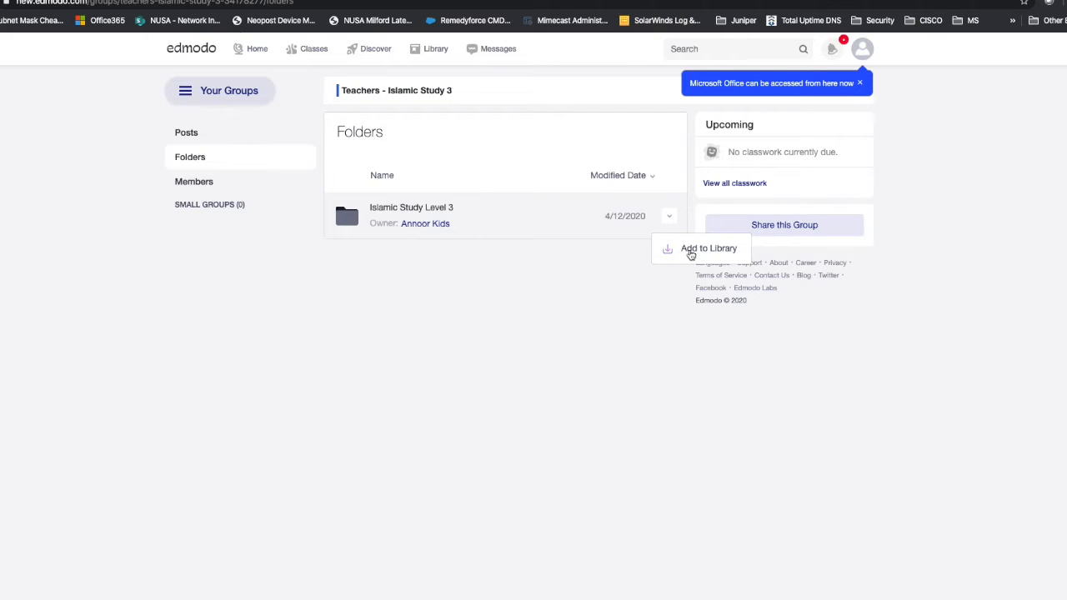
pyautogui.click(690, 252)
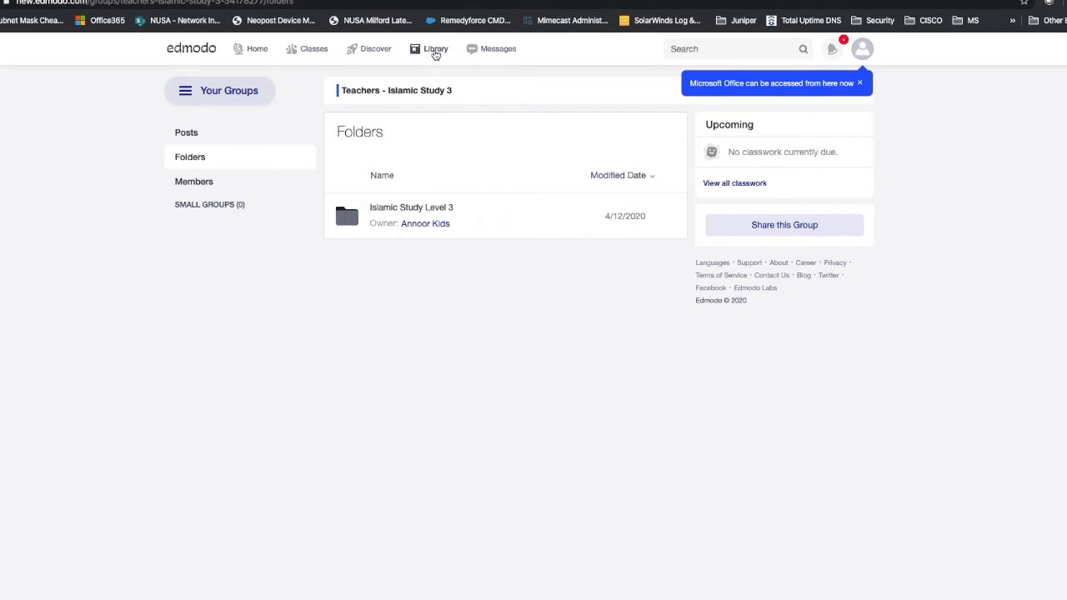
# - Examine the Book_Chapters and Quizzes subfolders of Islamic Study Level 3 in the Library, and return to the Library's top level
pyautogui.click(434, 52)
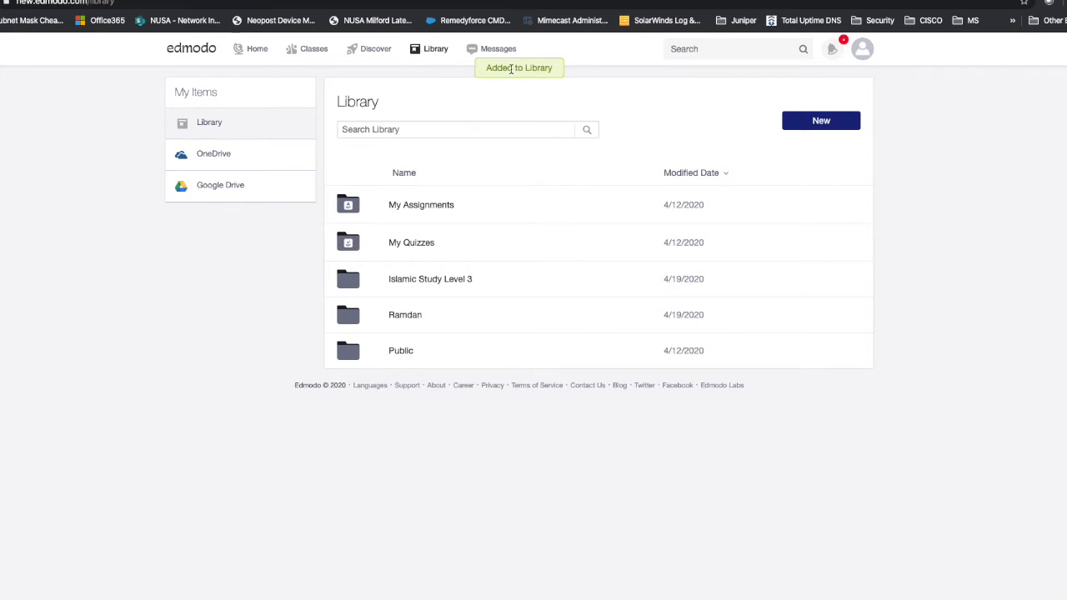
pyautogui.click(435, 283)
pyautogui.click(425, 213)
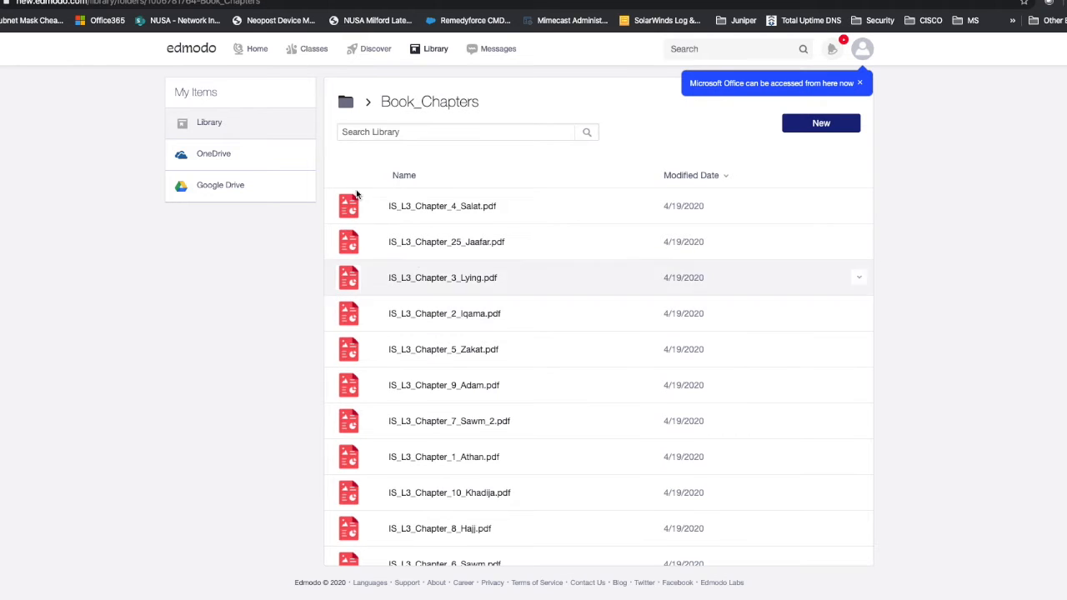
pyautogui.click(345, 103)
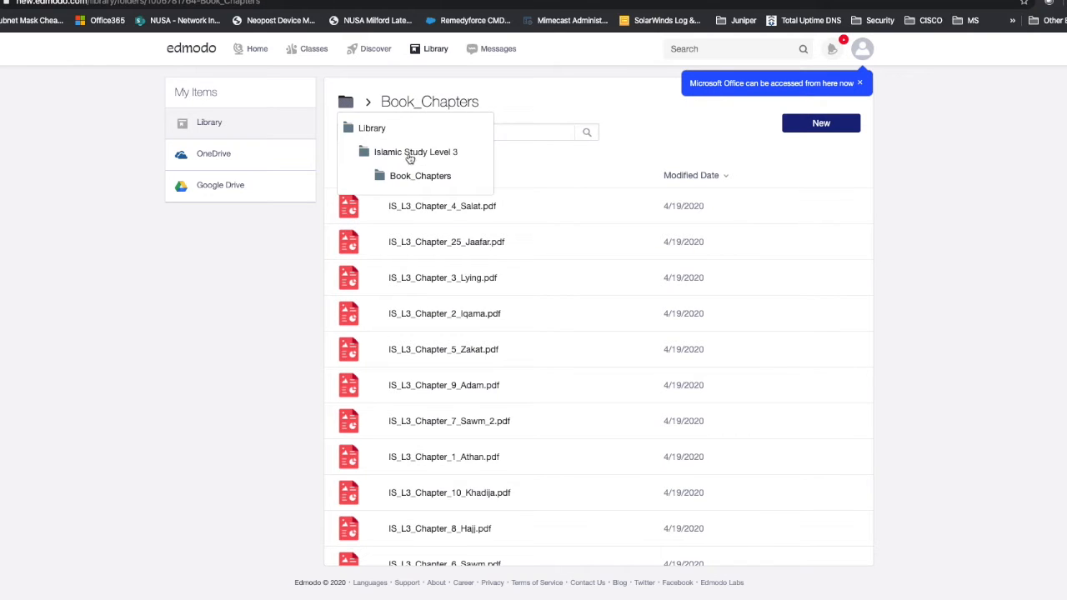
pyautogui.click(408, 157)
pyautogui.click(422, 244)
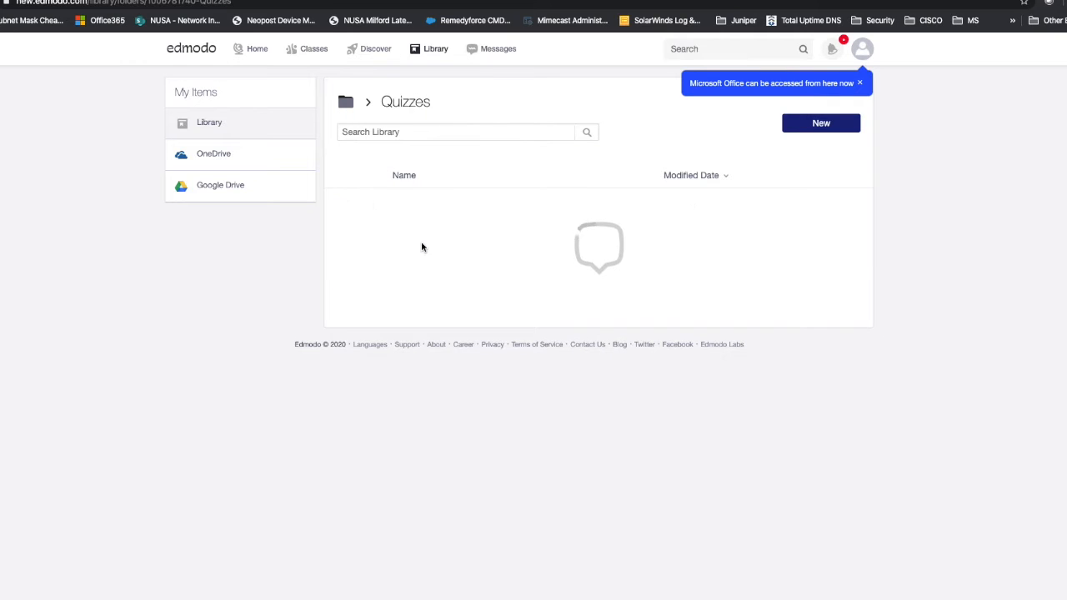
pyautogui.scroll(-4, 467, 383)
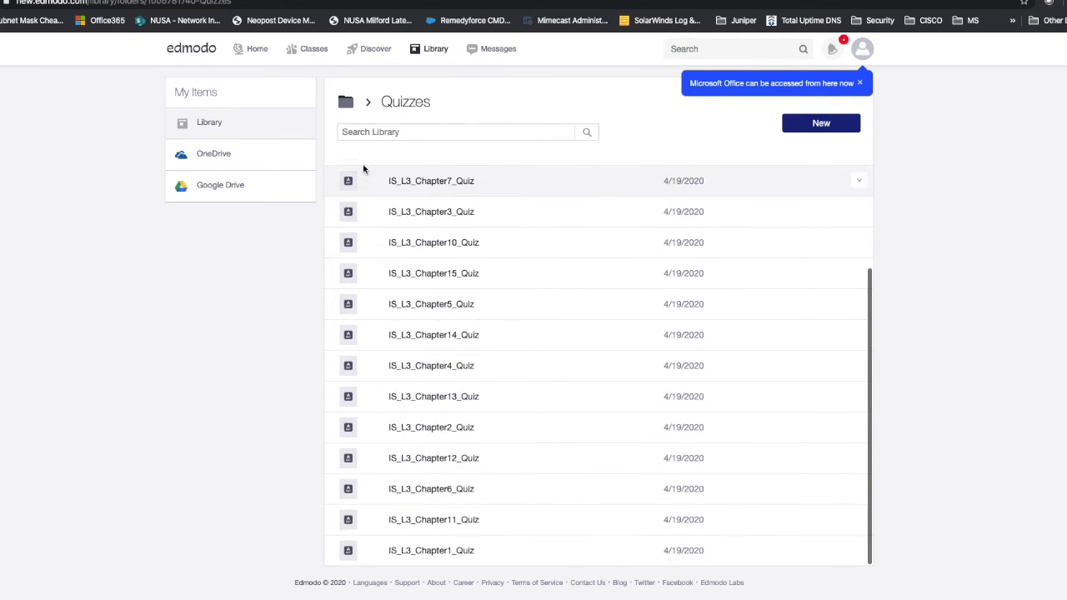
pyautogui.click(346, 104)
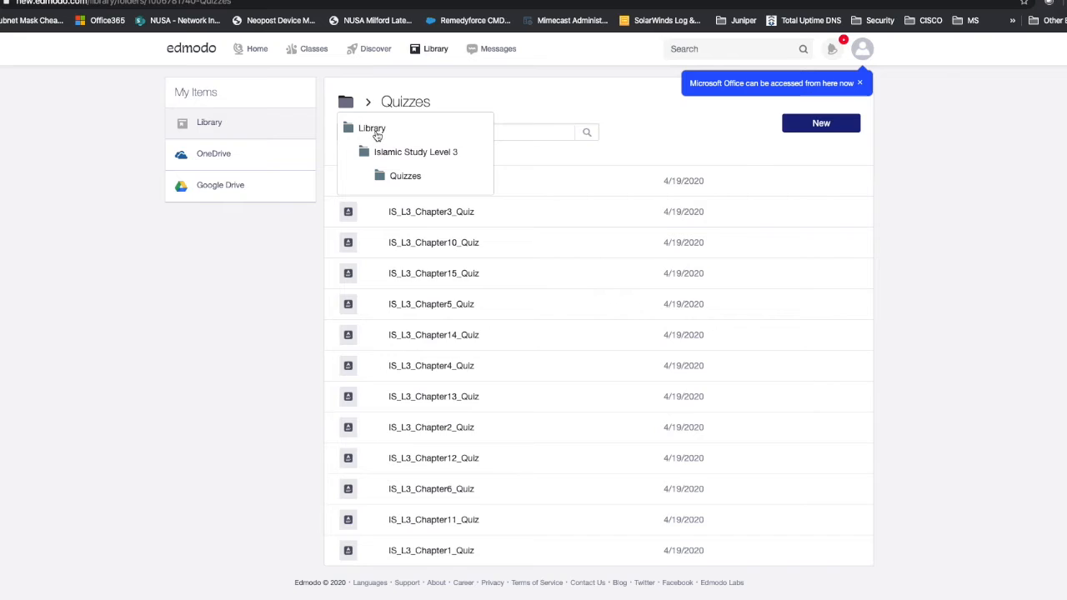
pyautogui.click(370, 129)
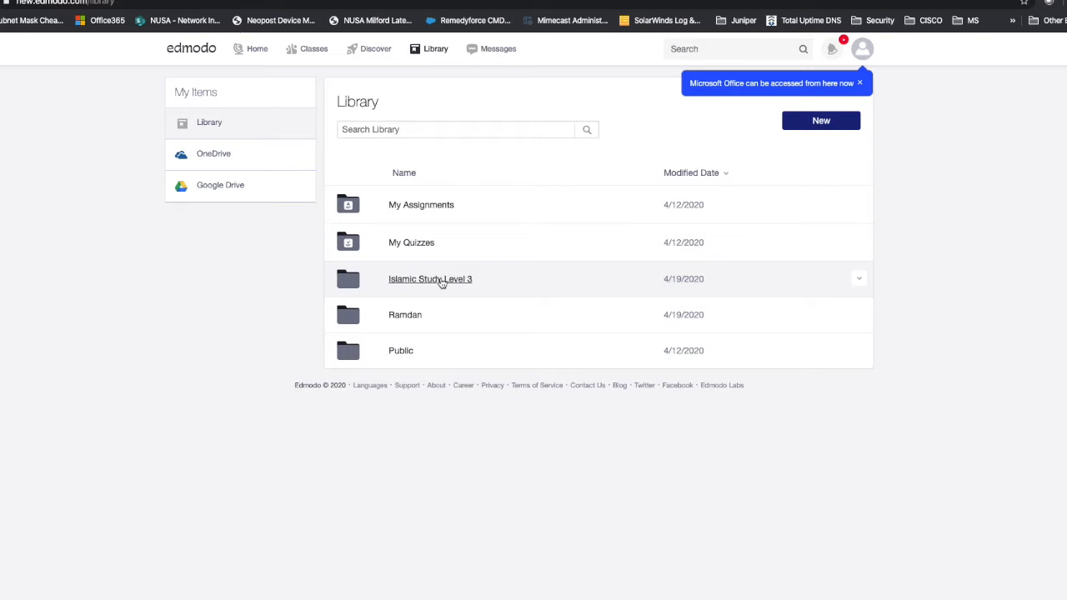
# - Review the option for adding the shared folder to the Library in the Teachers - Islamic Study 3 group's folders
pyautogui.click(257, 50)
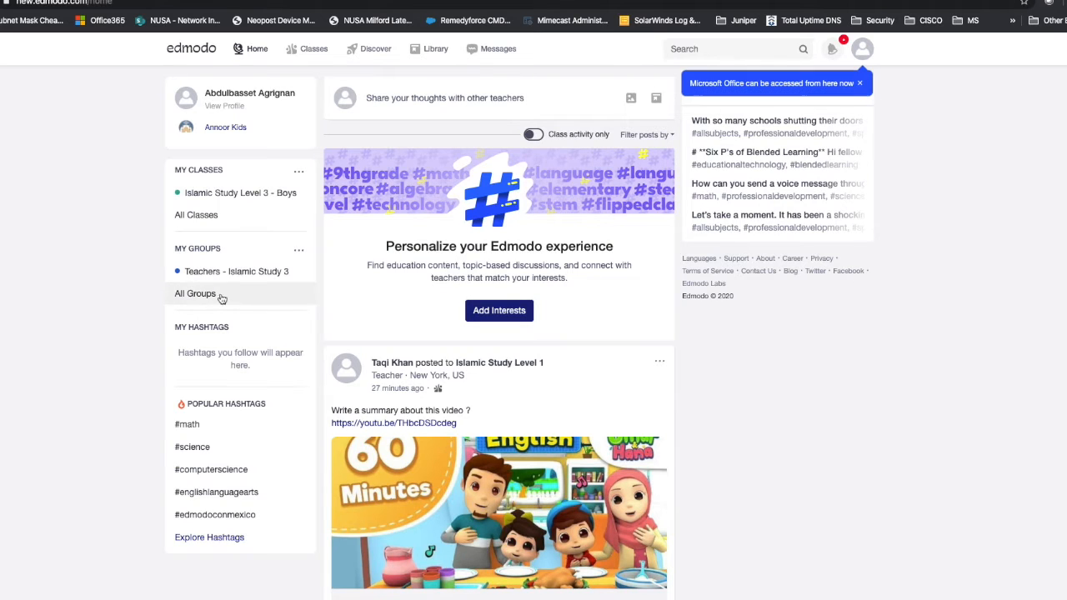
pyautogui.click(273, 274)
pyautogui.click(191, 158)
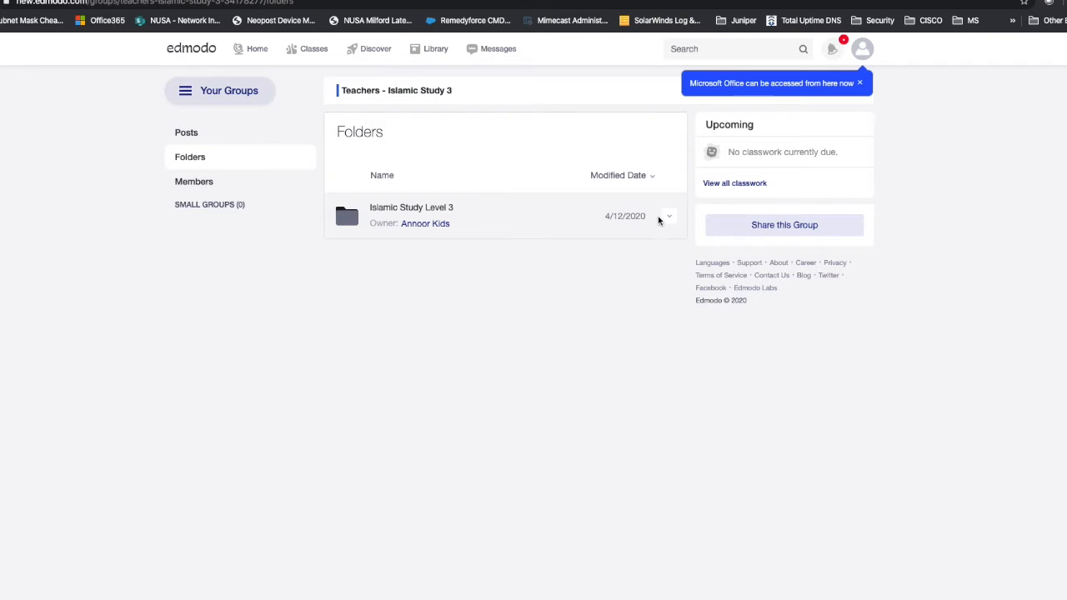
pyautogui.click(669, 219)
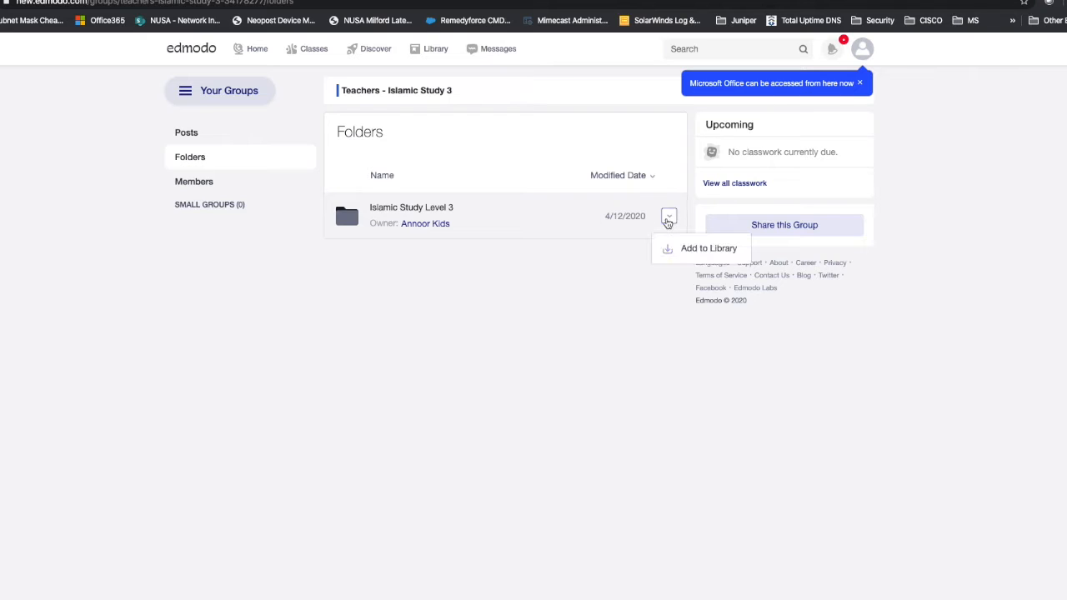
pyautogui.click(588, 286)
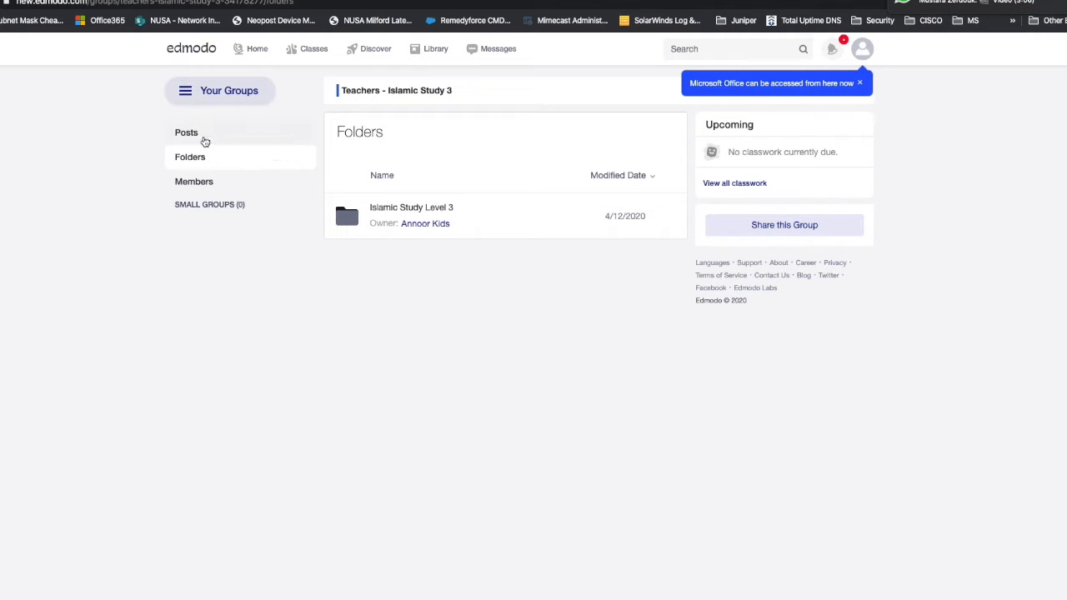
# - Start a new assignment in the Islamic Study Level 3 - Boys class and title it IS_L3_Ramadan
pyautogui.click(260, 52)
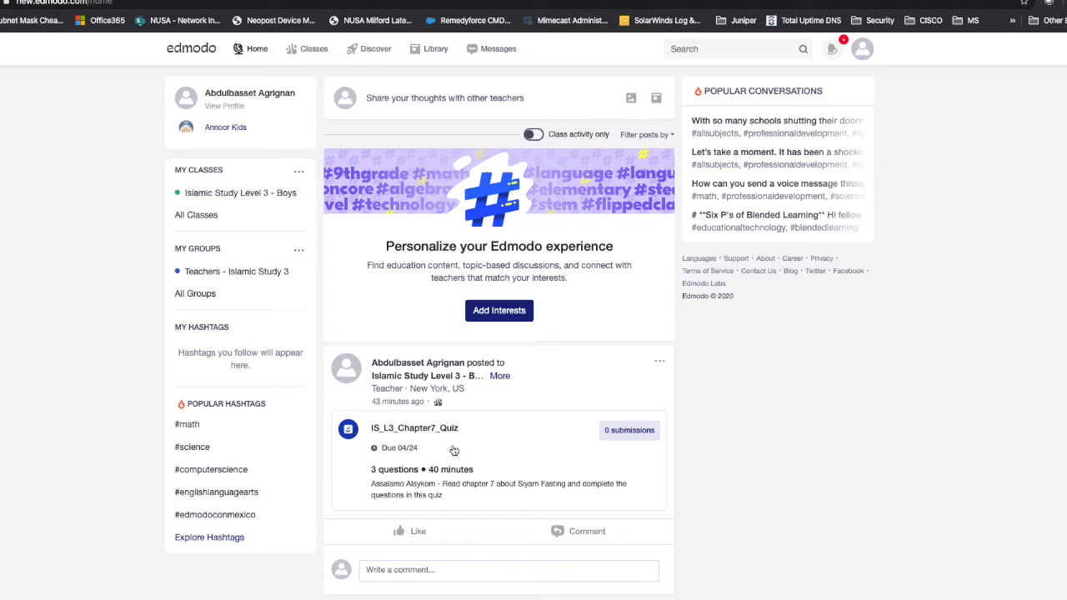
pyautogui.click(259, 199)
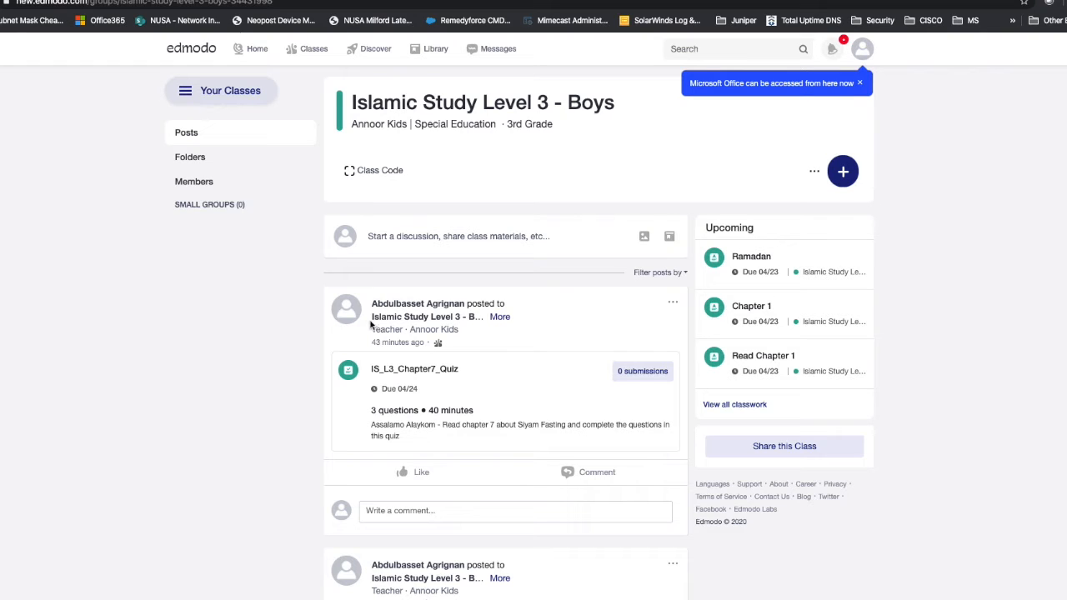
pyautogui.click(842, 177)
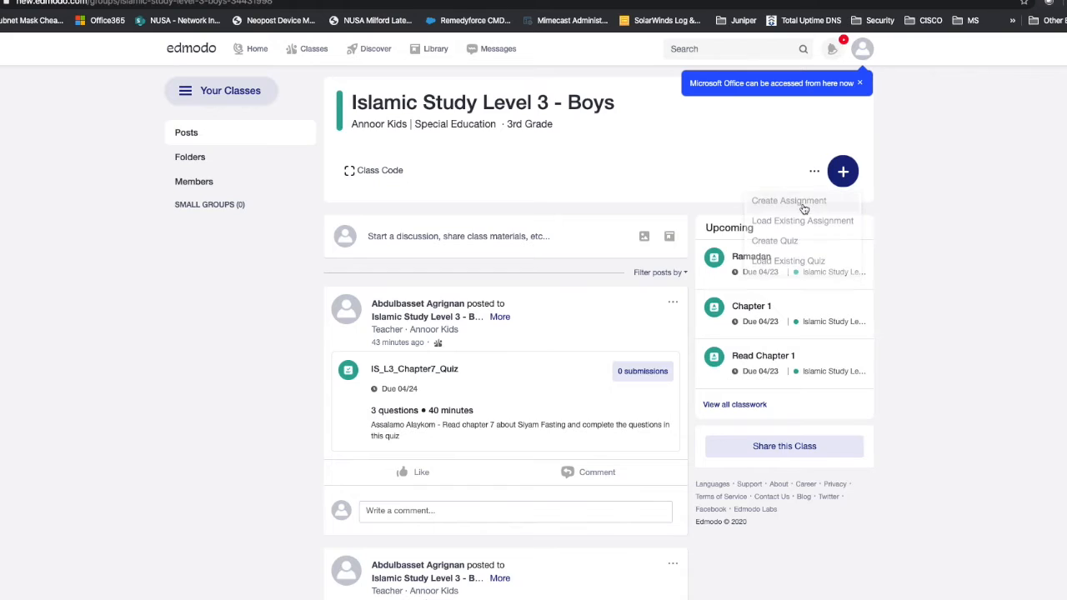
pyautogui.click(802, 205)
pyautogui.click(420, 211)
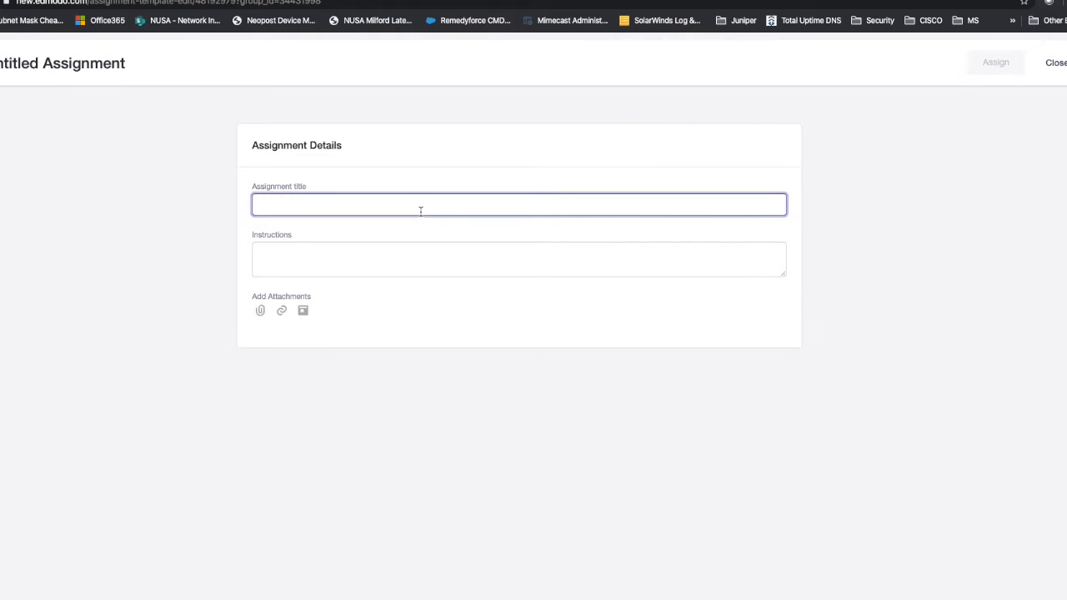
pyautogui.write('IS')
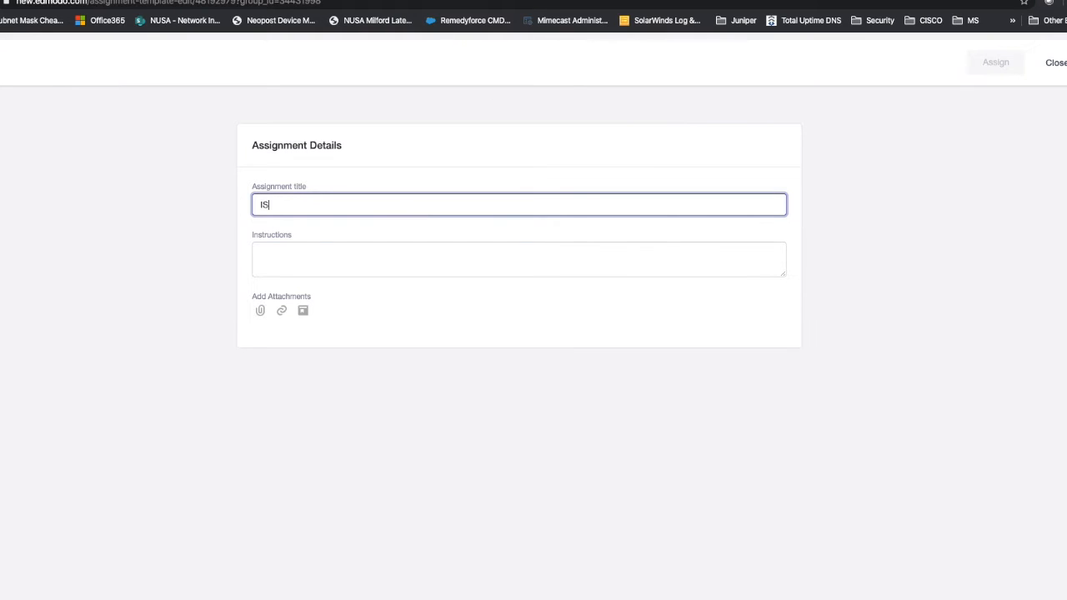
pyautogui.write('_L3_Ramand')
pyautogui.press('BackSpace')
pyautogui.press('BackSpace')
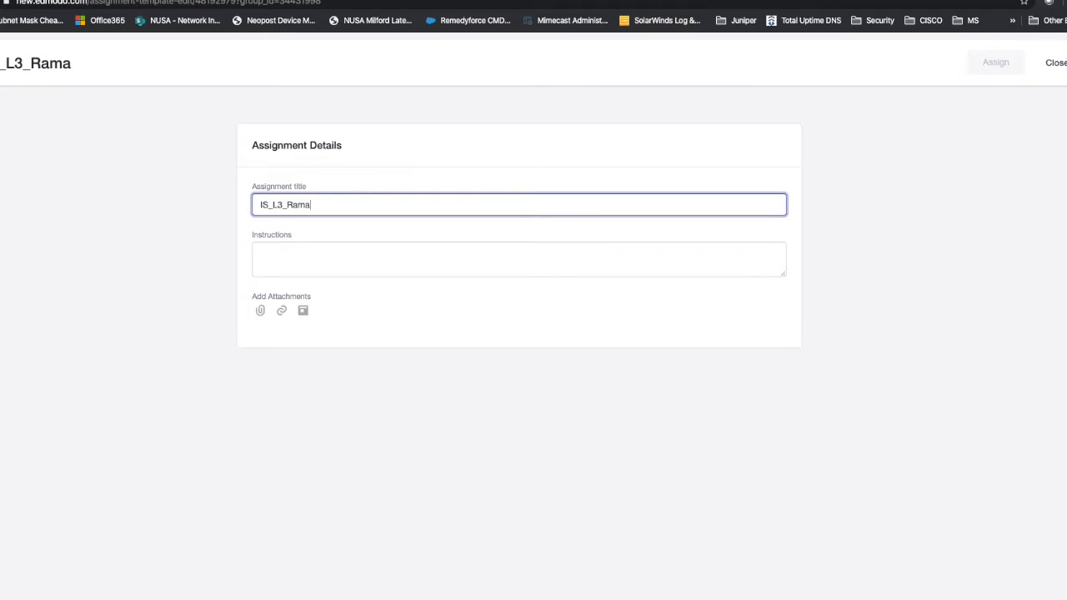
pyautogui.write('dan')
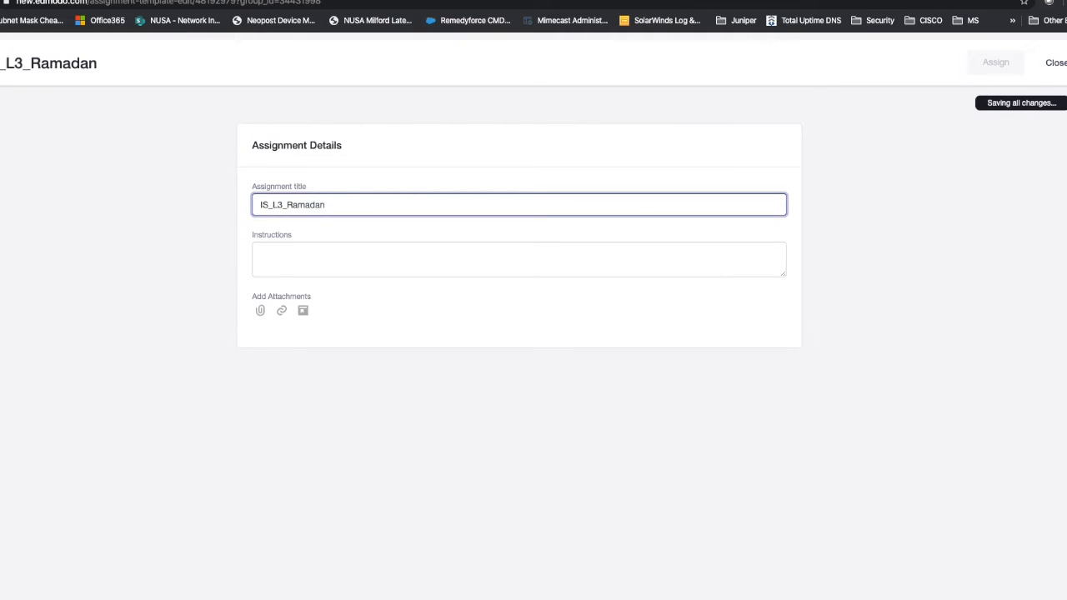
pyautogui.write('_A')
pyautogui.press('BackSpace')
pyautogui.press('BackSpace')
# - Enter the assignment instructions "Assalamo Alaykom -- Read this chapter about Sawm before class."
pyautogui.click(261, 253)
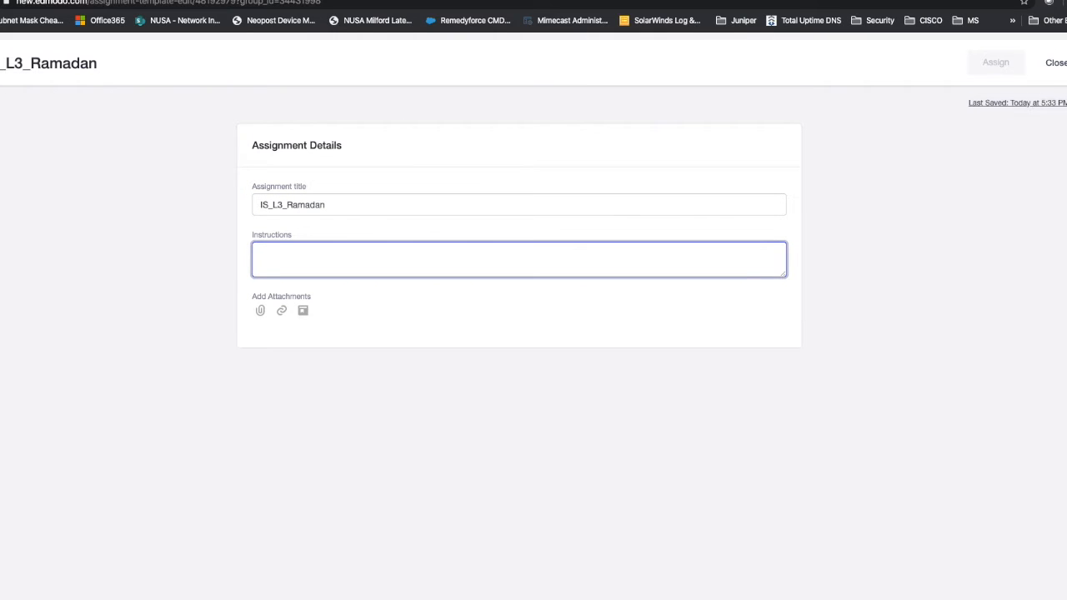
pyautogui.write('Pleas')
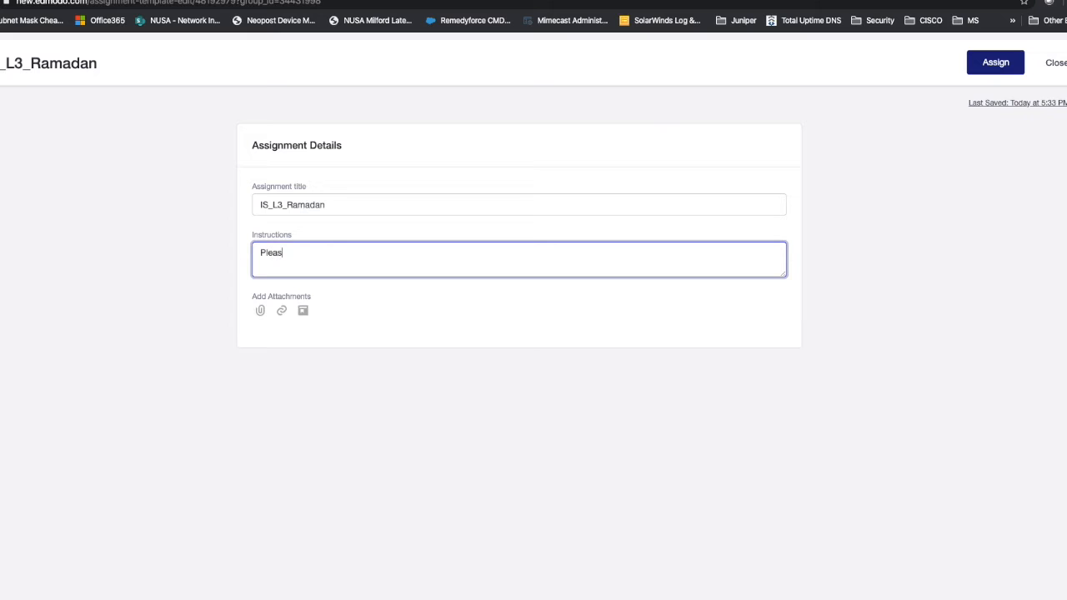
pyautogui.press('BackSpace')
pyautogui.press('BackSpace')
pyautogui.press('BackSpace')
pyautogui.press('BackSpace')
pyautogui.press('BackSpace')
pyautogui.write('Assalma')
pyautogui.write('o')
pyautogui.press('BackSpace')
pyautogui.press('BackSpace')
pyautogui.press('BackSpace')
pyautogui.write('amo Alayom')
pyautogui.press('BackSpace')
pyautogui.press('BackSpace')
pyautogui.write('kom -- Read ')
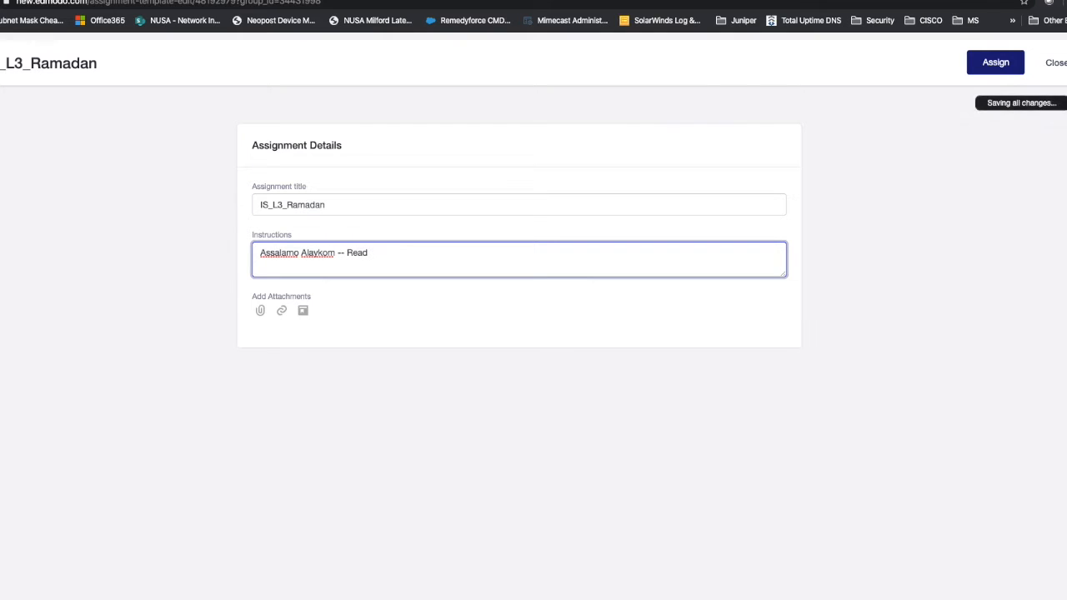
pyautogui.write('this chap')
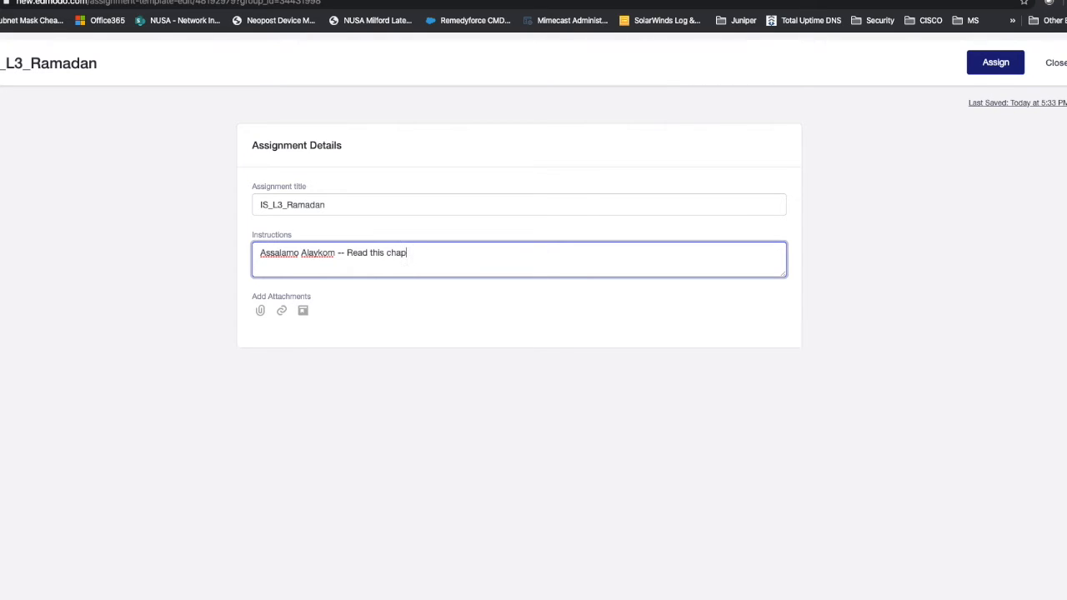
pyautogui.write('ter about Sawm before class')
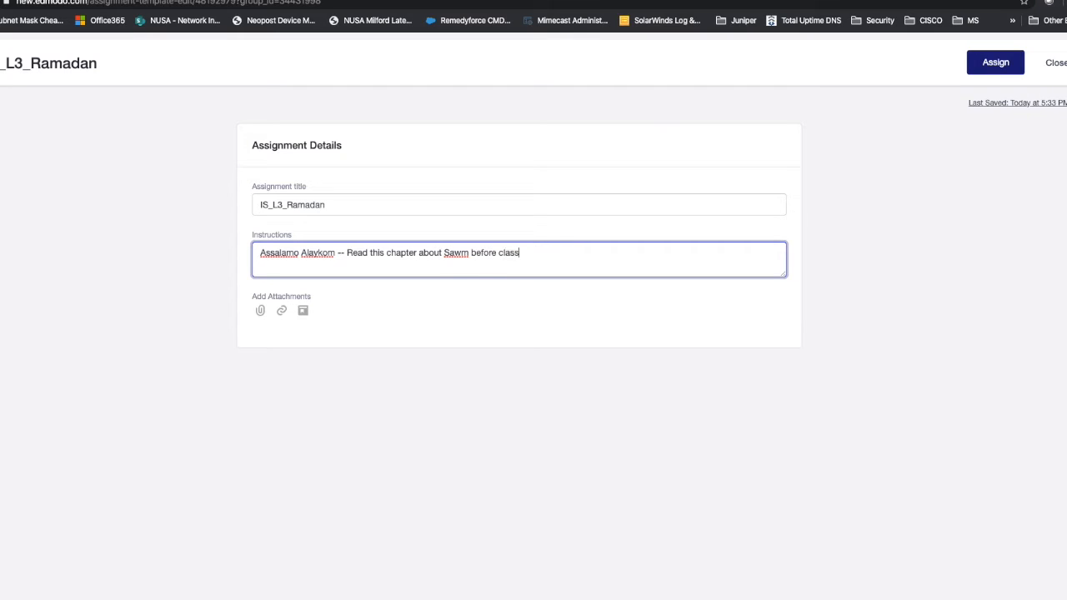
pyautogui.write('.')
# - Attach IS_L3_Chapter_6_Sawm.pdf from the Library's Islamic Study Level 3 Book_Chapters folder to the assignment
pyautogui.click(303, 312)
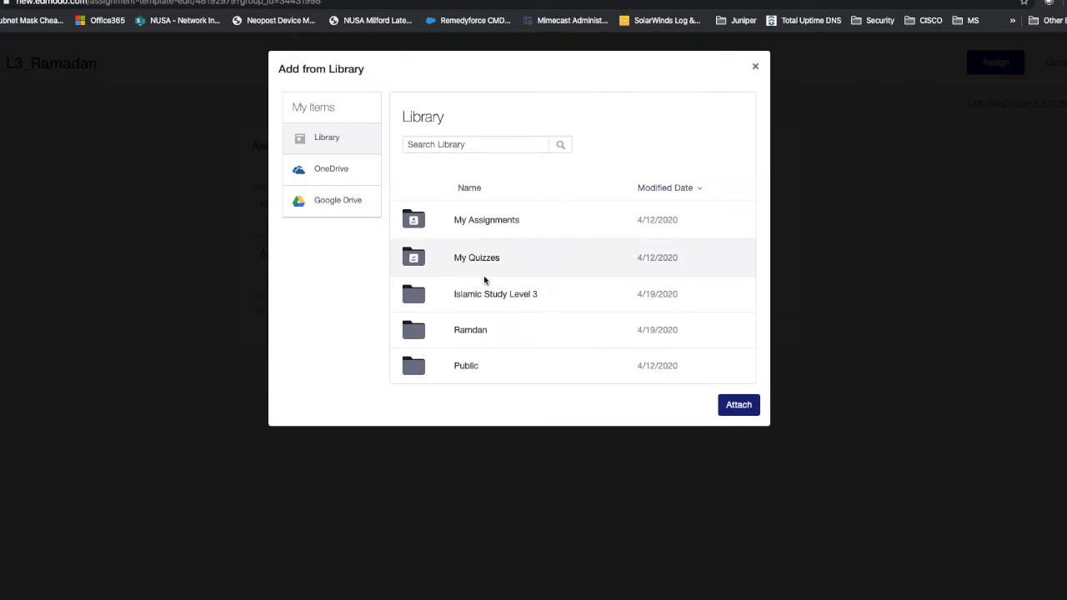
pyautogui.click(495, 295)
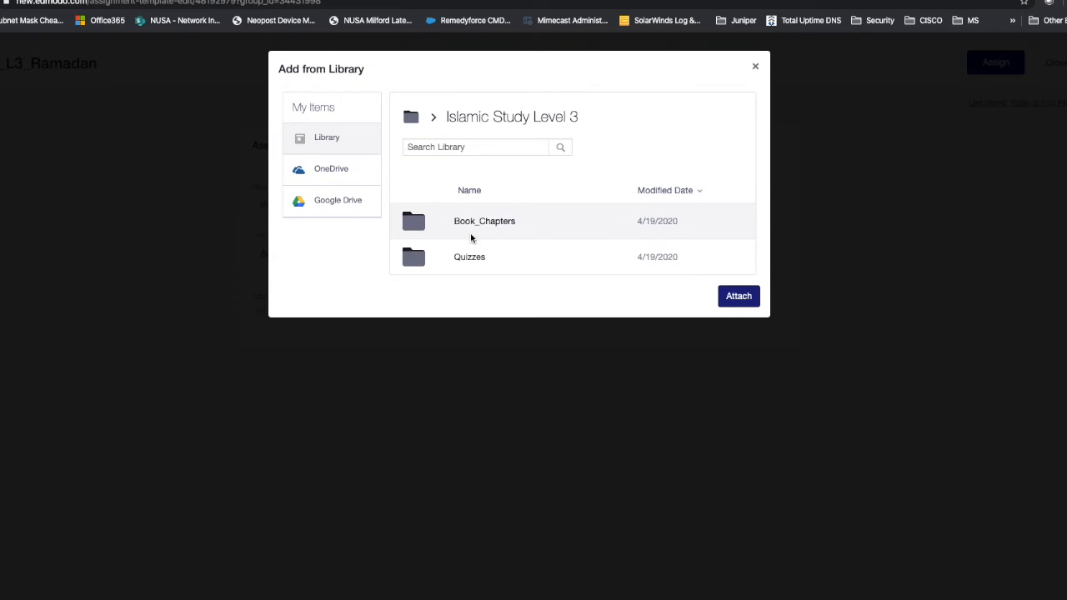
pyautogui.click(472, 225)
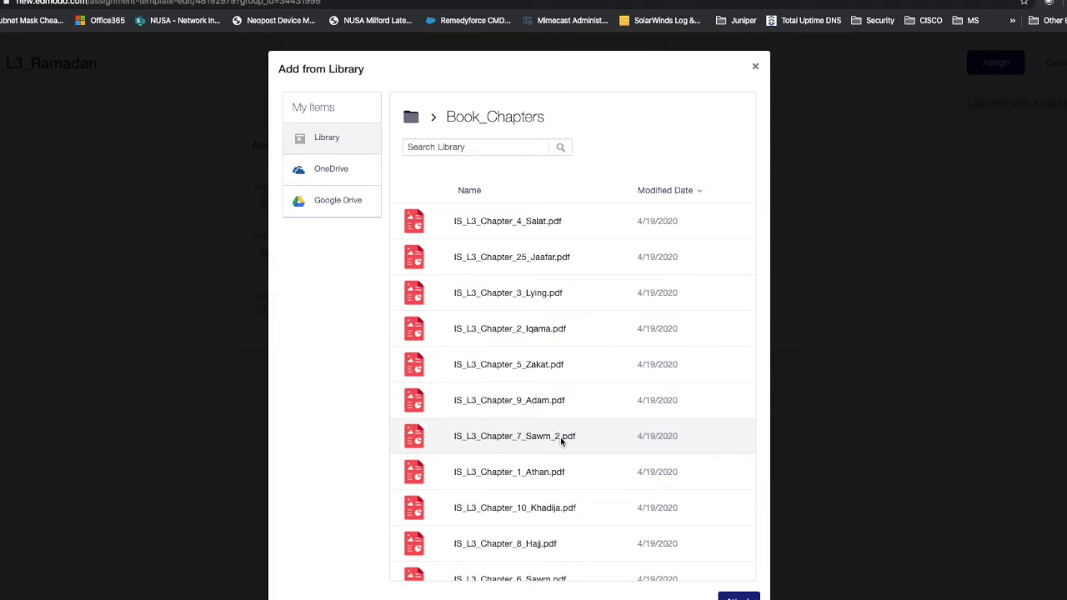
pyautogui.scroll(-1, 561, 438)
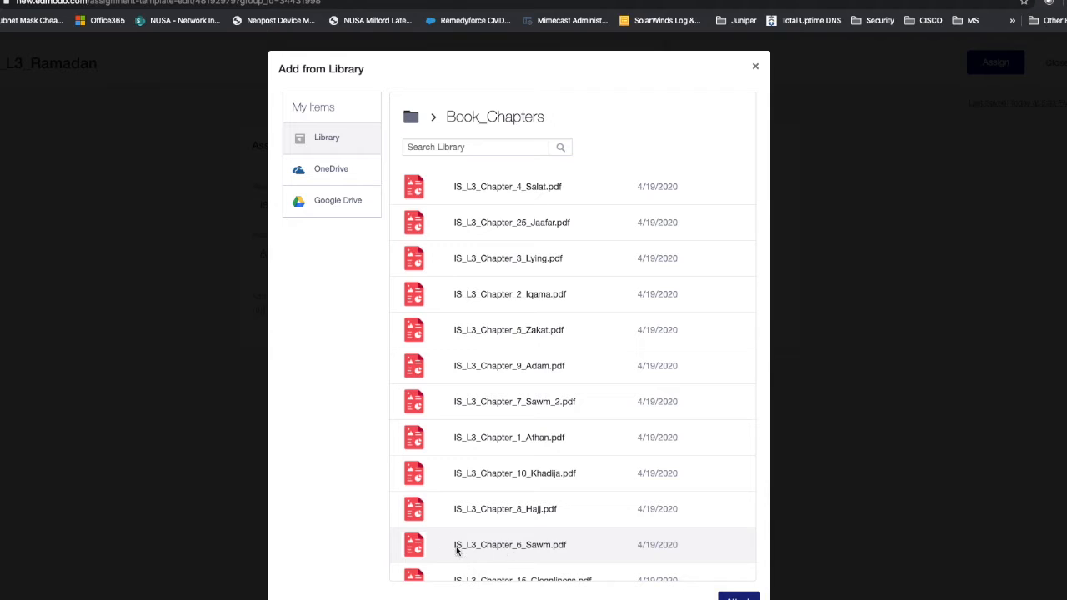
pyautogui.click(553, 549)
pyautogui.click(495, 556)
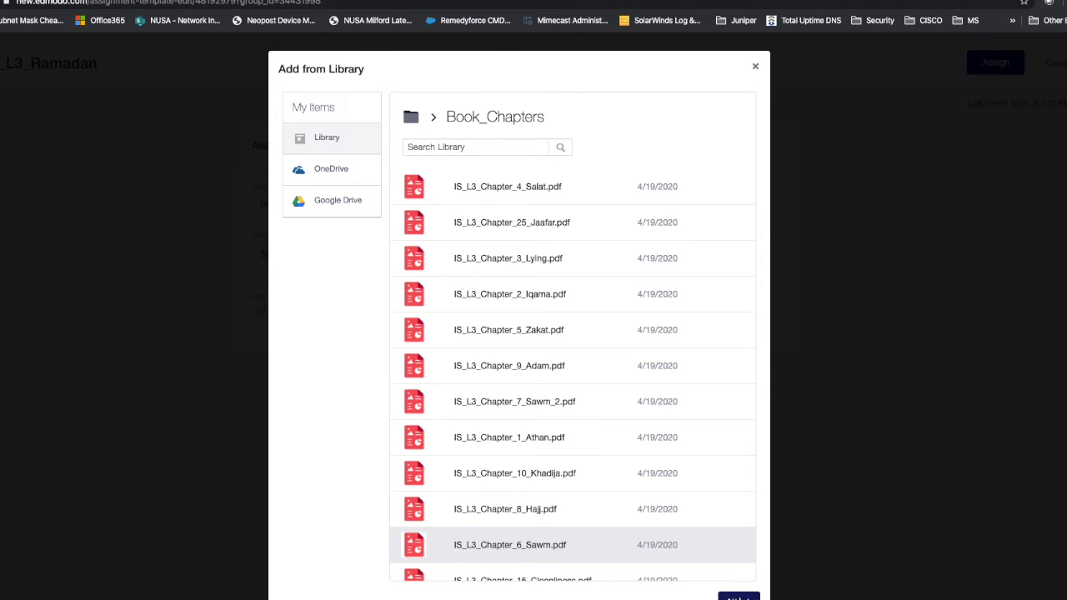
pyautogui.click(739, 596)
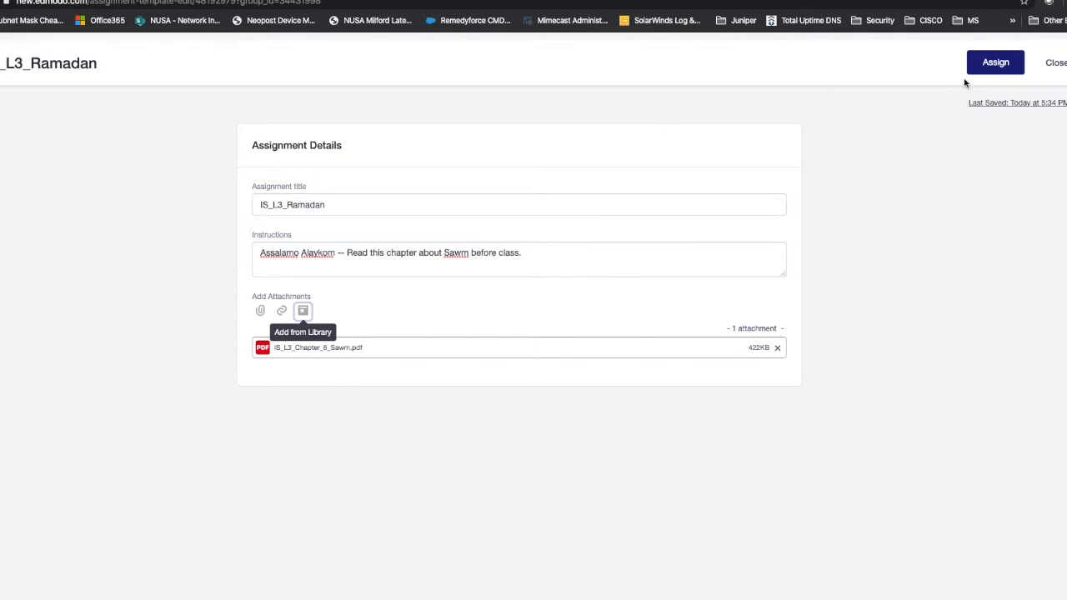
# - Begin assigning IS_L3_Ramadan and set its due date to 04/24/2020 at 1:00 PM
pyautogui.click(996, 65)
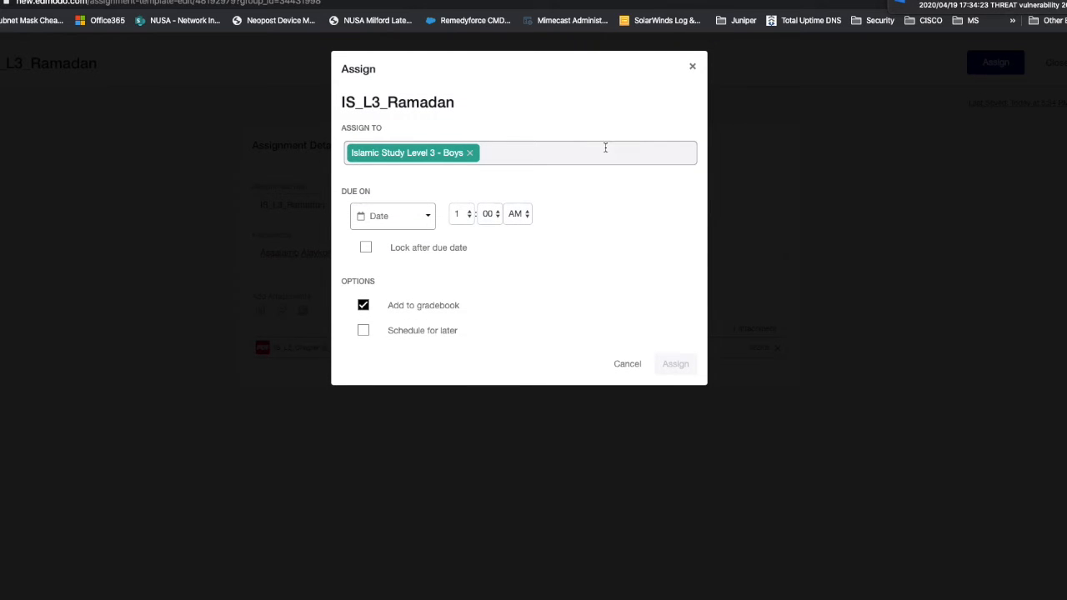
pyautogui.click(428, 219)
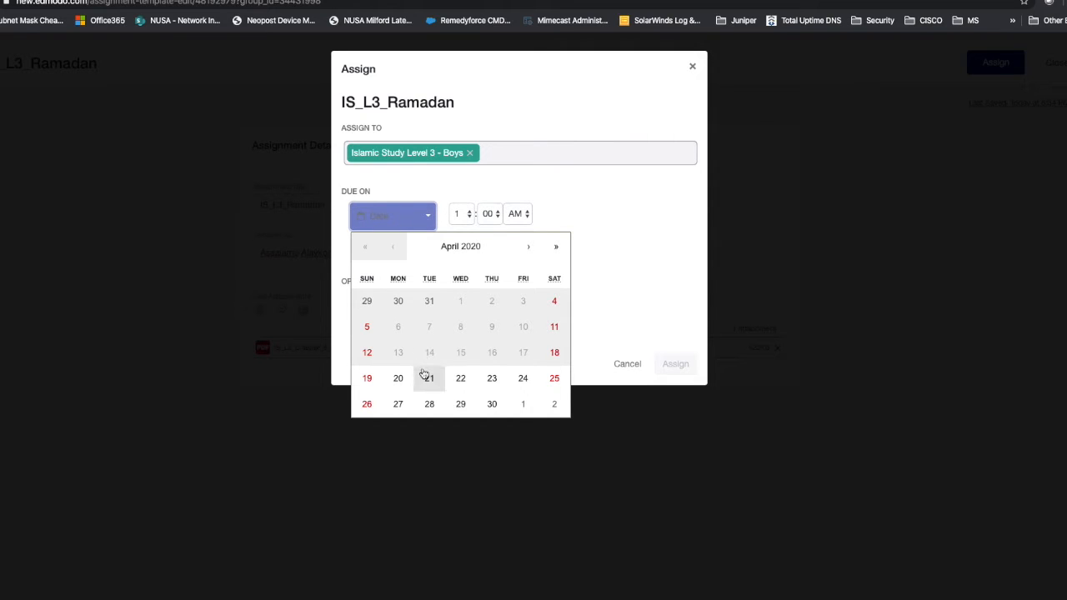
pyautogui.click(524, 380)
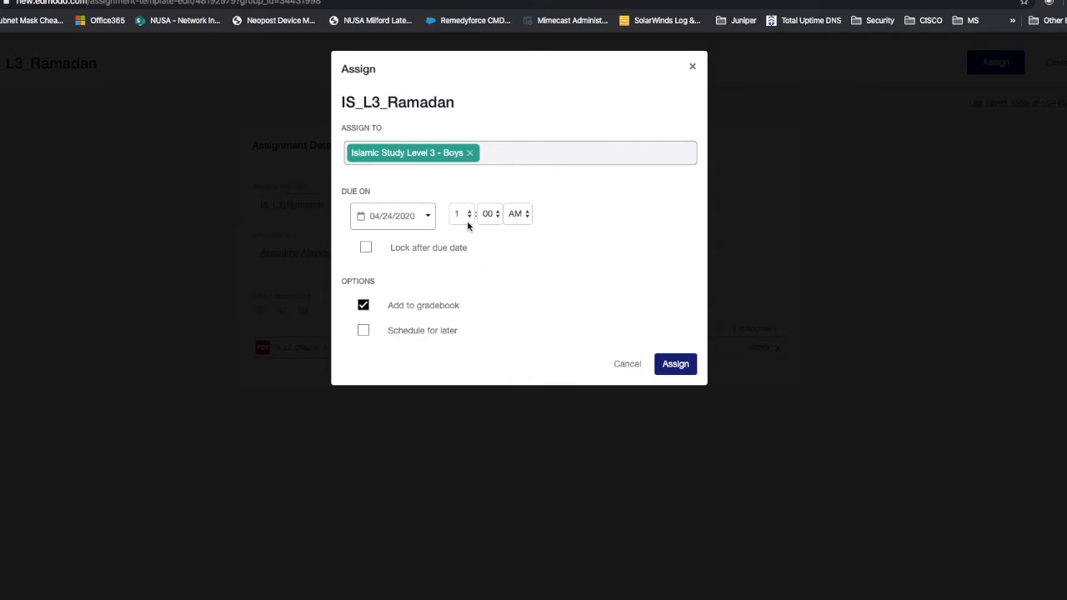
pyautogui.click(519, 219)
pyautogui.click(519, 227)
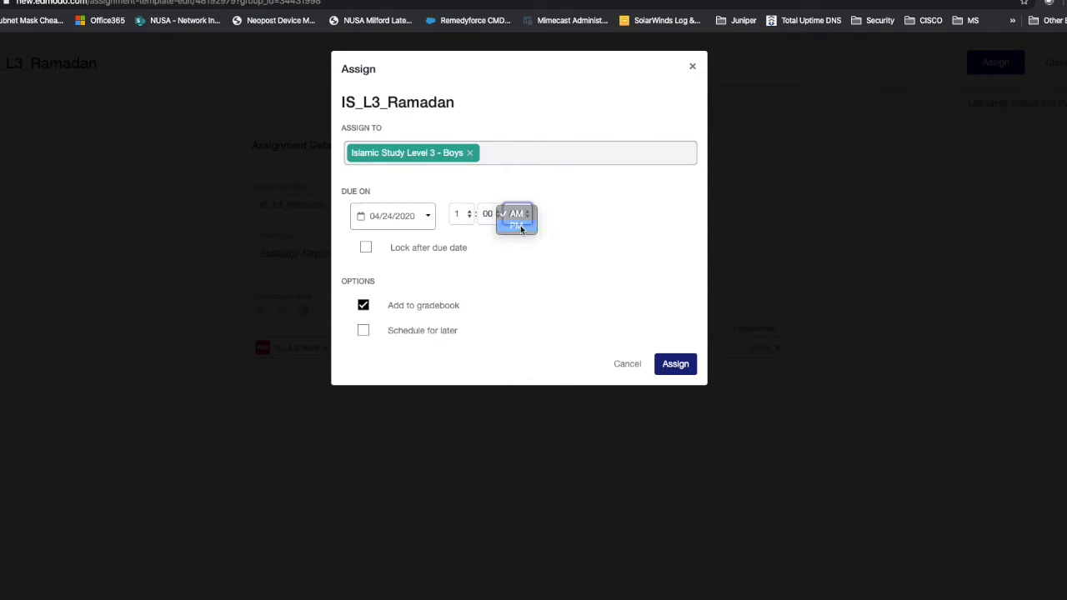
# - Lock the assignment after its due date, exclude it from the gradebook, and assign it immediately to Islamic Study Level 3 - Boys
pyautogui.click(366, 252)
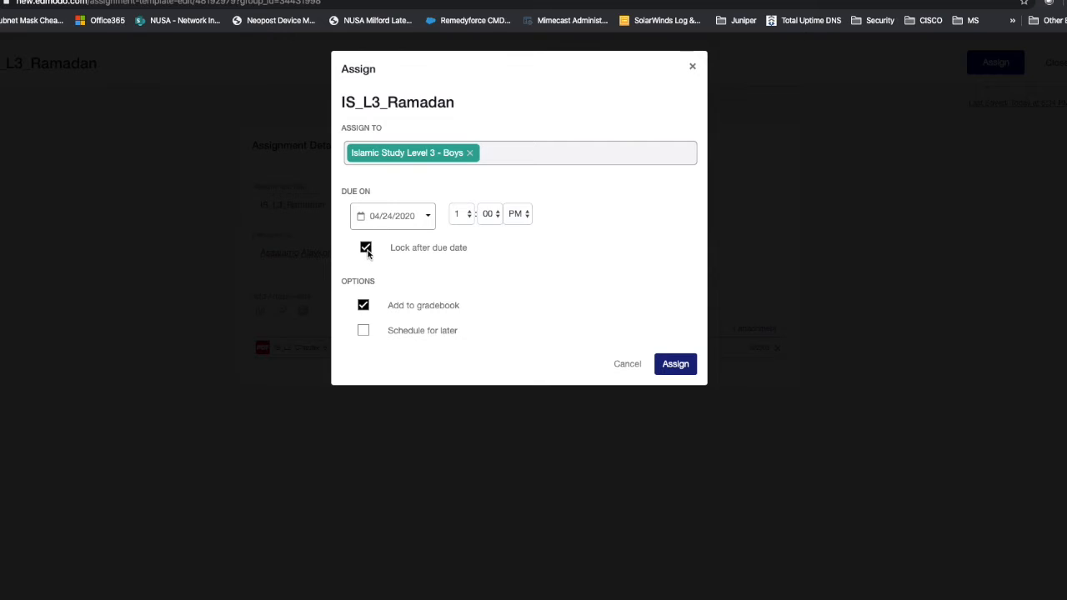
pyautogui.click(365, 308)
pyautogui.click(364, 332)
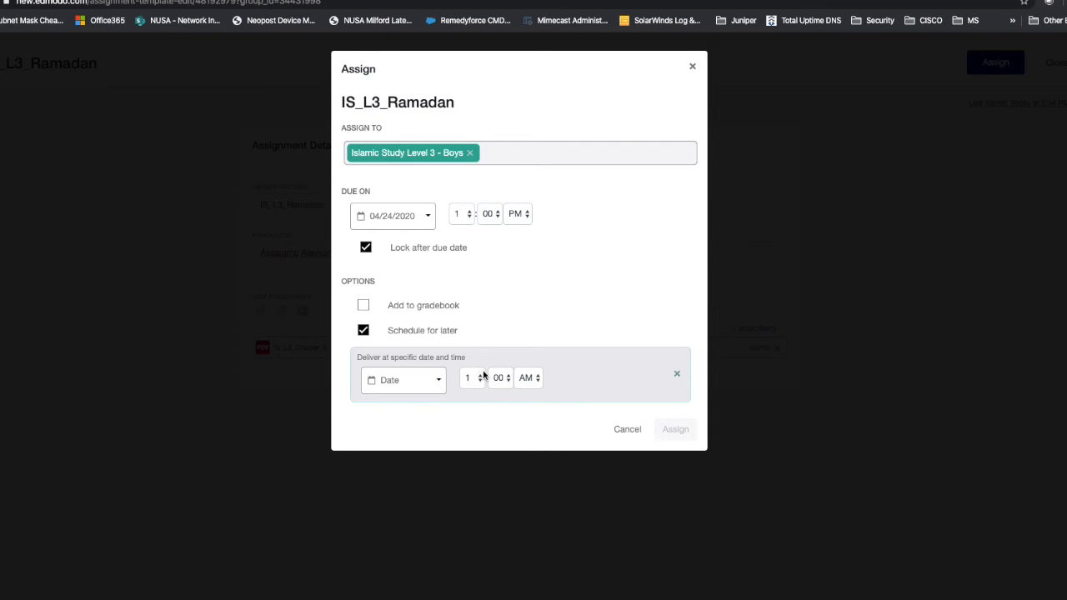
pyautogui.click(364, 331)
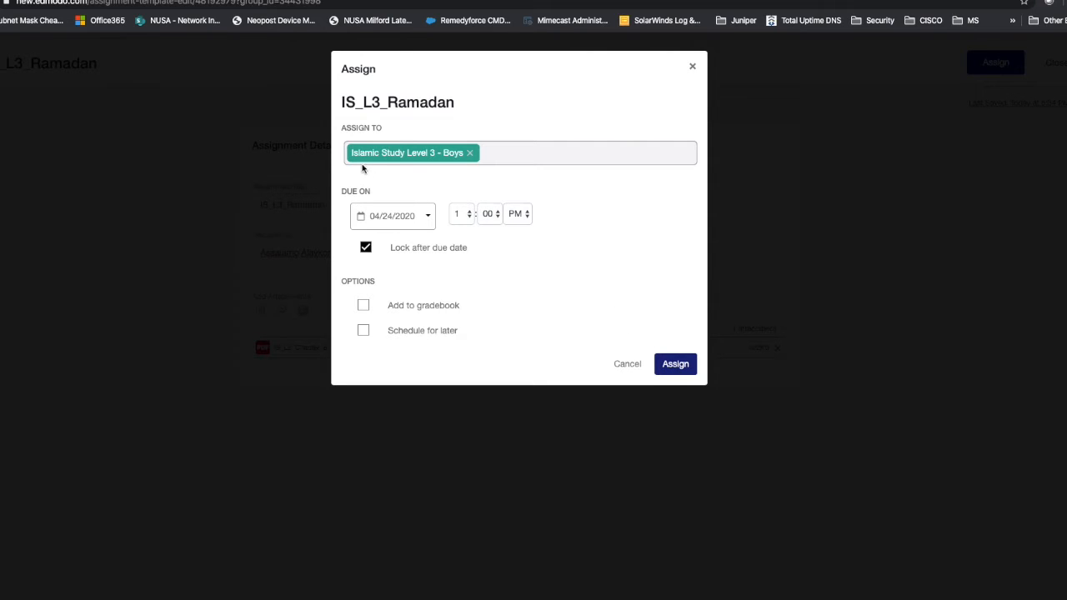
pyautogui.click(521, 153)
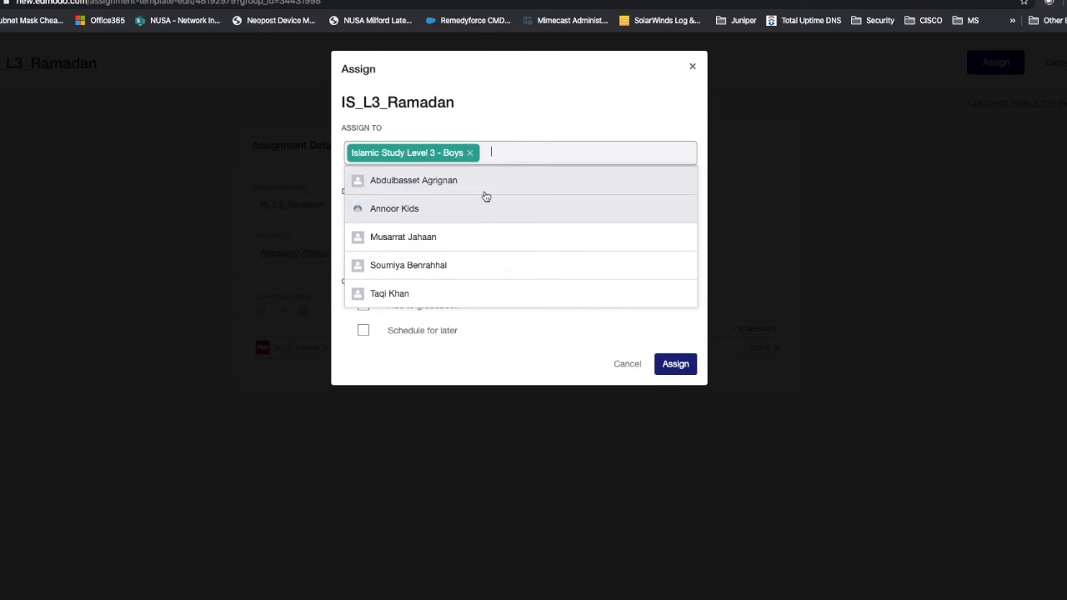
pyautogui.click(509, 135)
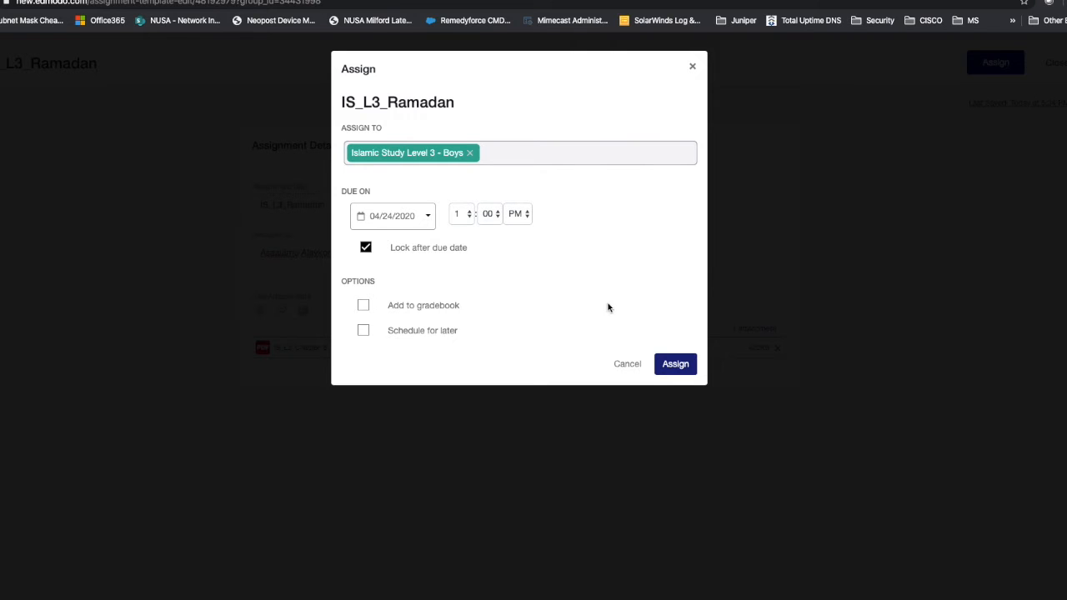
pyautogui.click(677, 365)
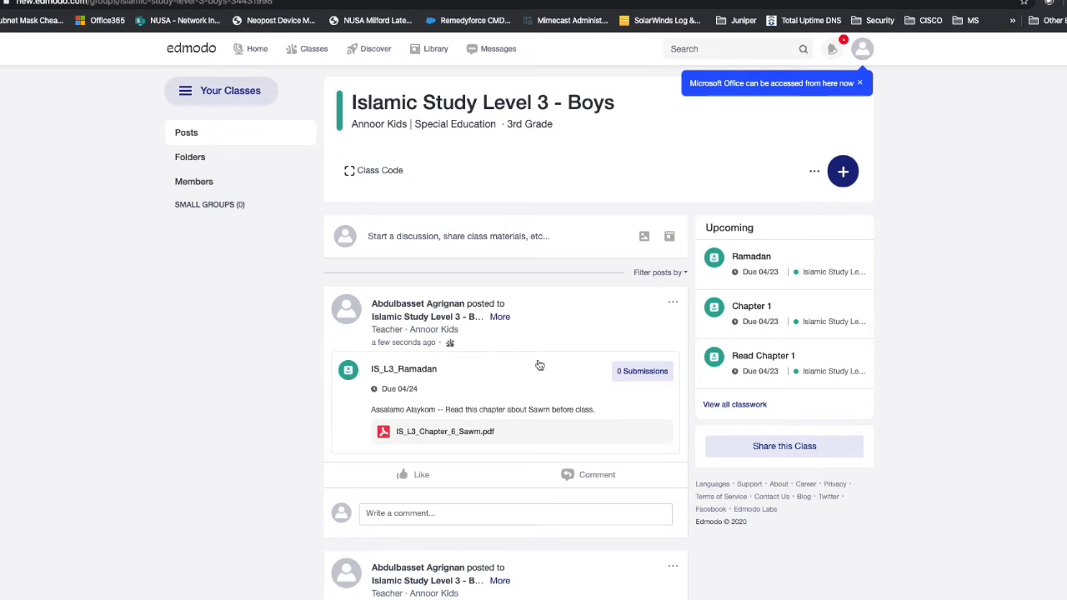
# - Load the existing quiz IS_L3_Chapter6_Quiz in the Islamic Study Level 3 - Boys class
pyautogui.click(843, 180)
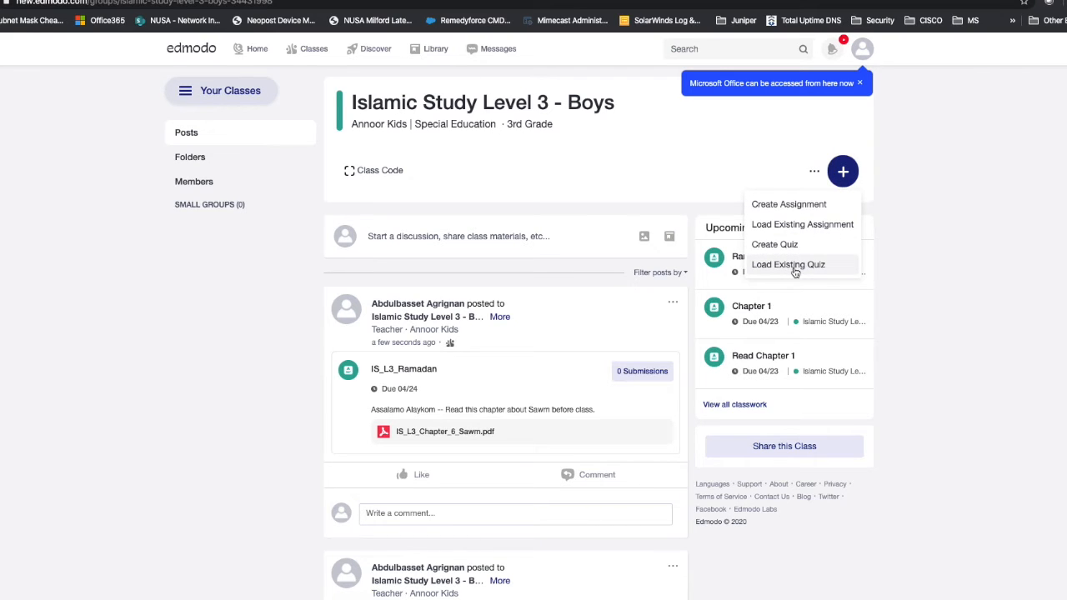
pyautogui.click(795, 273)
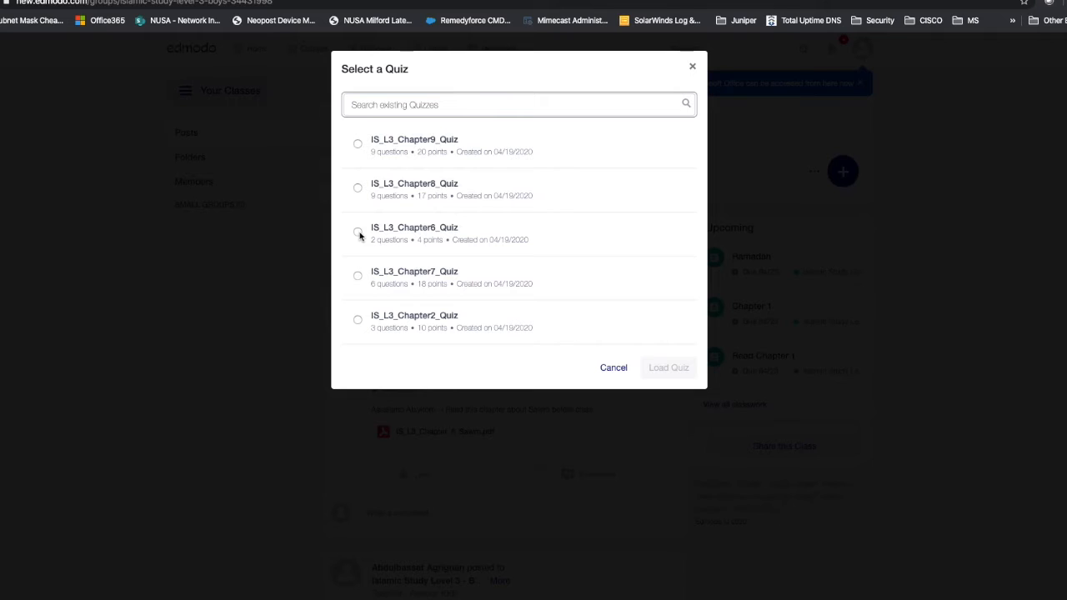
pyautogui.click(359, 233)
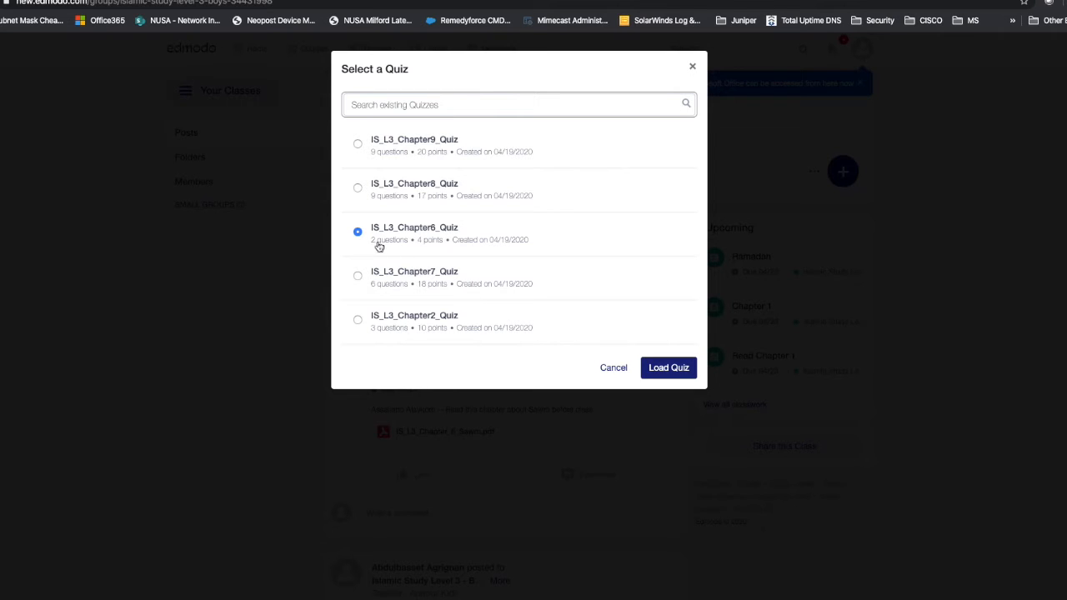
pyautogui.click(671, 368)
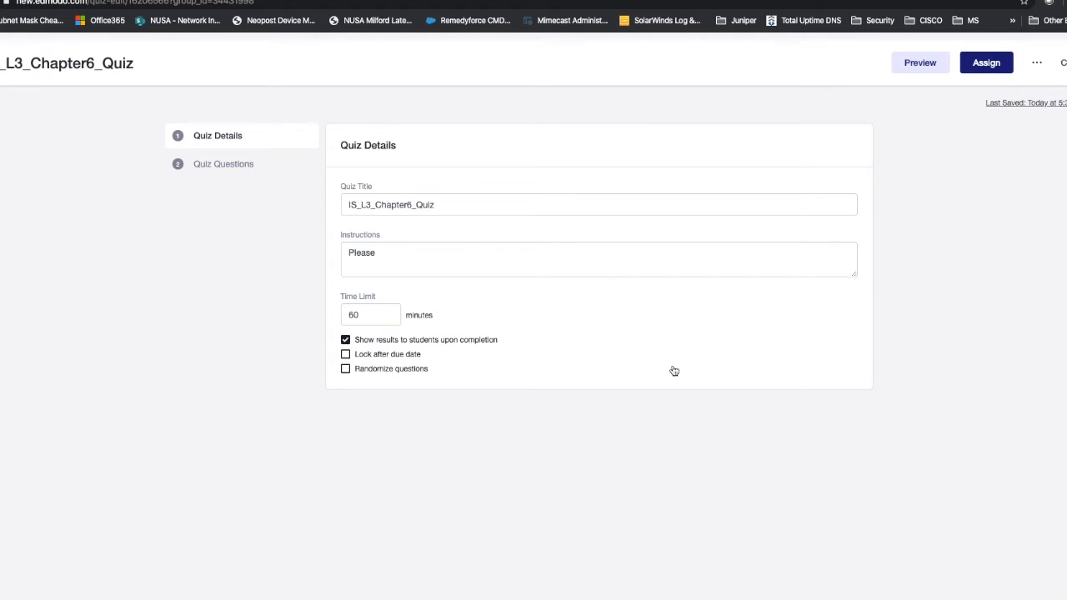
# - Set the quiz's time limit to 30 minutes
pyautogui.click(353, 315)
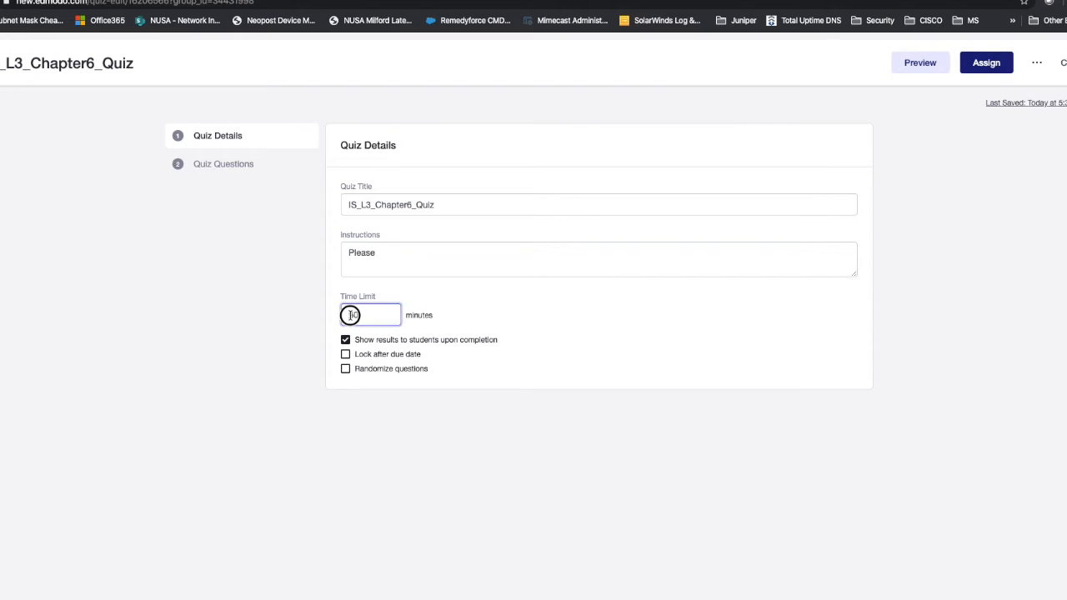
pyautogui.moveTo(352, 315); pyautogui.dragTo(345, 317)
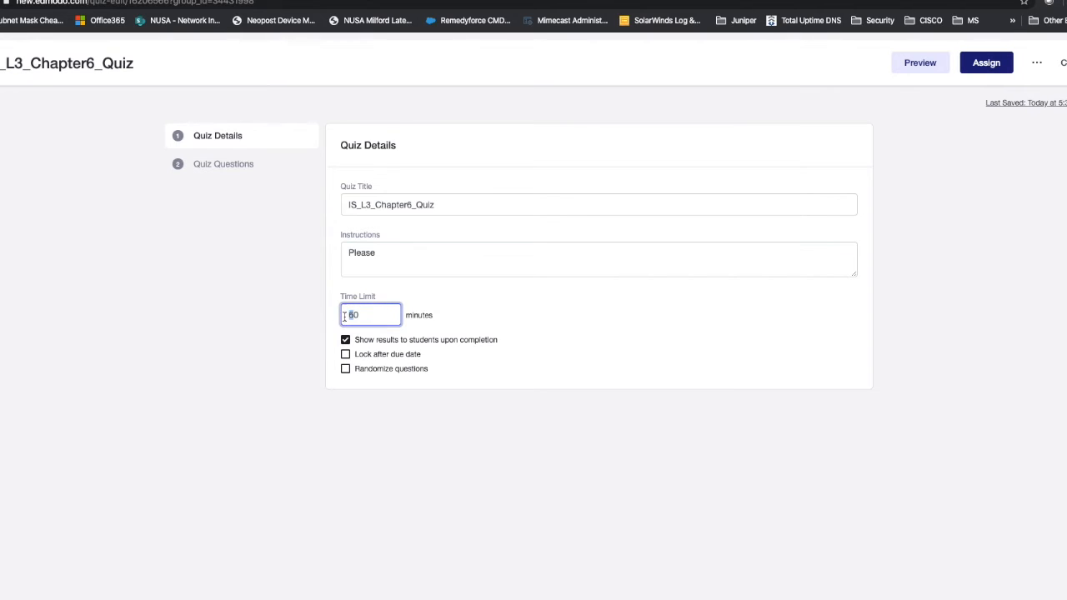
pyautogui.write('3')
# - Complete the quiz instructions to read "Please Read Chapter 6 about sawm and complete the questions."
pyautogui.click(401, 254)
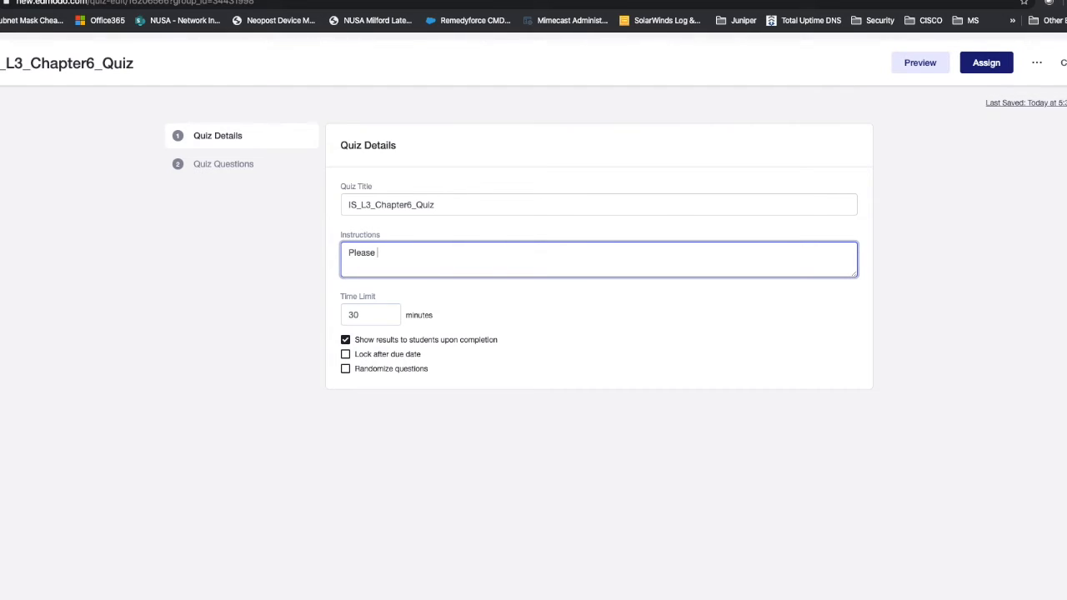
pyautogui.write('Ple')
pyautogui.press('BackSpace')
pyautogui.write('e')
pyautogui.press('BackSpace')
pyautogui.press('BackSpace')
pyautogui.press('BackSpace')
pyautogui.write('Re')
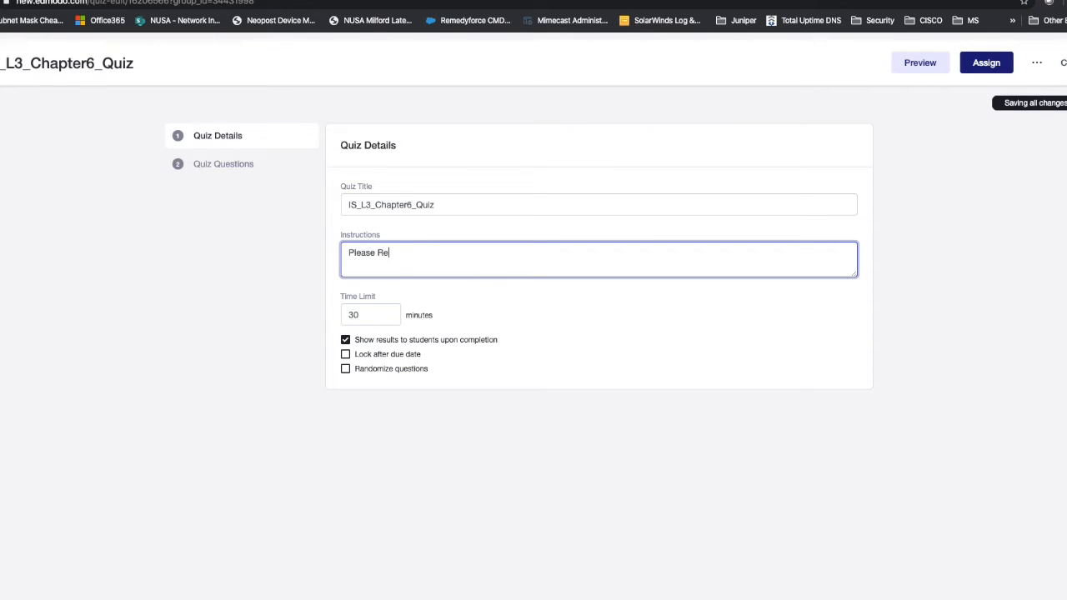
pyautogui.write('ad Chapter 6about sawm and complet eh')
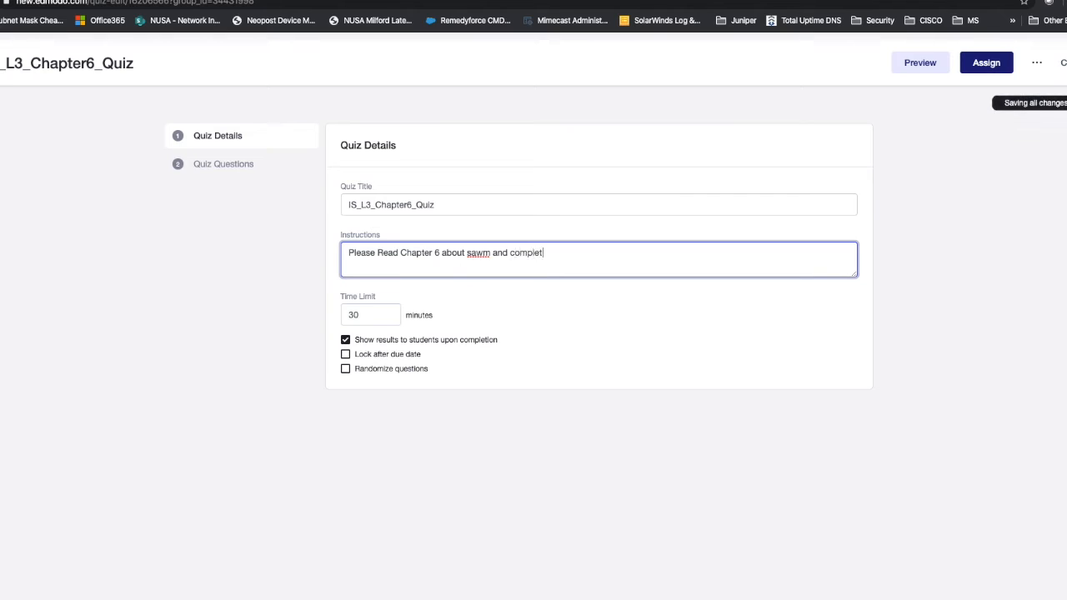
pyautogui.press('BackSpace')
pyautogui.press('BackSpace')
pyautogui.press('BackSpace')
pyautogui.press('BackSpace')
pyautogui.write('te the questions.')
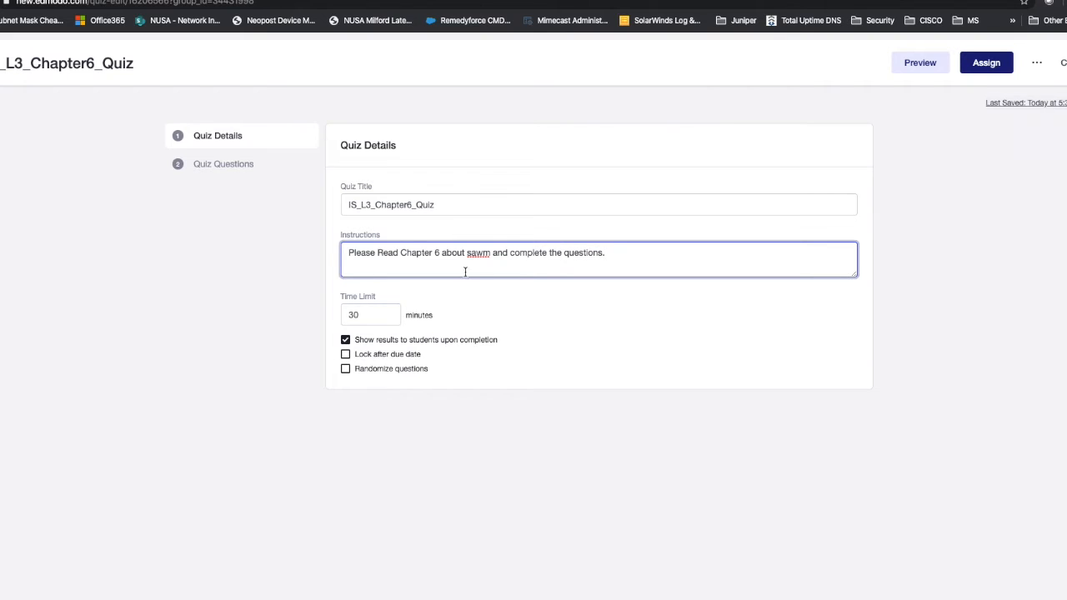
# - Replace "sawm" in the quiz instructions with "Sawm ( Fasting )"
pyautogui.press('BackSpace')
pyautogui.write('Sawm ( Fasting')
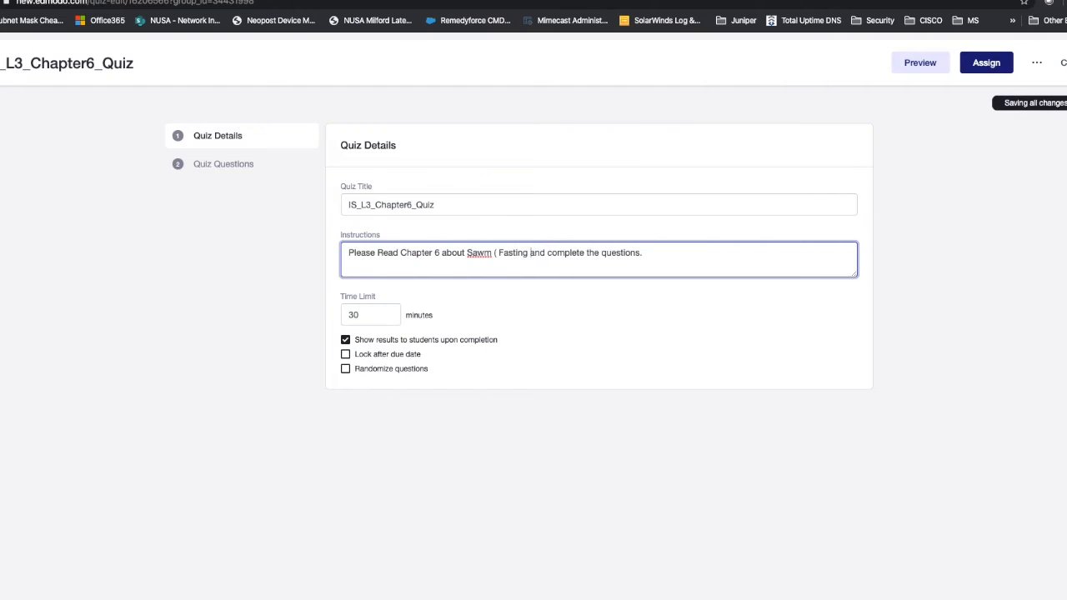
pyautogui.write(' )')
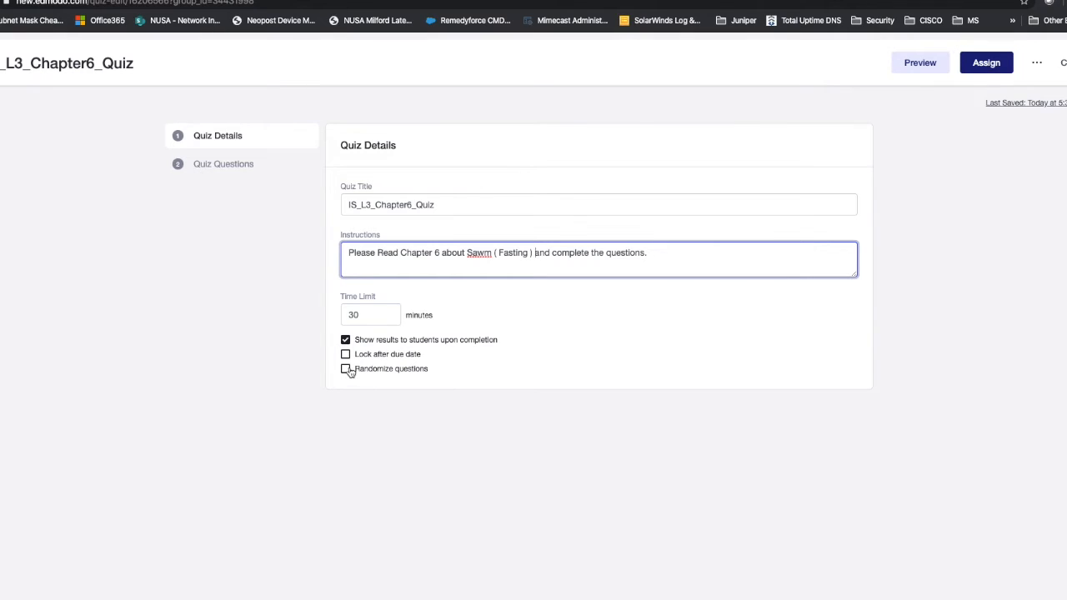
# - Turn off showing results to students upon completion and lock the quiz after its due date
pyautogui.click(345, 341)
pyautogui.click(345, 354)
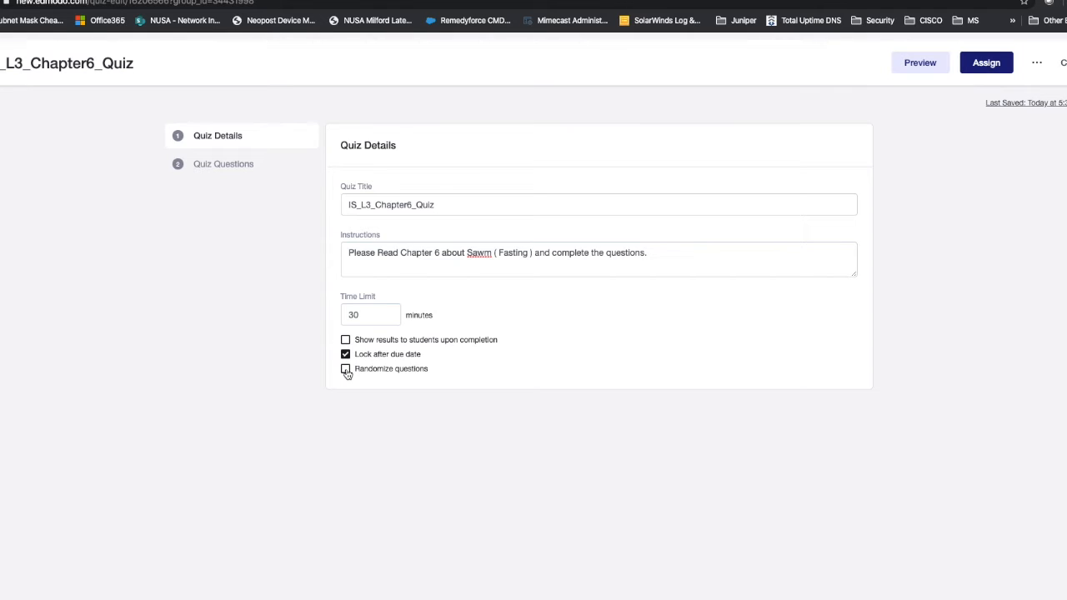
# - Add a third question to the quiz and set its type to Matching
pyautogui.click(229, 170)
pyautogui.moveTo(395, 226)
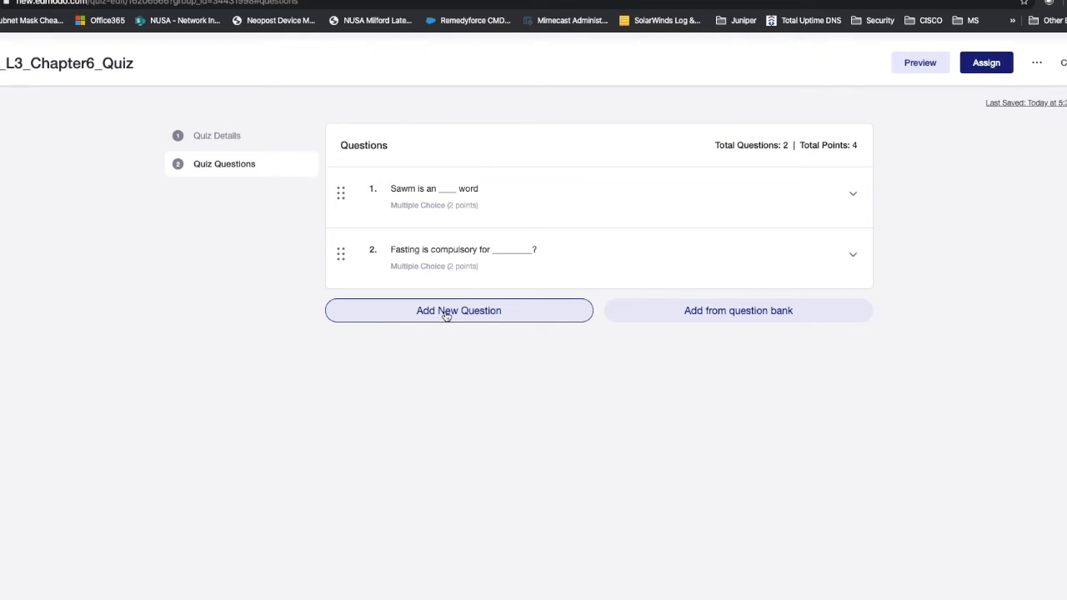
pyautogui.click(447, 314)
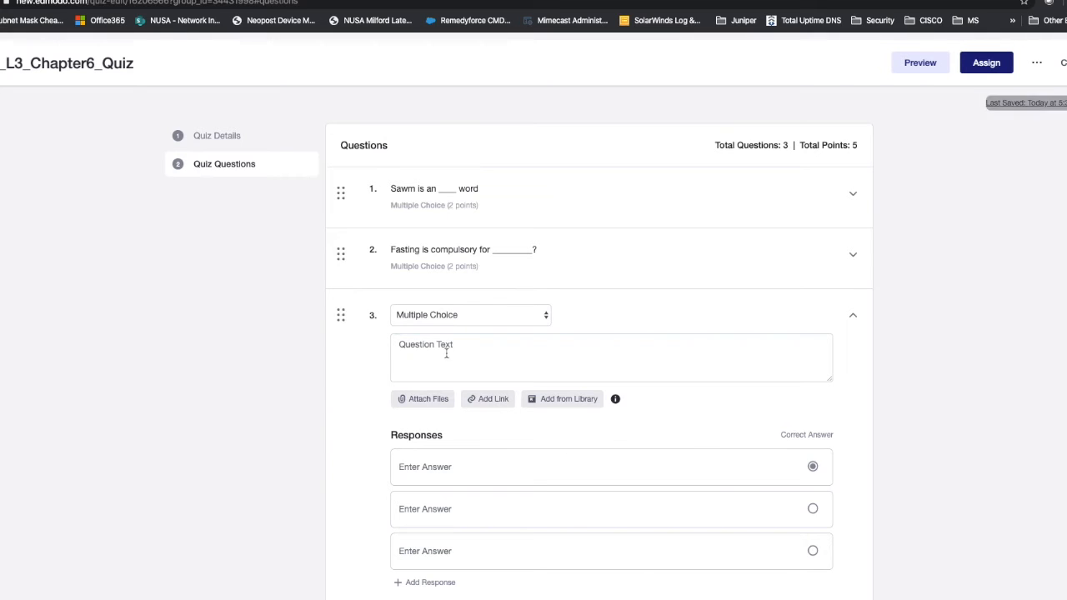
pyautogui.scroll(-1, 446, 350)
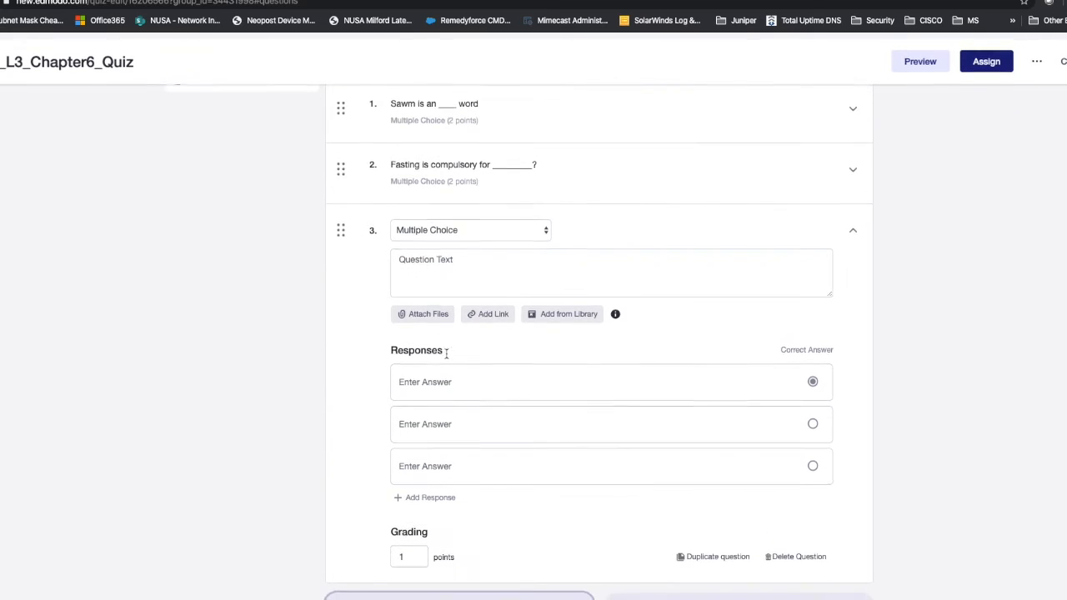
pyautogui.click(465, 236)
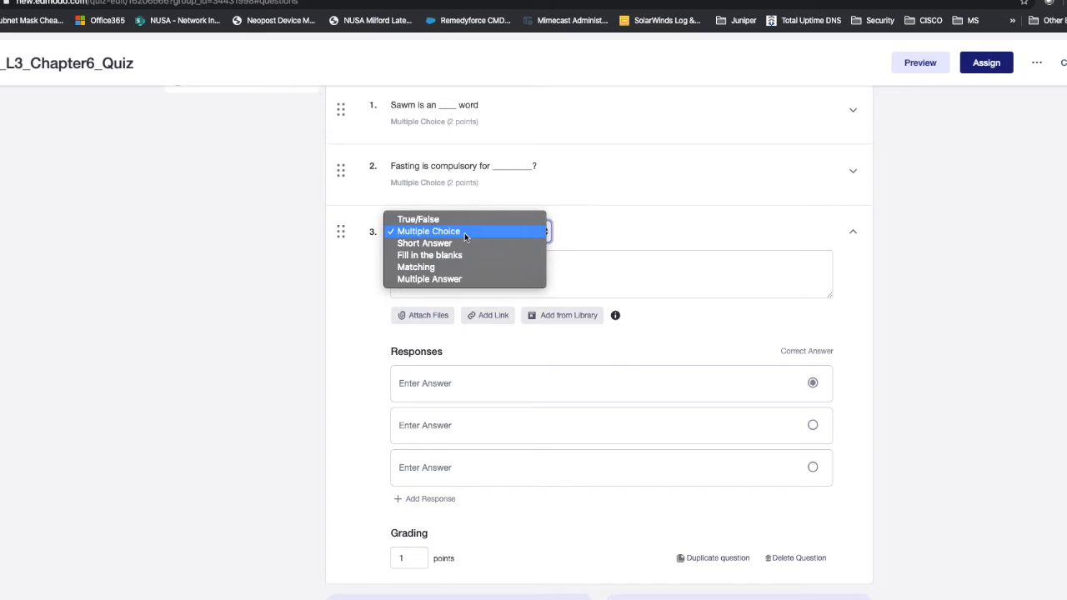
pyautogui.click(436, 268)
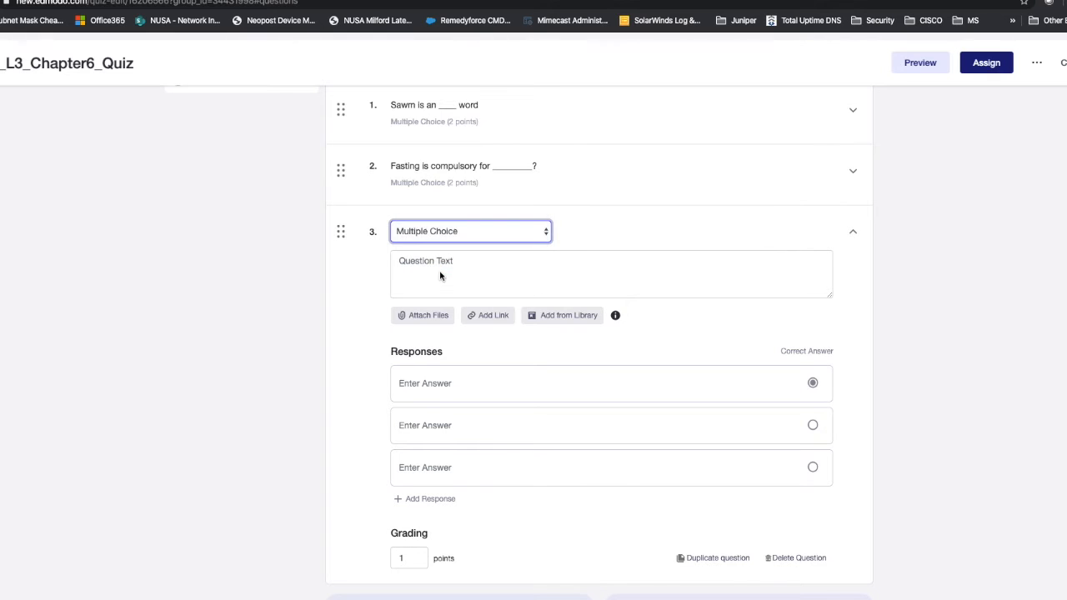
# - Enter "Match the following" as the text of the third question
pyautogui.click(434, 271)
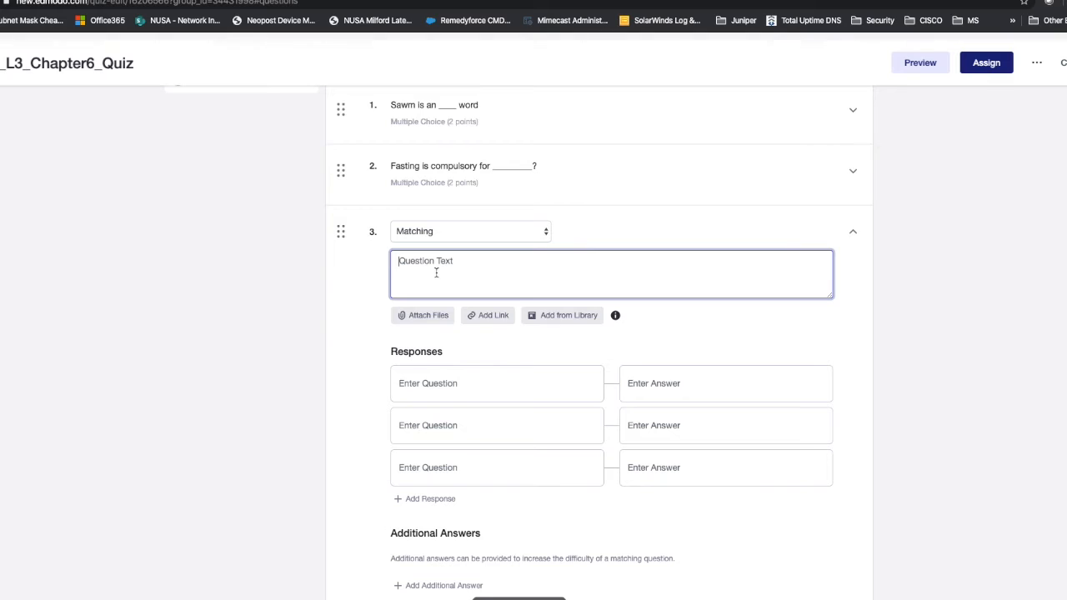
pyautogui.write('Fi')
pyautogui.press('BackSpace')
pyautogui.press('BackSpace')
pyautogui.write('Mathc fh')
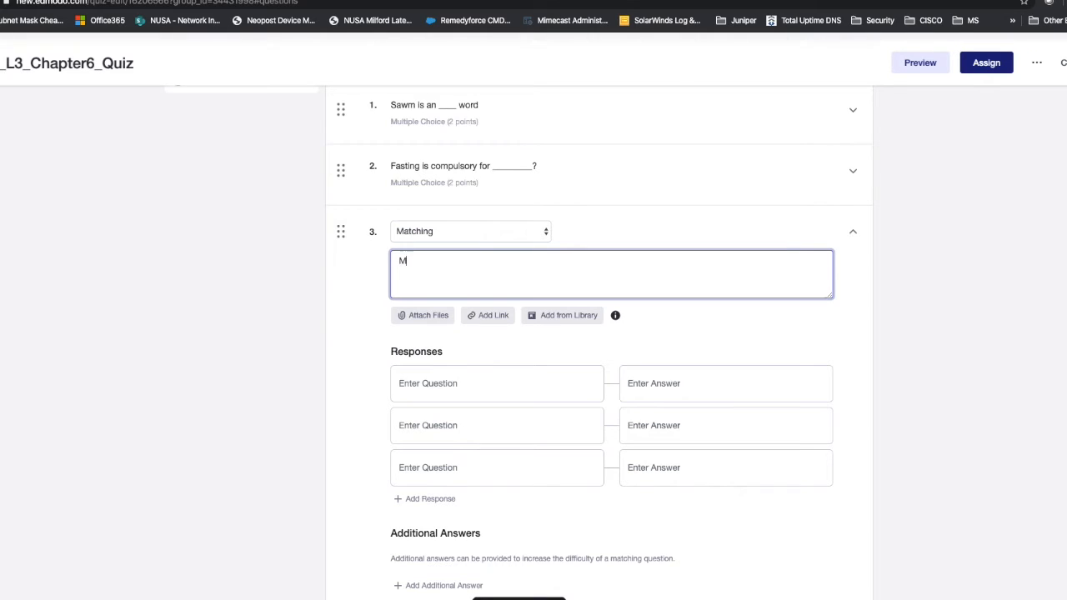
pyautogui.press('BackSpace')
pyautogui.press('BackSpace')
pyautogui.press('BackSpace')
pyautogui.press('BackSpace')
pyautogui.press('BackSpace')
pyautogui.write('ch the following')
# - Enter "Laylato Kadar" as the question side of the first matching pair
pyautogui.click(423, 383)
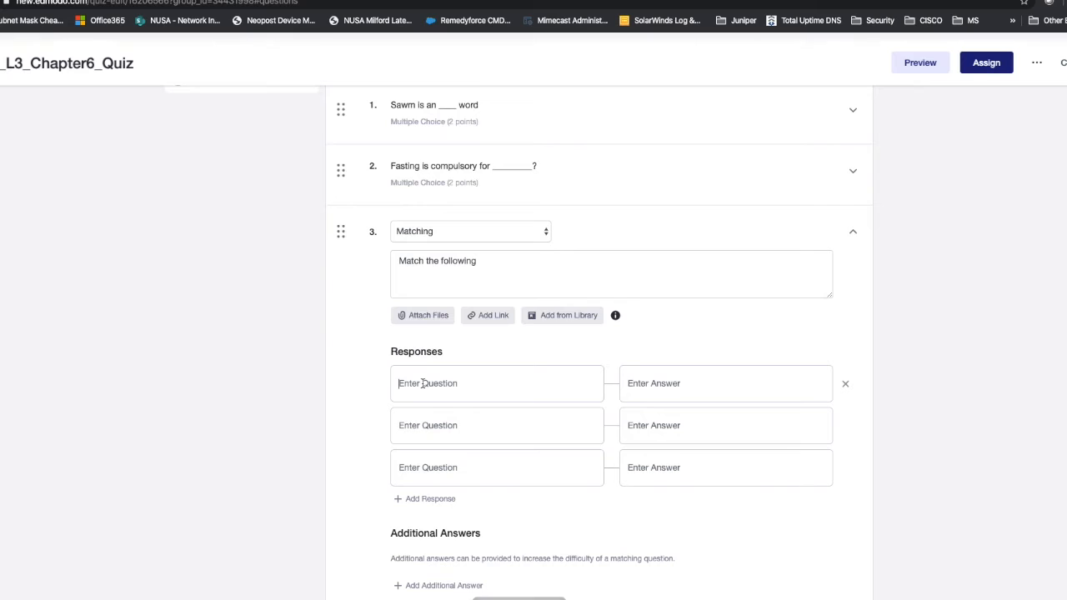
pyautogui.write('L')
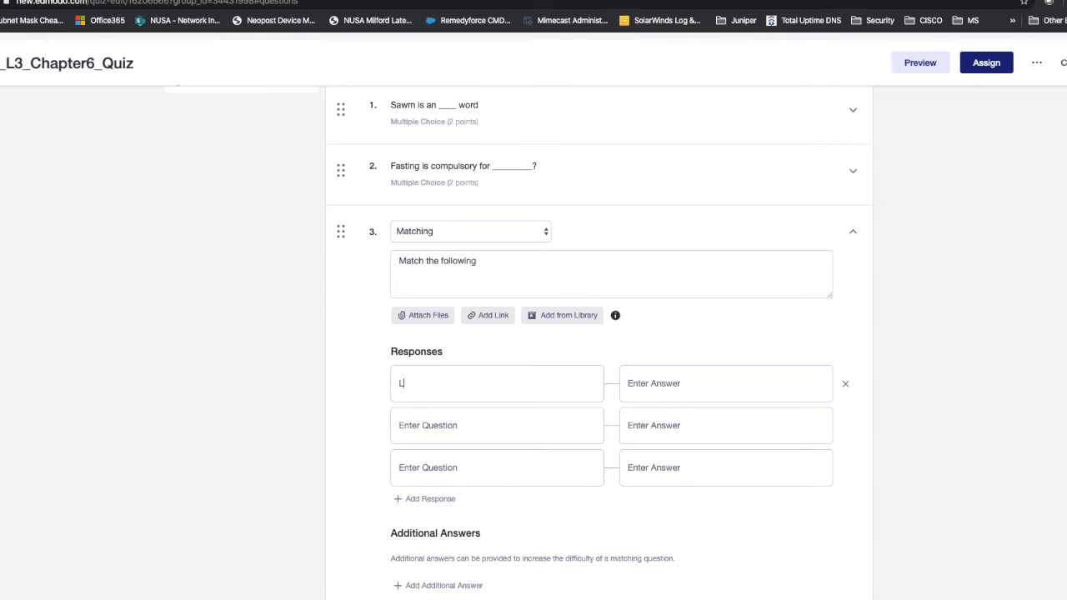
pyautogui.write('aylato Kadar')
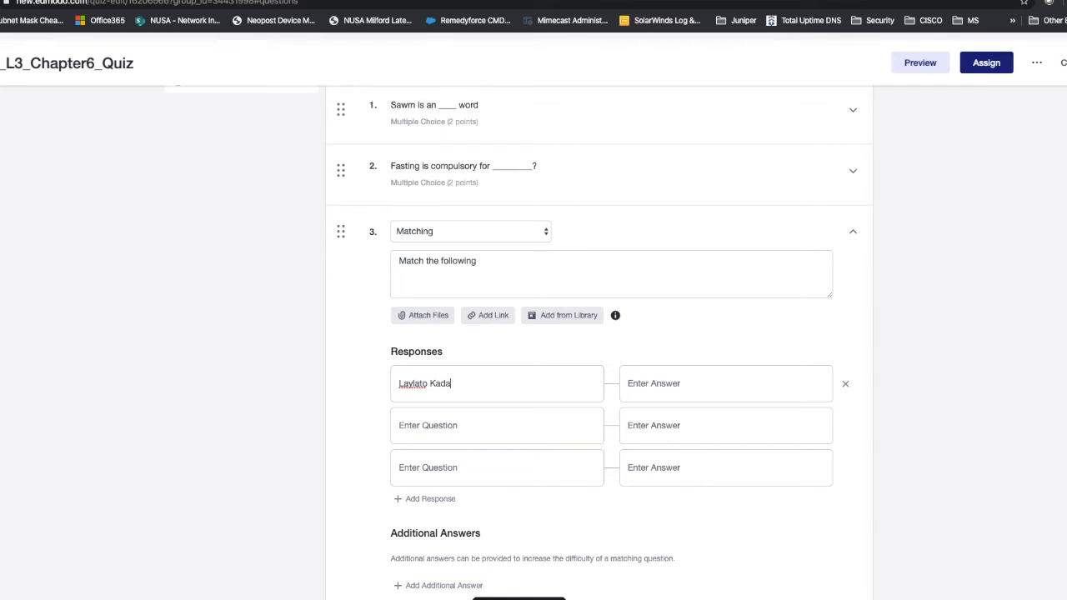
# - Enter "Fasting starts at" as the question side of the second matching pair
pyautogui.click(428, 427)
pyautogui.write('Eid')
pyautogui.press('BackSpace')
pyautogui.press('BackSpace')
pyautogui.press('BackSpace')
pyautogui.write('Fasting')
pyautogui.write(' sgt')
pyautogui.press('BackSpace')
pyautogui.press('BackSpace')
pyautogui.write('tart a')
pyautogui.write('t')
pyautogui.click(450, 425)
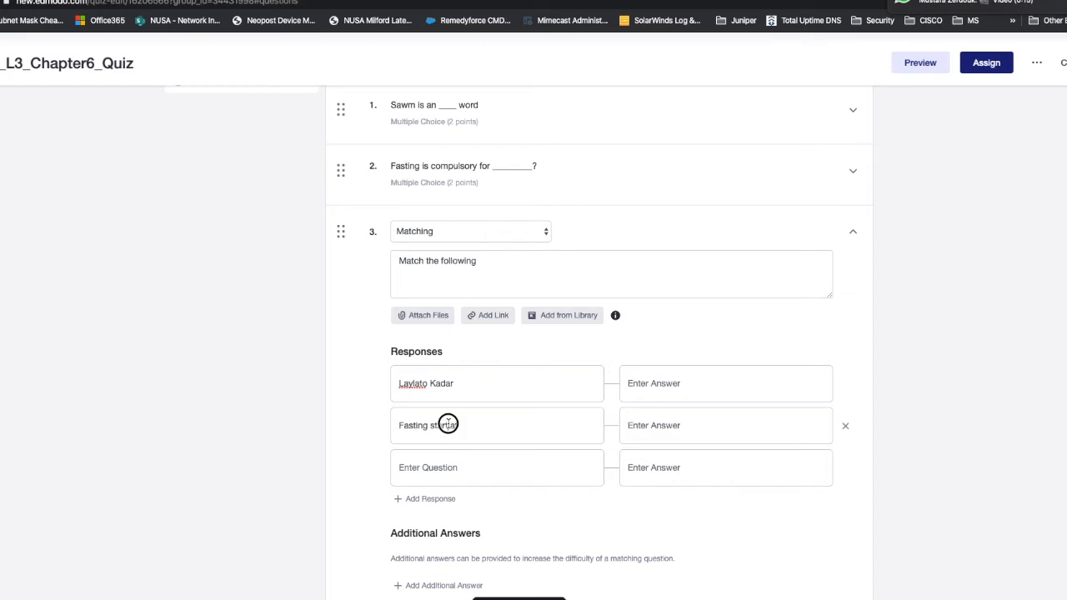
pyautogui.write('s')
# - Enter "Fasting ends at" as the question side of the third matching pair
pyautogui.click(444, 471)
pyautogui.write('Fasting at')
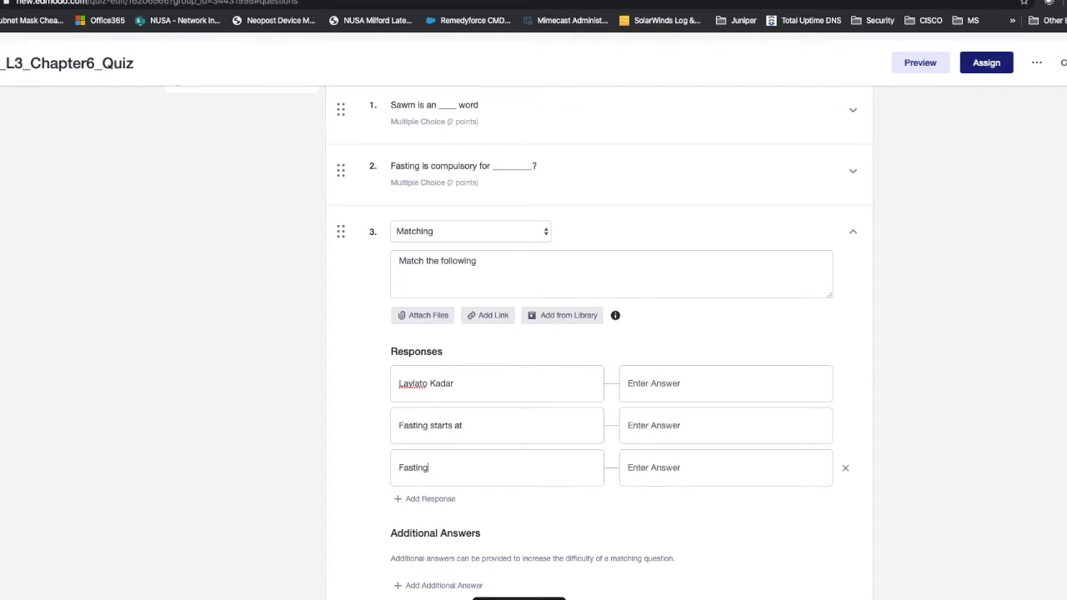
pyautogui.press('BackSpace')
pyautogui.press('BackSpace')
pyautogui.write('ends at')
# - Fill in the matching answers "Dawn" for the first pair, "Maghreb" for the second and "Night of Quran revelation" for the third
pyautogui.click(677, 467)
pyautogui.write('Night of Qu')
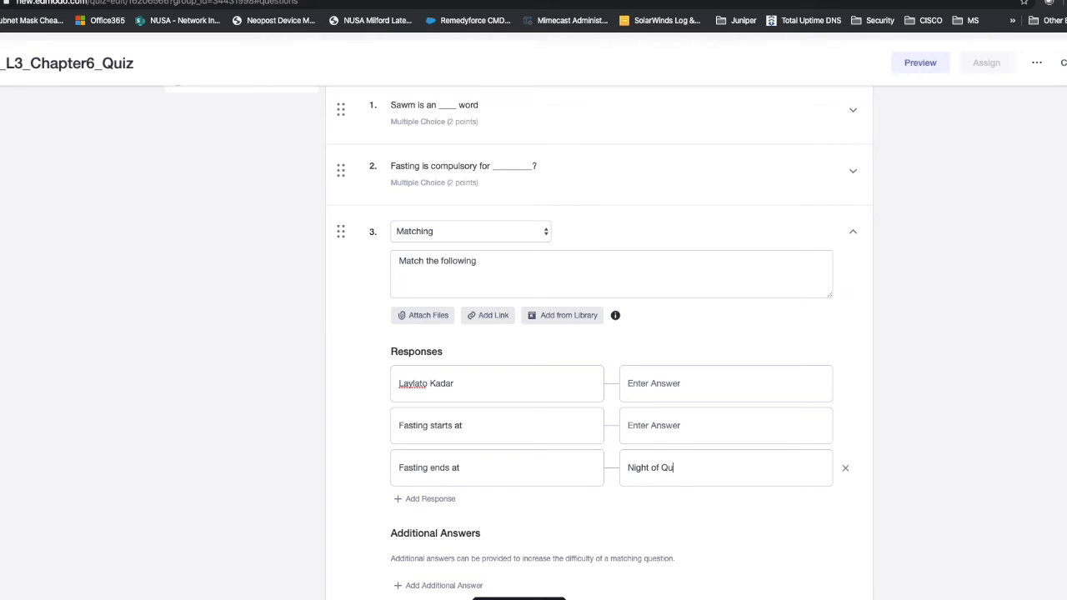
pyautogui.write('ran reve')
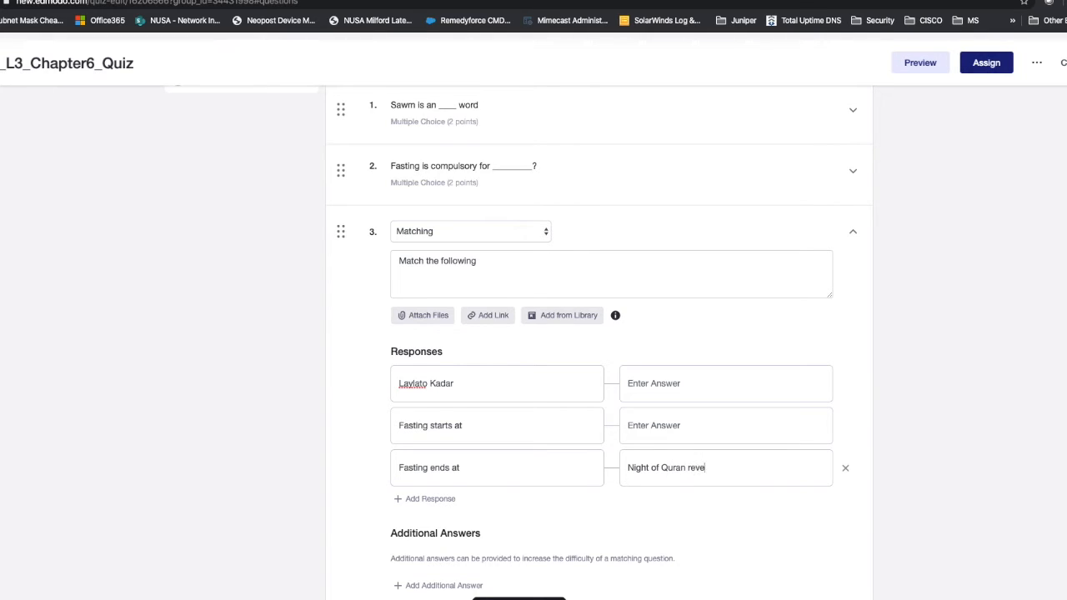
pyautogui.write('lation')
pyautogui.click(667, 426)
pyautogui.write('Maghreb')
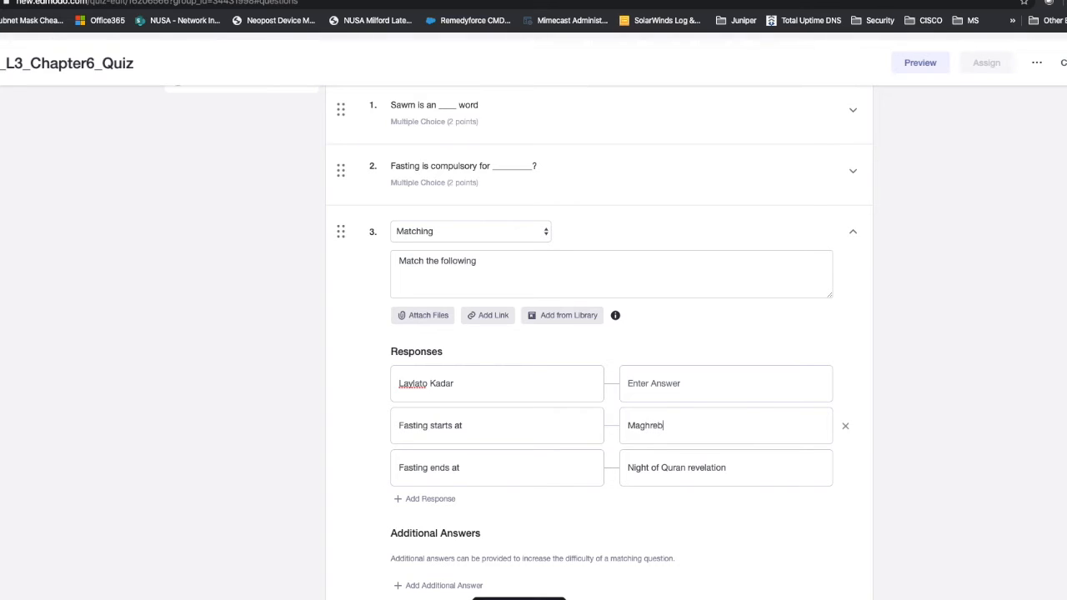
pyautogui.click(687, 383)
pyautogui.write('Daw')
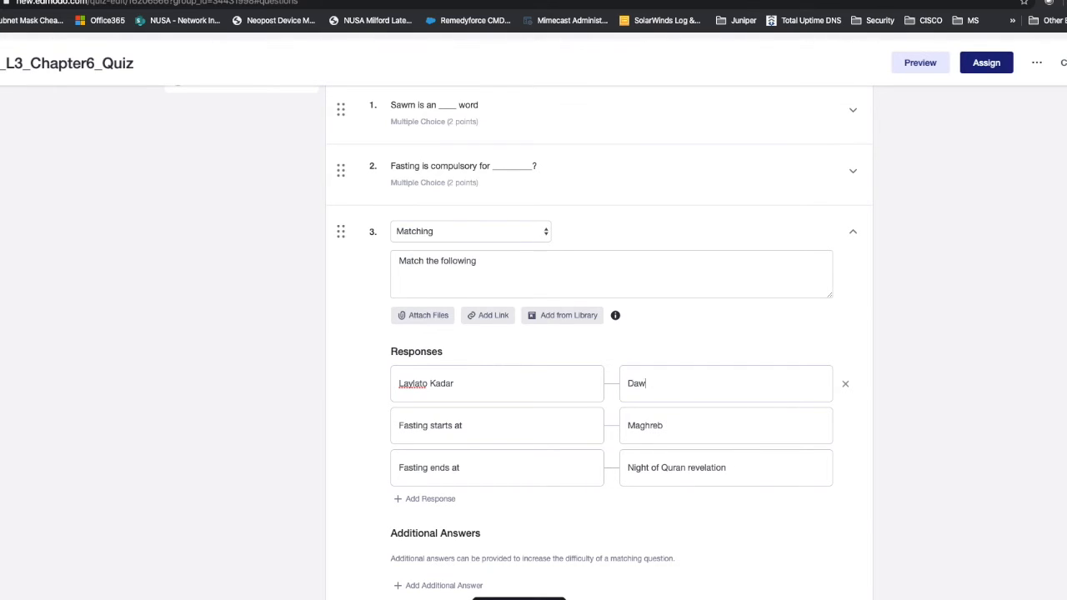
pyautogui.write('n')
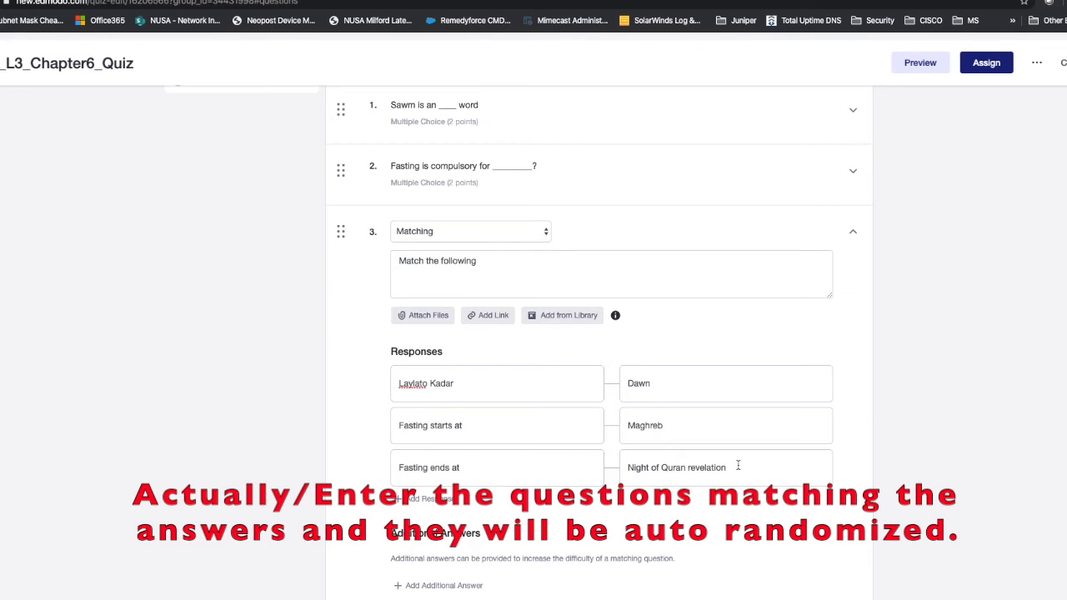
# - Set the matching question's grading to 2 points per correct answer
pyautogui.scroll(-1, 746, 466)
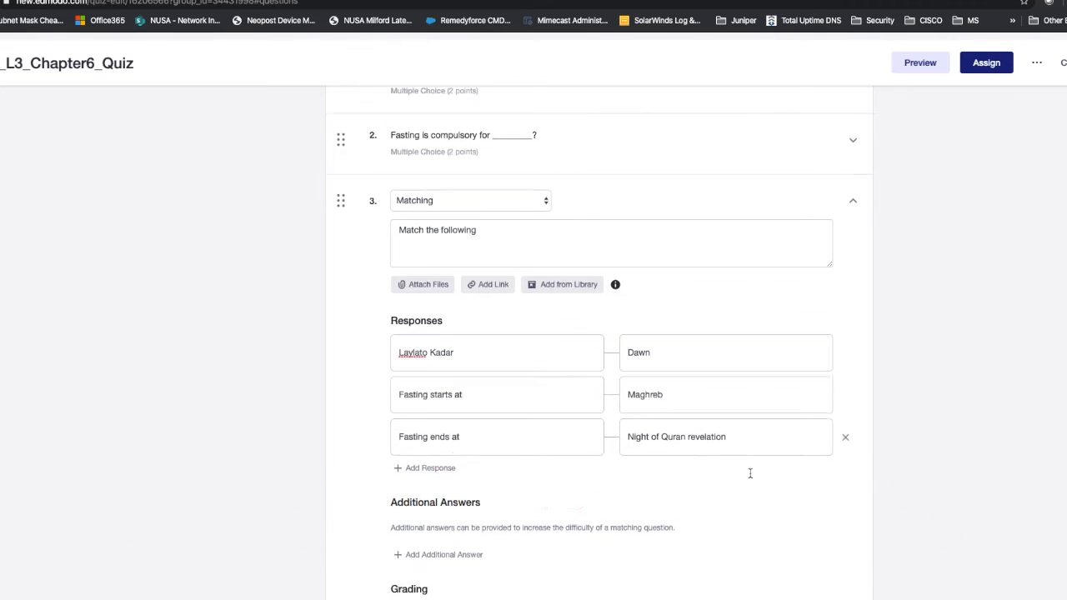
pyautogui.scroll(1, 532, 490)
pyautogui.scroll(-1, 532, 489)
pyautogui.click(413, 560)
pyautogui.press('BackSpace')
pyautogui.write('2')
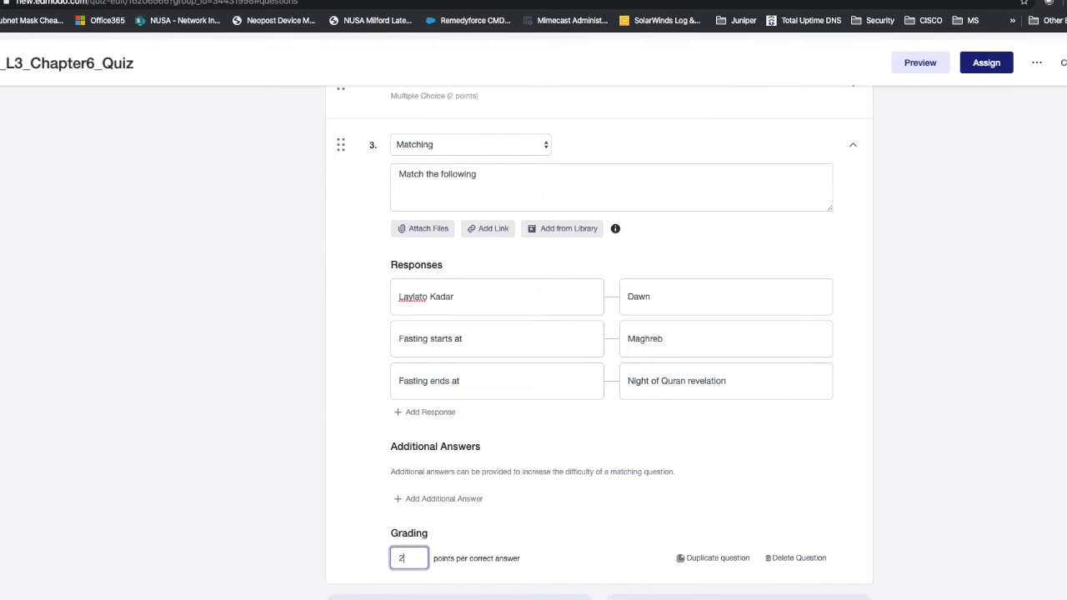
# - Preview the quiz from the first question through the matching question, and exit the preview
pyautogui.scroll(2, 514, 470)
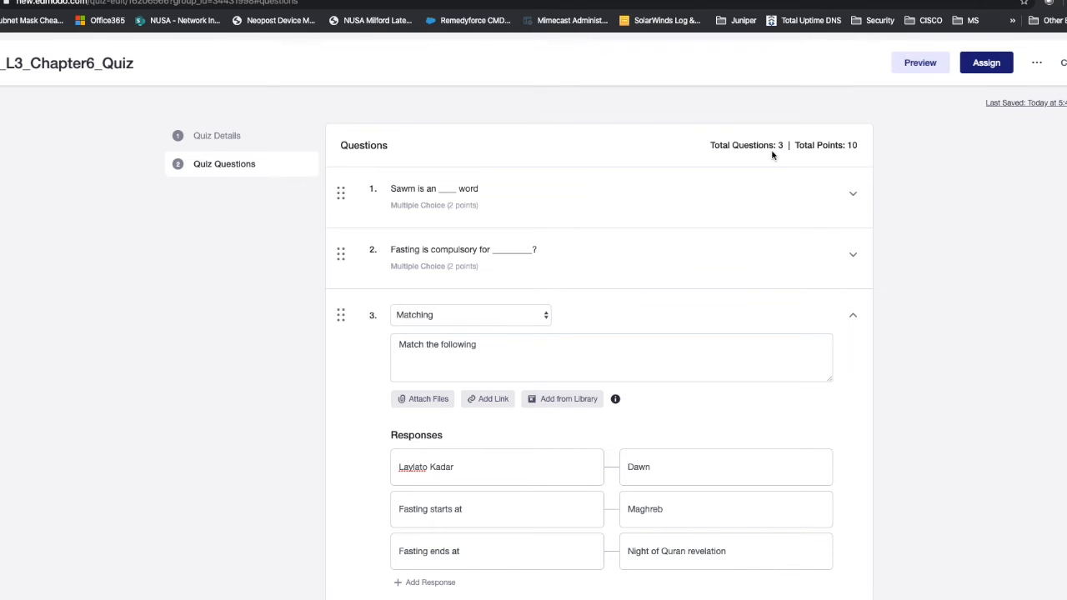
pyautogui.scroll(-2, 743, 286)
pyautogui.scroll(2, 743, 285)
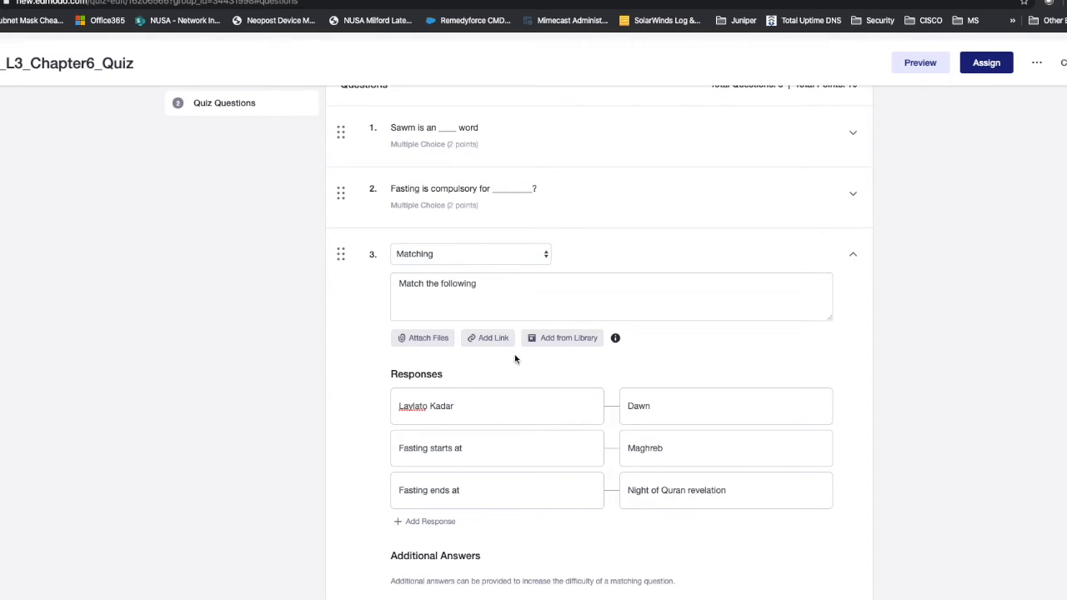
pyautogui.scroll(2, 514, 367)
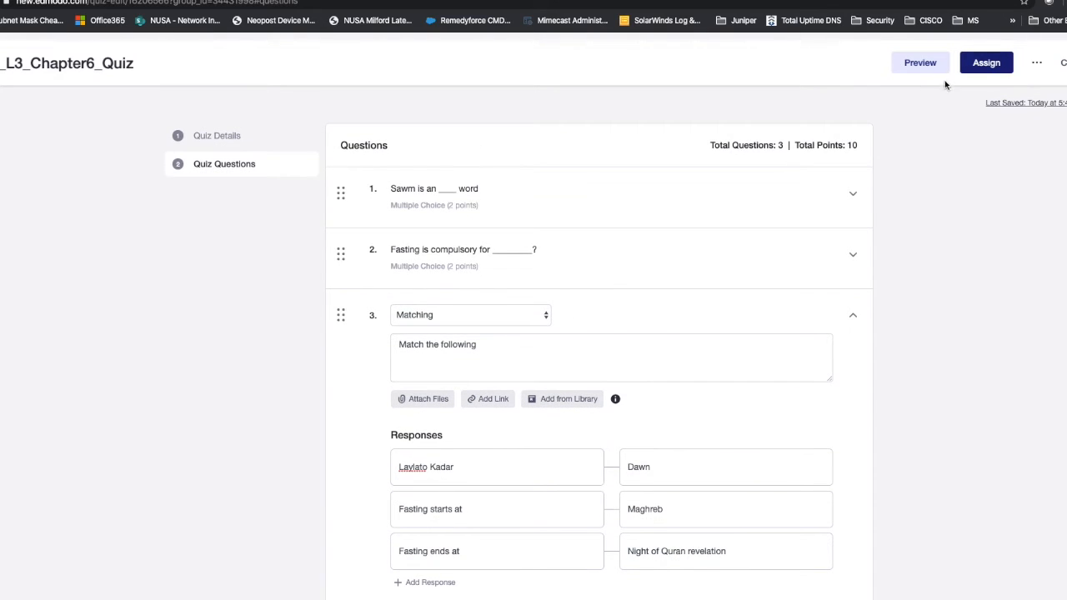
pyautogui.scroll(-2, 853, 174)
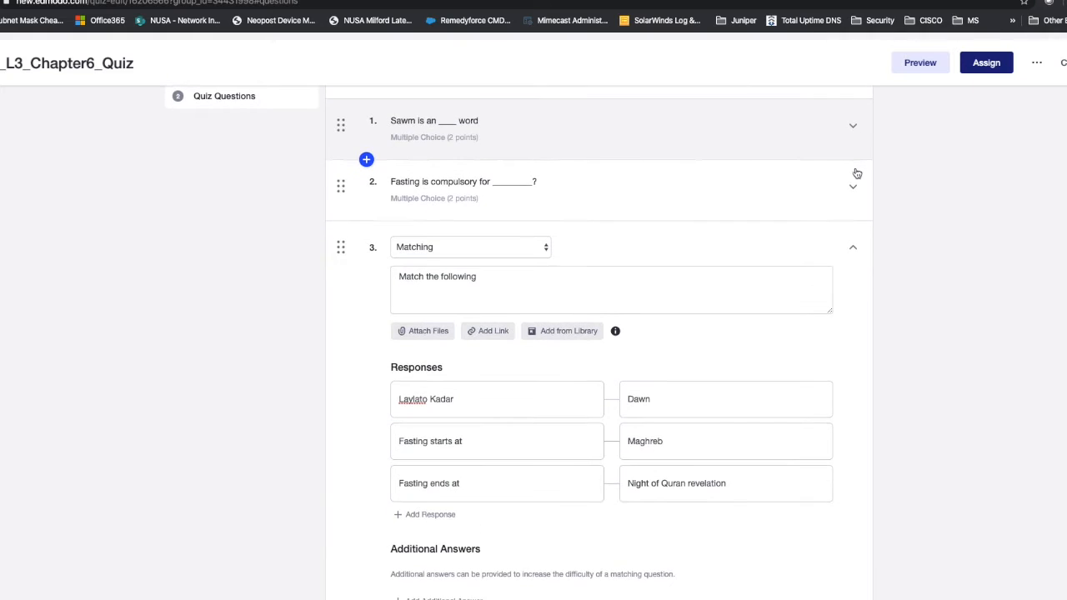
pyautogui.scroll(2, 857, 173)
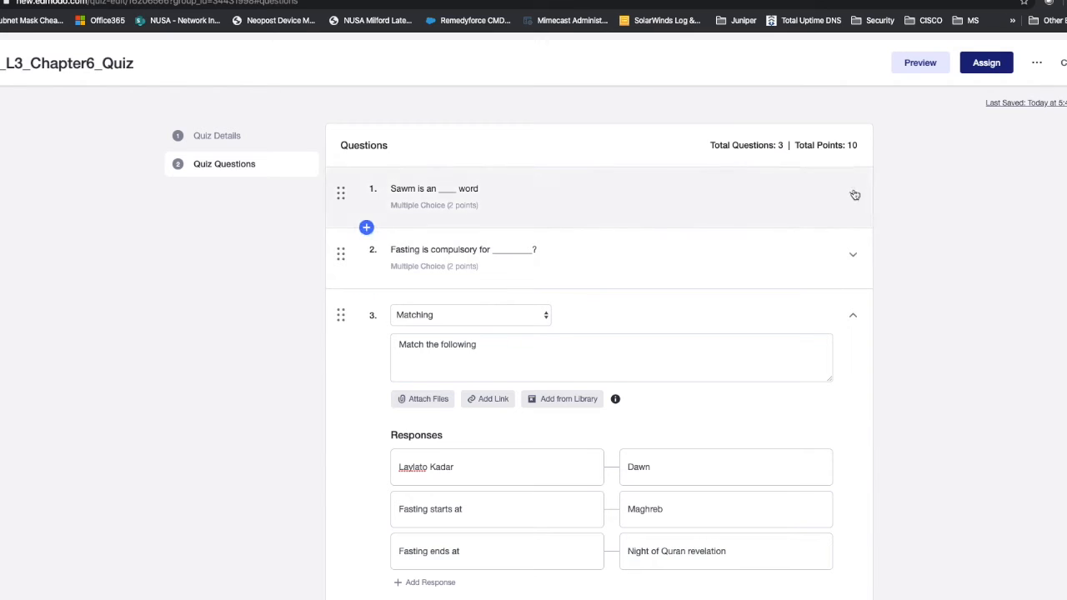
pyautogui.click(920, 64)
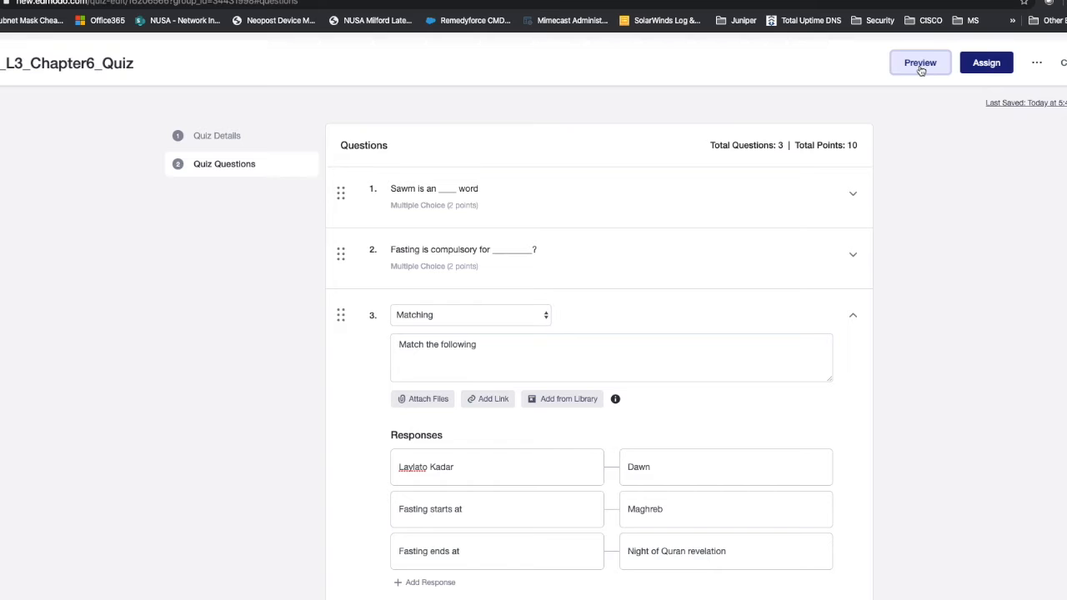
pyautogui.click(920, 65)
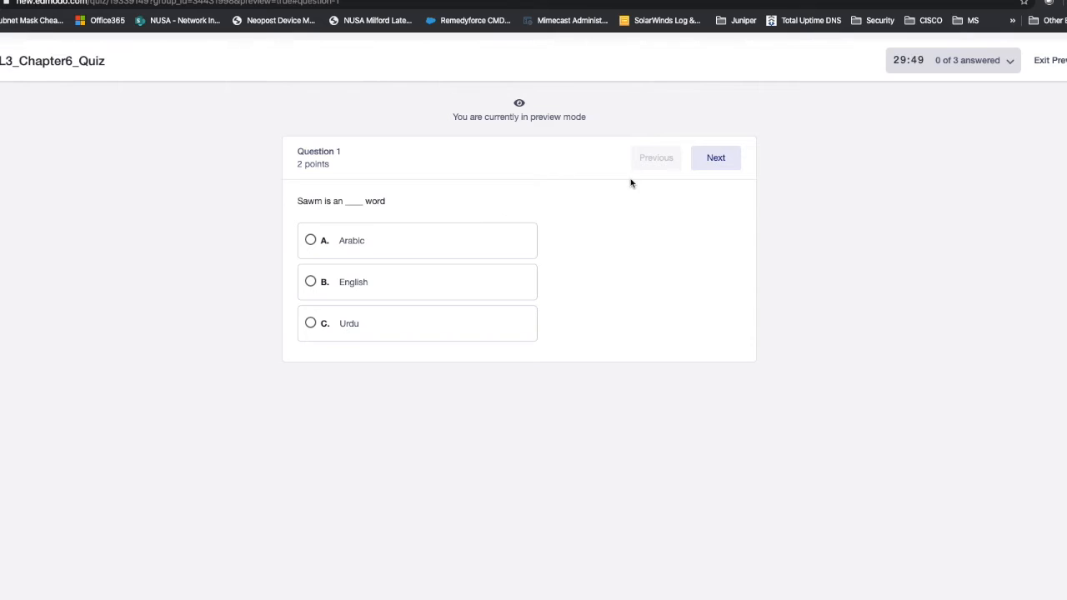
pyautogui.click(713, 162)
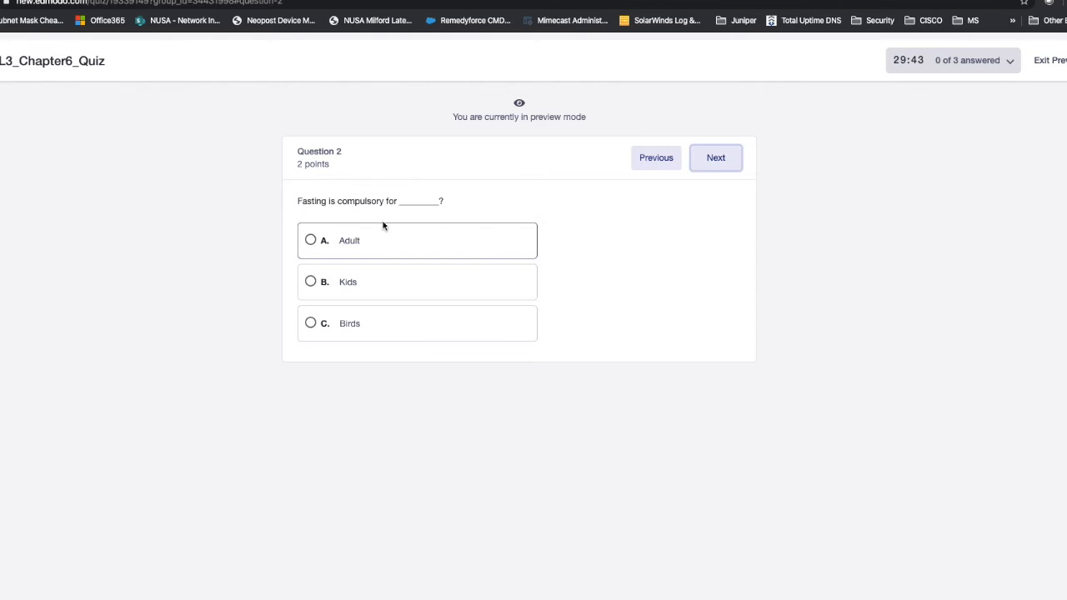
pyautogui.click(714, 160)
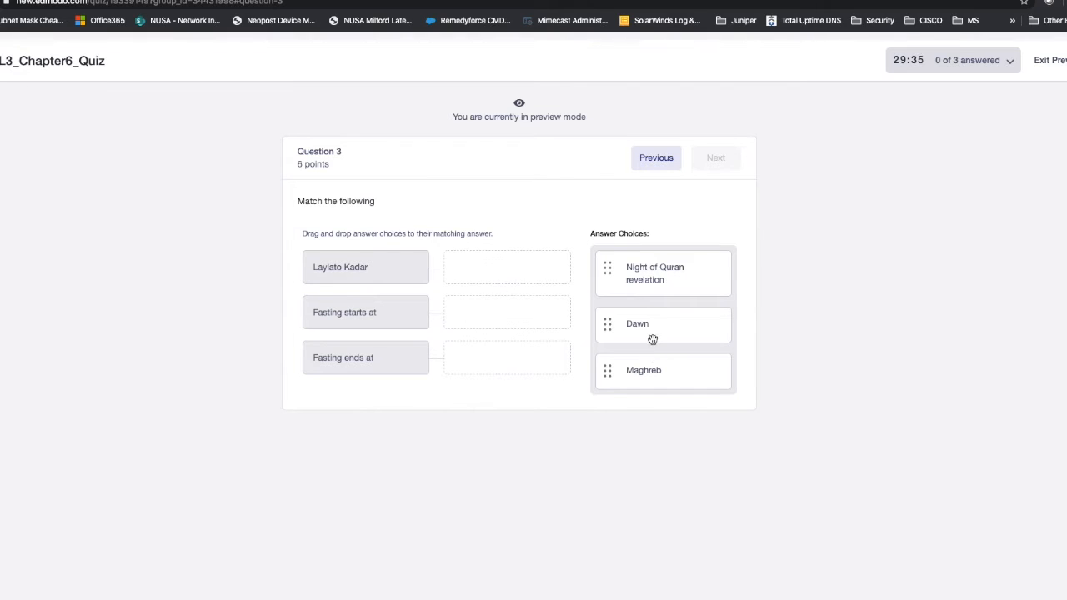
pyautogui.moveTo(636, 338); pyautogui.dragTo(646, 304)
pyautogui.click(1049, 60)
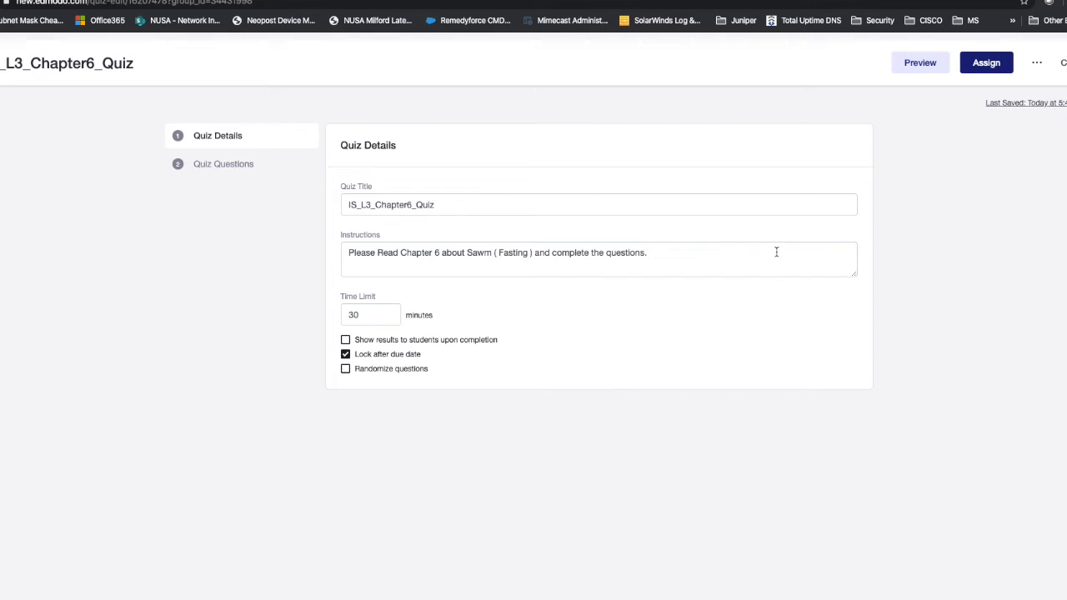
# - Start assigning the quiz to Islamic Study Level 3 - Boys and set its due date to 04/26/2020
pyautogui.click(975, 71)
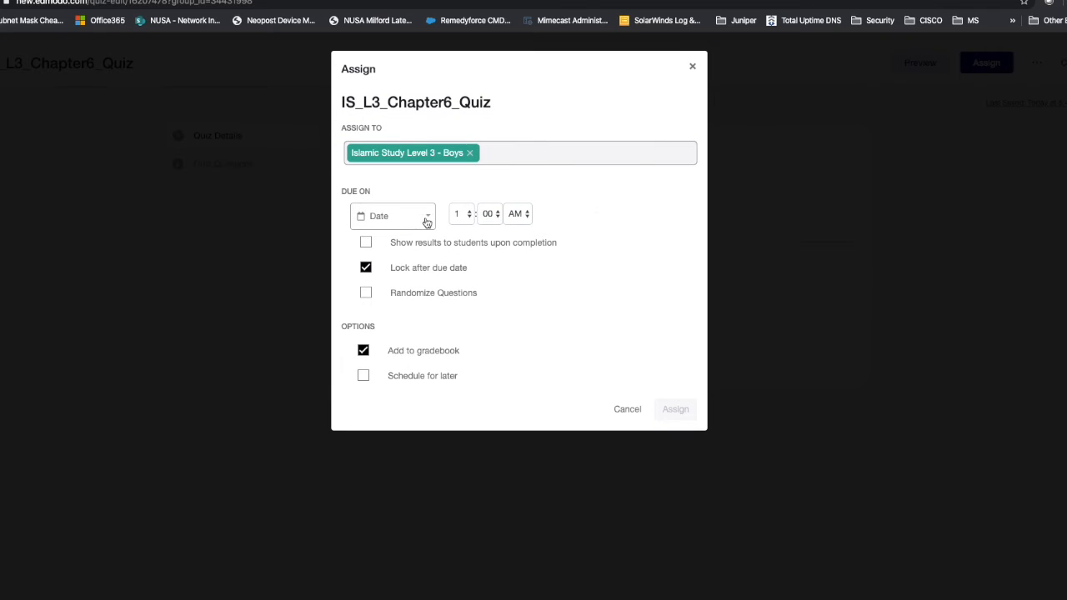
pyautogui.click(428, 218)
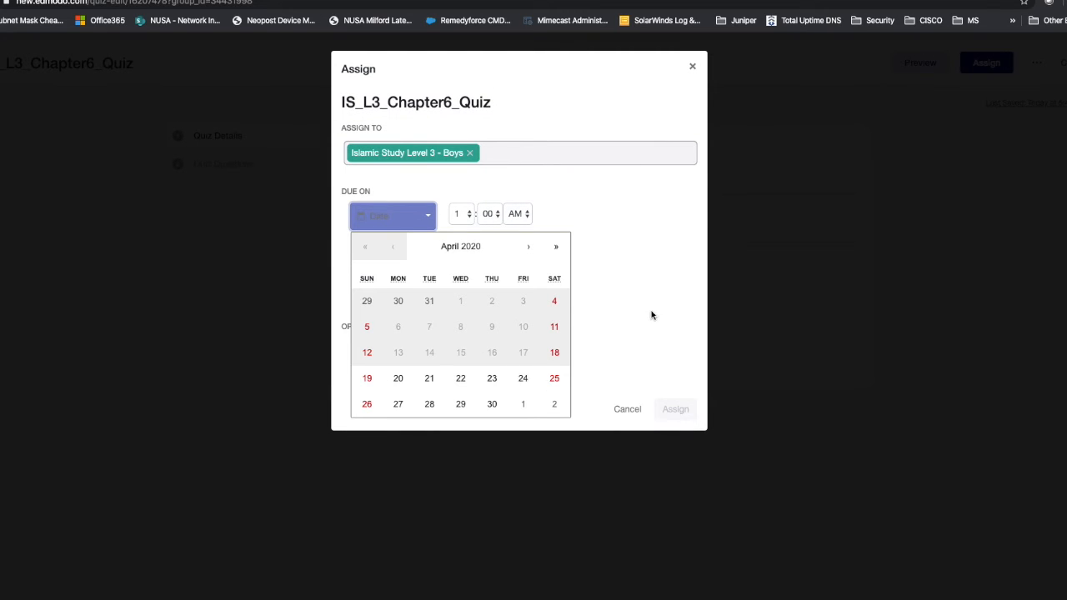
pyautogui.click(529, 382)
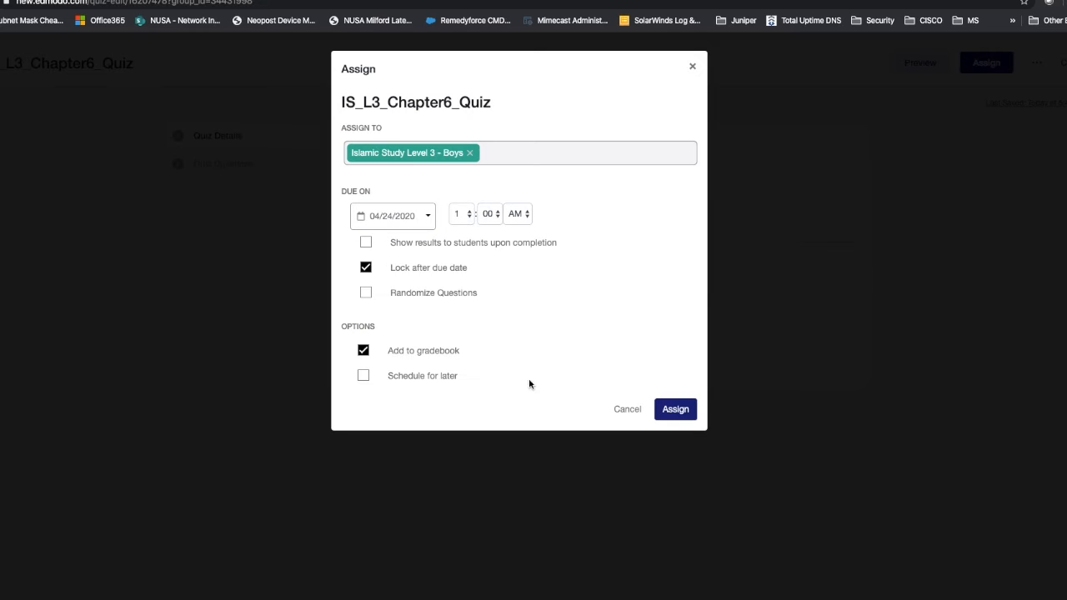
pyautogui.click(417, 207)
pyautogui.click(368, 403)
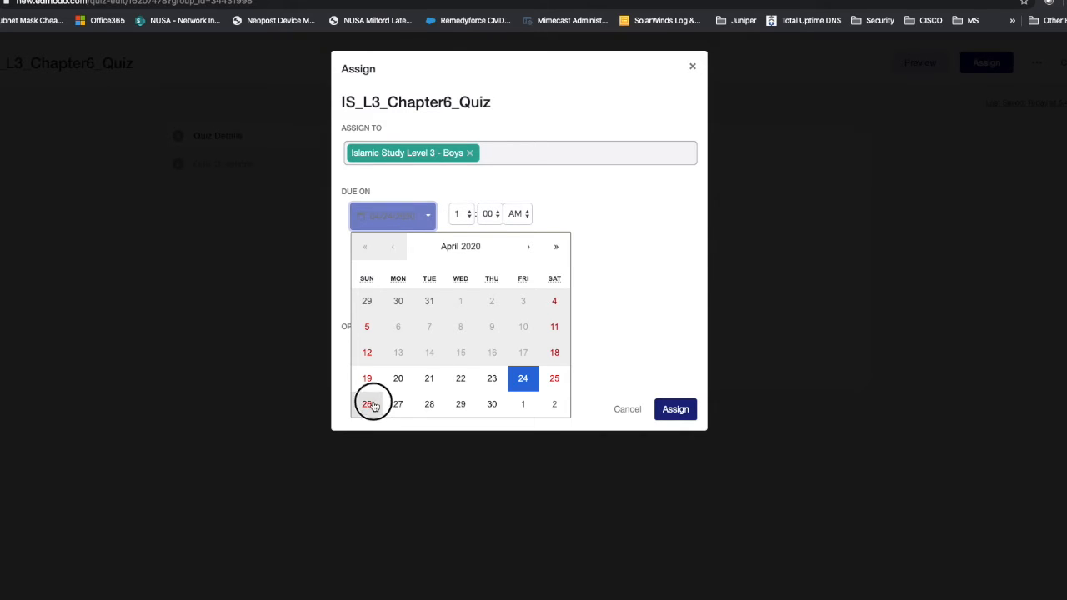
pyautogui.click(469, 214)
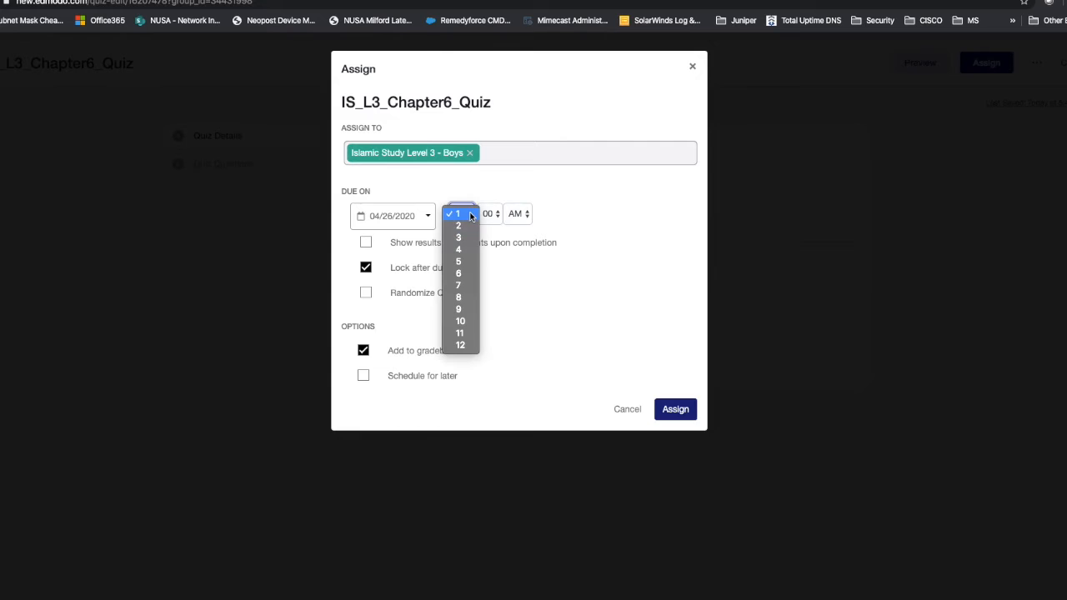
pyautogui.click(571, 220)
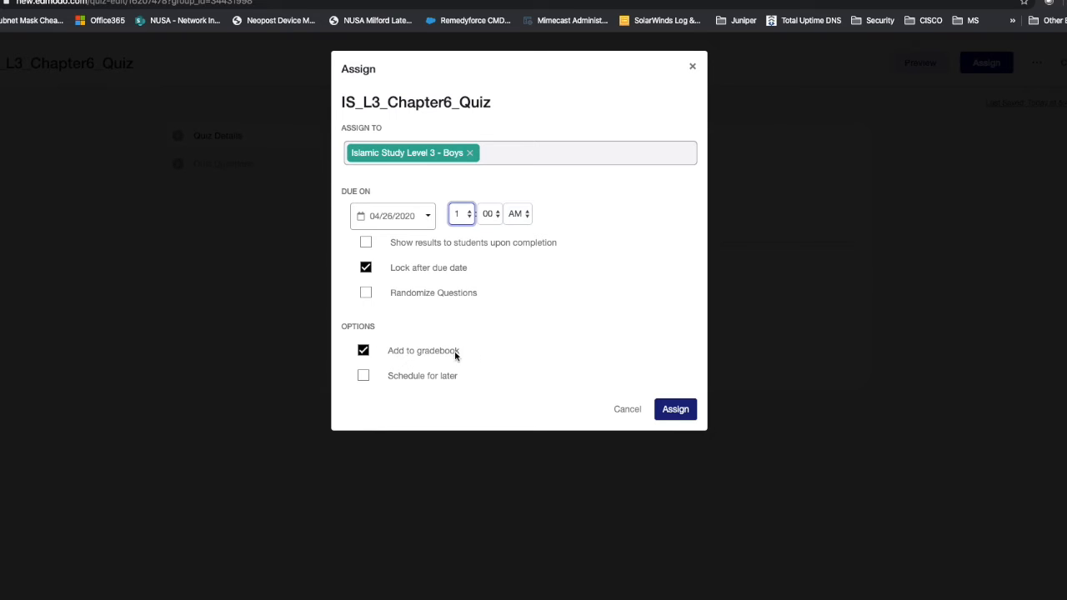
pyautogui.click(418, 379)
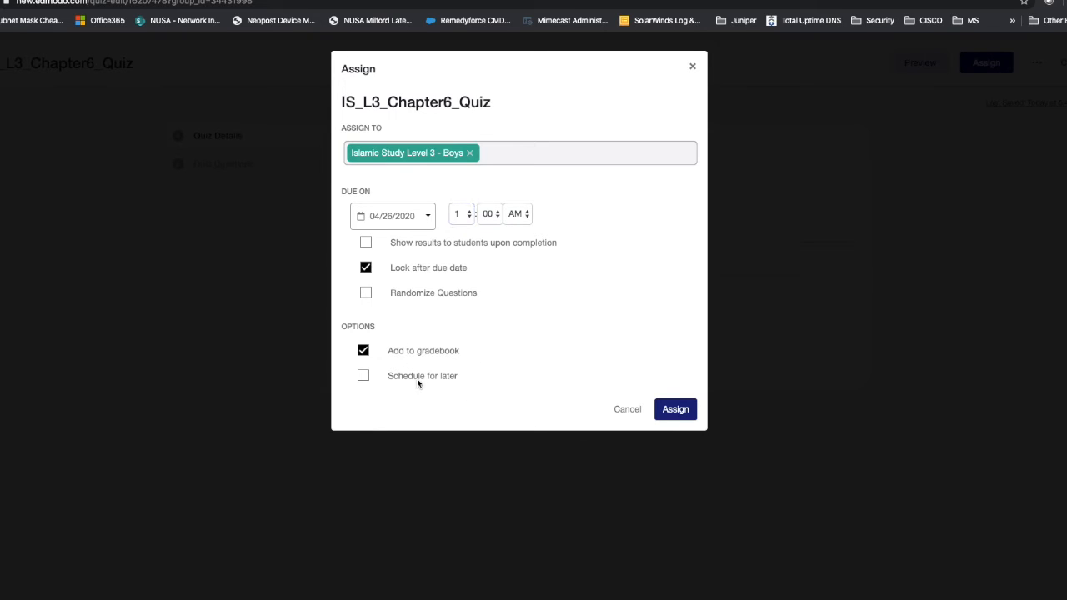
pyautogui.click(363, 377)
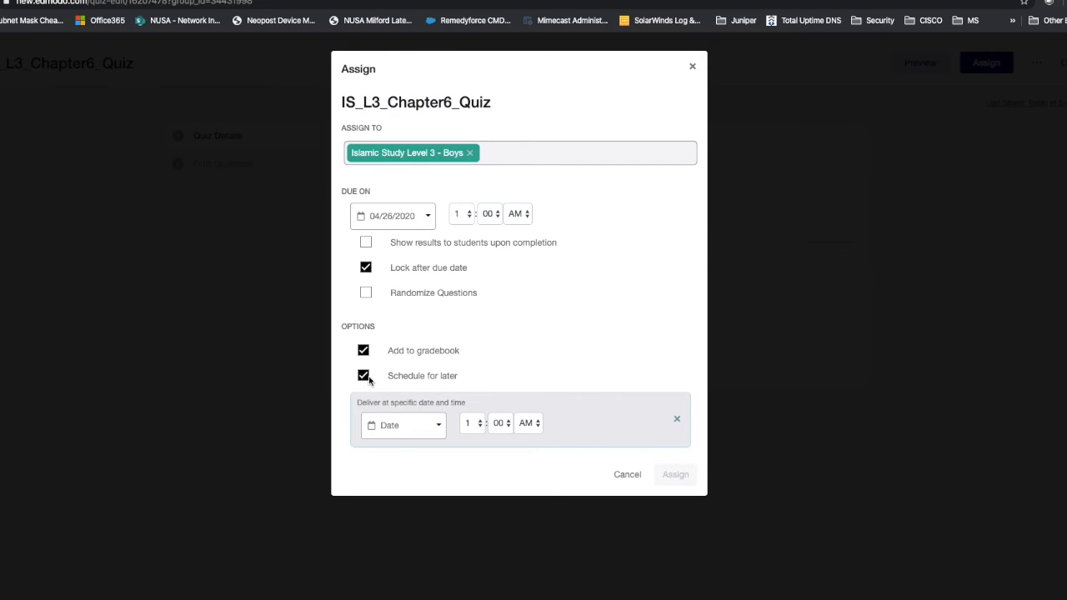
pyautogui.click(365, 377)
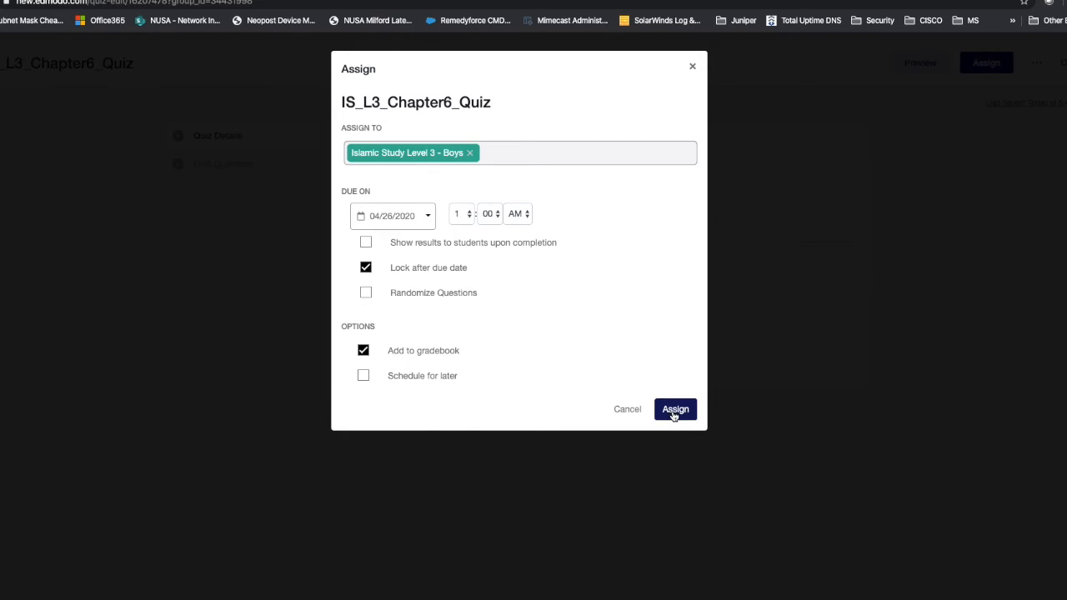
# - Set the due time to 1:00 PM, assign the quiz to the class and dismiss the confirmation
pyautogui.click(527, 214)
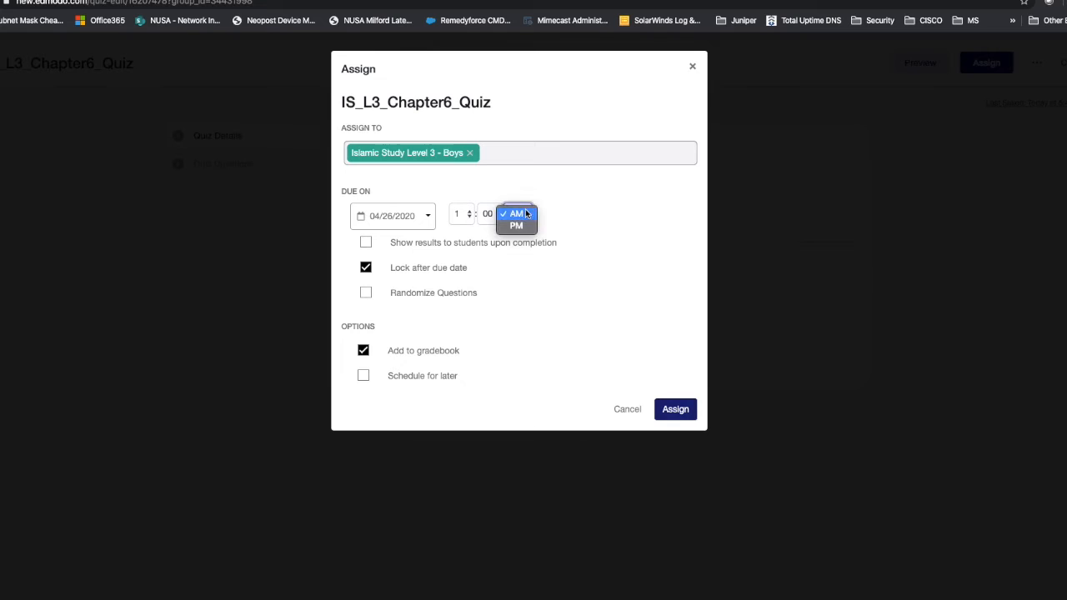
pyautogui.click(523, 226)
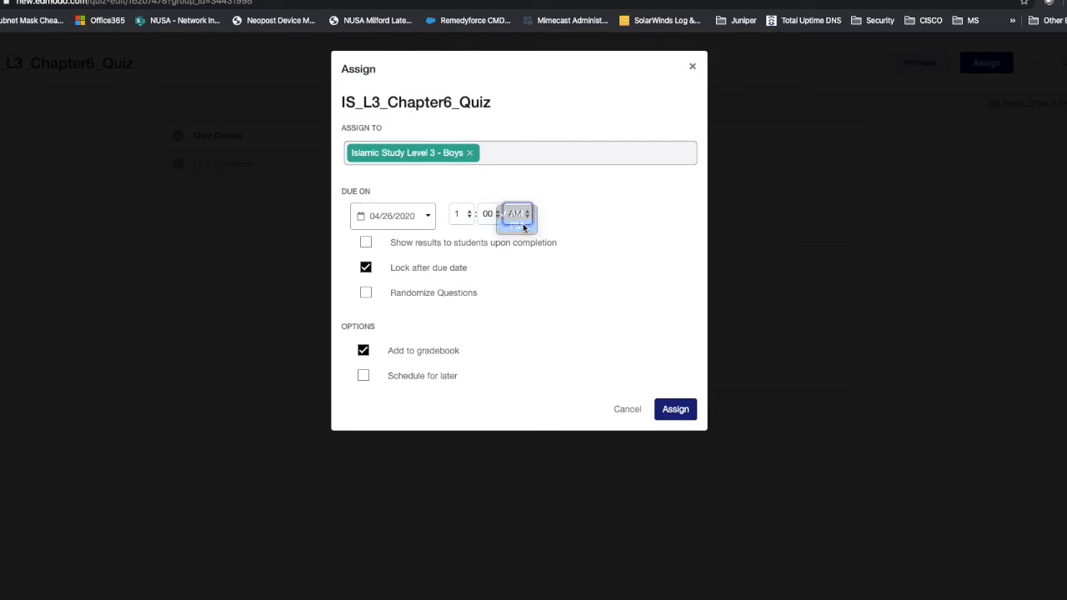
pyautogui.click(685, 413)
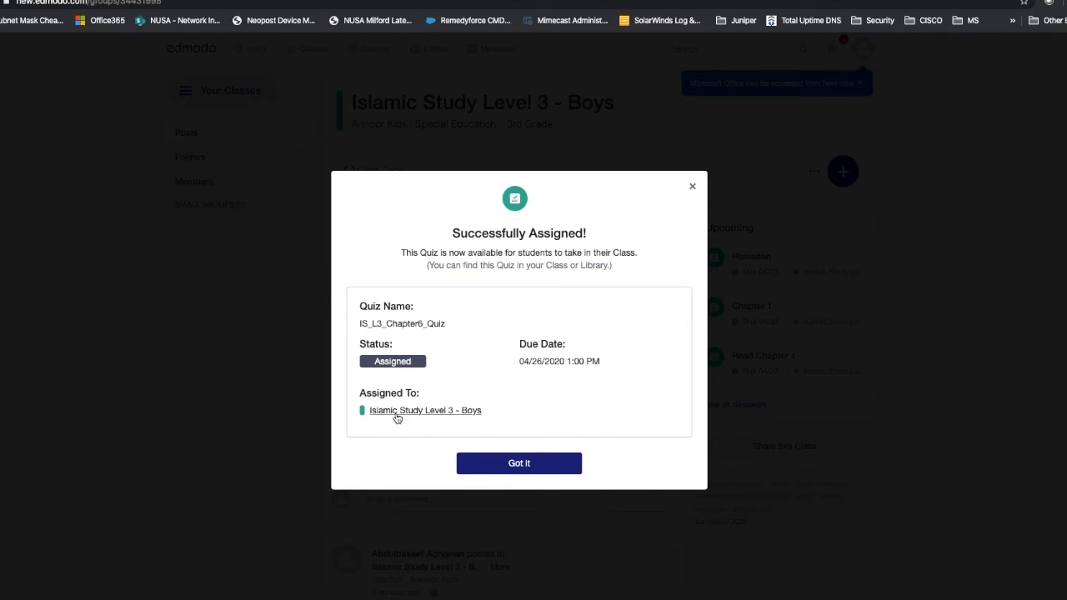
pyautogui.click(512, 465)
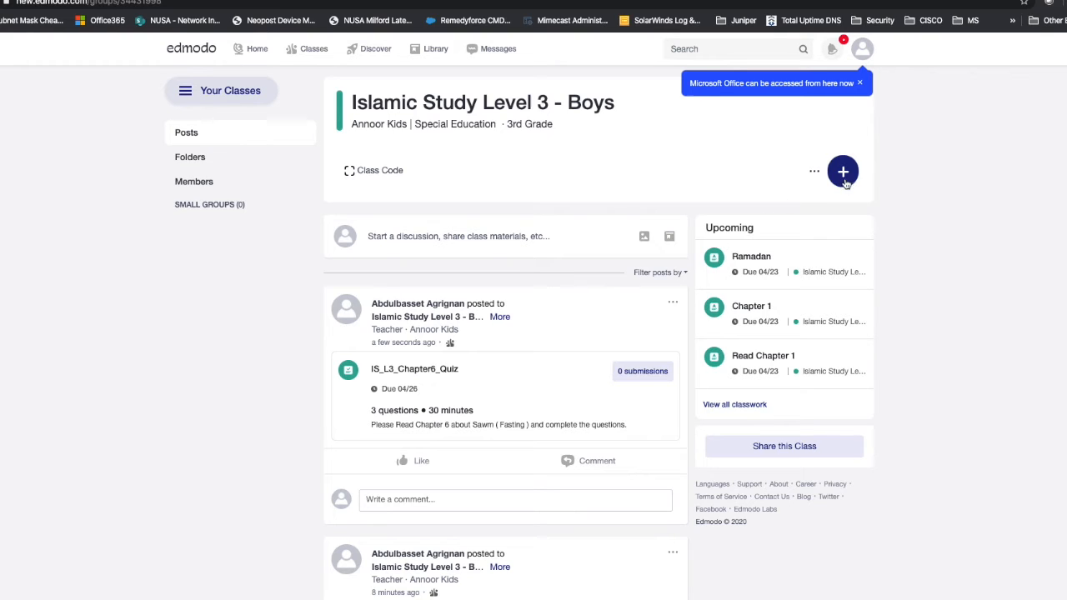
# - Create a new quiz for the Islamic Study Level 3 - Boys class and title it "Ramadan"
pyautogui.click(843, 172)
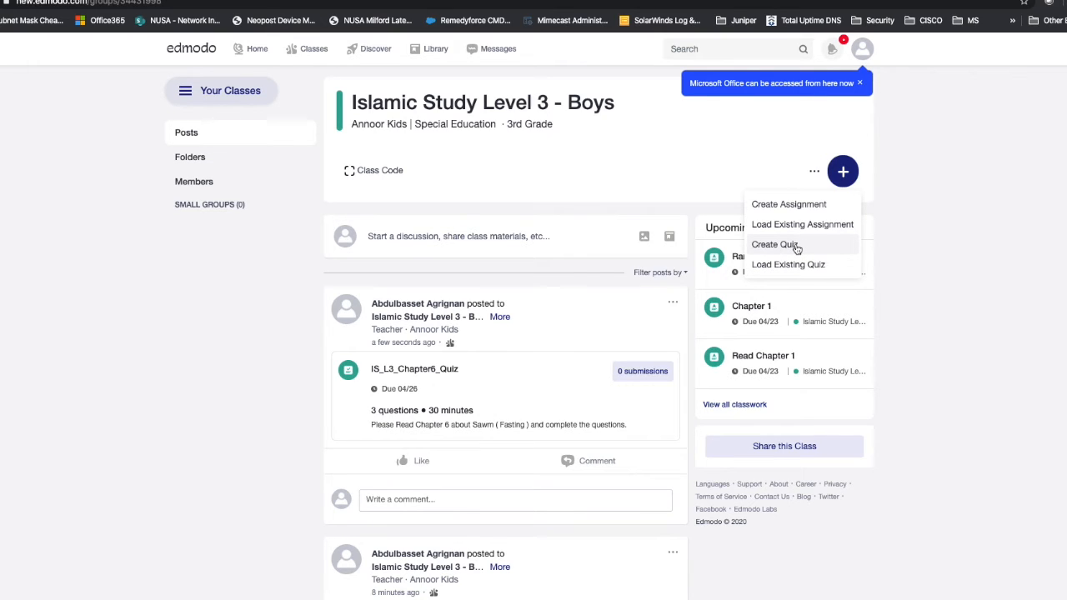
pyautogui.click(796, 246)
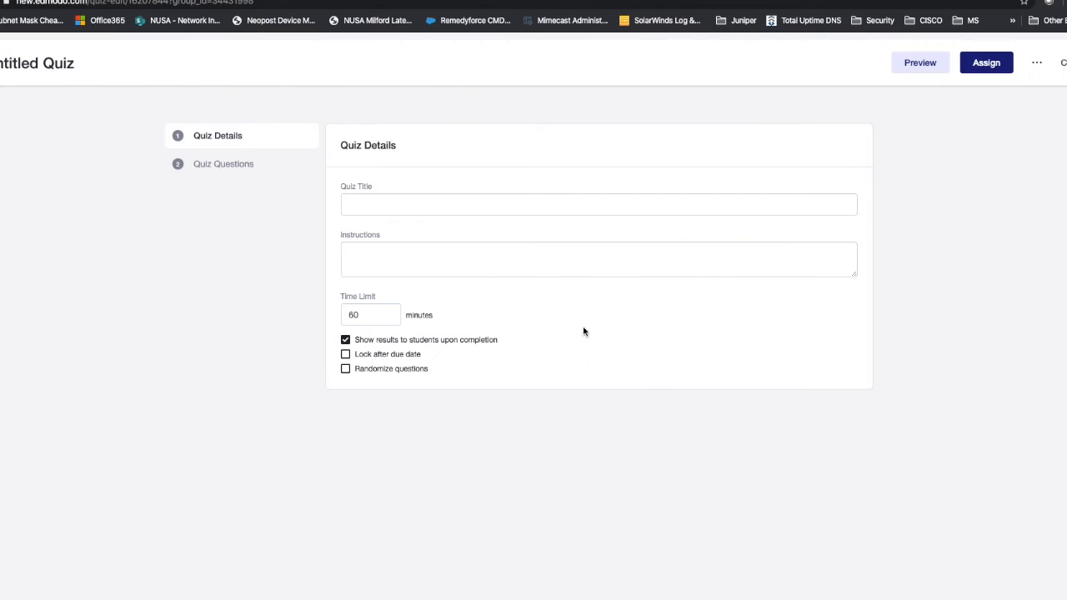
pyautogui.click(389, 209)
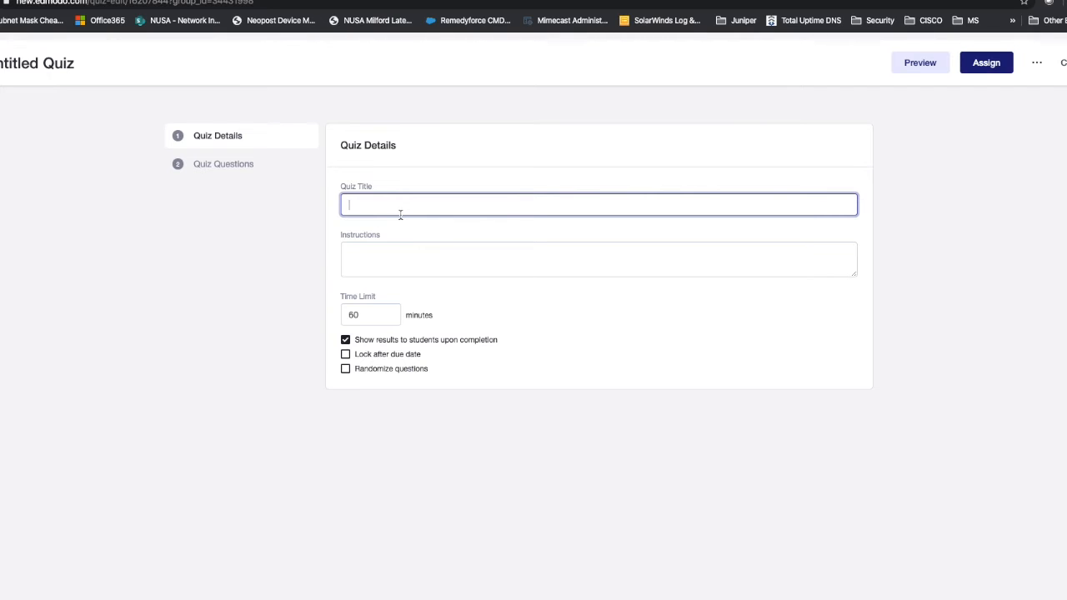
pyautogui.write('Tet')
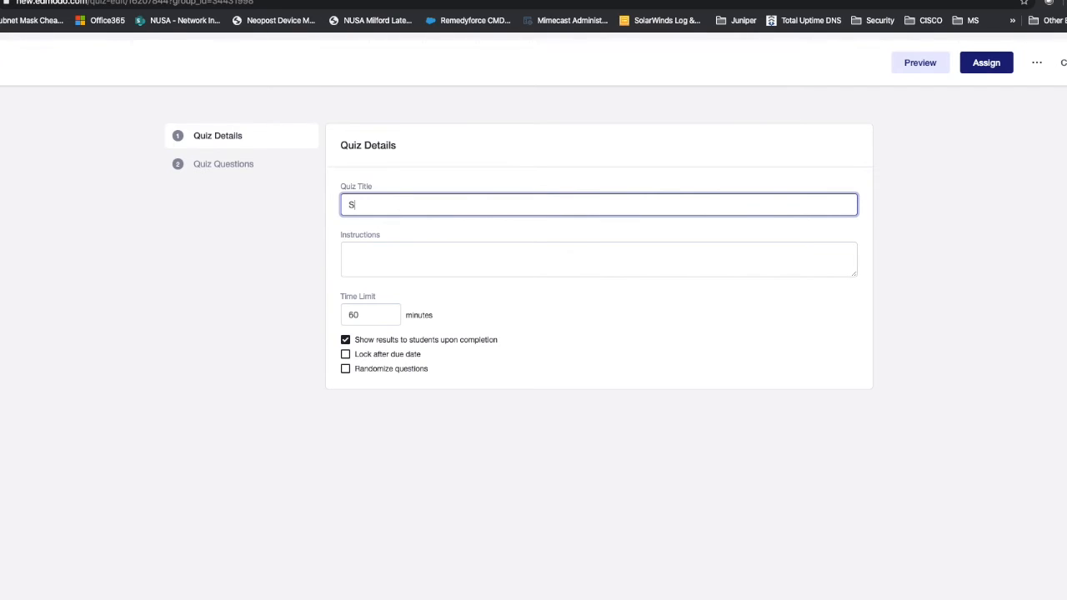
pyautogui.press('BackSpace')
pyautogui.press('BackSpace')
pyautogui.press('BackSpace')
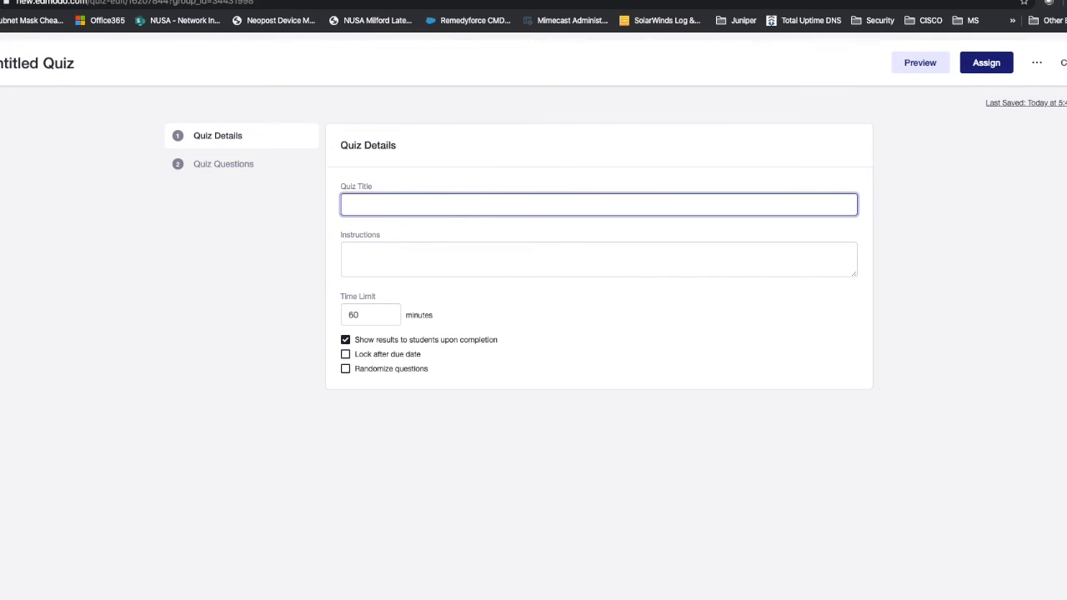
pyautogui.write('Ramand')
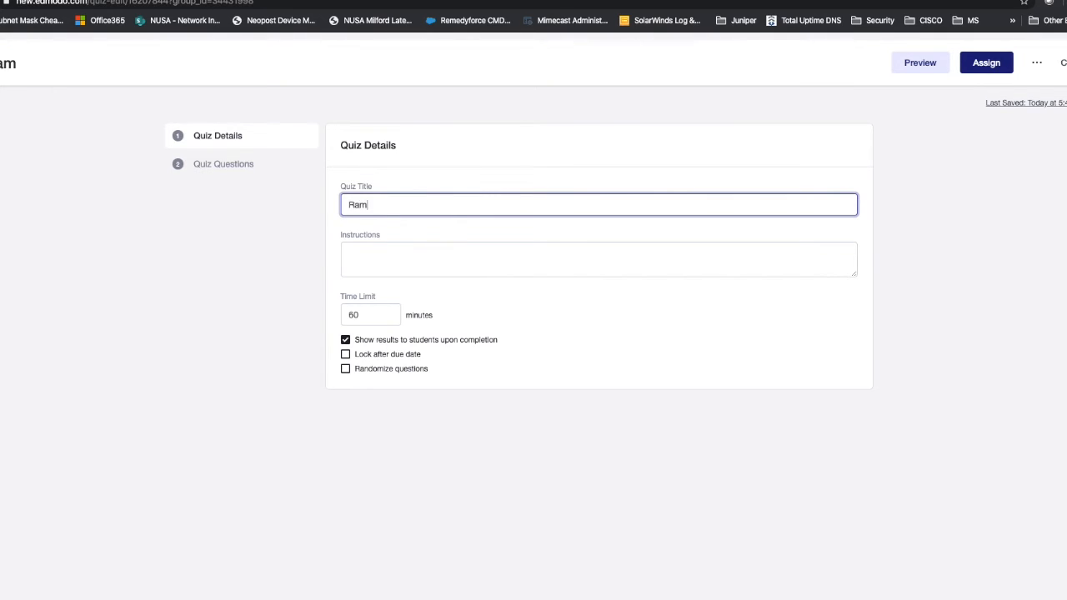
pyautogui.press('BackSpace')
pyautogui.press('BackSpace')
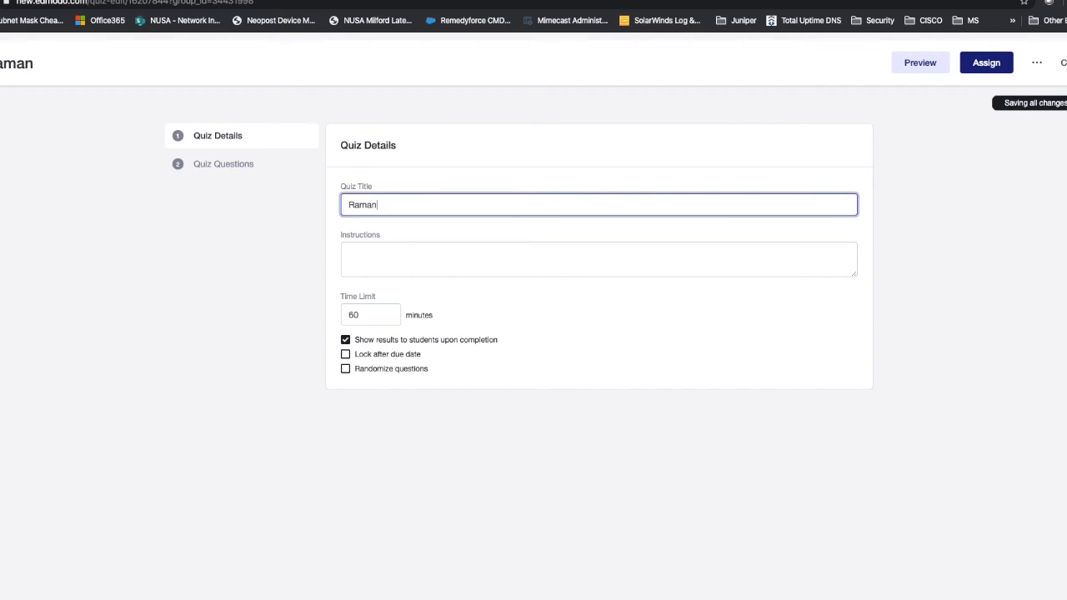
pyautogui.write('dn')
pyautogui.write('n')
pyautogui.press('Tab')
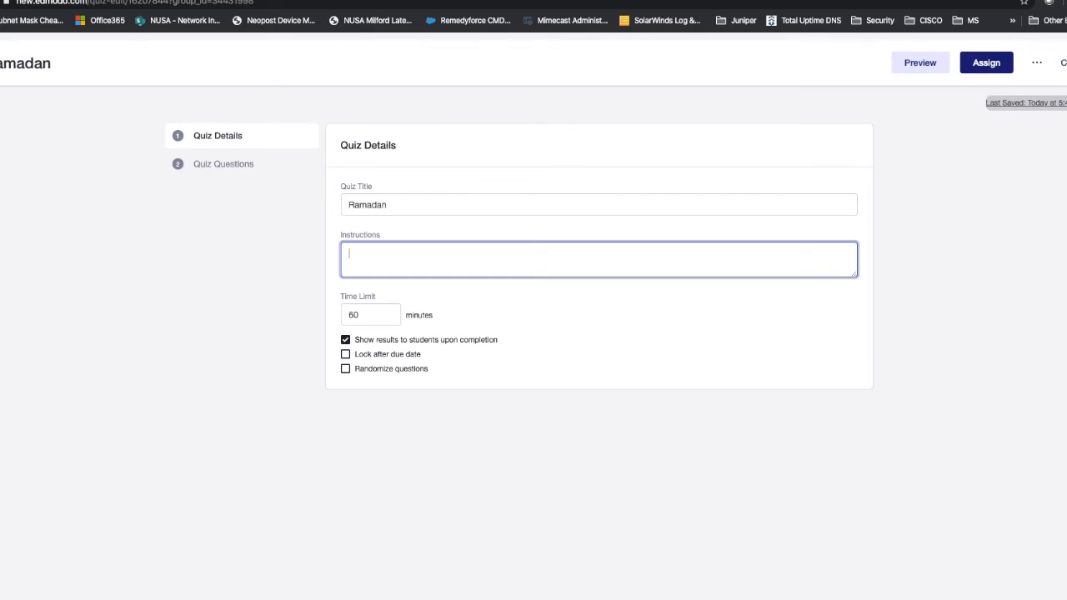
# - Enter the quiz instructions "This is about next Ramadan"
pyautogui.write('Anw')
pyautogui.press('BackSpace')
pyautogui.press('BackSpace')
pyautogui.press('BackSpace')
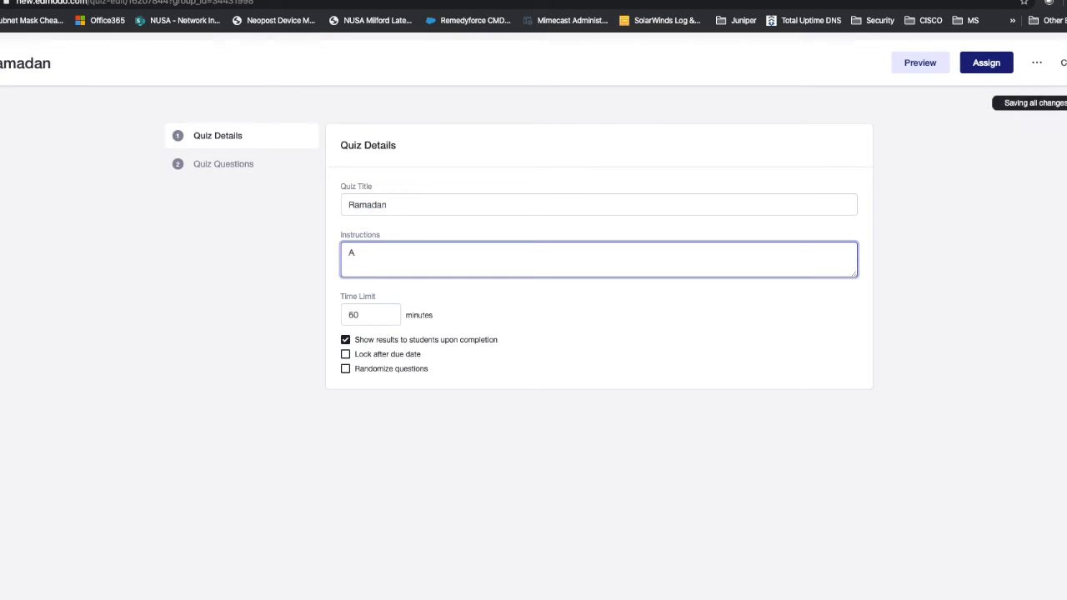
pyautogui.write('An')
pyautogui.write('This is about next ')
pyautogui.write('Rmada')
pyautogui.press('BackSpace')
pyautogui.press('BackSpace')
pyautogui.press('BackSpace')
pyautogui.write('aman')
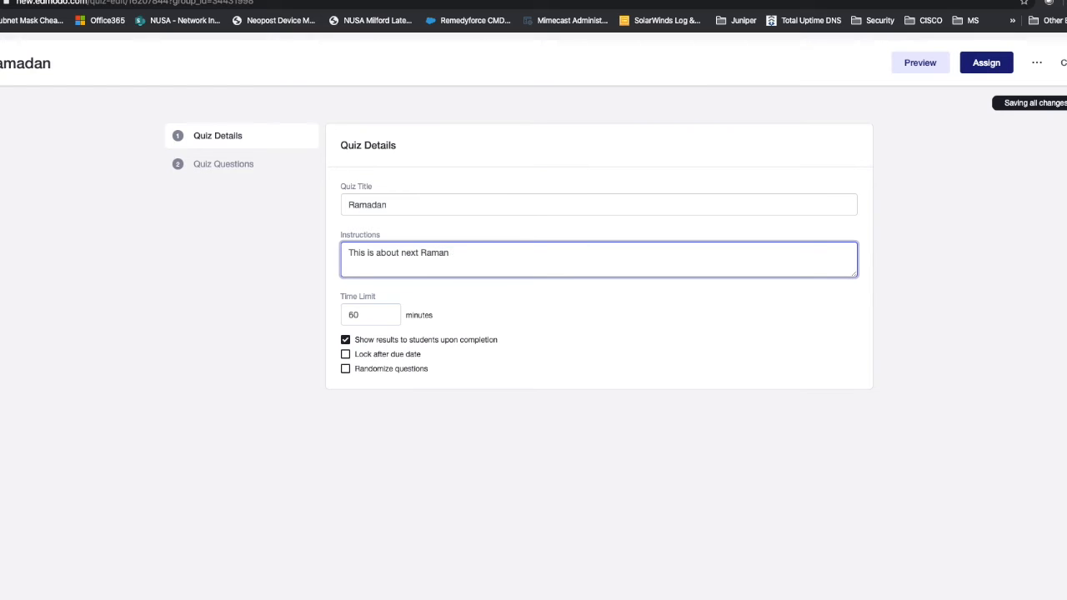
pyautogui.write('da')
pyautogui.press('BackSpace')
pyautogui.press('BackSpace')
pyautogui.write('dan')
# - Set the quiz time limit to 15 minutes and turn off showing results to students upon completion
pyautogui.moveTo(362, 319); pyautogui.dragTo(333, 320)
pyautogui.write('15')
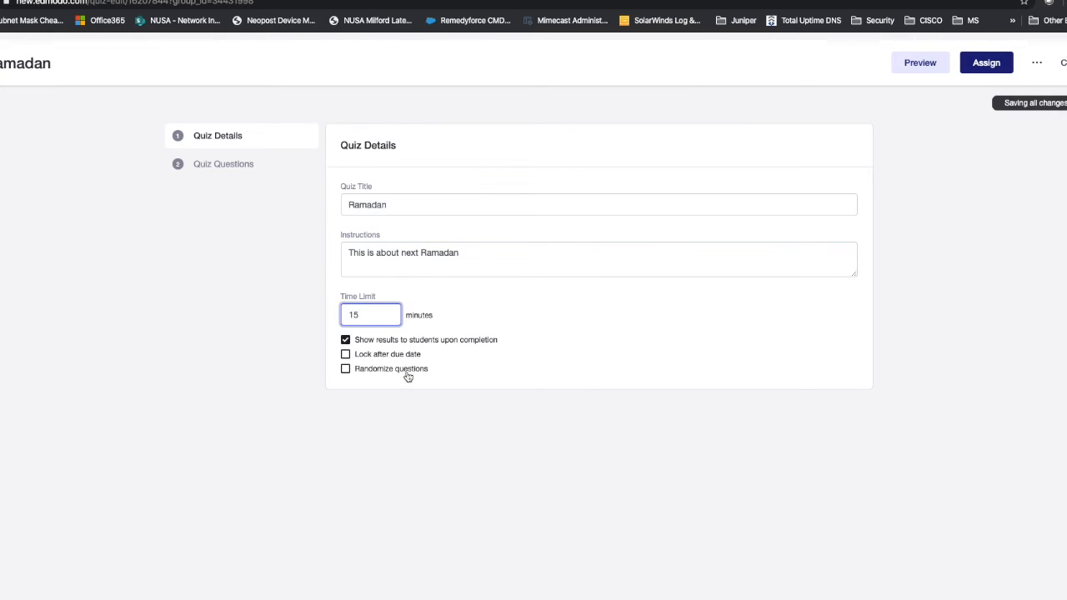
pyautogui.click(346, 340)
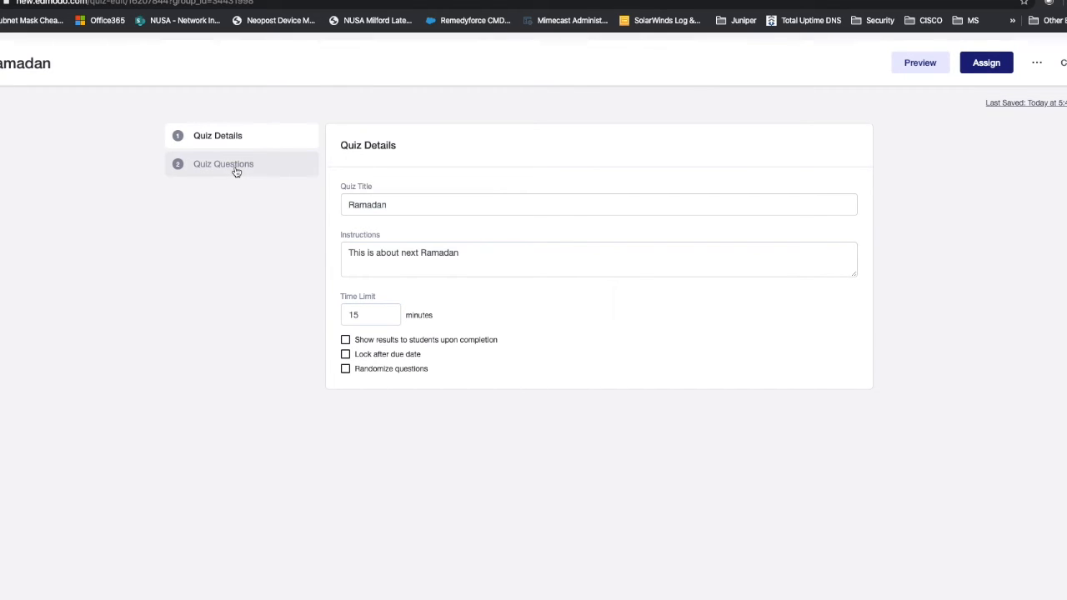
# - Make the first quiz question a Short Answer reading "How many days you are going to fast in this Ramadan ?"
pyautogui.click(237, 170)
pyautogui.click(449, 194)
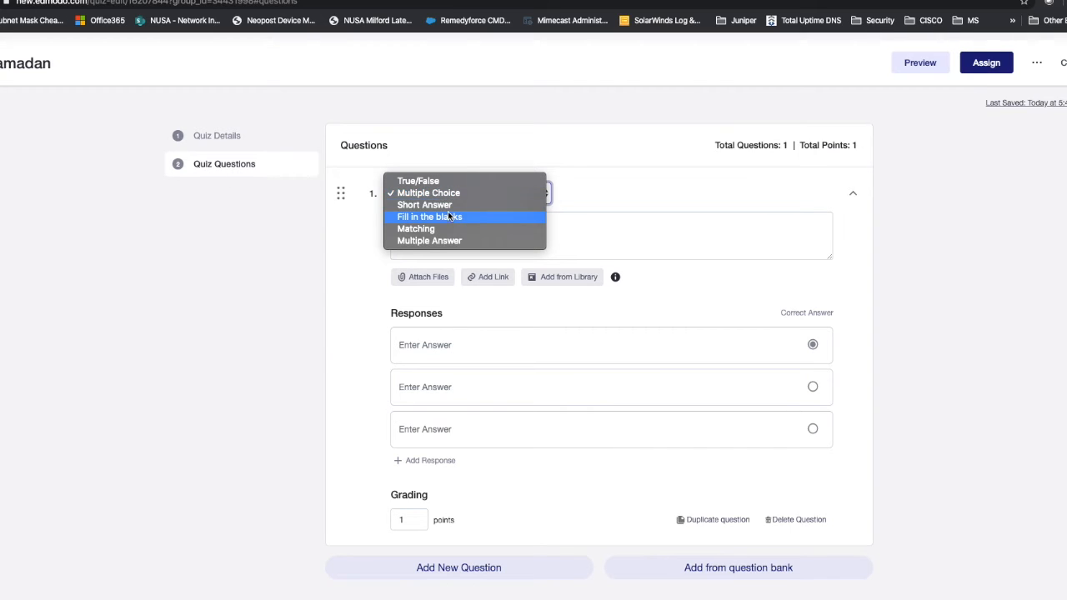
pyautogui.click(450, 208)
pyautogui.click(452, 223)
pyautogui.write('Hw')
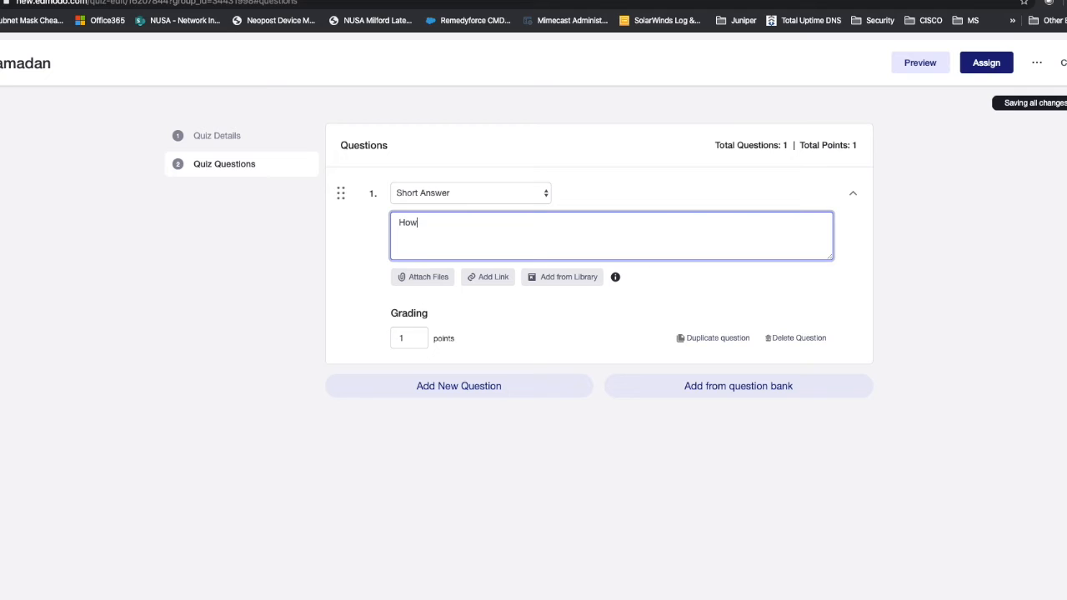
pyautogui.write(' amny')
pyautogui.press('BackSpace')
pyautogui.press('BackSpace')
pyautogui.press('BackSpace')
pyautogui.write('many days you are going to fast in this Rma')
pyautogui.press('BackSpace')
pyautogui.press('BackSpace')
pyautogui.write('aman')
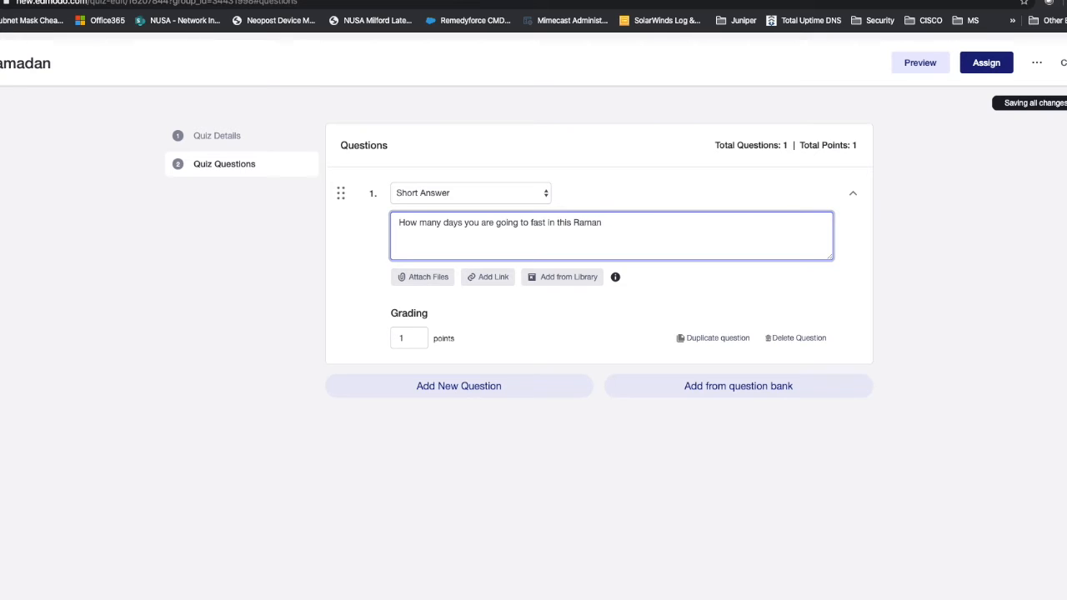
pyautogui.press('BackSpace')
pyautogui.write('dan ?')
# - Set the short-answer question's grading to 2 points
pyautogui.click(417, 338)
pyautogui.press('BackSpace')
pyautogui.write('2')
# - Add a second question to the quiz and make it Multiple Choice
pyautogui.click(511, 445)
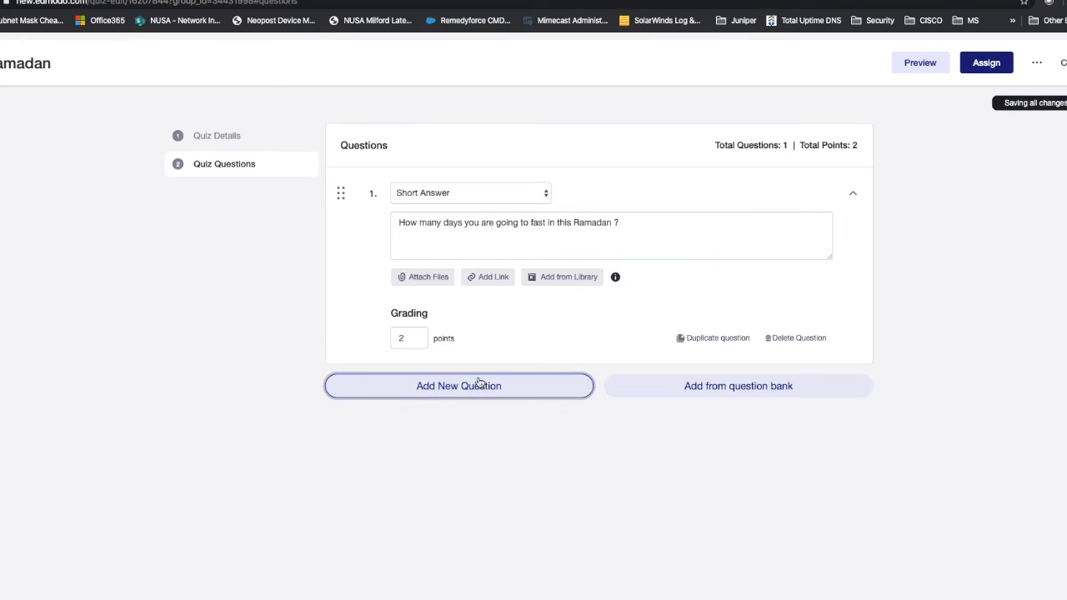
pyautogui.click(486, 387)
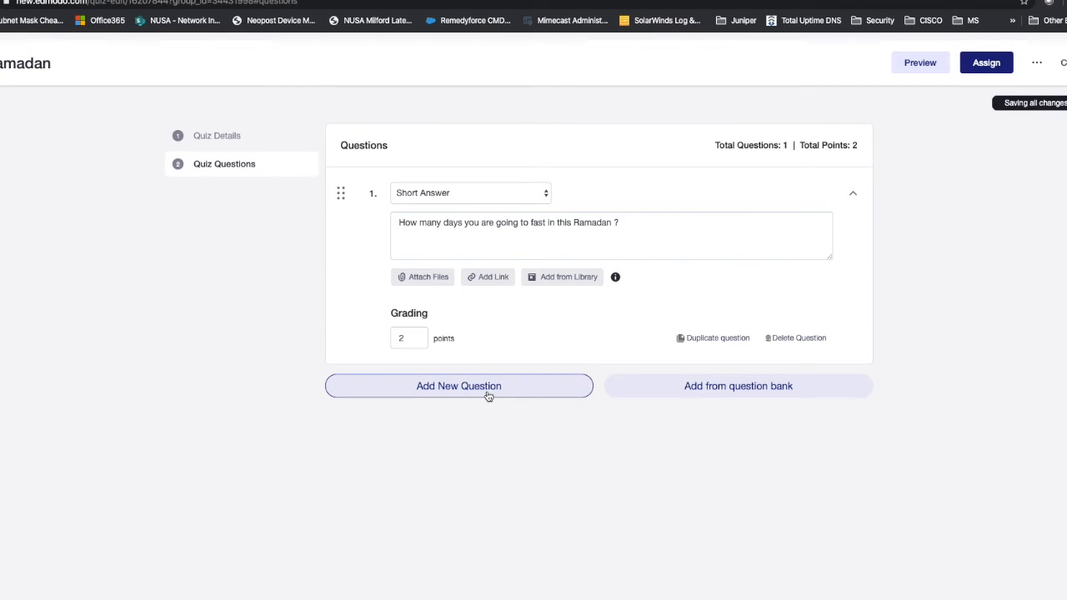
pyautogui.click(487, 395)
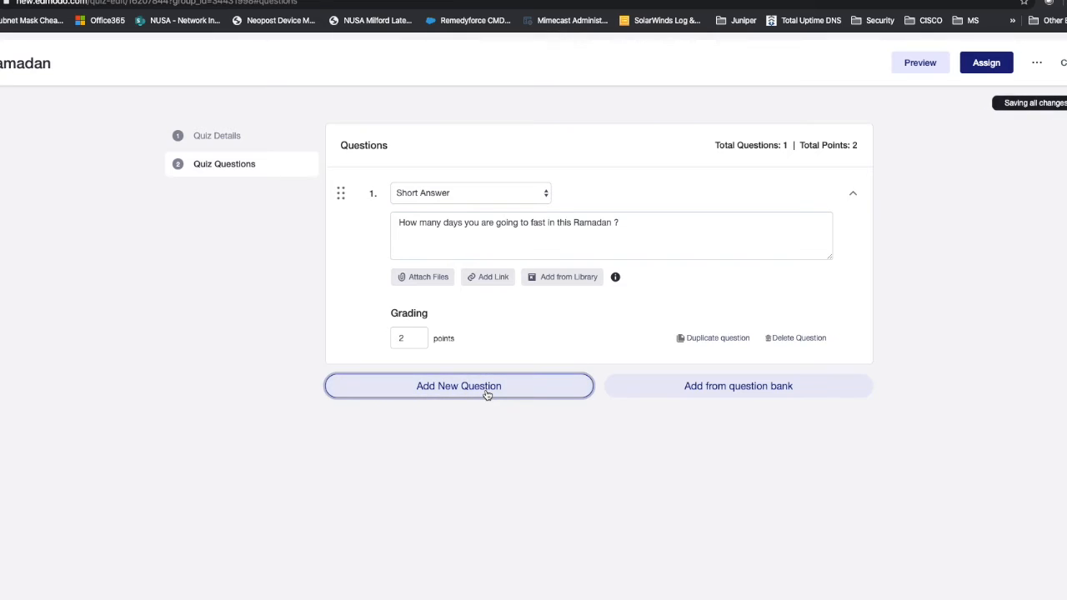
pyautogui.click(472, 398)
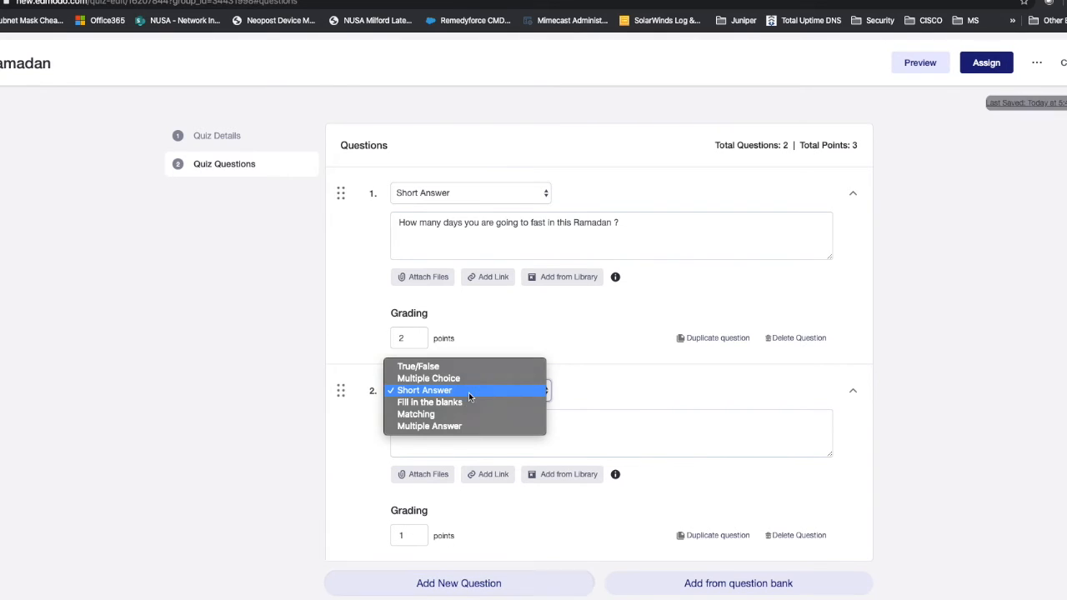
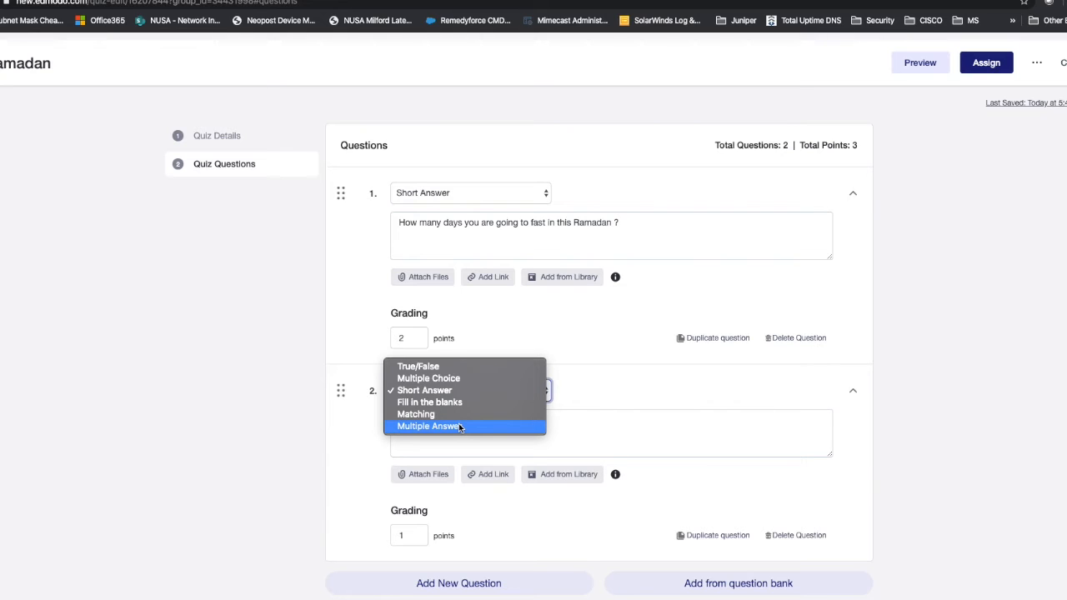
pyautogui.click(454, 377)
pyautogui.scroll(-3, 459, 413)
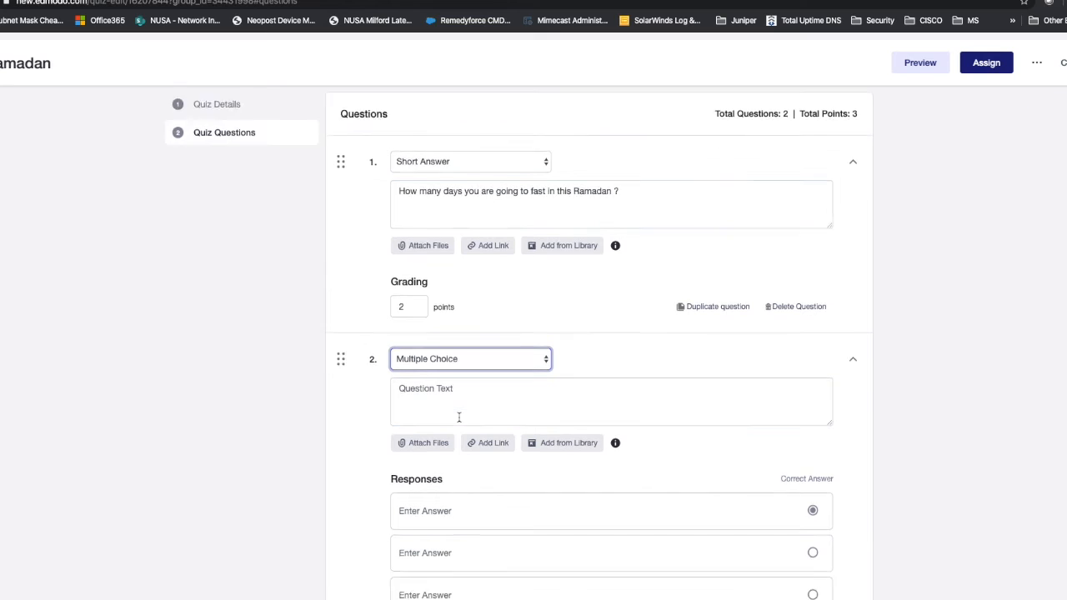
# - Enter "Yes" and "NO" as the multiple-choice responses and remove the empty third response
pyautogui.click(456, 413)
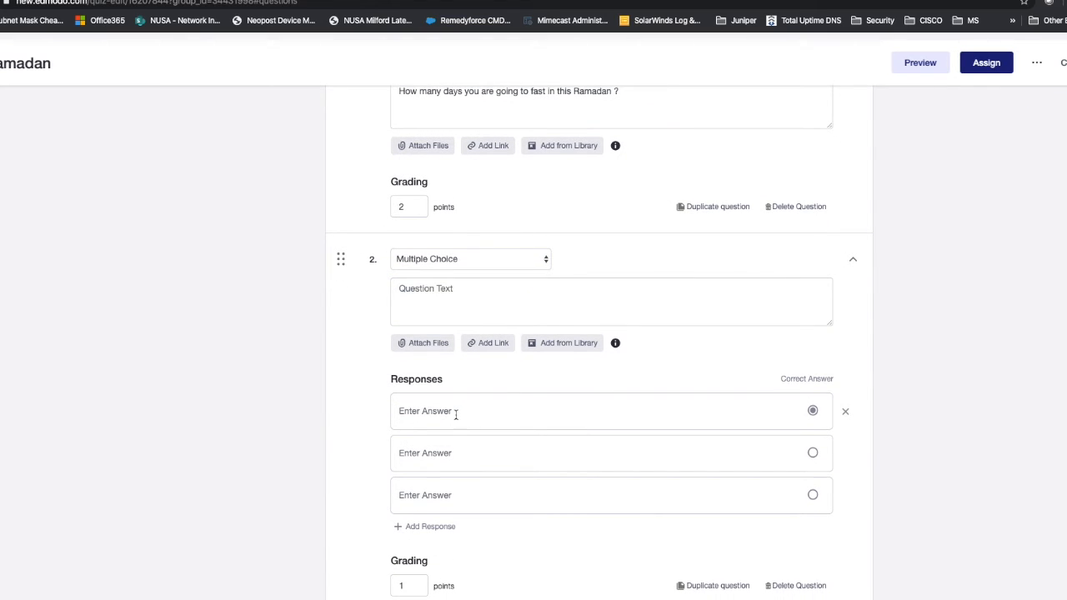
pyautogui.write('Yes')
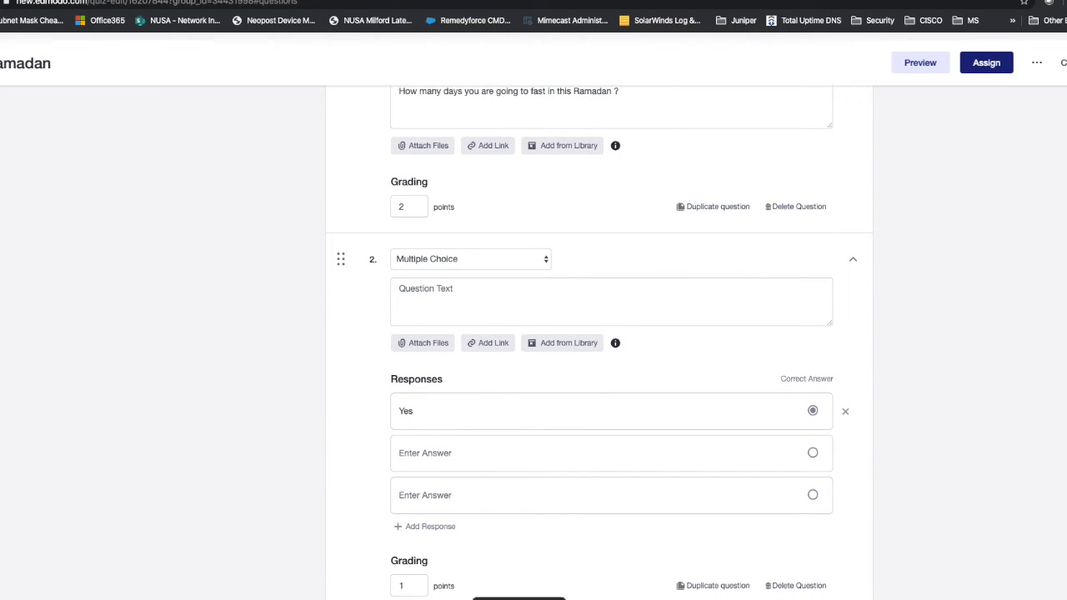
pyautogui.press('Tab')
pyautogui.write('NO')
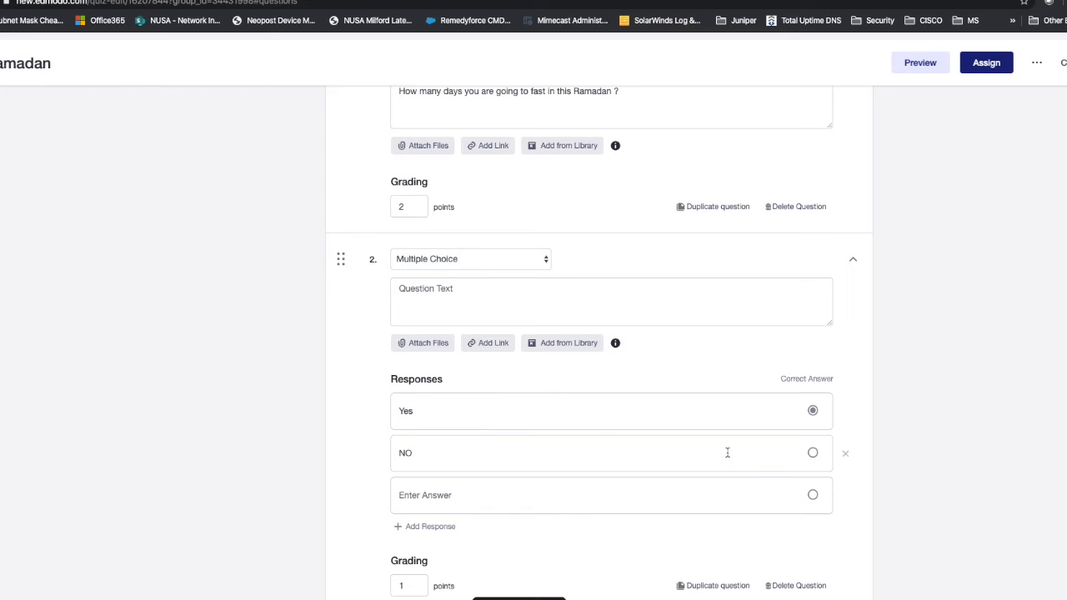
pyautogui.click(846, 498)
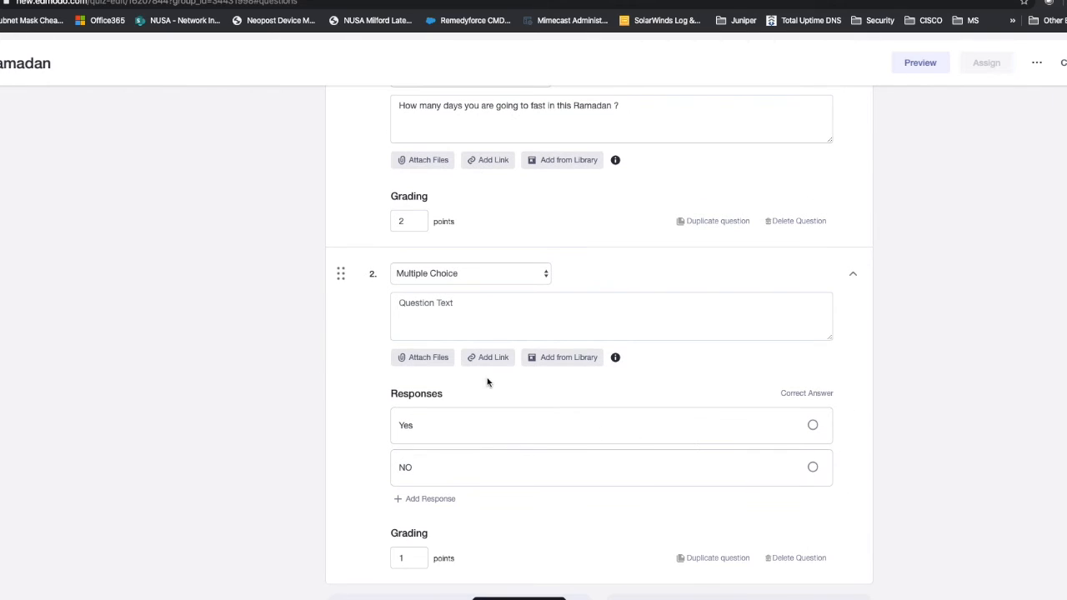
# - Enter the multiple-choice question text "Are you going to fast this Ramadan ?"
pyautogui.click(452, 312)
pyautogui.write('Are you going to fast this Ramdan')
pyautogui.press('BackSpace')
pyautogui.press('BackSpace')
pyautogui.press('BackSpace')
pyautogui.press('BackSpace')
pyautogui.press('BackSpace')
pyautogui.write('aman')
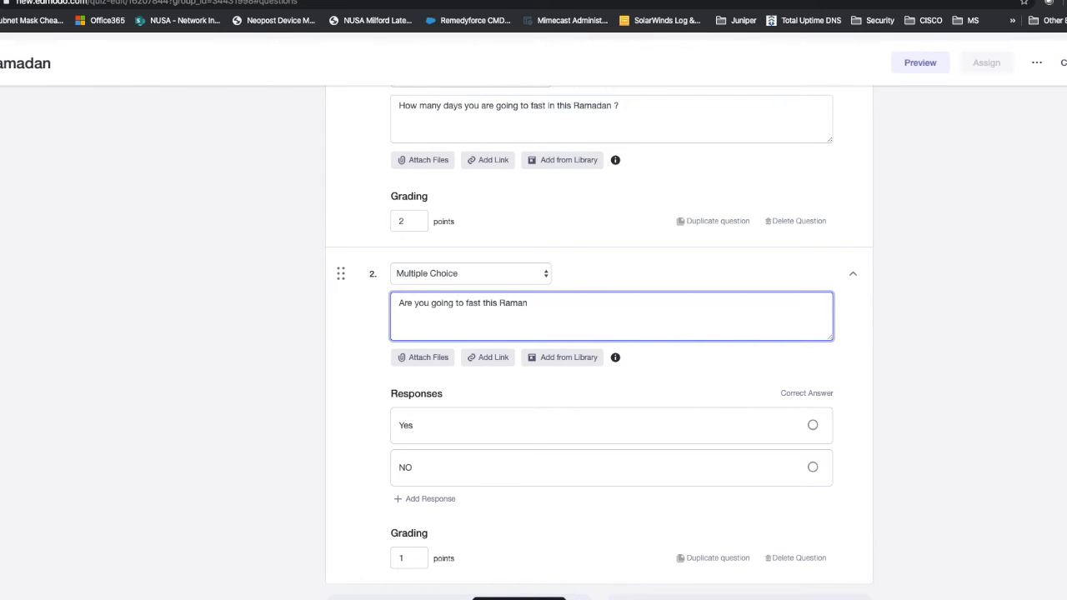
pyautogui.write('ddan ?')
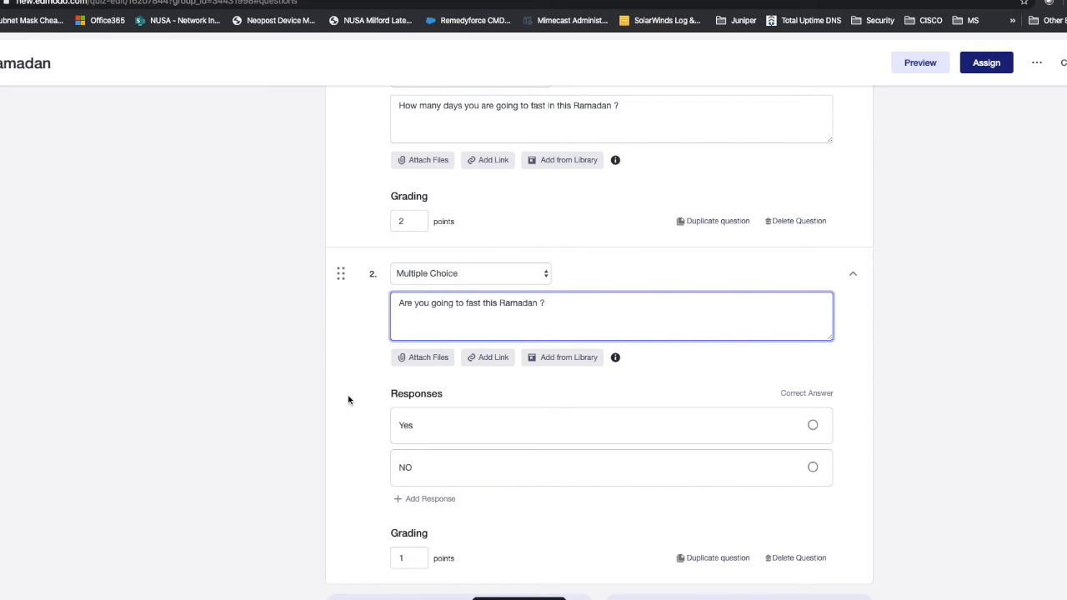
# - Try to swap the order of the two questions, including moving the short-answer question below the multiple-choice one
pyautogui.click(338, 280)
pyautogui.moveTo(338, 280); pyautogui.dragTo(259, 186)
pyautogui.moveTo(340, 193); pyautogui.dragTo(353, 464)
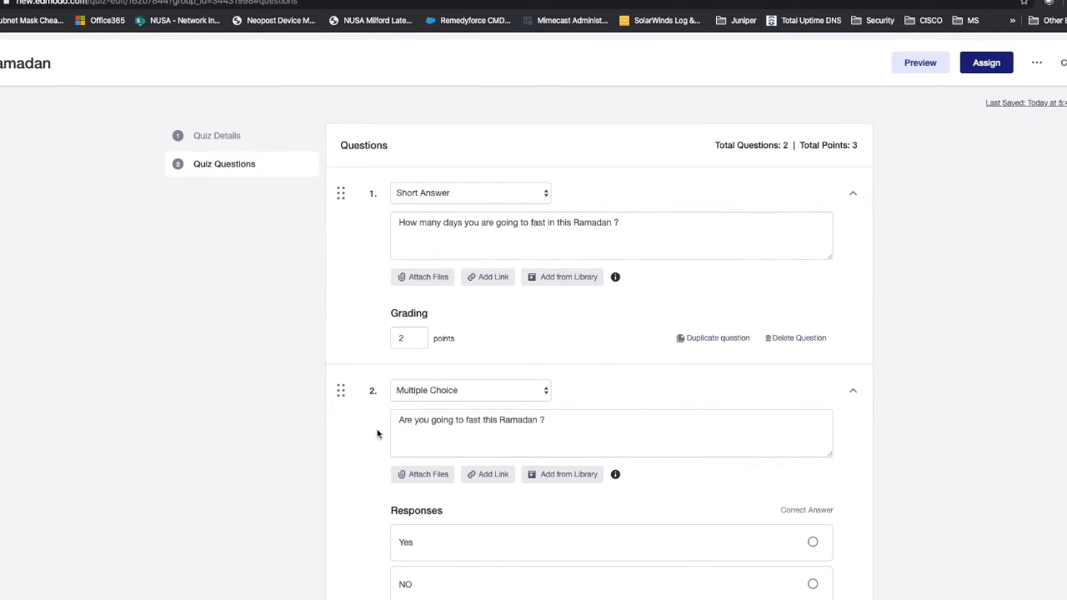
pyautogui.scroll(-2, 386, 452)
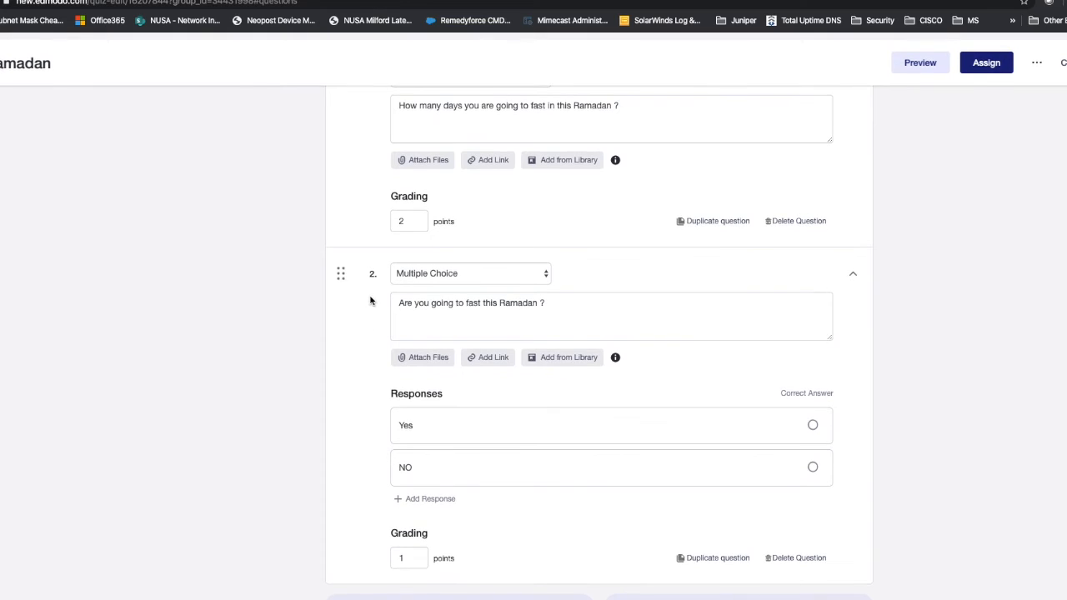
pyautogui.scroll(2, 370, 301)
pyautogui.moveTo(340, 193); pyautogui.dragTo(341, 595)
pyautogui.scroll(-2, 341, 583)
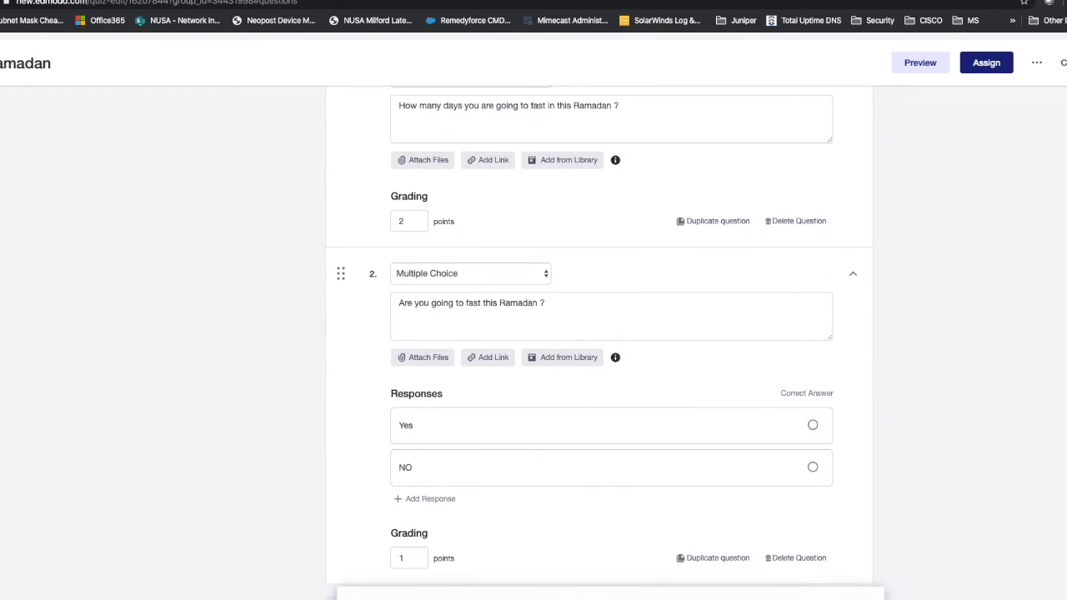
pyautogui.scroll(2, 315, 561)
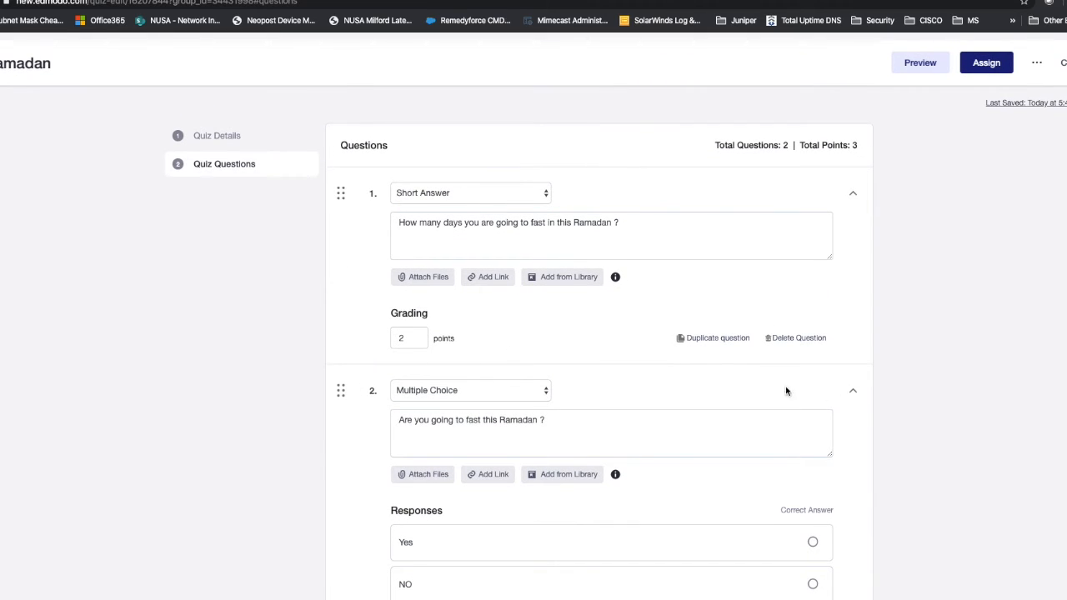
# - Move the multiple-choice question above the short-answer question and review the new question order
pyautogui.moveTo(340, 393); pyautogui.dragTo(364, 195)
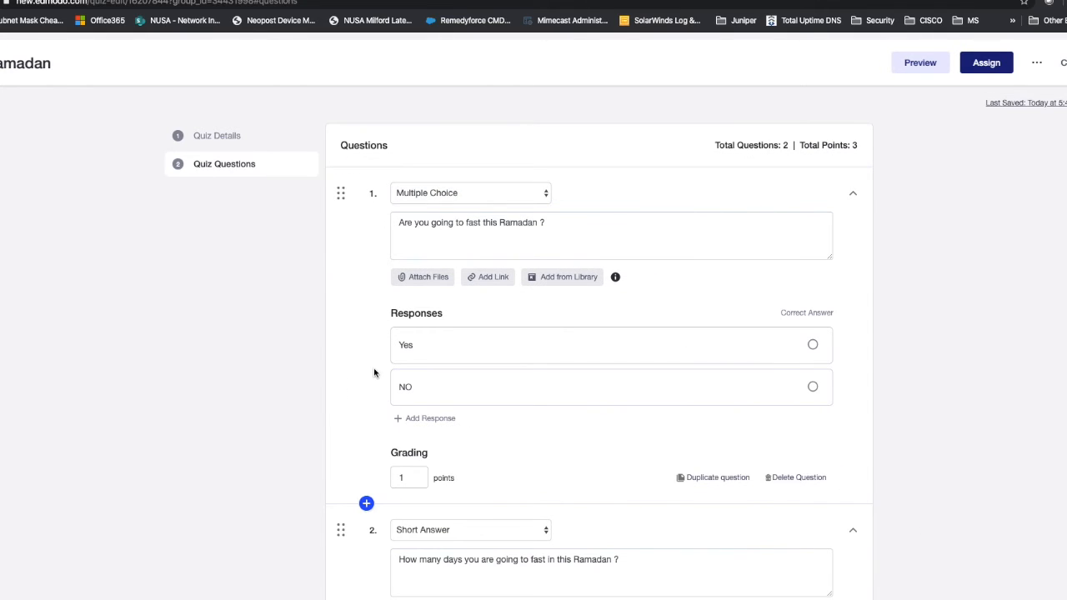
pyautogui.scroll(-2, 374, 372)
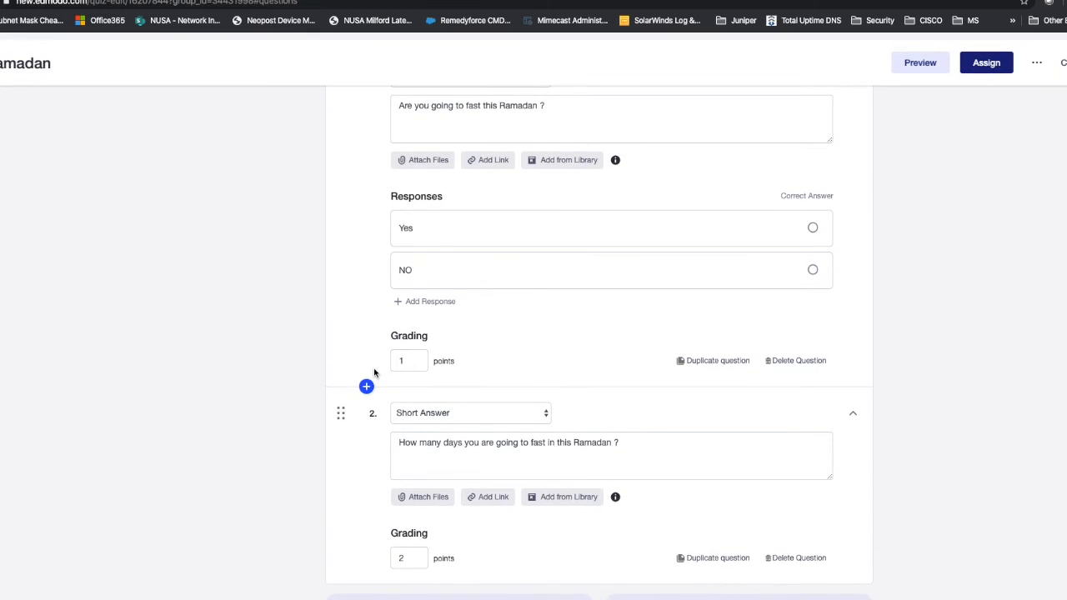
pyautogui.scroll(2, 373, 373)
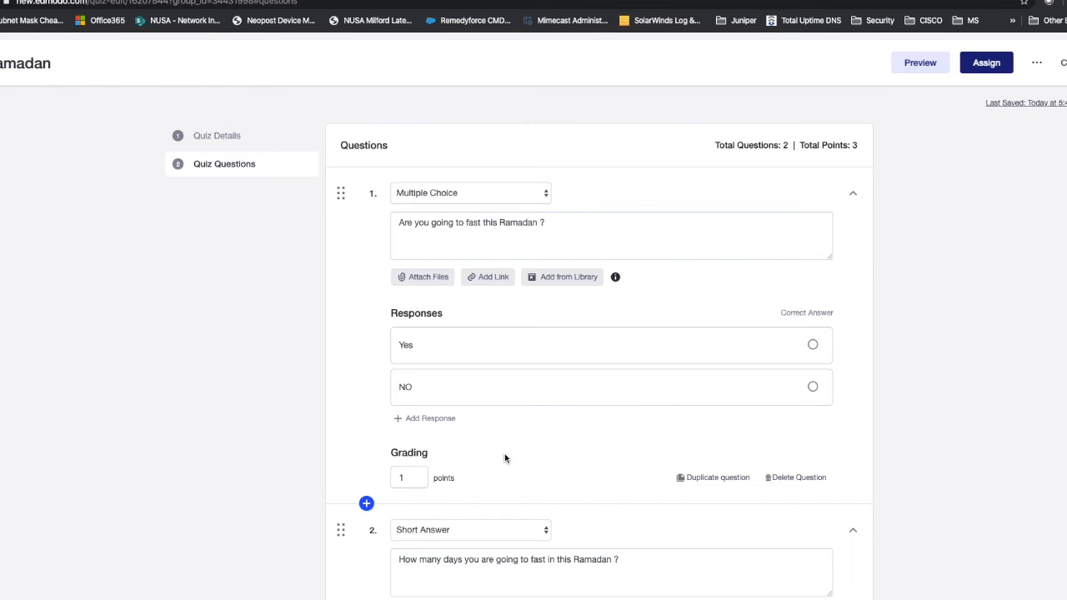
pyautogui.scroll(-2, 507, 460)
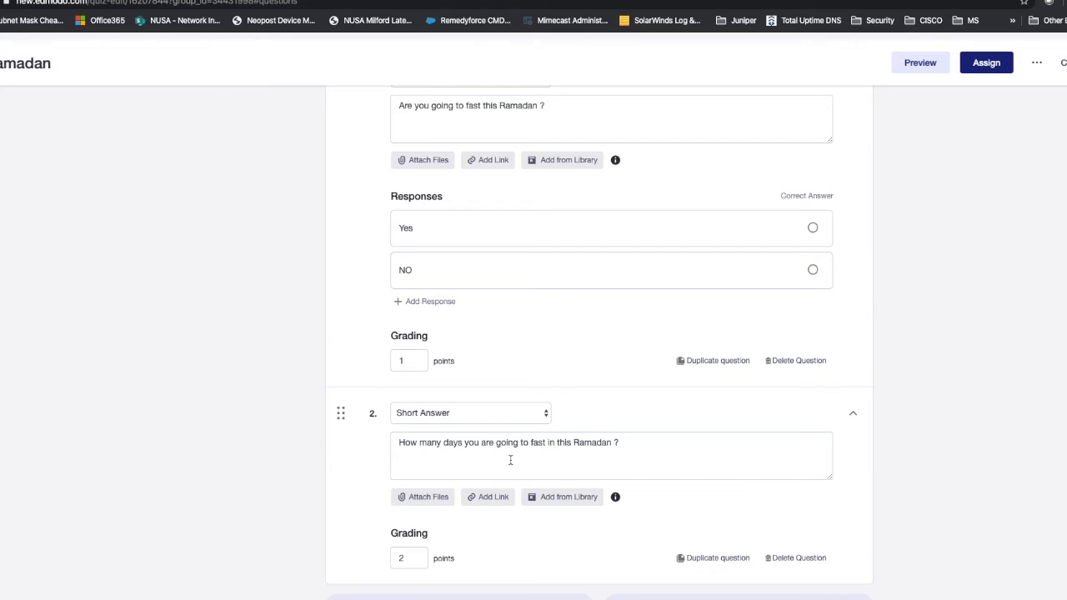
# - Set the grading of the multiple-choice question to 2 points
pyautogui.scroll(1, 515, 475)
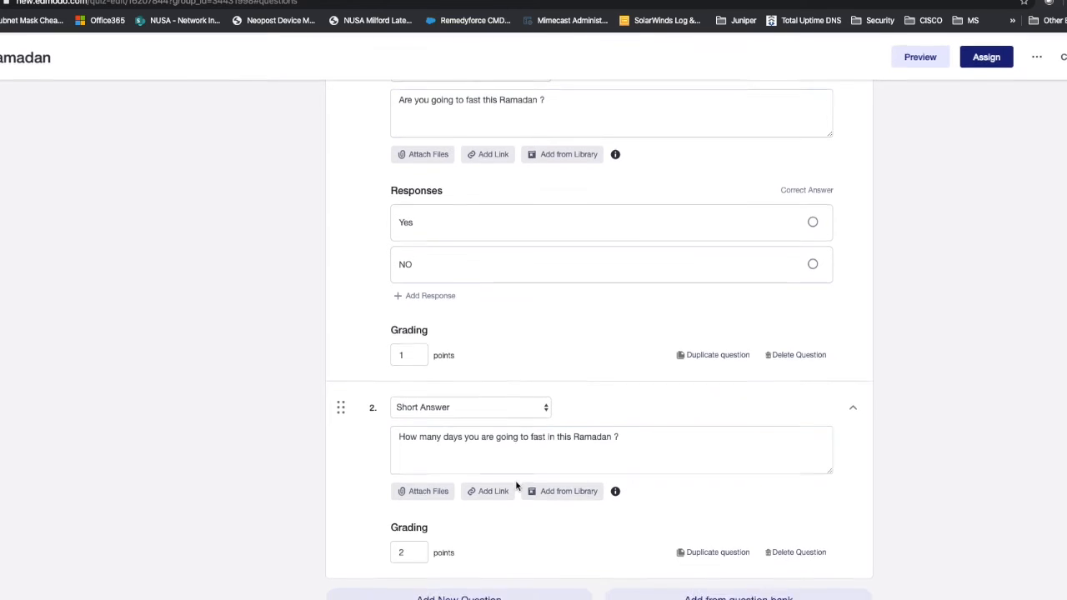
pyautogui.doubleClick(411, 435)
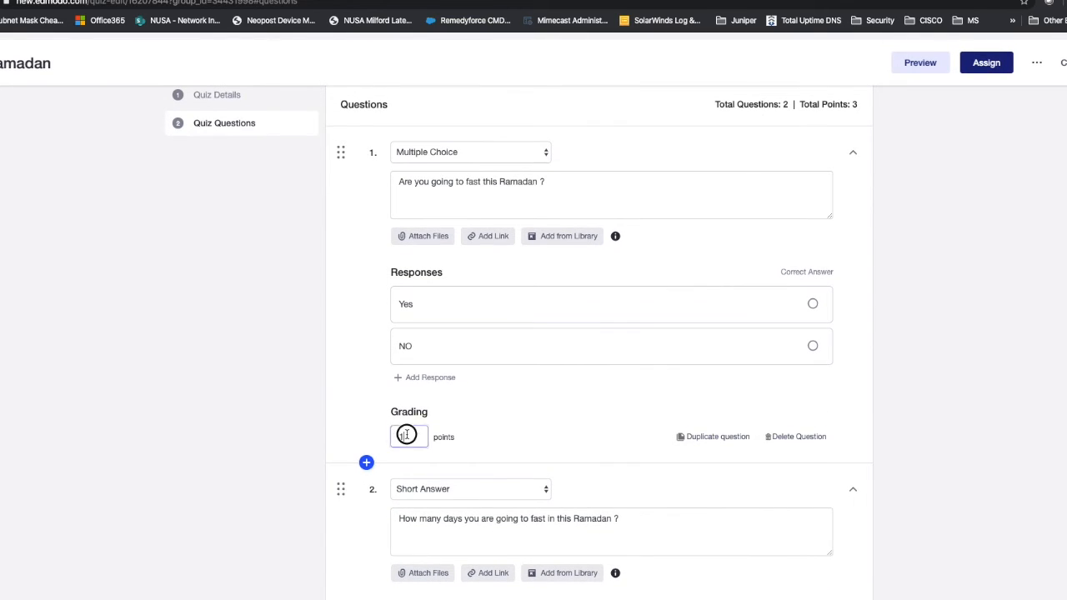
pyautogui.write('3')
pyautogui.write('2')
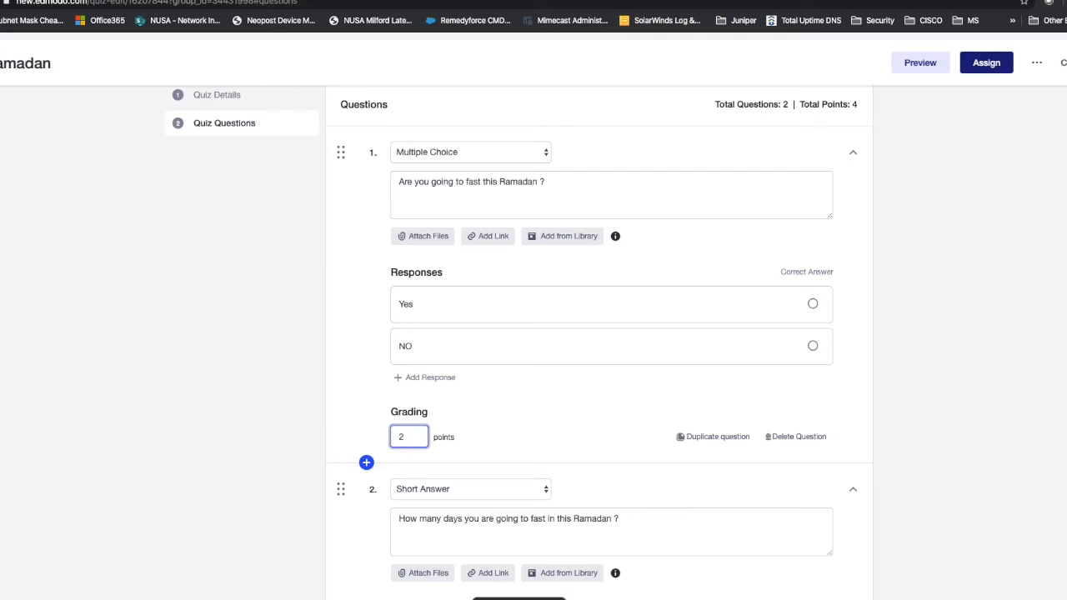
# - Add a third question as a short answer with the text "Write what you like about Ramadan ?"
pyautogui.scroll(-1, 517, 442)
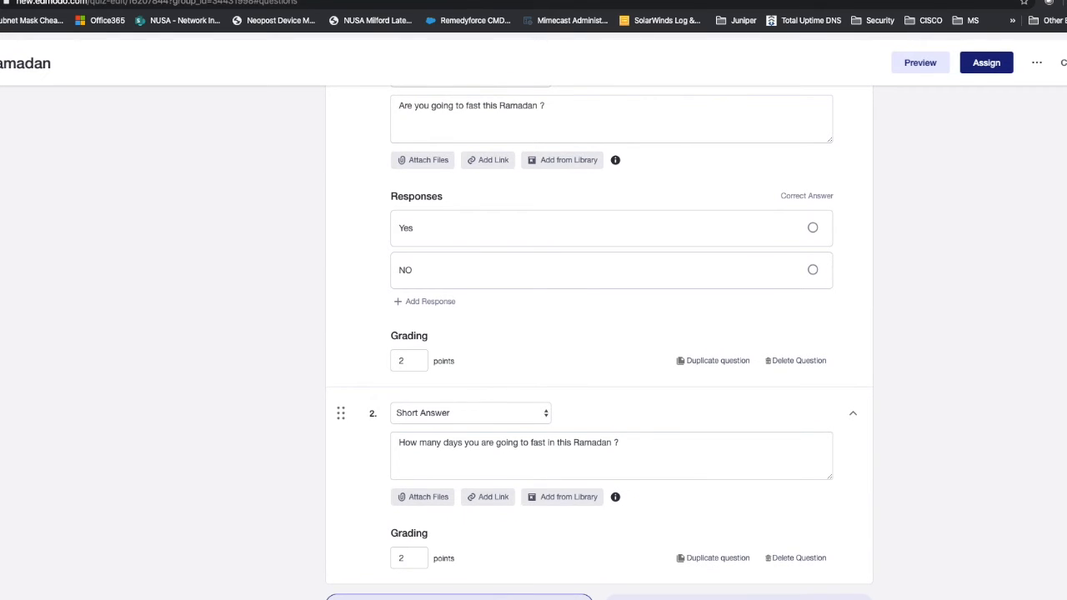
pyautogui.scroll(1, 598, 343)
pyautogui.scroll(-1, 598, 344)
pyautogui.click(444, 598)
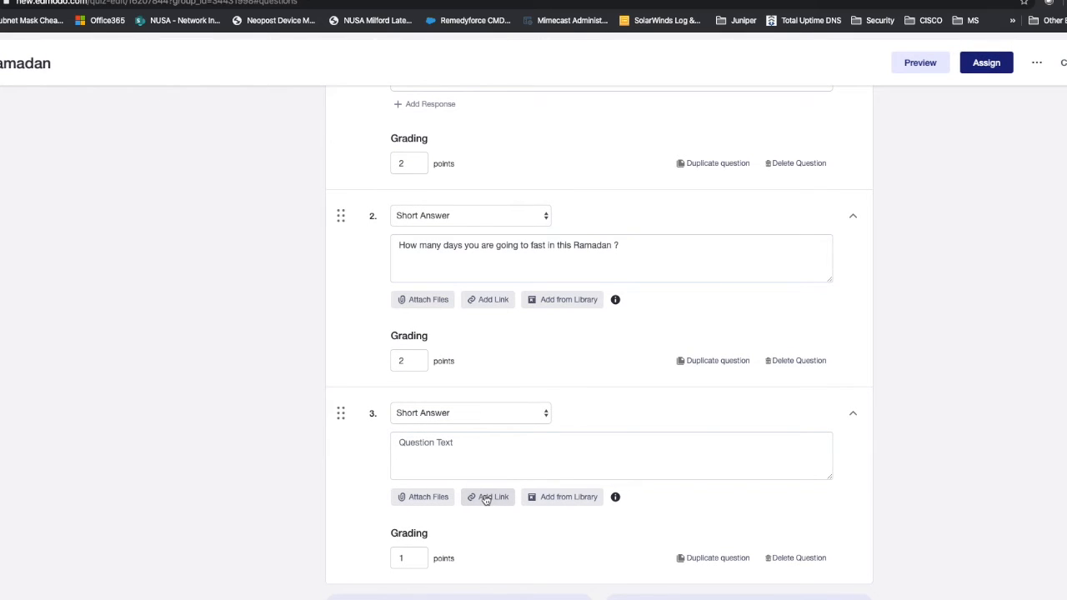
pyautogui.click(456, 457)
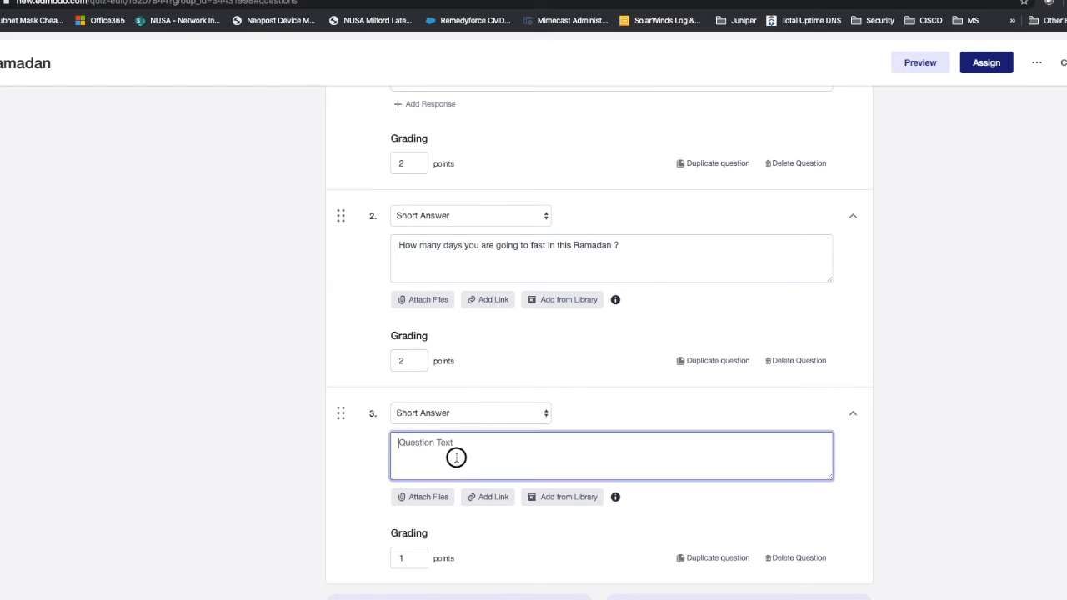
pyautogui.write('W')
pyautogui.press('BackSpace')
pyautogui.write('Wr')
pyautogui.write('ite something')
pyautogui.write('ing')
pyautogui.write(' about Rma')
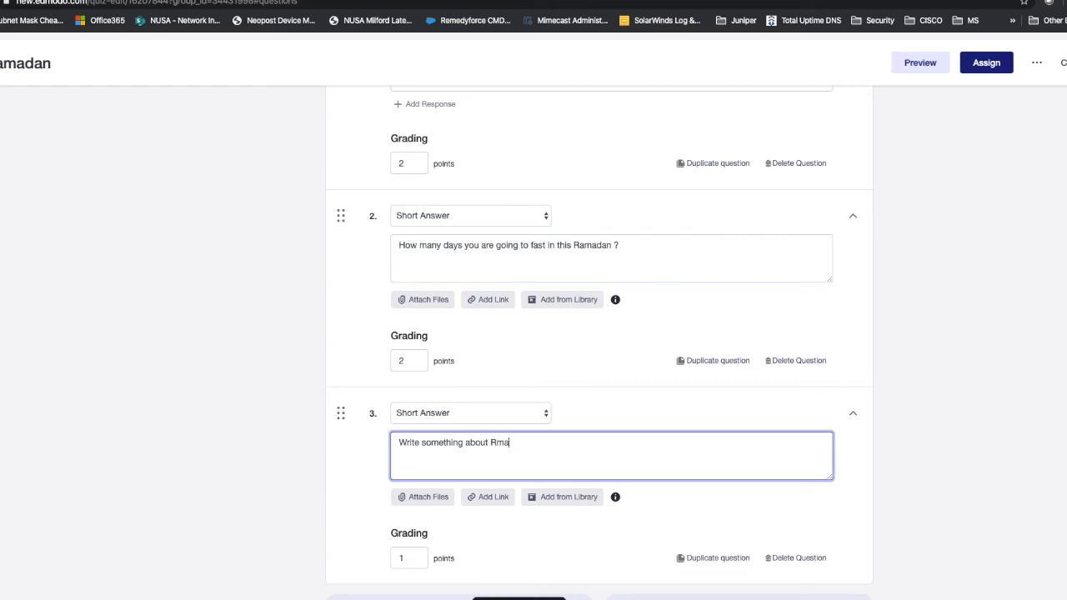
pyautogui.press('BackSpace')
pyautogui.press('BackSpace')
pyautogui.press('BackSpace')
pyautogui.press('BackSpace')
pyautogui.press('BackSpace')
pyautogui.press('BackSpace')
pyautogui.press('BackSpace')
pyautogui.press('BackSpace')
pyautogui.press('BackSpace')
pyautogui.press('BackSpace')
pyautogui.press('BackSpace')
pyautogui.press('BackSpace')
pyautogui.press('BackSpace')
pyautogui.press('BackSpace')
pyautogui.press('BackSpace')
pyautogui.press('BackSpace')
pyautogui.press('BackSpace')
pyautogui.press('BackSpace')
pyautogui.write('what you like about R')
pyautogui.write('aman')
pyautogui.write('dan ?')
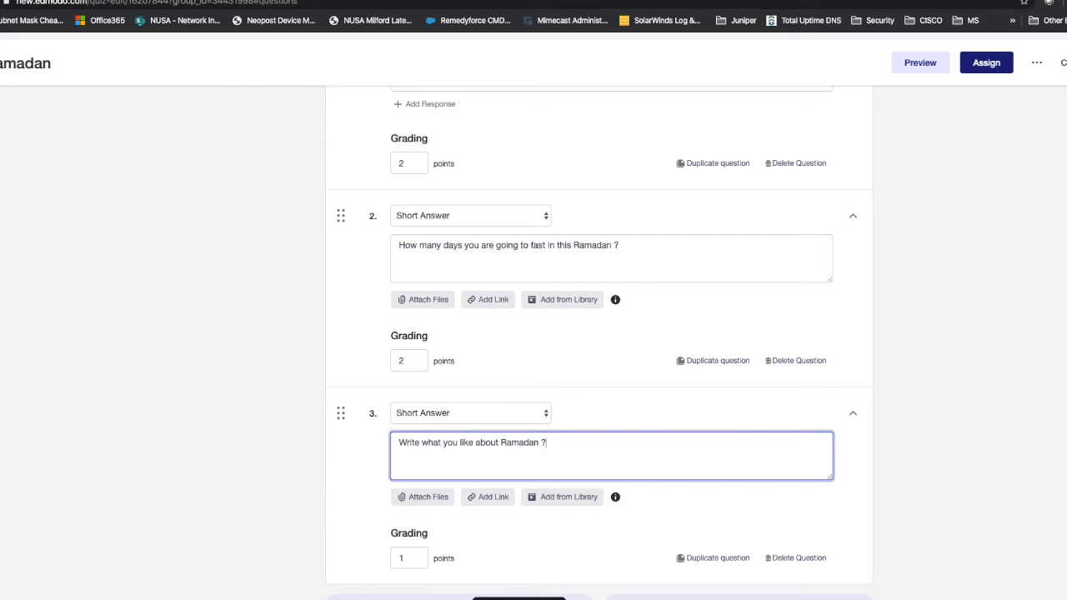
# - Set the third question's grading to 2 points and add a fourth short-answer question to the quiz
pyautogui.click(413, 556)
pyautogui.press('BackSpace')
pyautogui.write('2')
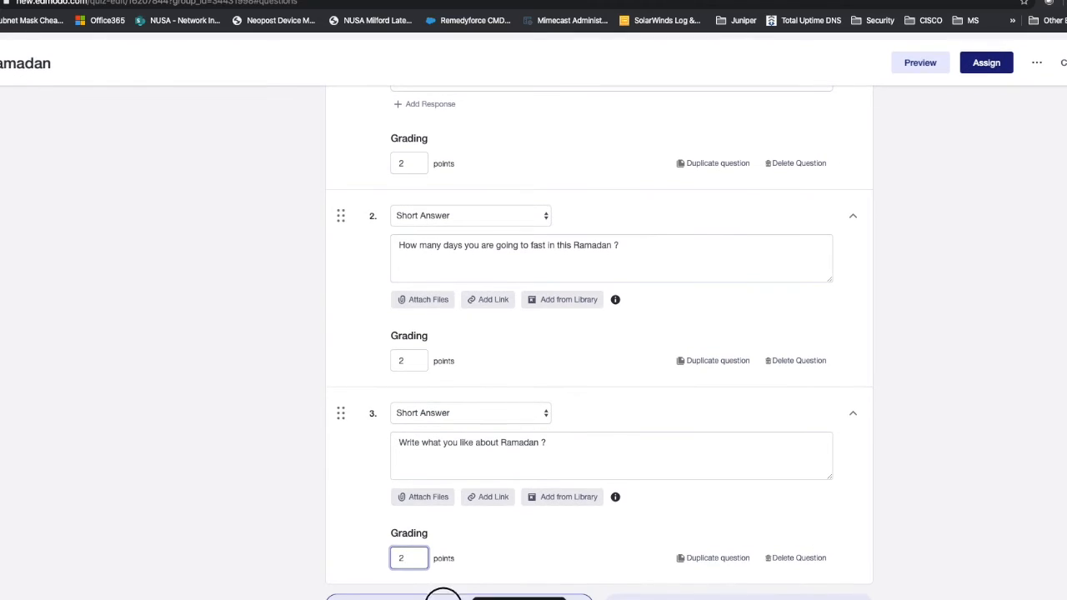
pyautogui.click(442, 593)
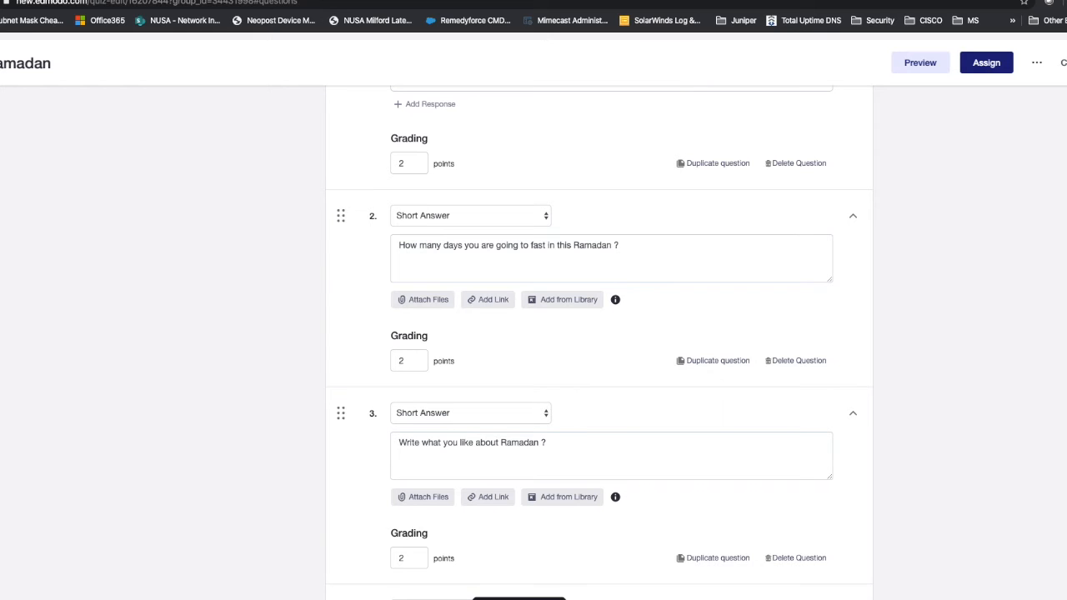
pyautogui.click(500, 595)
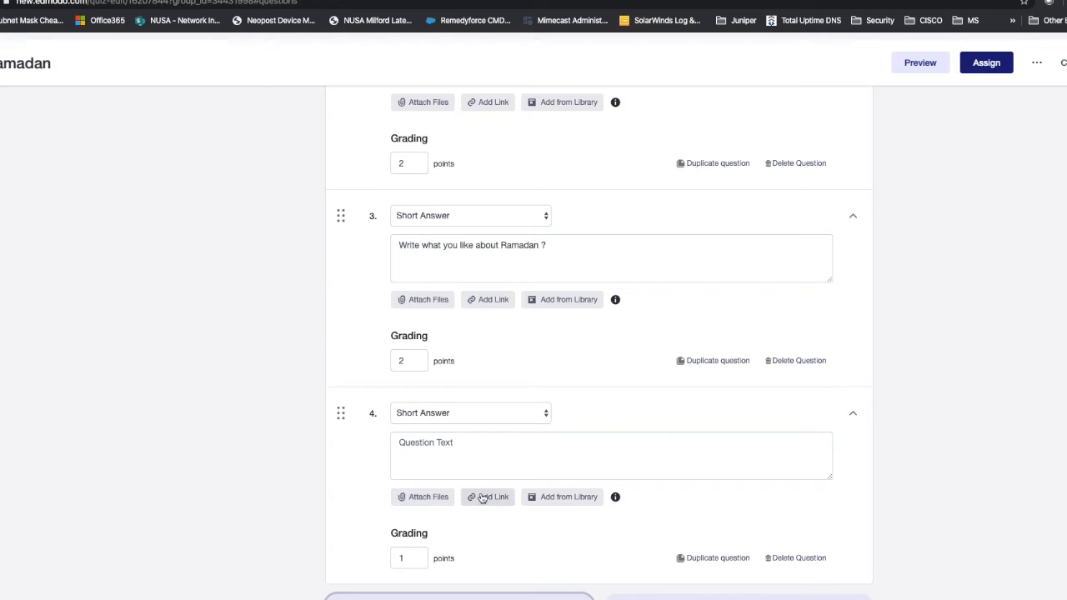
# - Open YouTube in a new browser tab and search for "ramadan"
pyautogui.press('super+t')
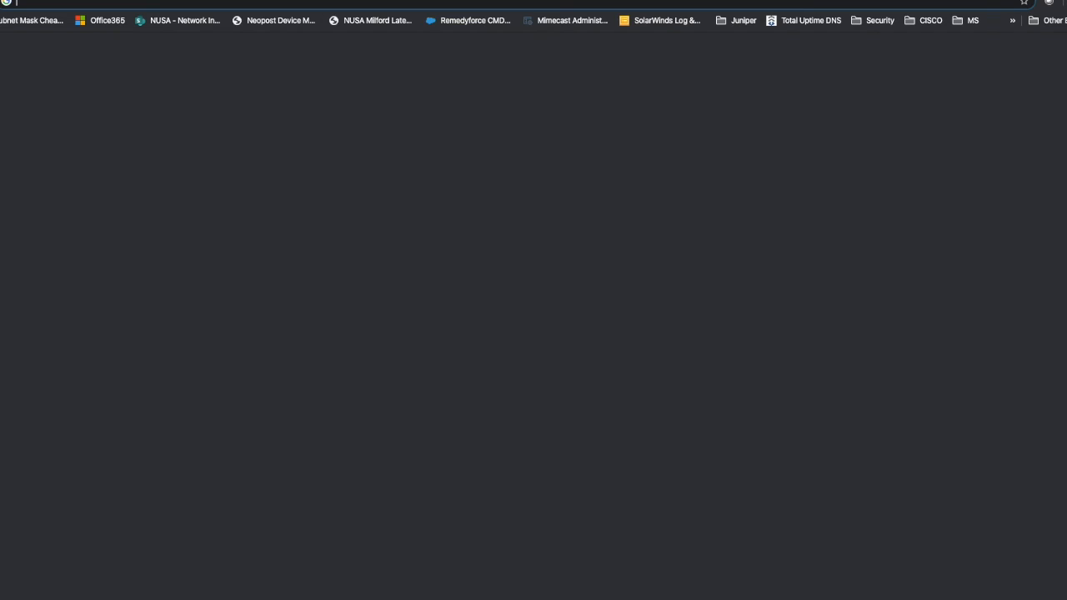
pyautogui.write('you')
pyautogui.press('Return')
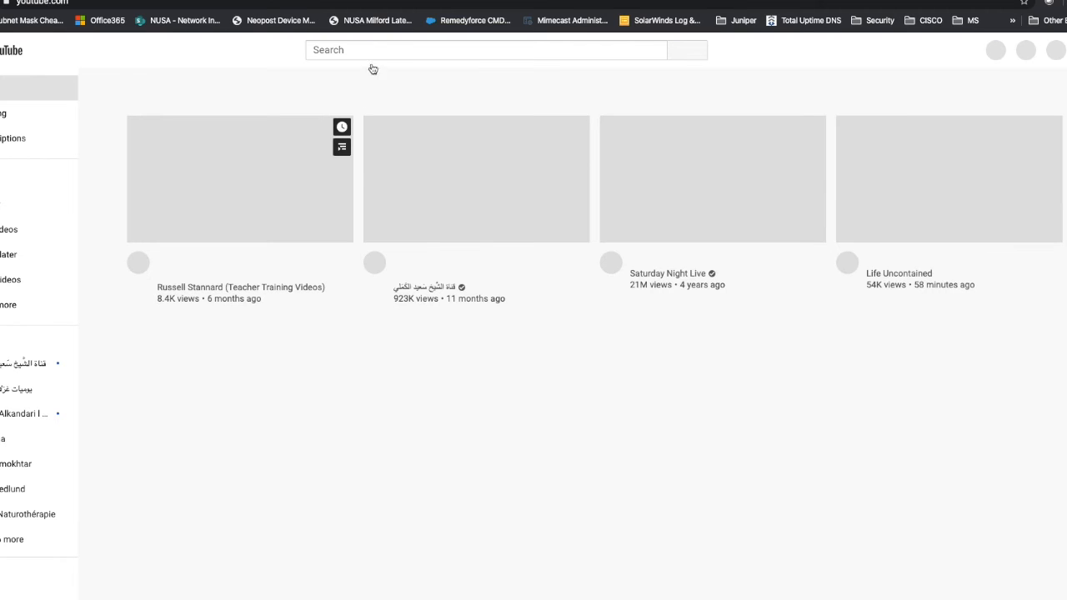
pyautogui.click(372, 50)
pyautogui.write('ra')
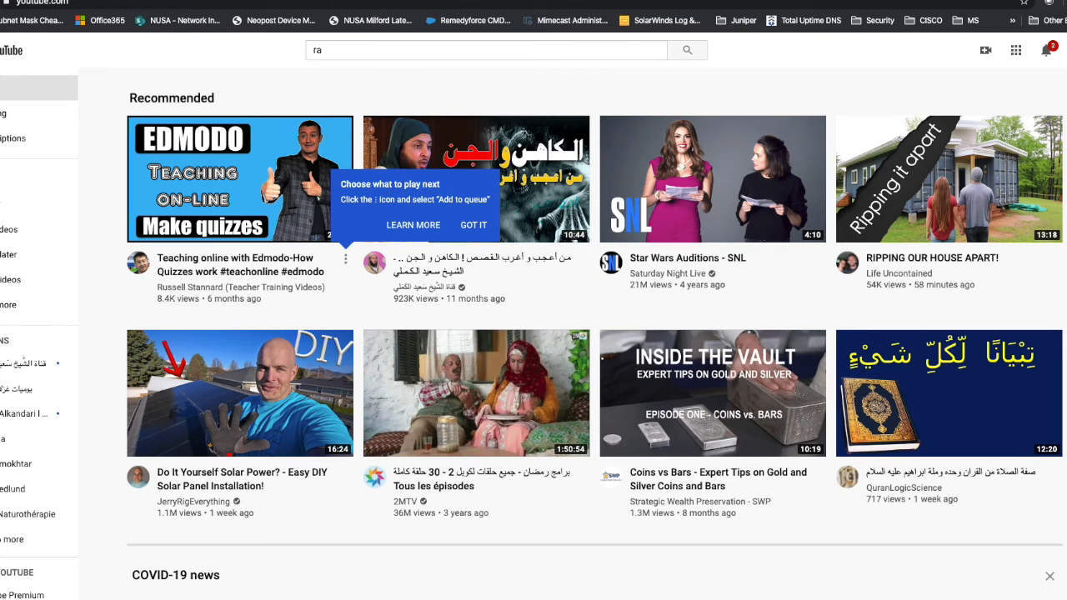
pyautogui.click(391, 53)
pyautogui.write('madan')
pyautogui.press('Return')
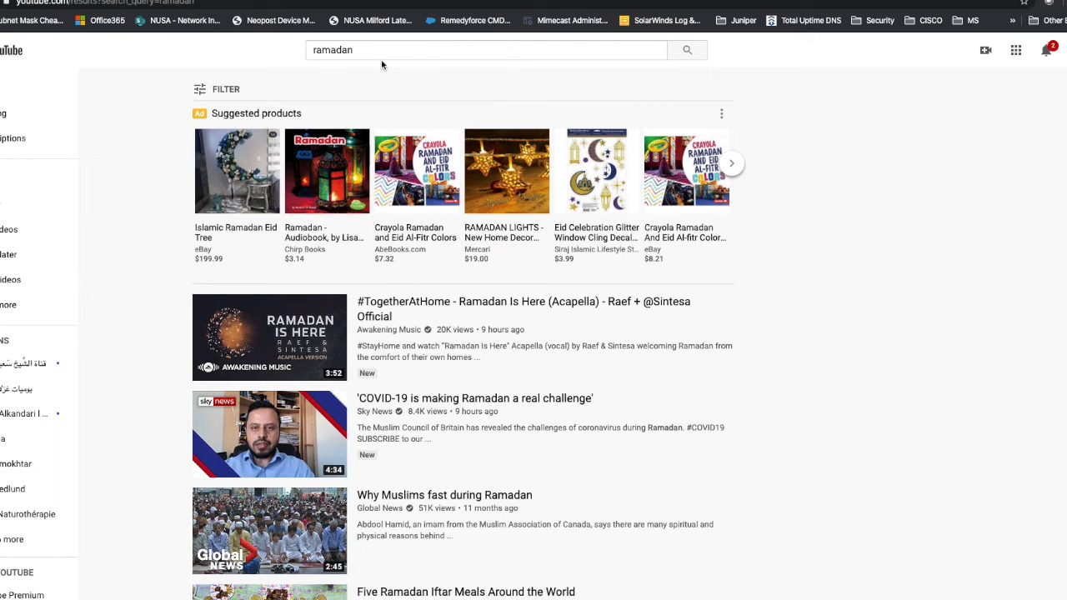
# - Refine the YouTube search to "ramadan for kids"
pyautogui.click(382, 58)
pyautogui.write('for kids')
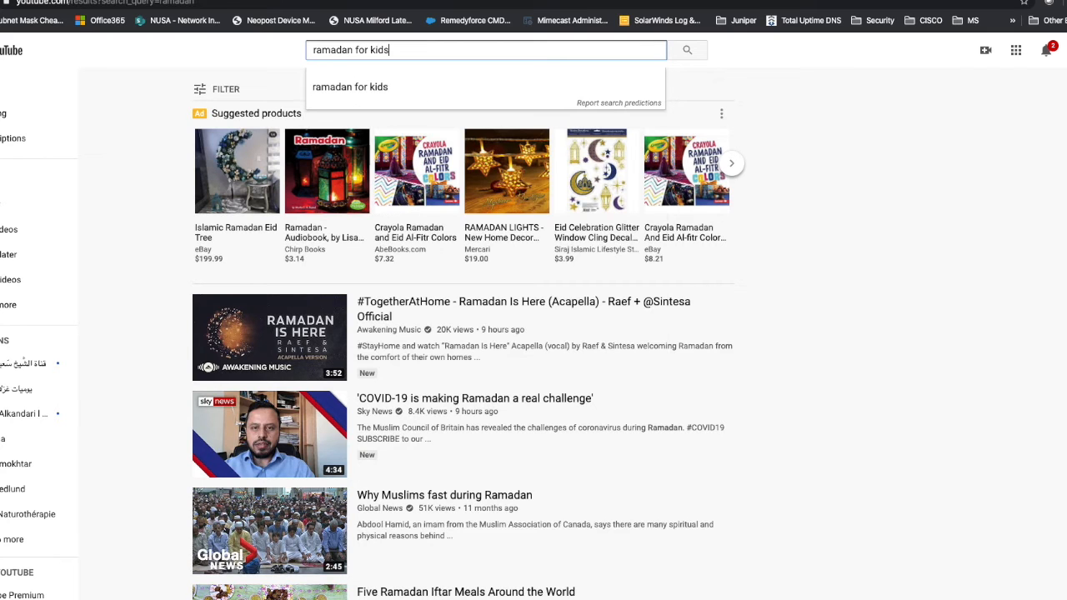
pyautogui.press('Return')
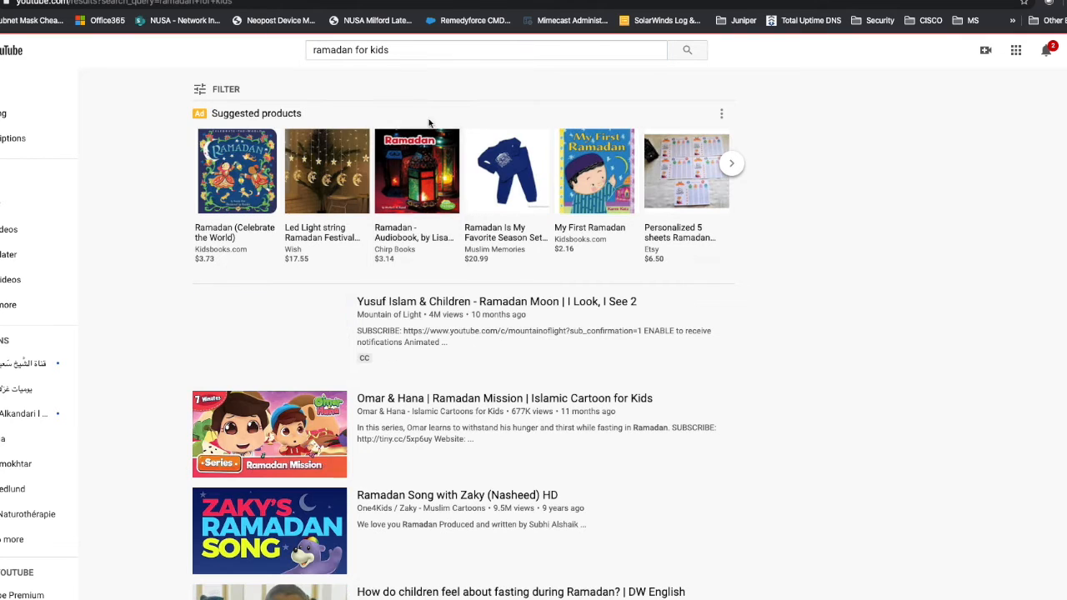
# - Open the One Islam Productions video "Ramadan Song with Zaky (Nasheed)" from the results and copy its share link
pyautogui.scroll(-1, 464, 452)
pyautogui.scroll(-3, 464, 451)
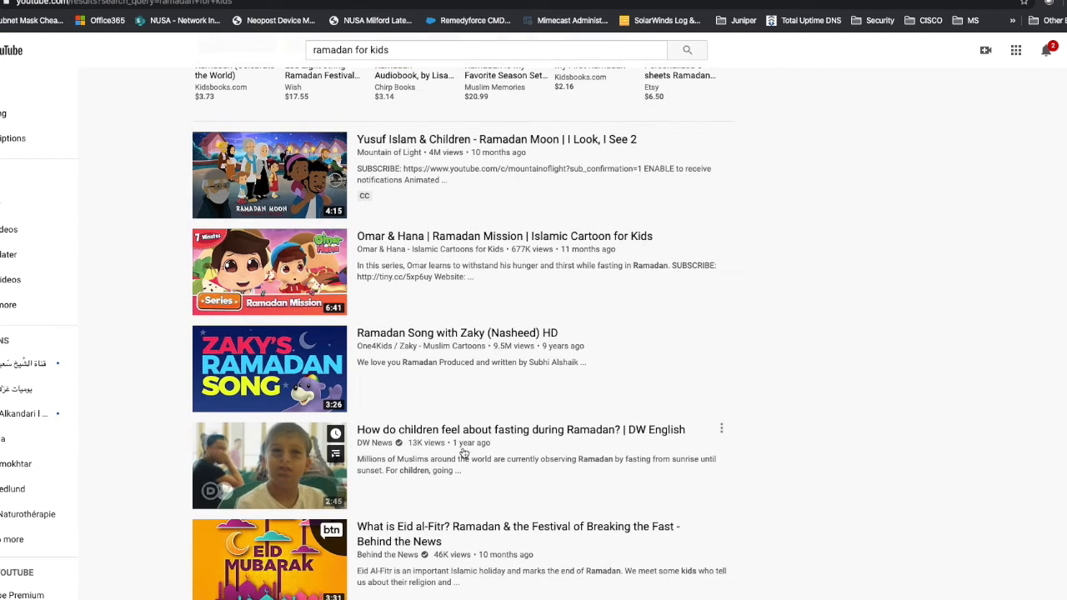
pyautogui.scroll(-2, 464, 452)
pyautogui.scroll(-4, 464, 452)
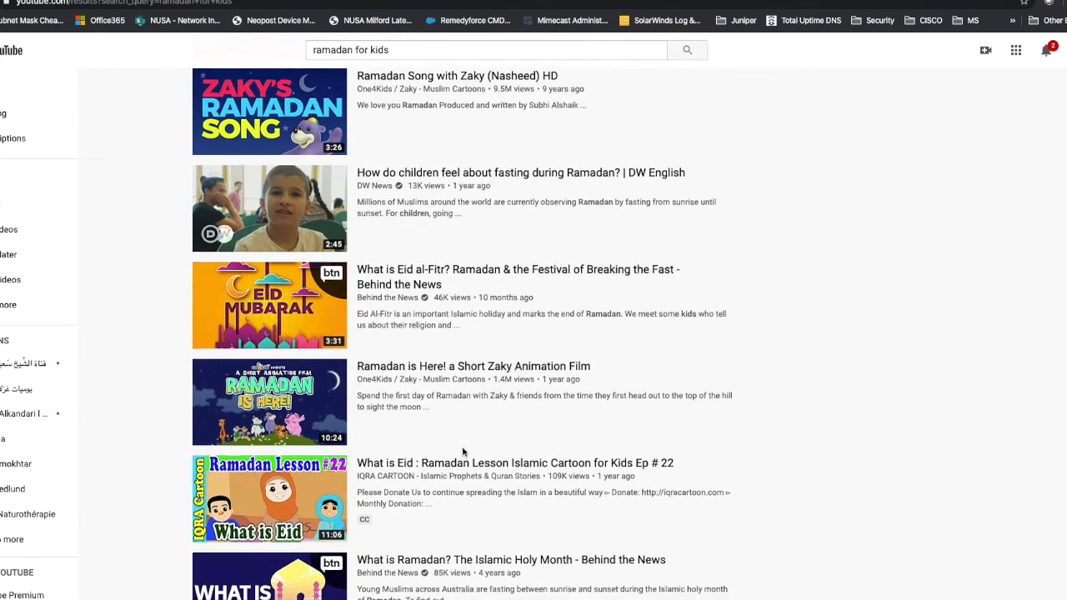
pyautogui.scroll(-3, 464, 451)
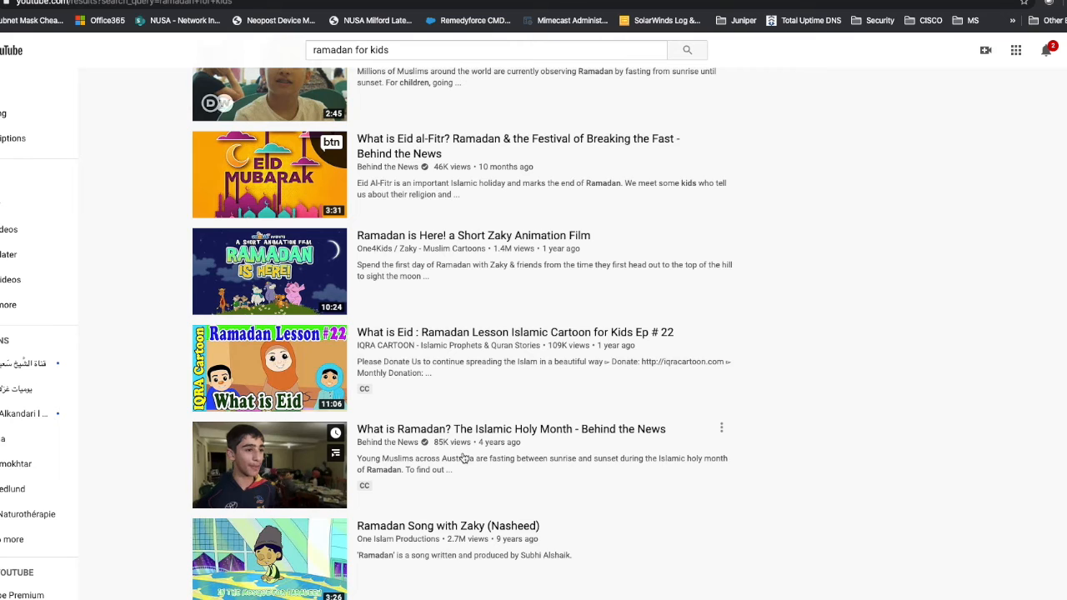
pyautogui.scroll(-3, 465, 457)
pyautogui.scroll(-3, 464, 457)
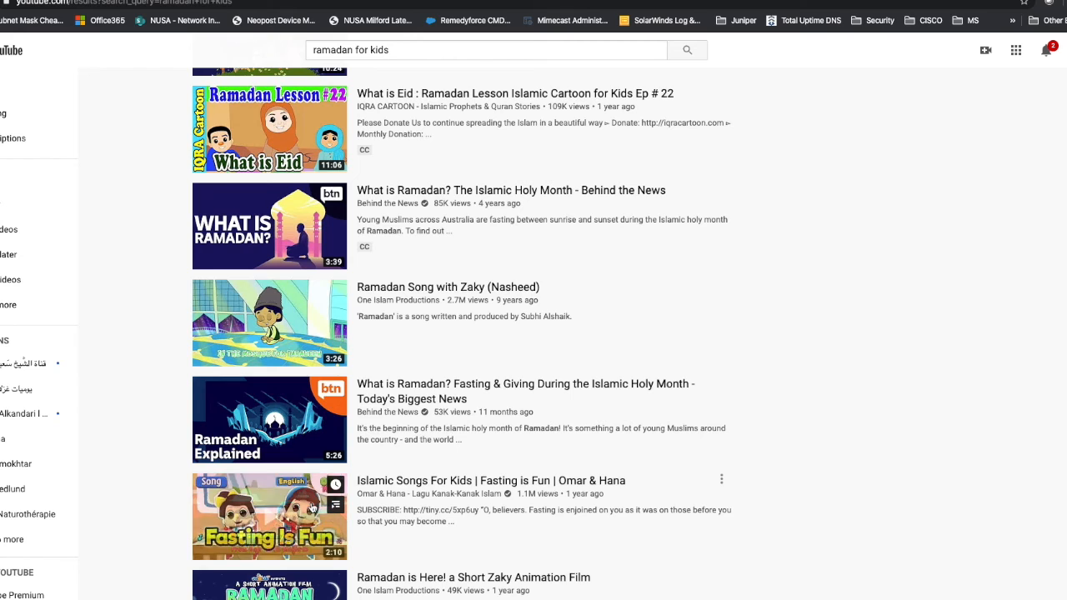
pyautogui.scroll(2, 300, 450)
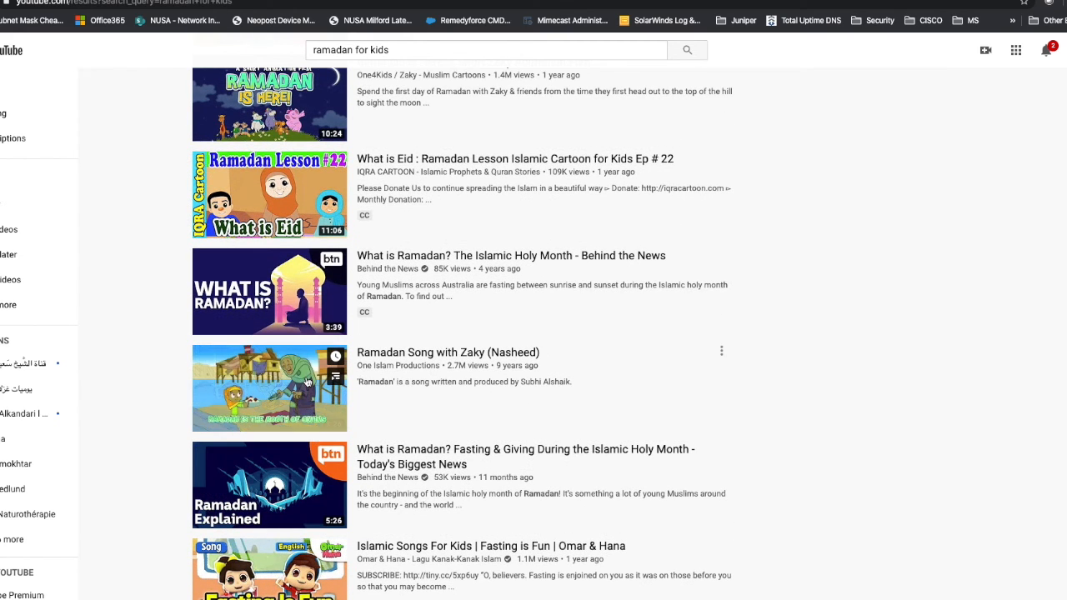
pyautogui.click(273, 377)
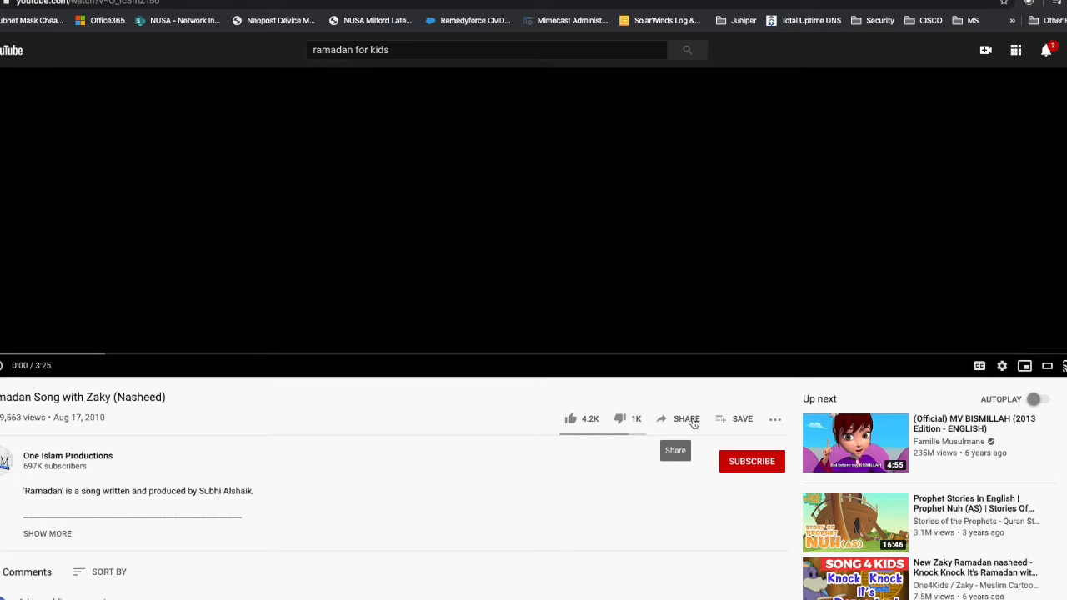
pyautogui.click(688, 420)
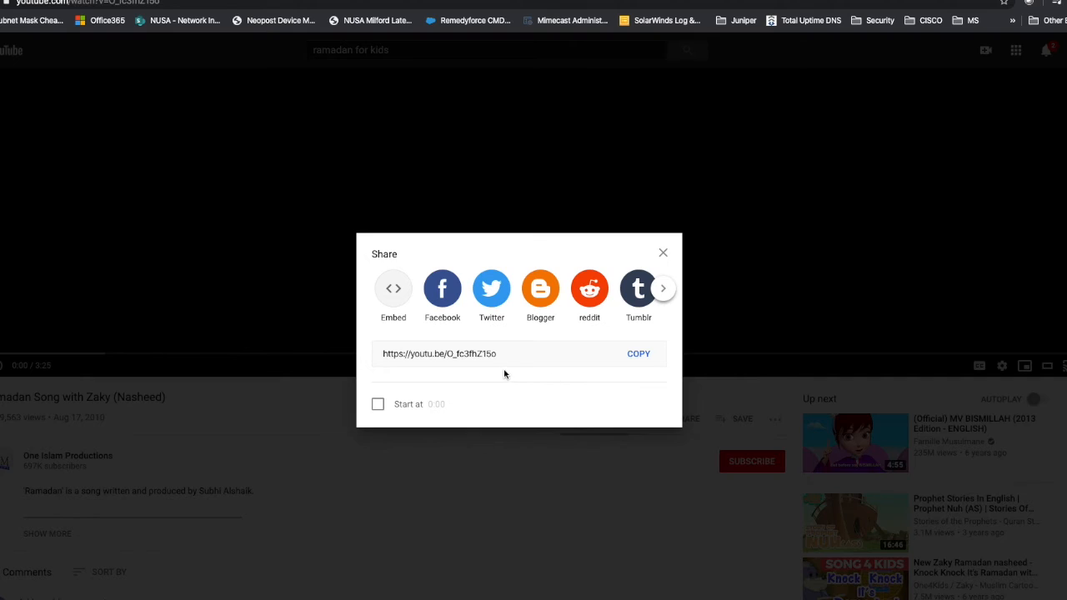
pyautogui.click(639, 357)
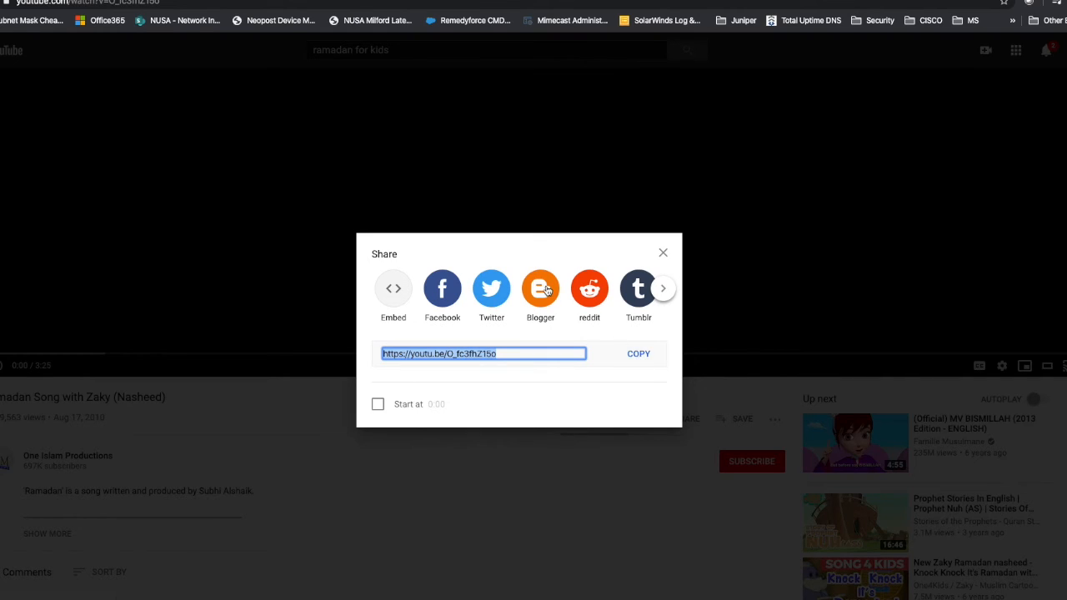
# - Return to the Edmodo quiz and attach the copied YouTube link to the fourth question without a title
pyautogui.click(104, 0)
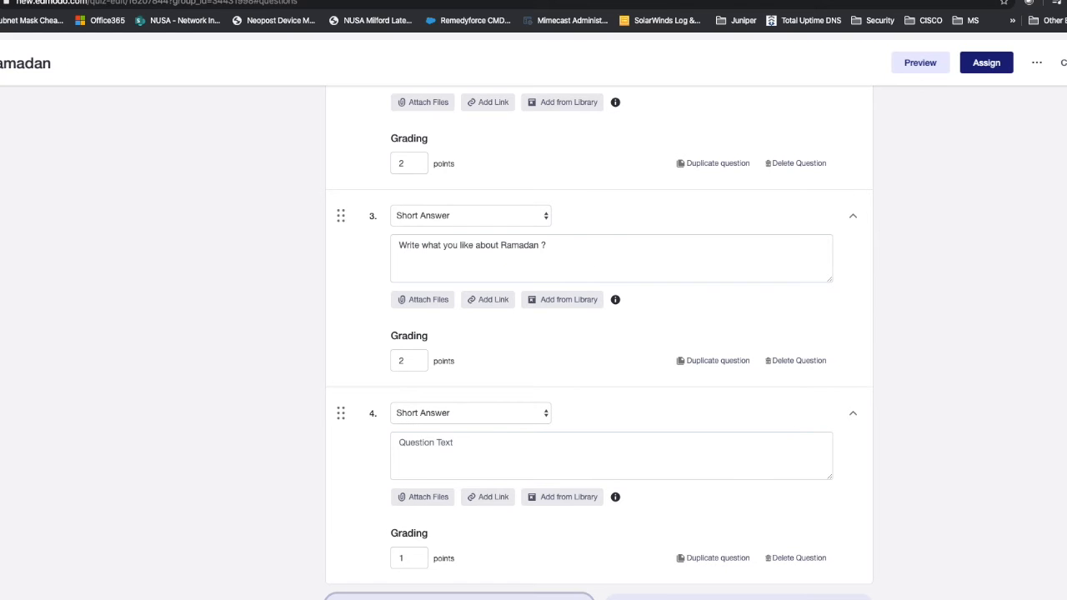
pyautogui.click(496, 502)
pyautogui.hotkey('ctrl', 'v')
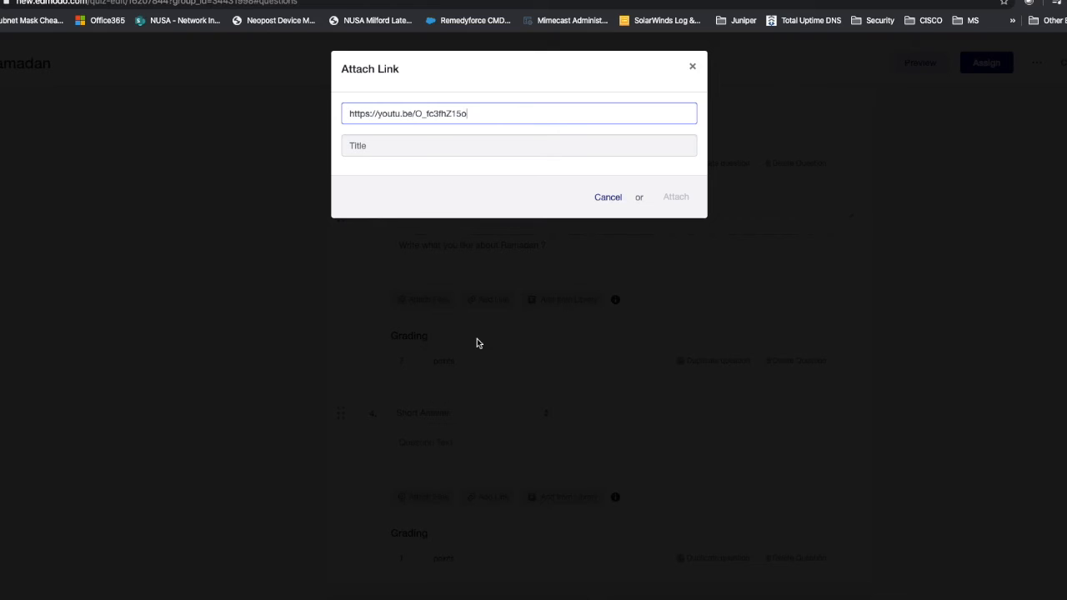
pyautogui.click(529, 186)
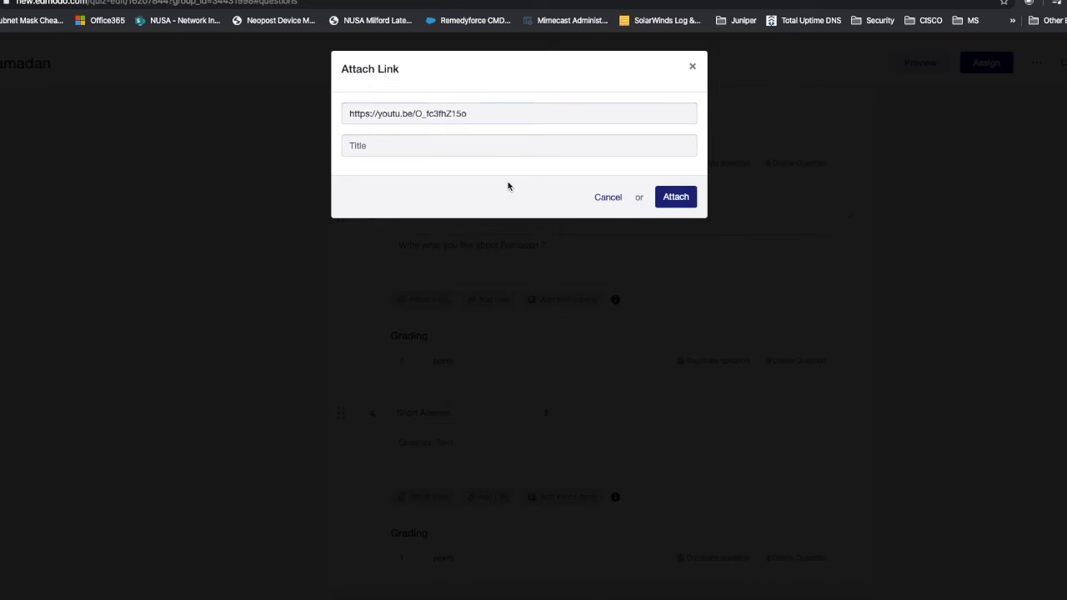
pyautogui.click(658, 198)
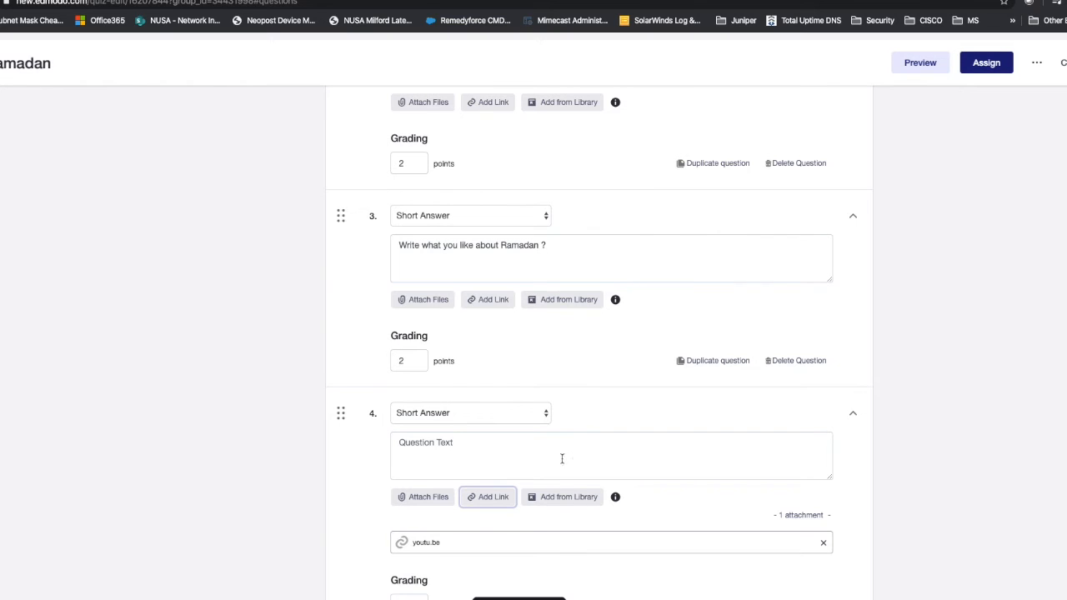
# - Enter "Write a sentence about you learned ?" as the fourth question's text
pyautogui.click(452, 453)
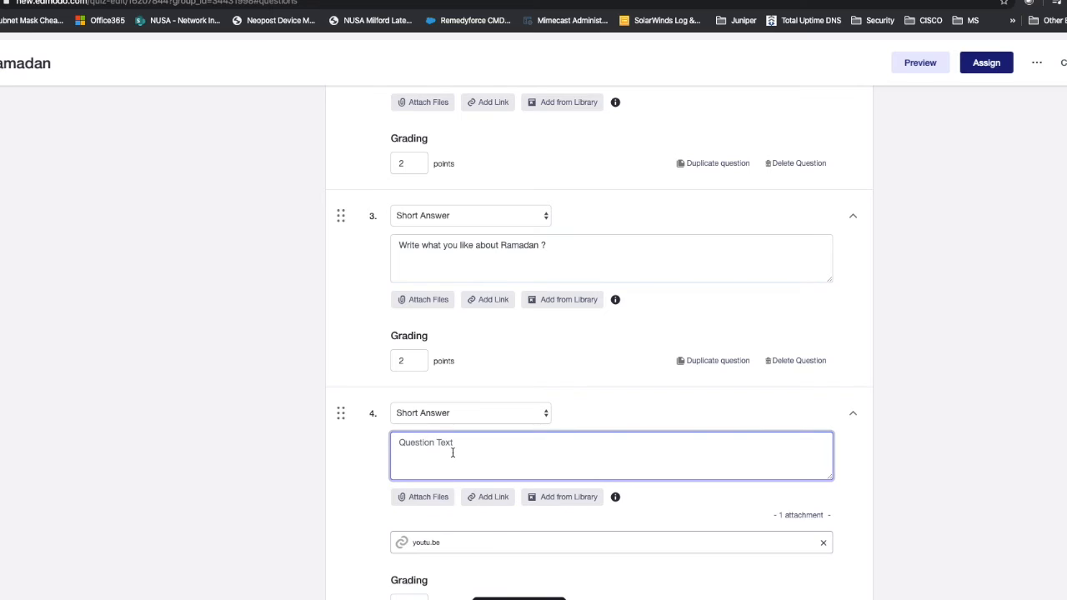
pyautogui.write('Write a su')
pyautogui.write('senternce')
pyautogui.write('nce a')
pyautogui.press('BackSpace')
pyautogui.press('BackSpace')
pyautogui.write('about what')
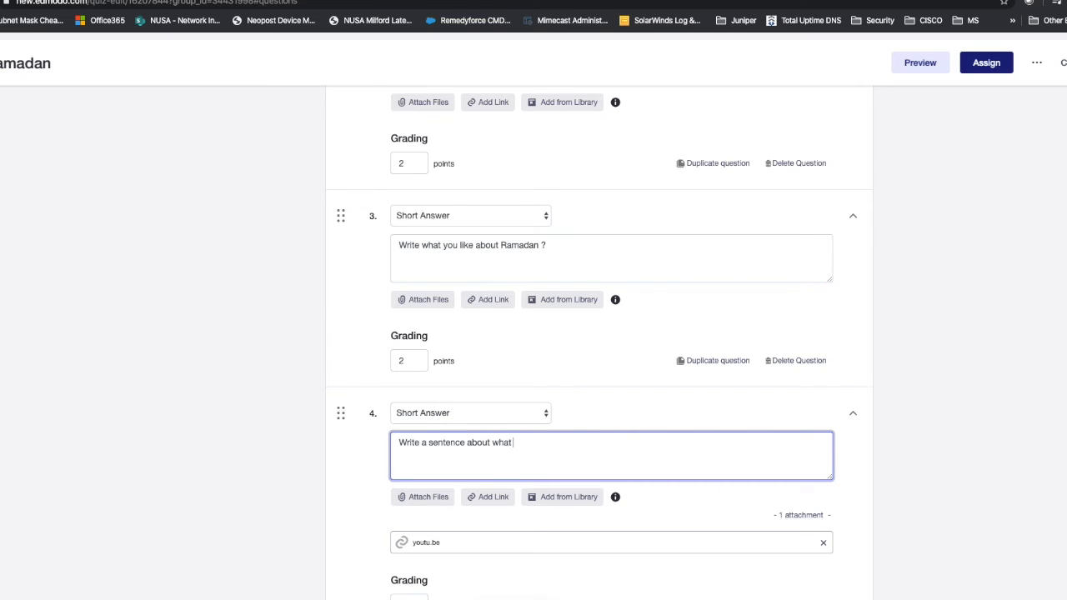
pyautogui.press('BackSpace')
pyautogui.press('BackSpace')
pyautogui.press('BackSpace')
pyautogui.press('BackSpace')
pyautogui.write('you learne')
# - Set the fourth question's grading to 4 points
pyautogui.scroll(-1, 533, 375)
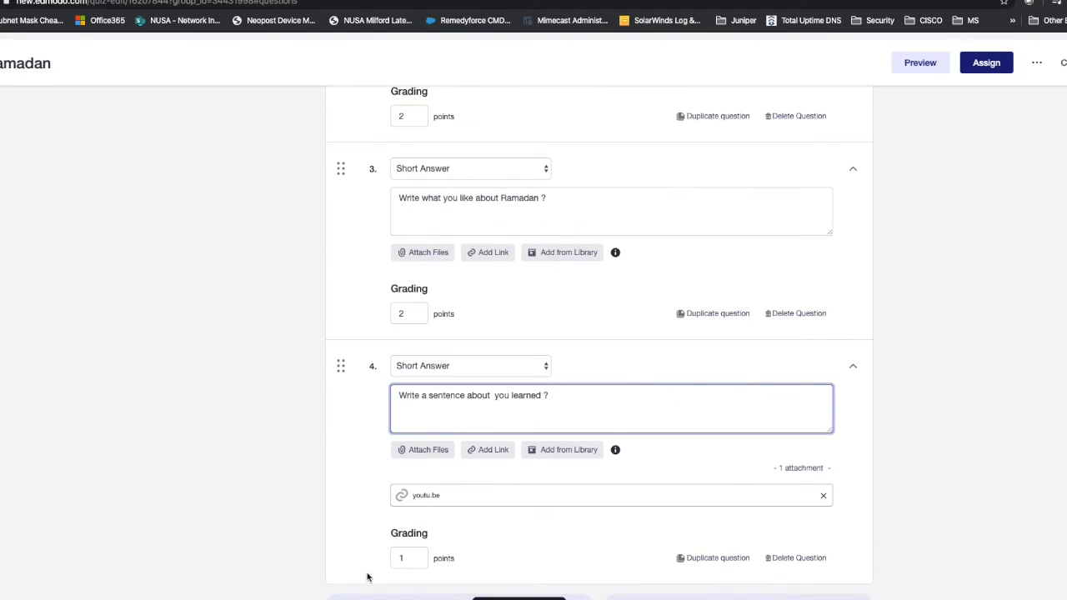
pyautogui.doubleClick(394, 558)
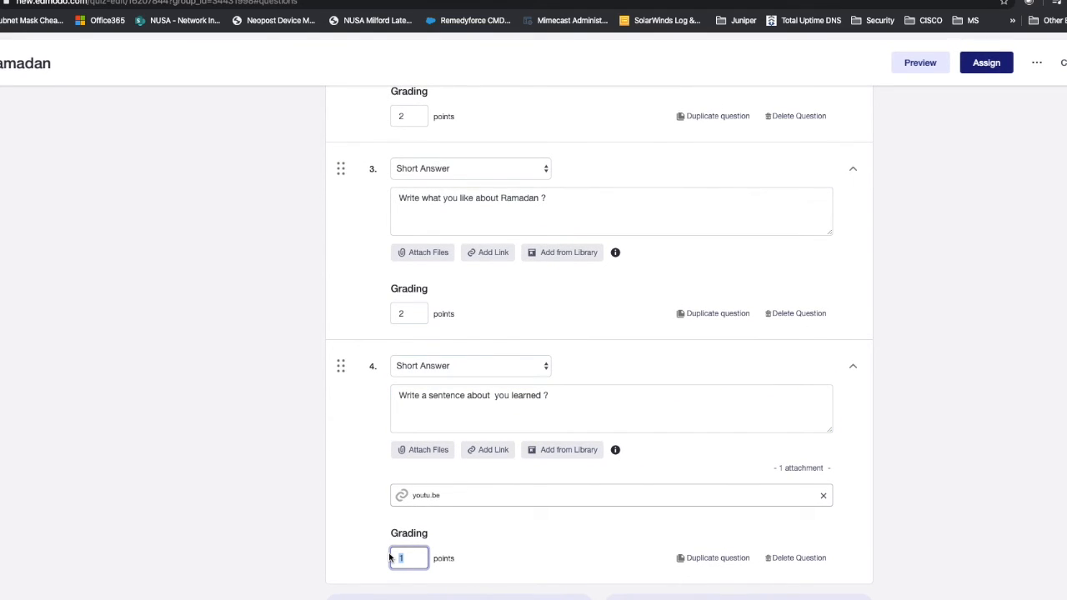
pyautogui.write('2')
pyautogui.scroll(5, 453, 479)
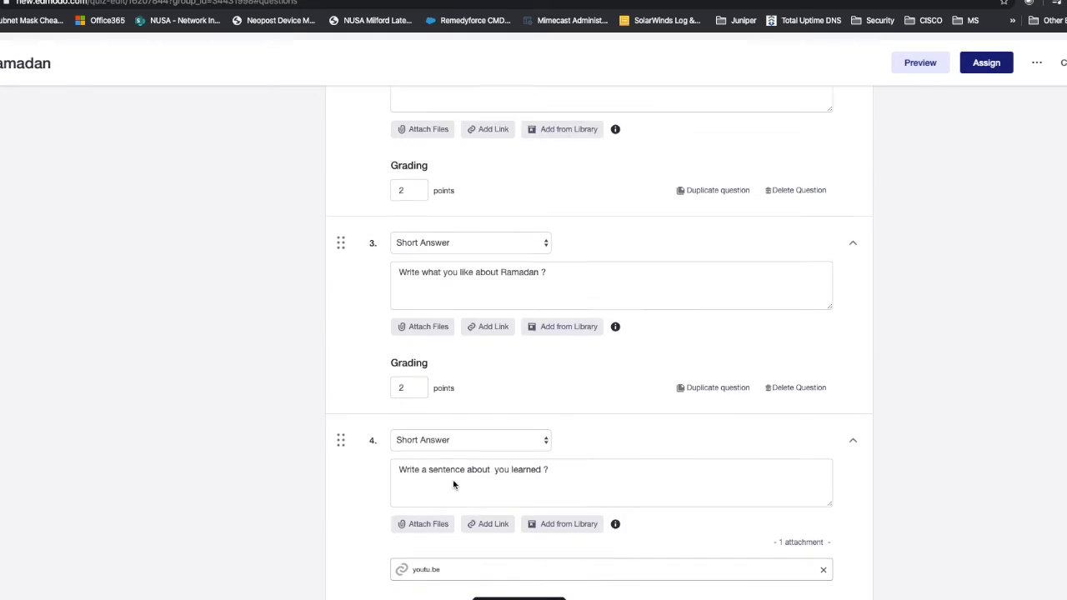
pyautogui.scroll(5, 452, 479)
pyautogui.press('BackSpace')
pyautogui.write('5')
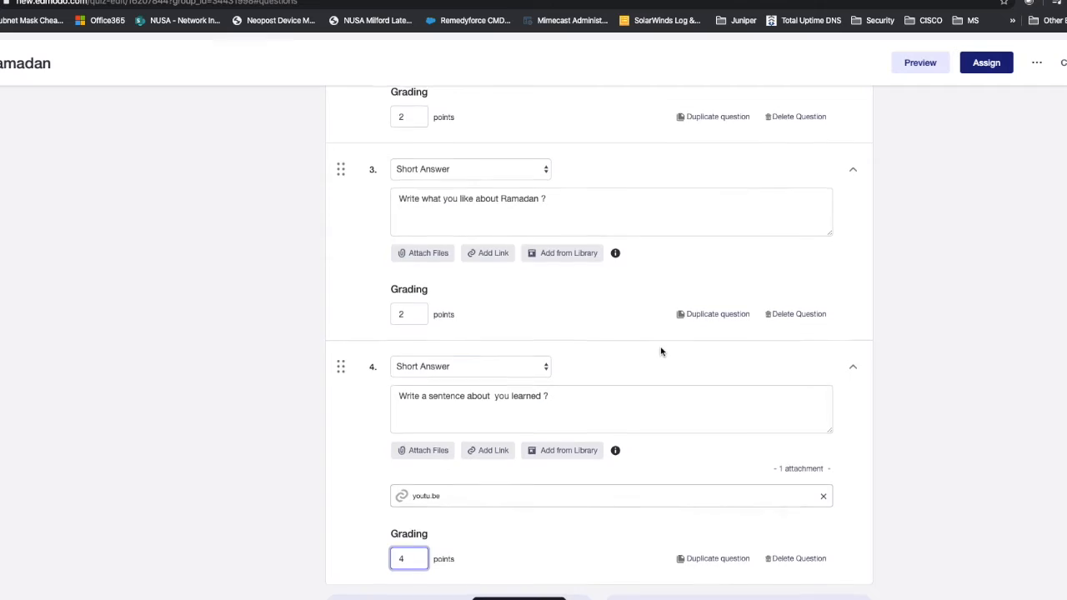
# - Review the Ramadan quiz in preview mode, going through all four questions
pyautogui.scroll(10, 715, 263)
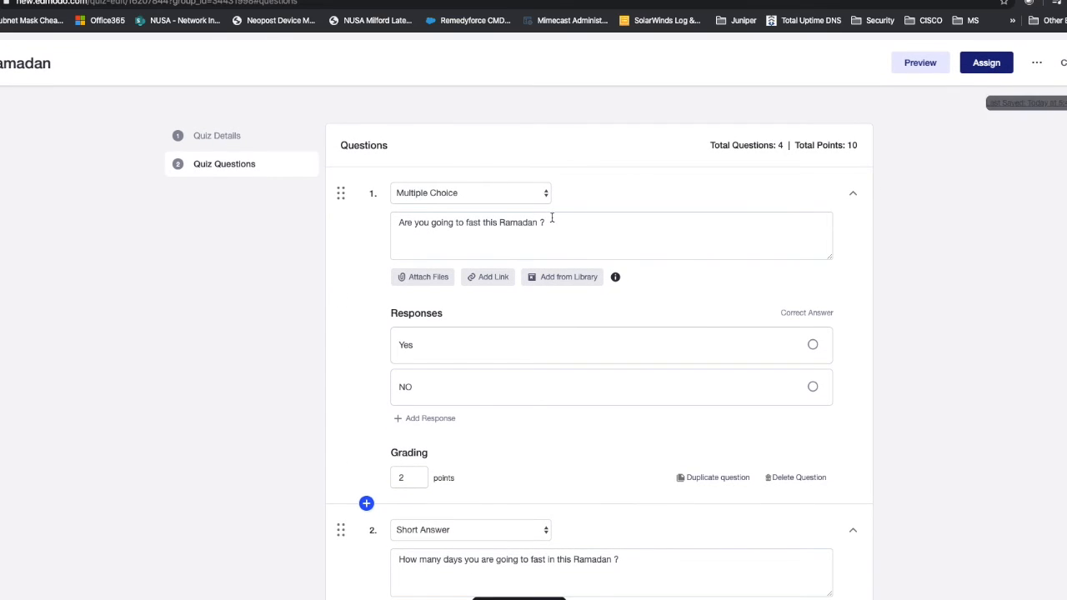
pyautogui.scroll(-3, 722, 262)
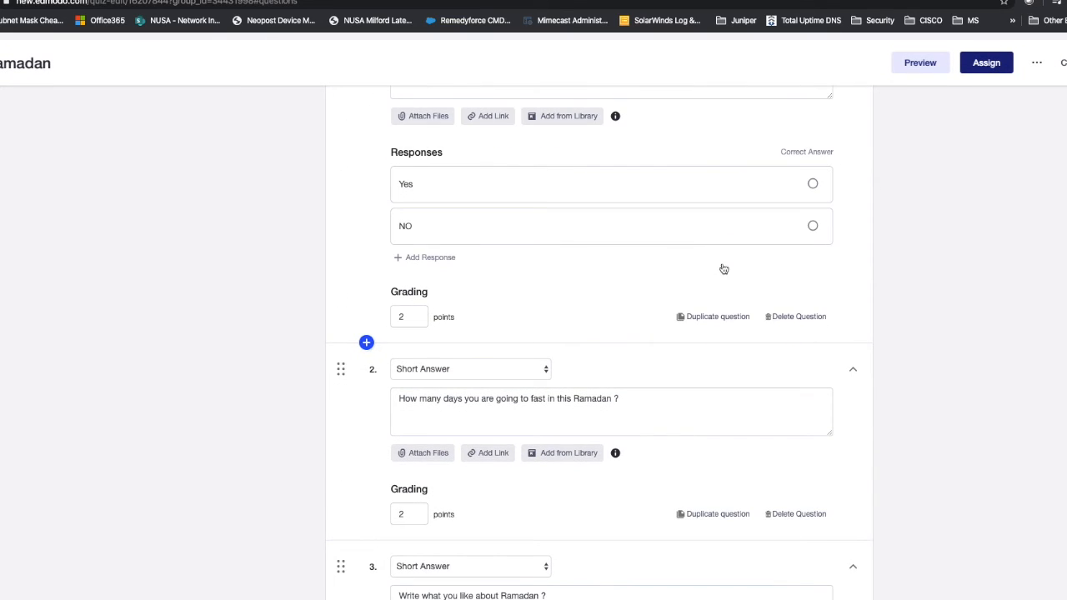
pyautogui.click(913, 68)
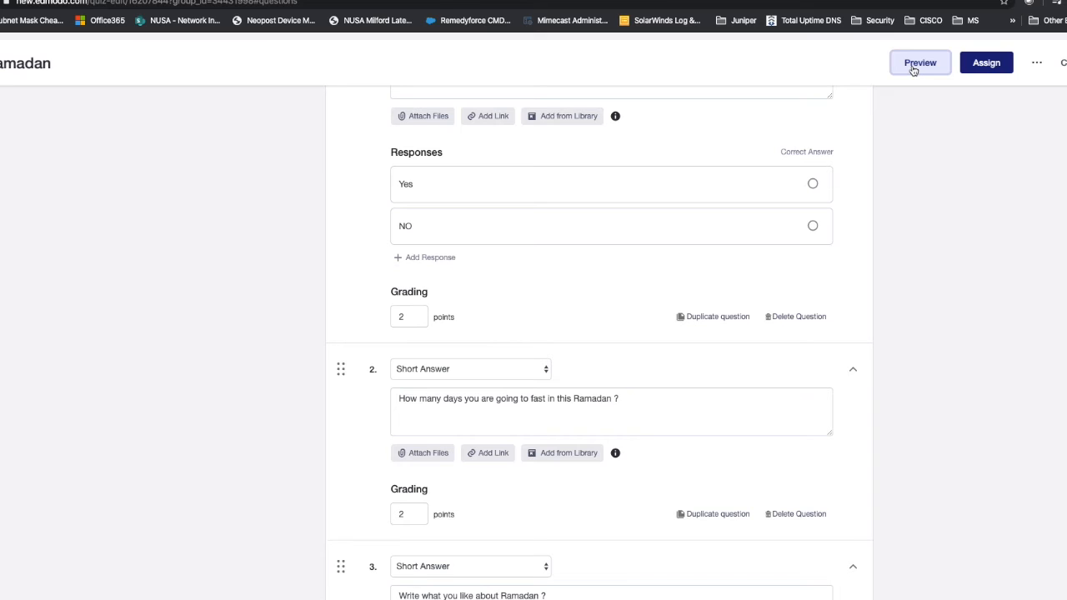
pyautogui.click(917, 64)
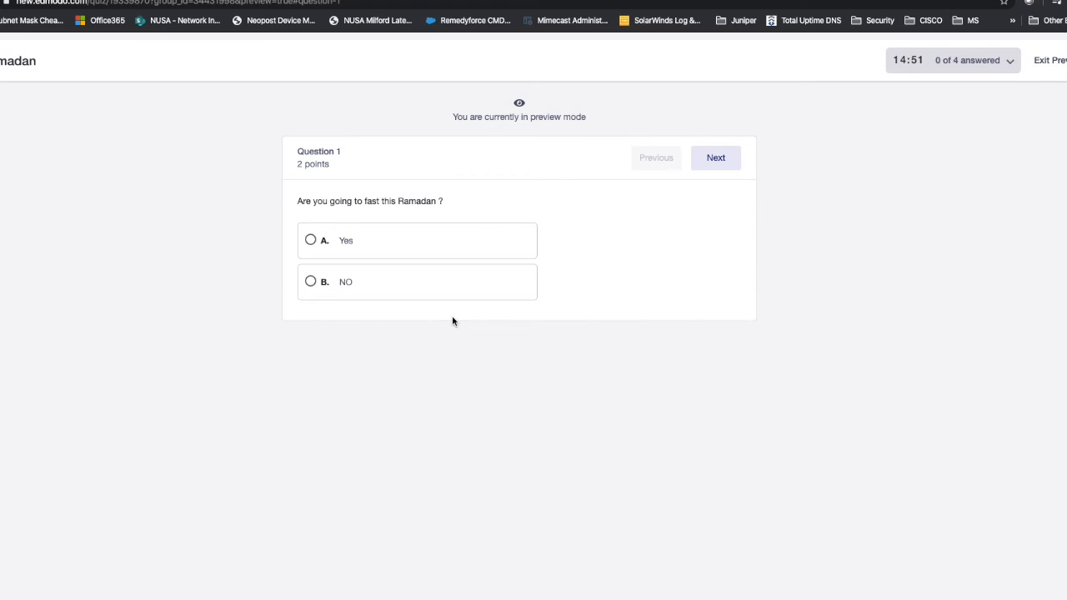
pyautogui.click(726, 170)
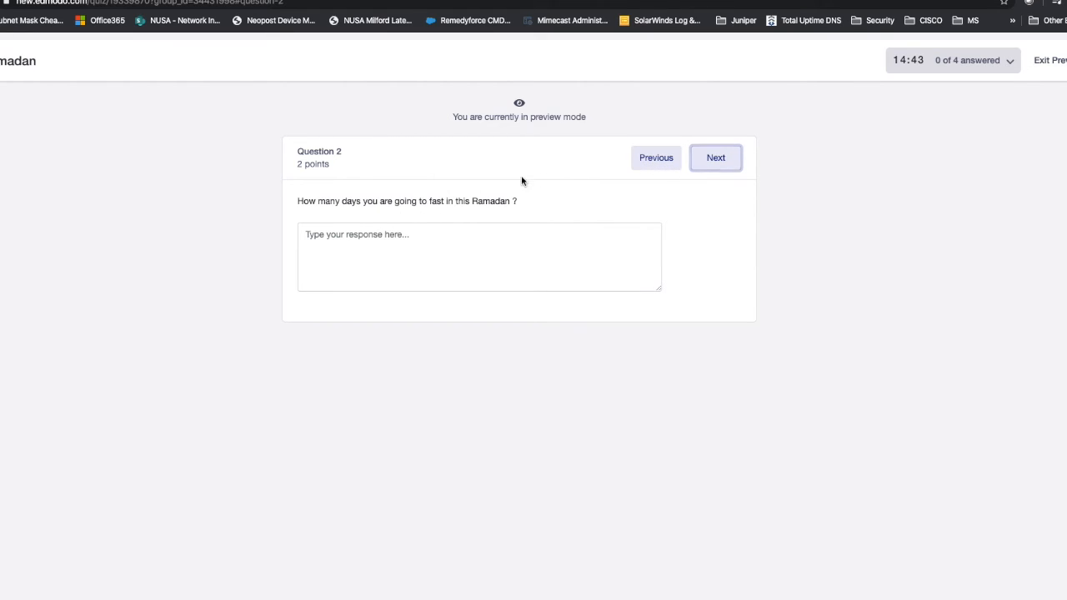
pyautogui.click(716, 169)
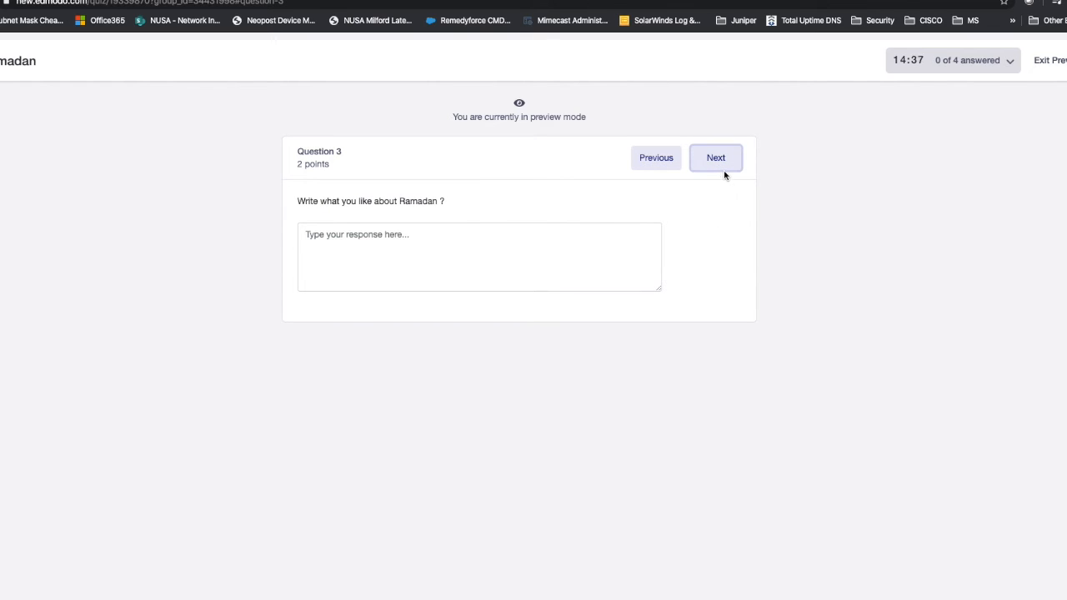
pyautogui.click(722, 167)
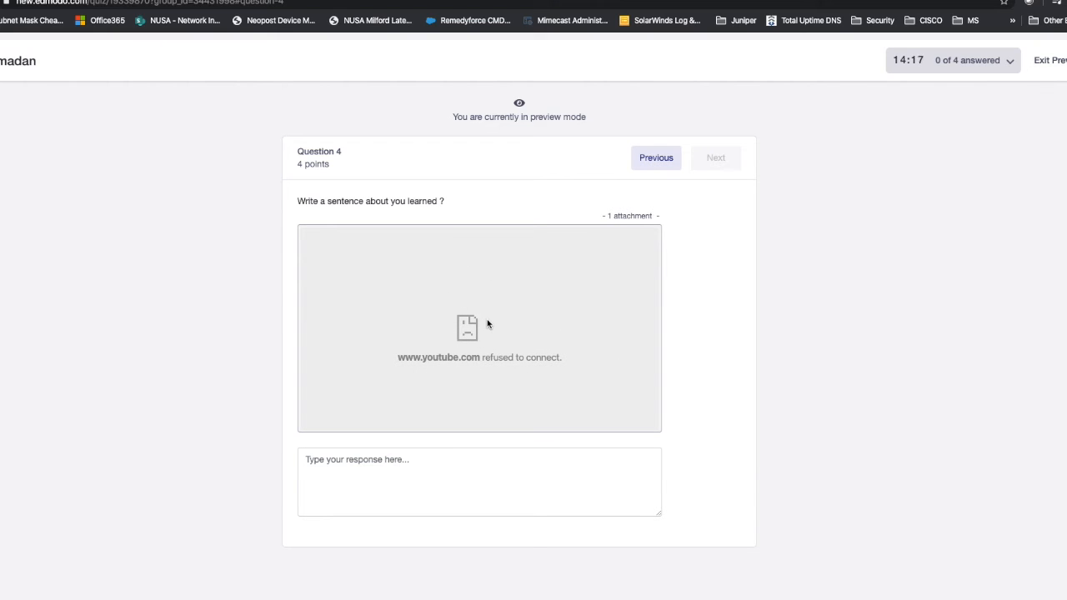
# - Exit the preview and view the quiz's assignment options without assigning it
pyautogui.click(1048, 67)
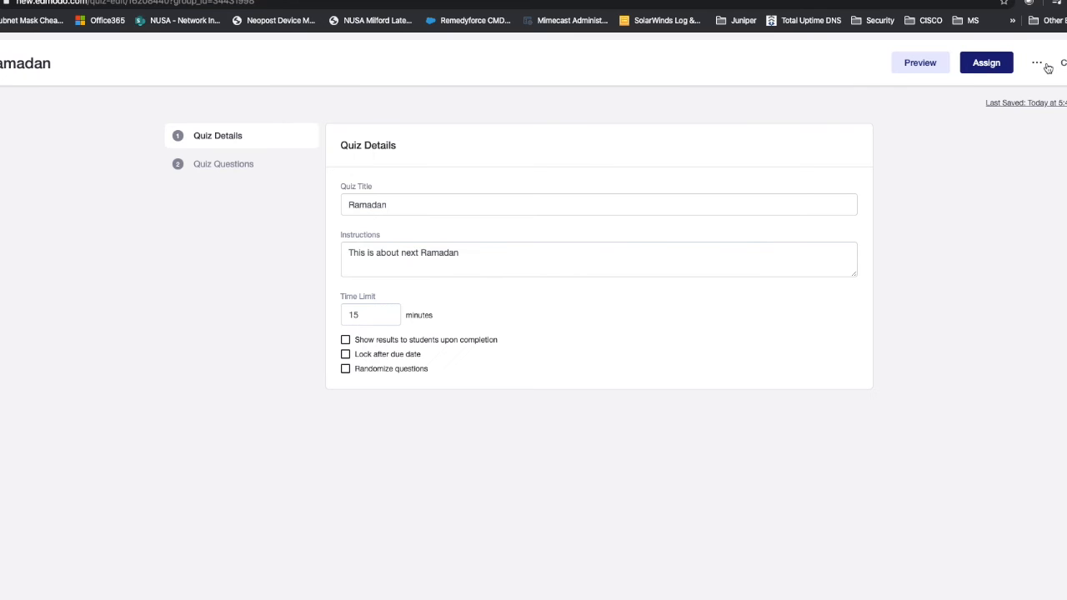
pyautogui.click(988, 73)
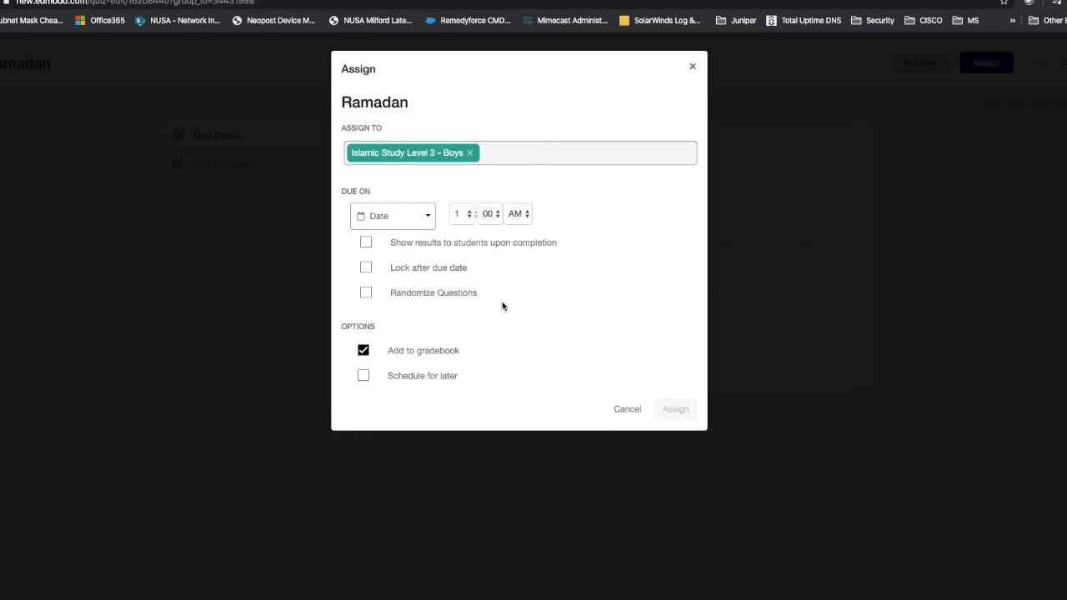
pyautogui.click(693, 68)
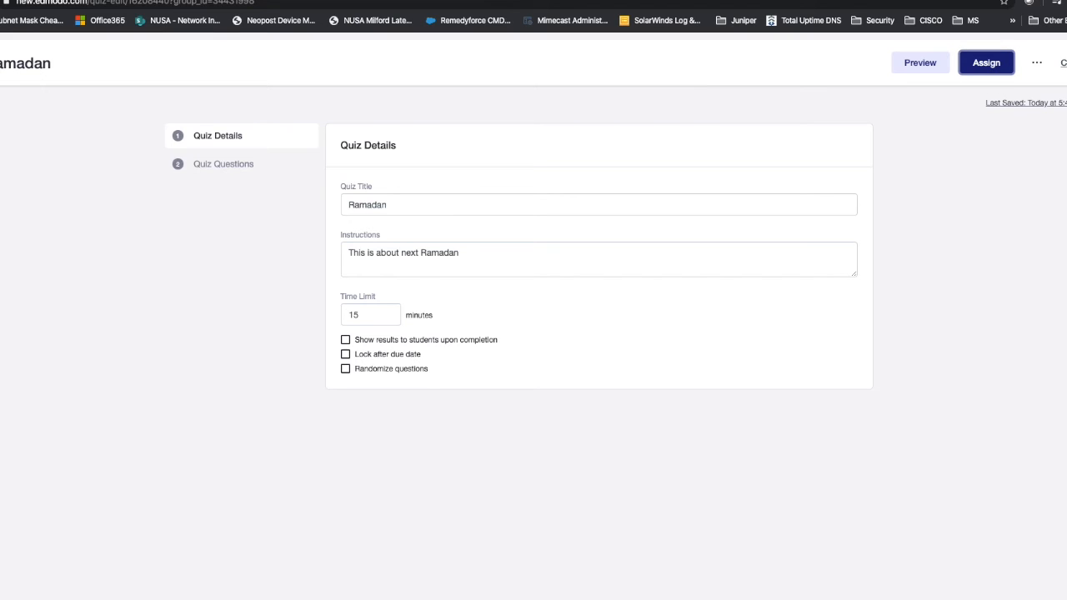
# - Append an underscore to the quiz title Ramadan
pyautogui.click(458, 208)
pyautogui.write('_')
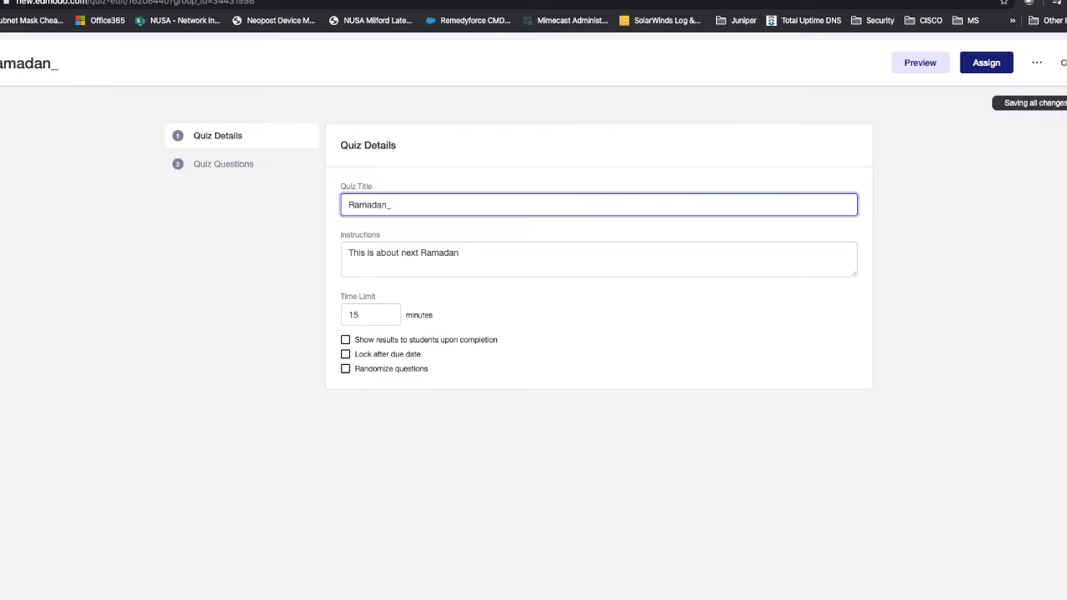
pyautogui.write('Wui')
pyautogui.press('BackSpace')
pyautogui.press('BackSpace')
pyautogui.press('BackSpace')
pyautogui.write('q')
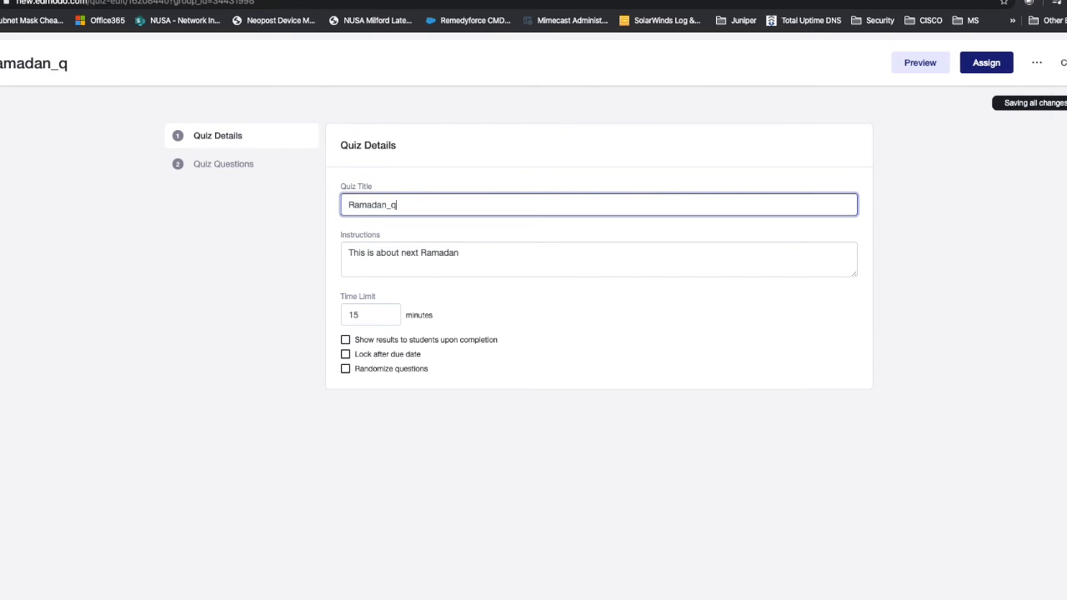
pyautogui.write('uick')
pyautogui.press('BackSpace')
pyautogui.press('BackSpace')
pyautogui.press('BackSpace')
pyautogui.press('BackSpace')
pyautogui.press('BackSpace')
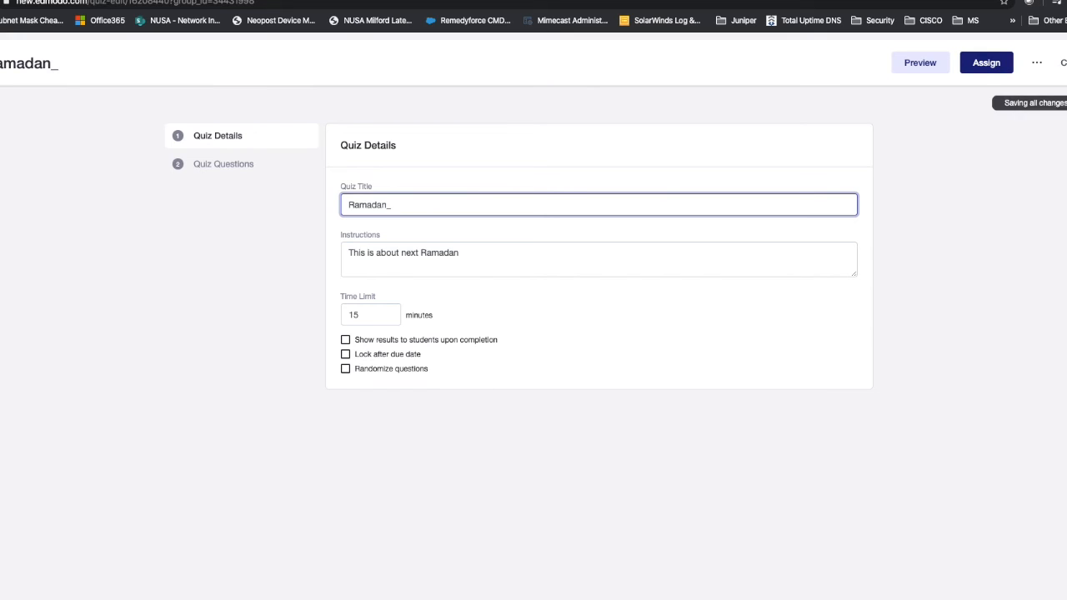
pyautogui.write('What')
pyautogui.press('BackSpace')
pyautogui.press('BackSpace')
pyautogui.press('BackSpace')
pyautogui.press('BackSpace')
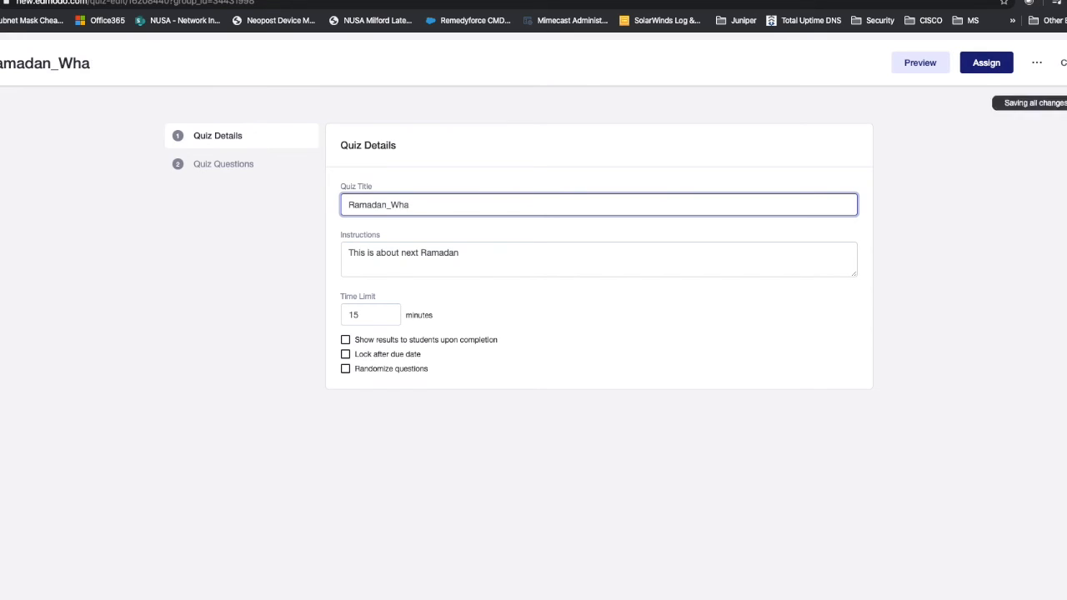
pyautogui.write('What to')
pyautogui.press('BackSpace')
pyautogui.press('BackSpace')
pyautogui.press('BackSpace')
pyautogui.press('BackSpace')
pyautogui.press('BackSpace')
pyautogui.press('BackSpace')
pyautogui.press('BackSpace')
# - Try to complete the quiz title as Ramadan_Planning
pyautogui.write('Pal')
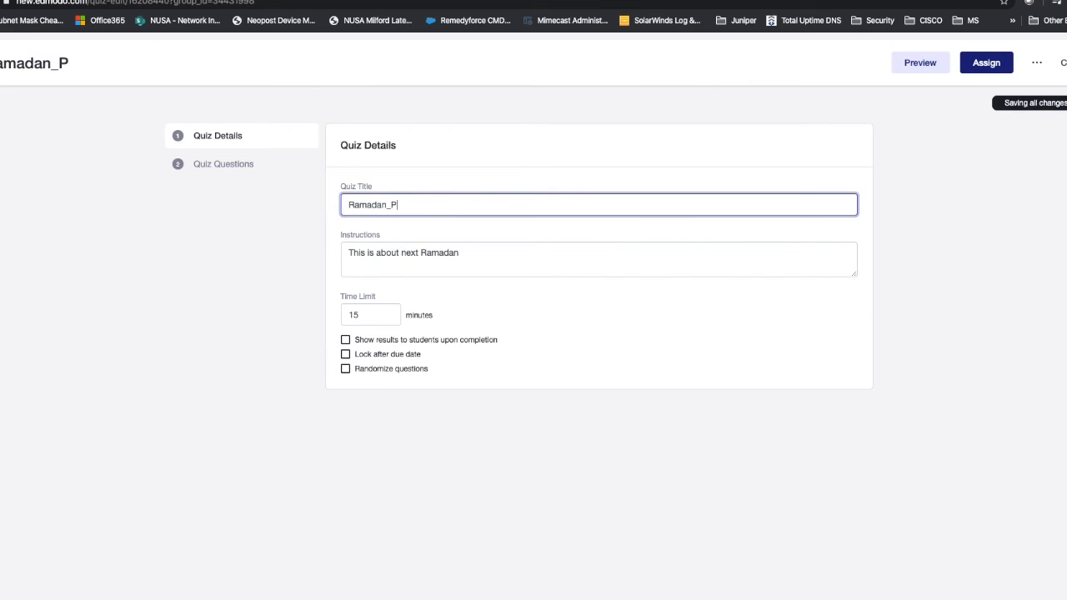
pyautogui.press('BackSpace')
pyautogui.press('BackSpace')
pyautogui.write('lanning')
pyautogui.click(264, 269)
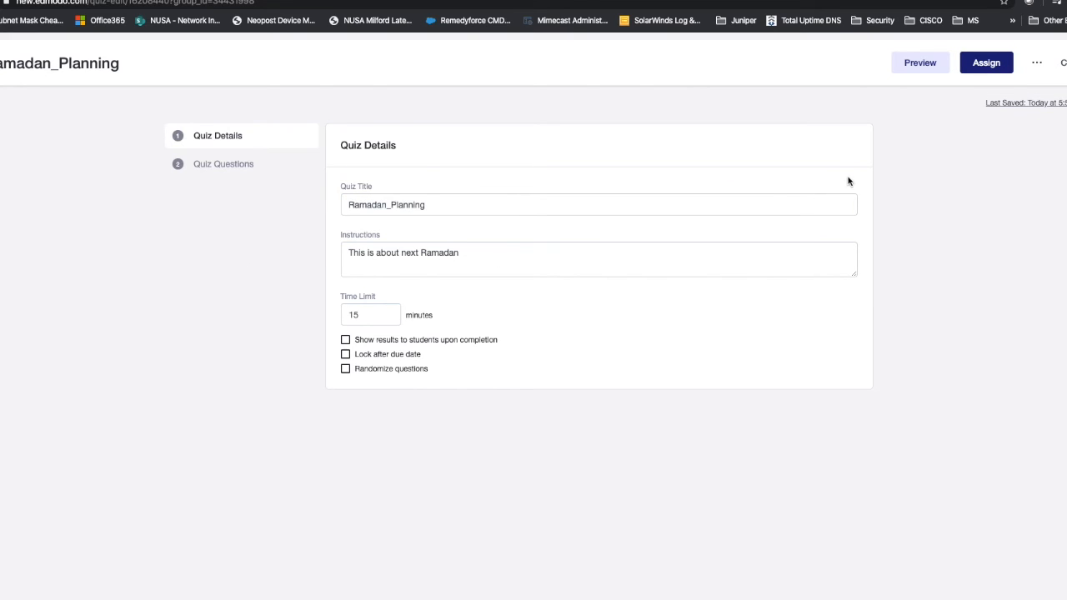
# - Try to put the prefix IS_L3_ before the quiz title and close the quiz editor
pyautogui.click(350, 206)
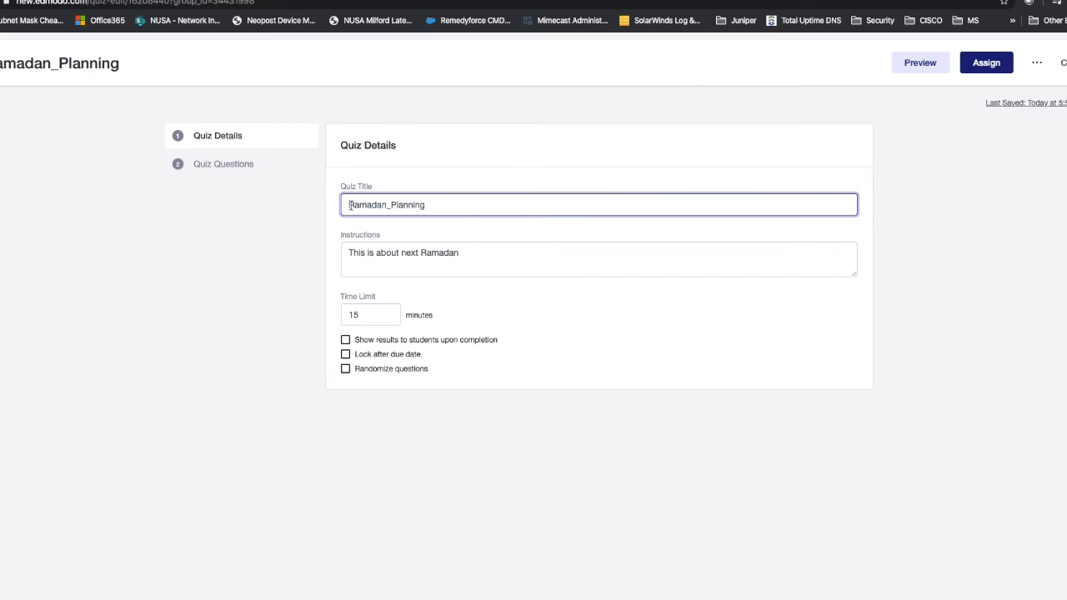
pyautogui.write('IS_L3')
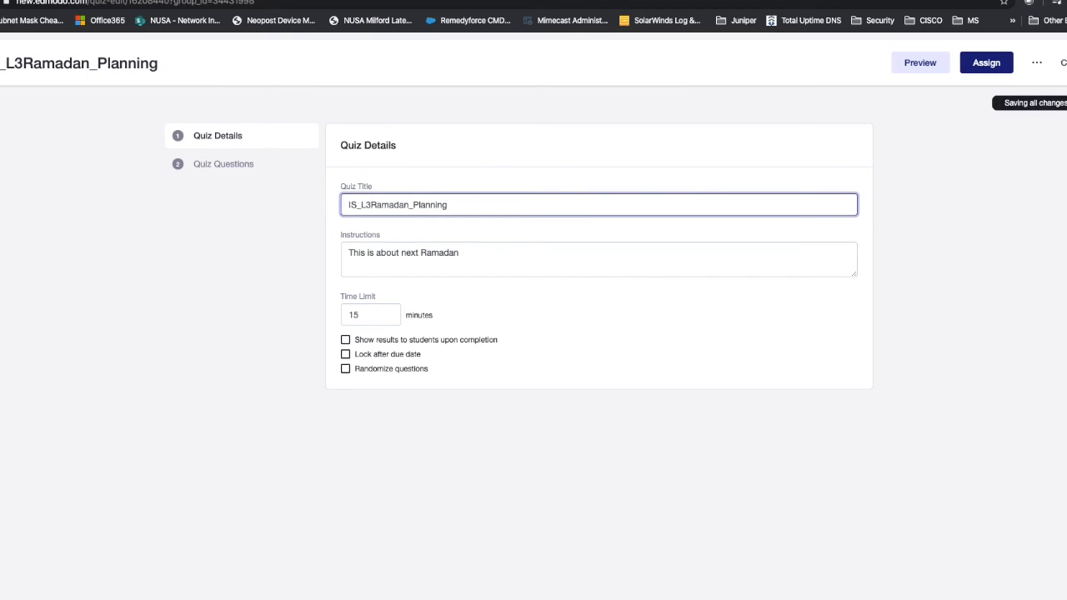
pyautogui.write('_')
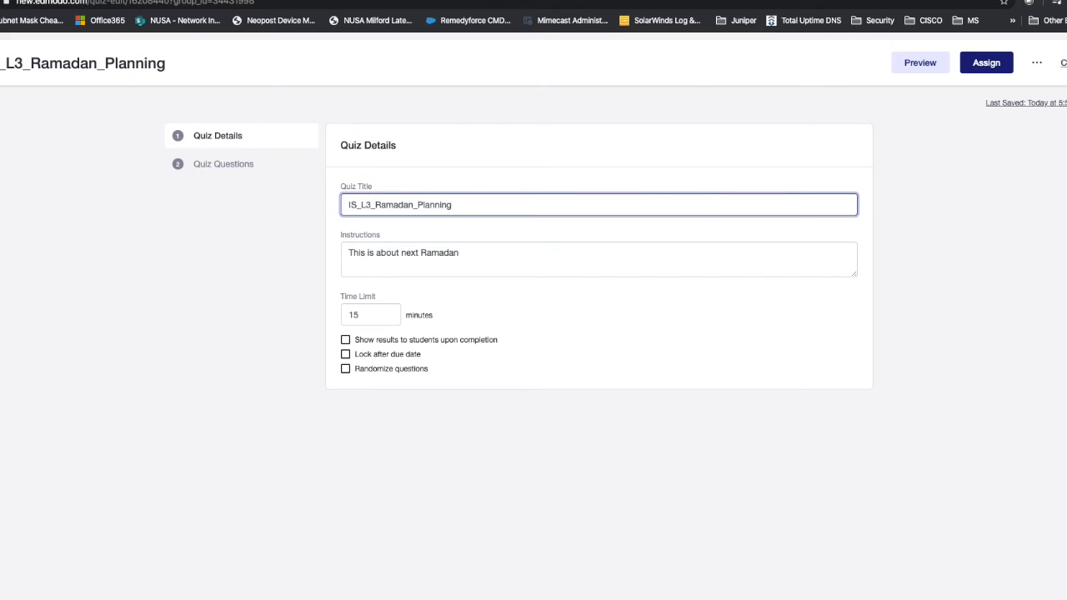
pyautogui.click(1062, 62)
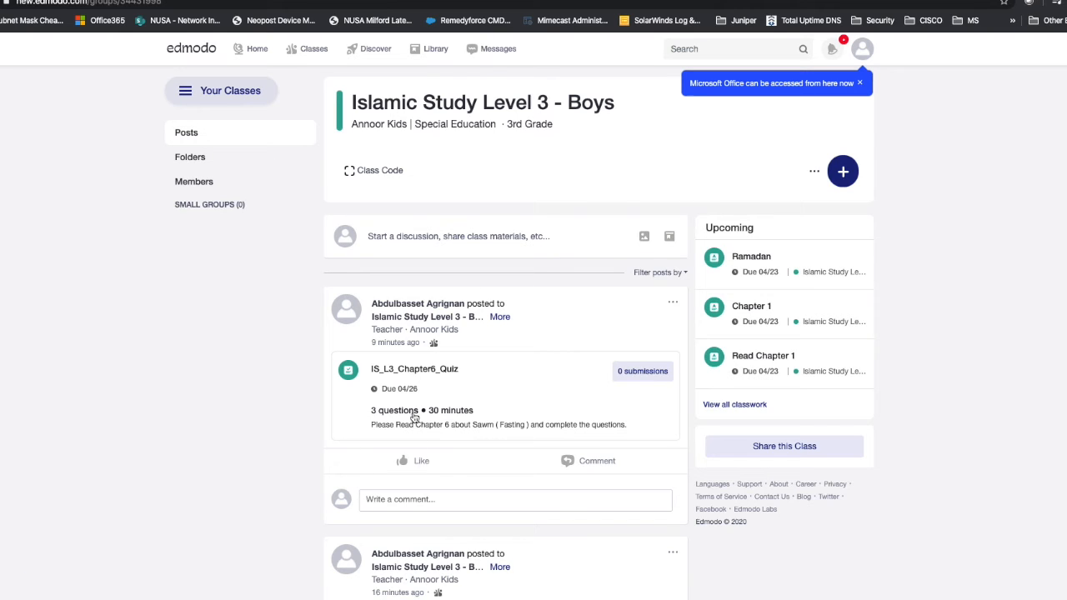
# - Find the first-listed Ramadan quiz in the Library's My Quizzes folder, review its questions and open it for editing
pyautogui.click(432, 51)
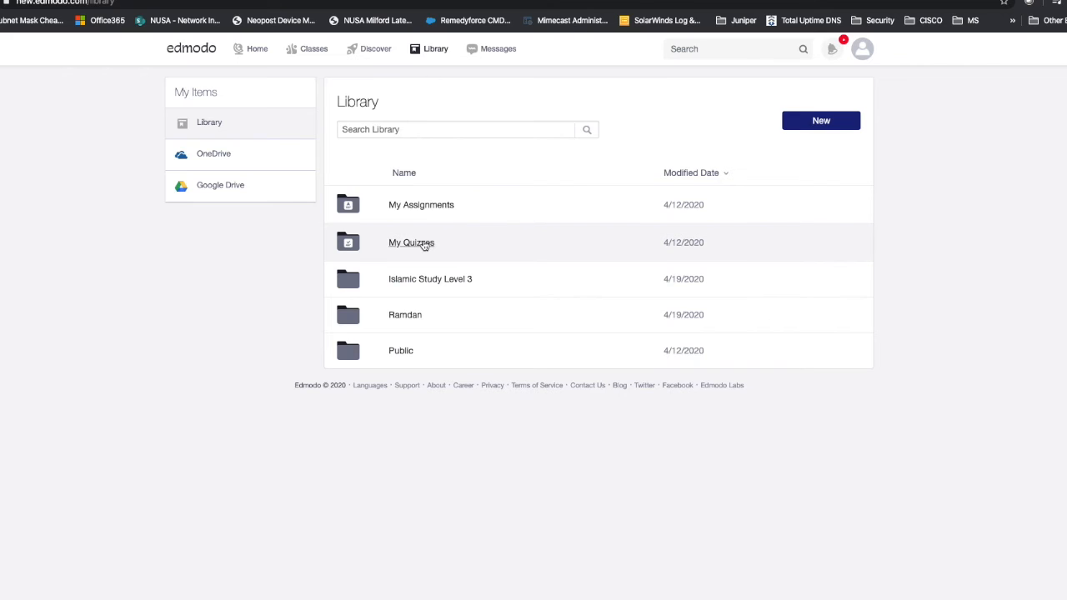
pyautogui.click(425, 243)
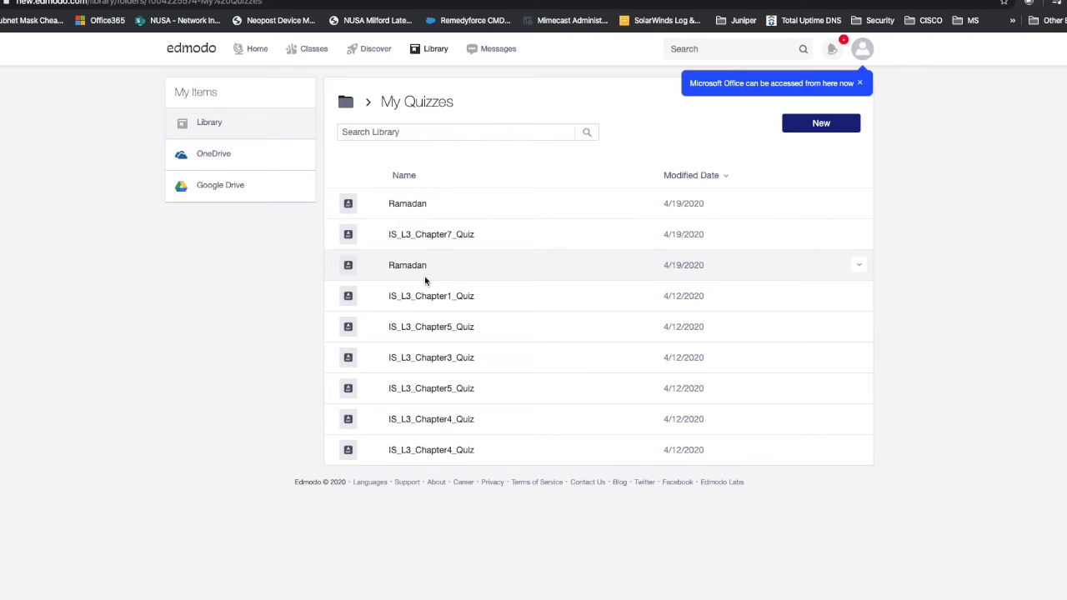
pyautogui.click(407, 205)
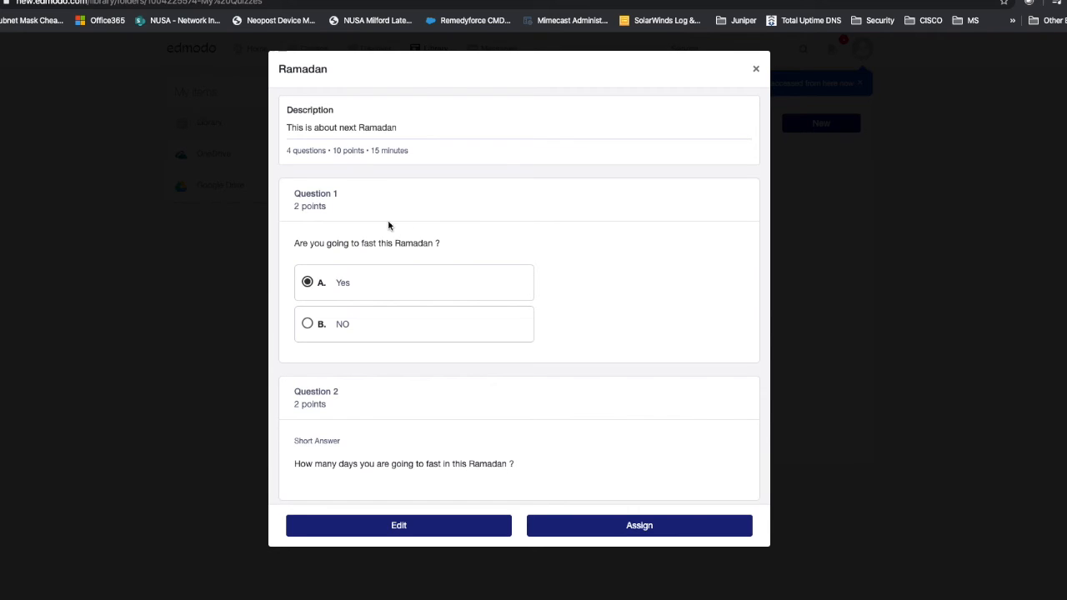
pyautogui.scroll(-6, 387, 225)
pyautogui.scroll(6, 388, 225)
pyautogui.click(408, 527)
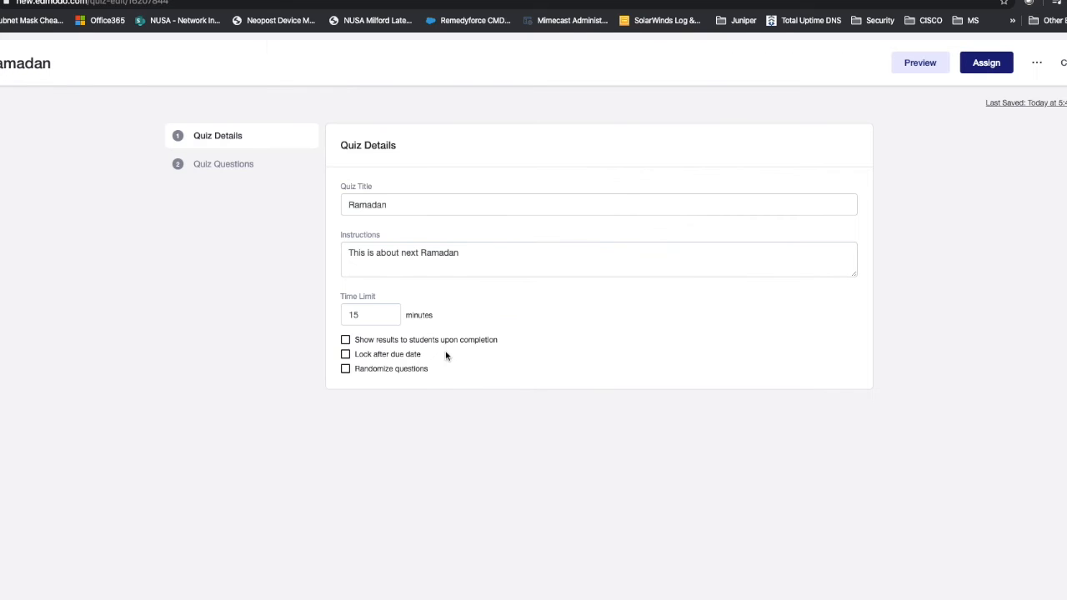
# - Rename the quiz as IS_L3_Ramadan_Planning and close the quiz editor
pyautogui.click(391, 206)
pyautogui.write('_')
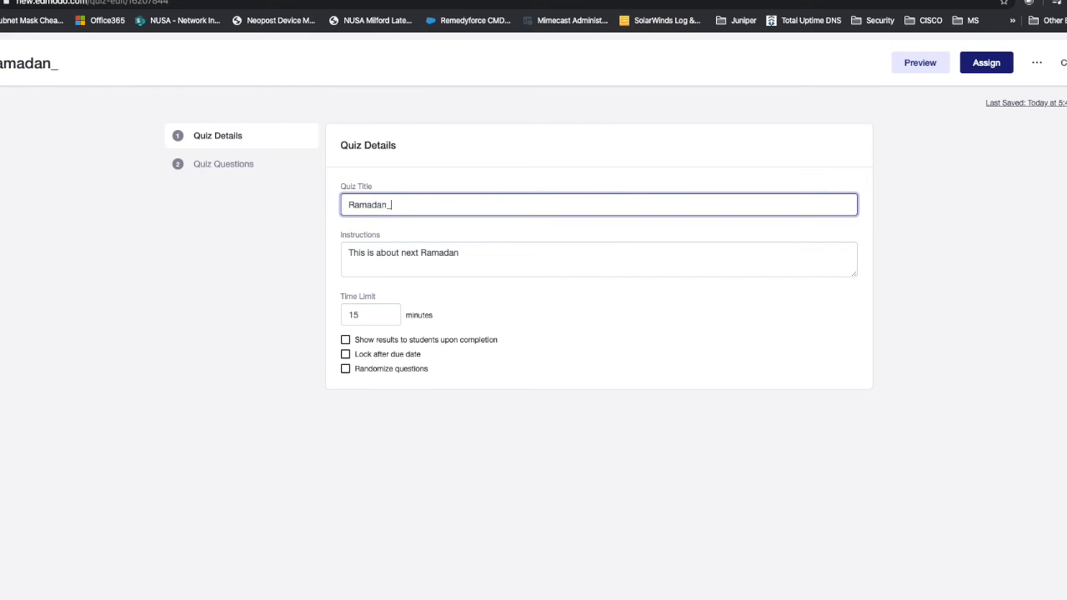
pyautogui.write('Planning')
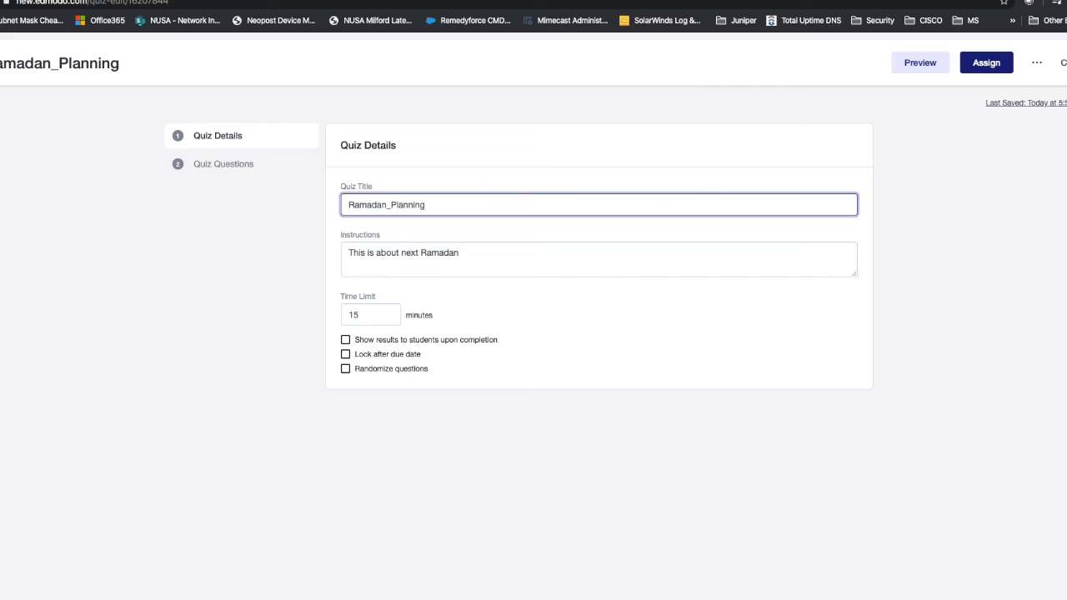
pyautogui.write('IS_')
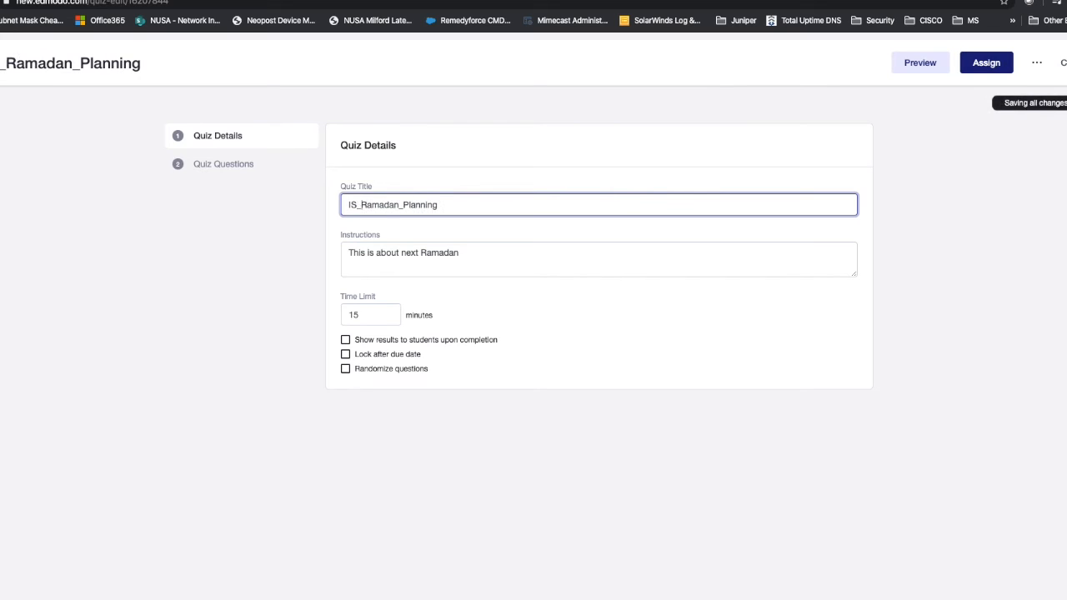
pyautogui.write('L3')
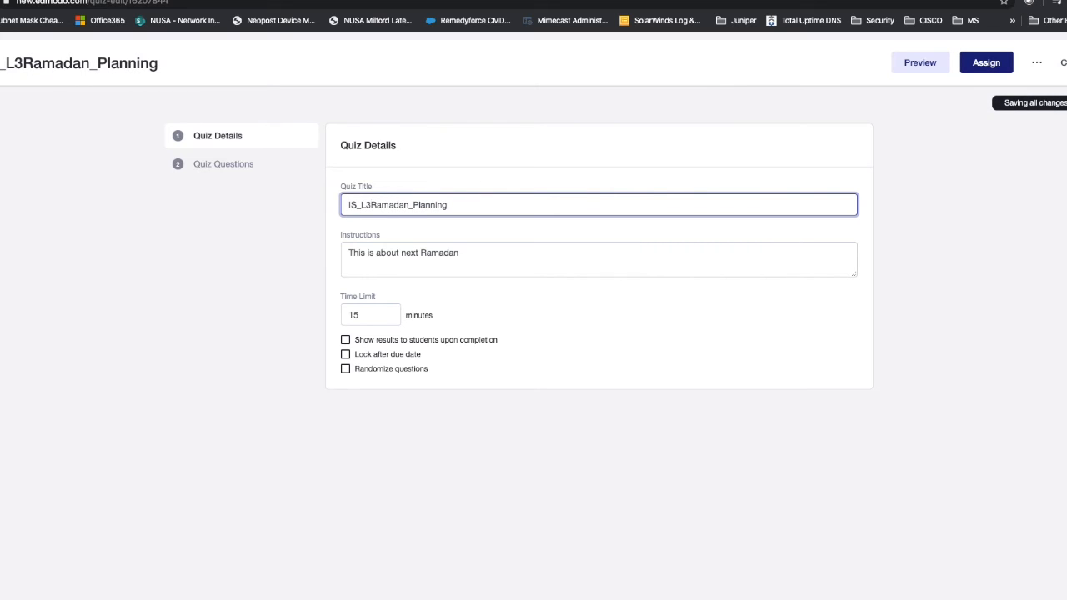
pyautogui.write('_')
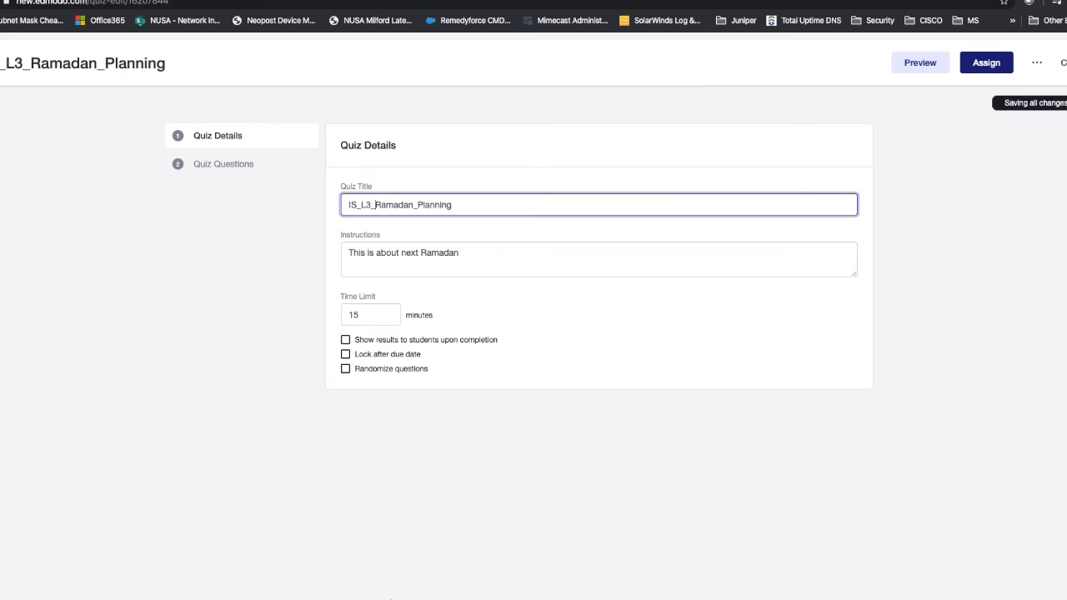
pyautogui.click(1037, 65)
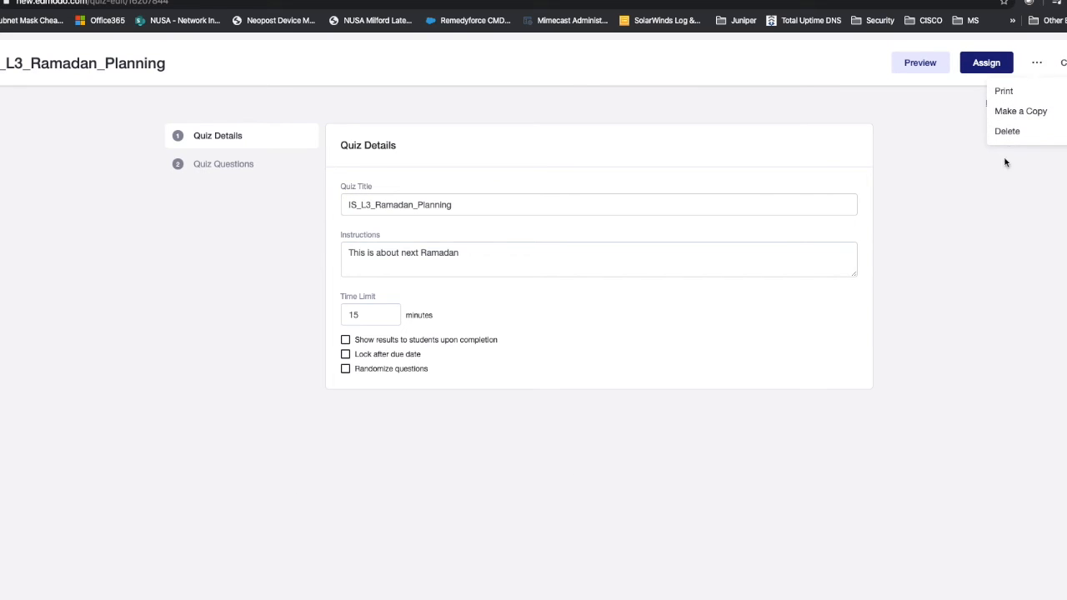
pyautogui.click(977, 192)
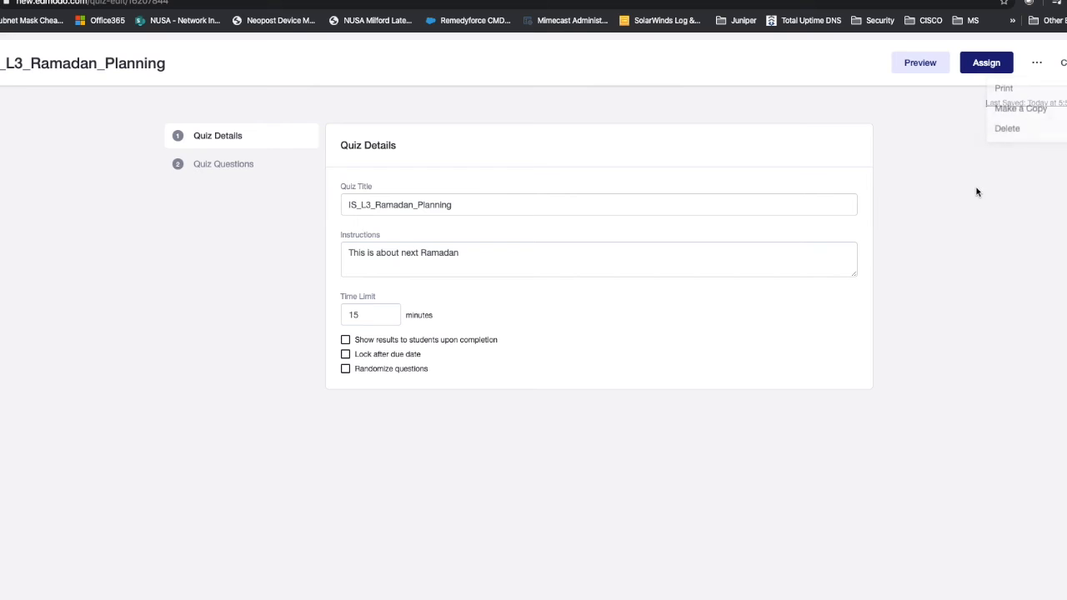
pyautogui.click(1063, 65)
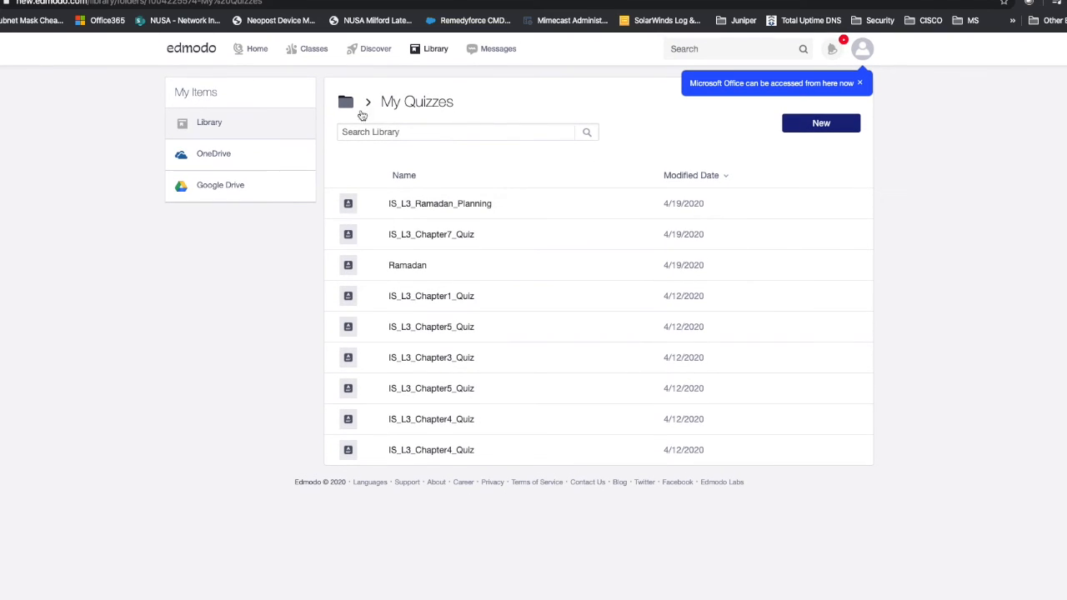
# - Move the IS_L3_Ramadan_Planning quiz from My Quizzes to the Ramdan folder
pyautogui.click(859, 205)
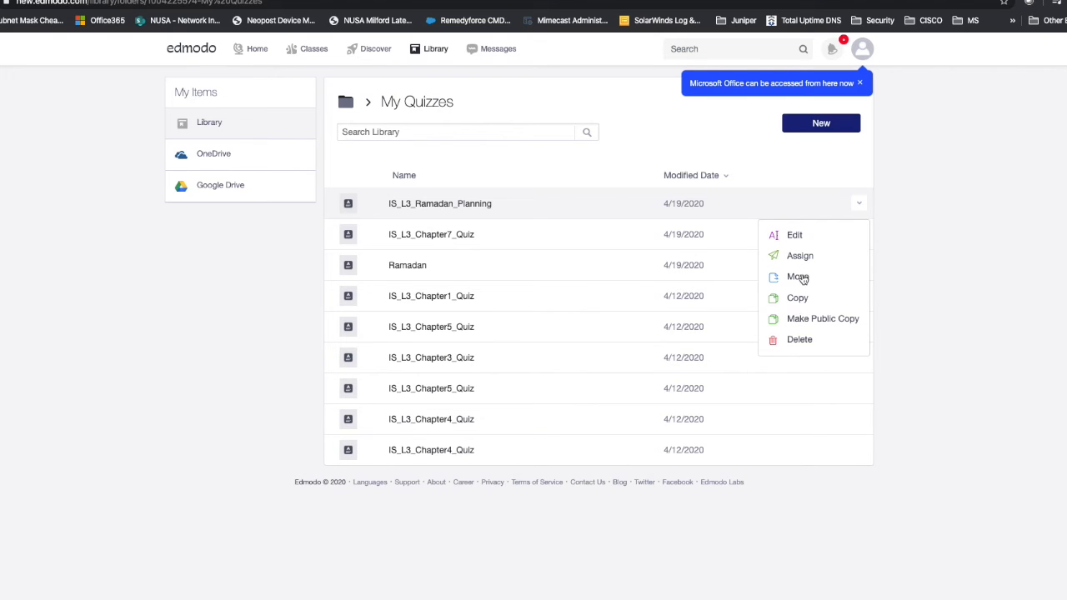
pyautogui.click(797, 276)
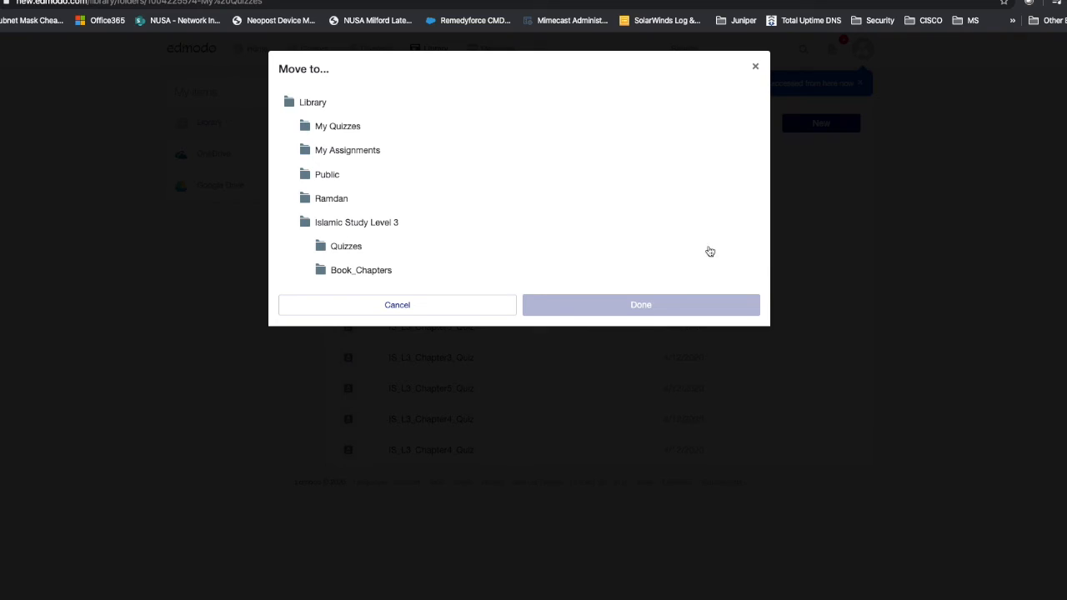
pyautogui.click(338, 198)
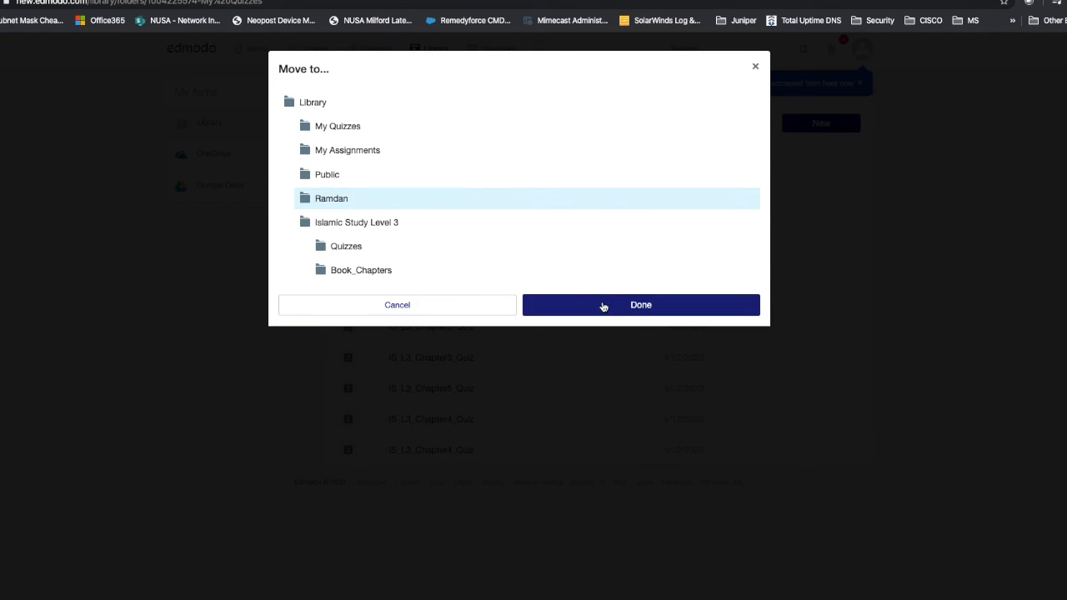
pyautogui.click(603, 305)
# - Return to the Library's main list and open the Ramdan folder to check its contents
pyautogui.click(344, 100)
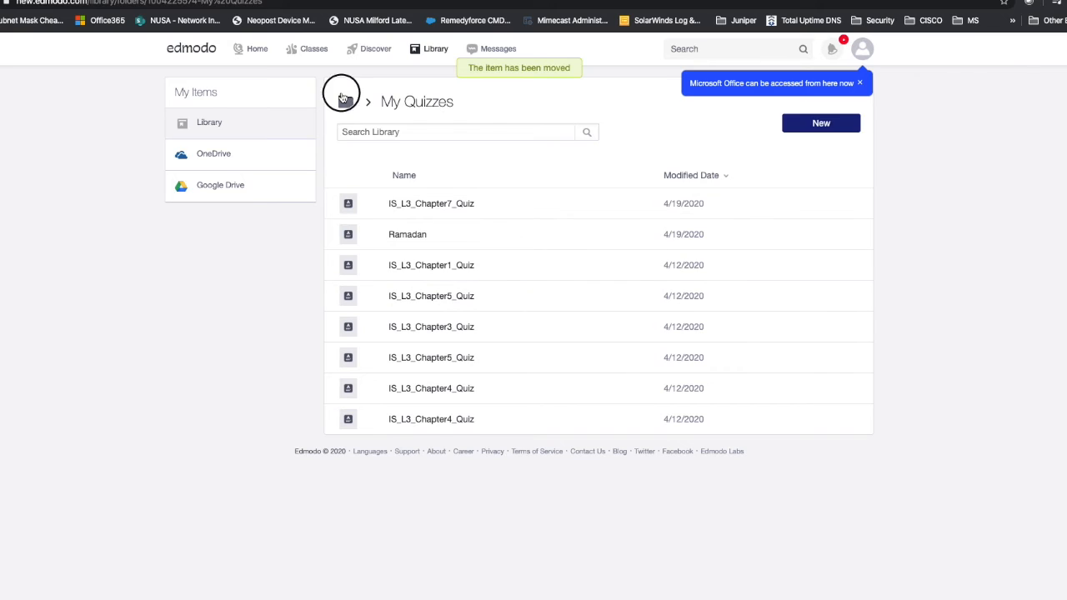
pyautogui.click(369, 128)
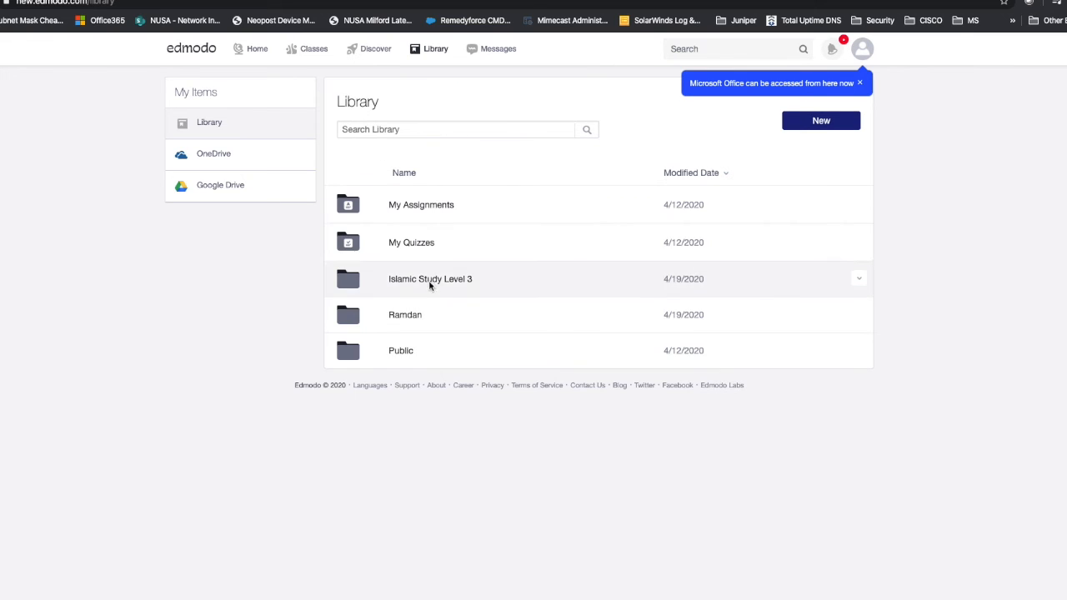
pyautogui.click(407, 315)
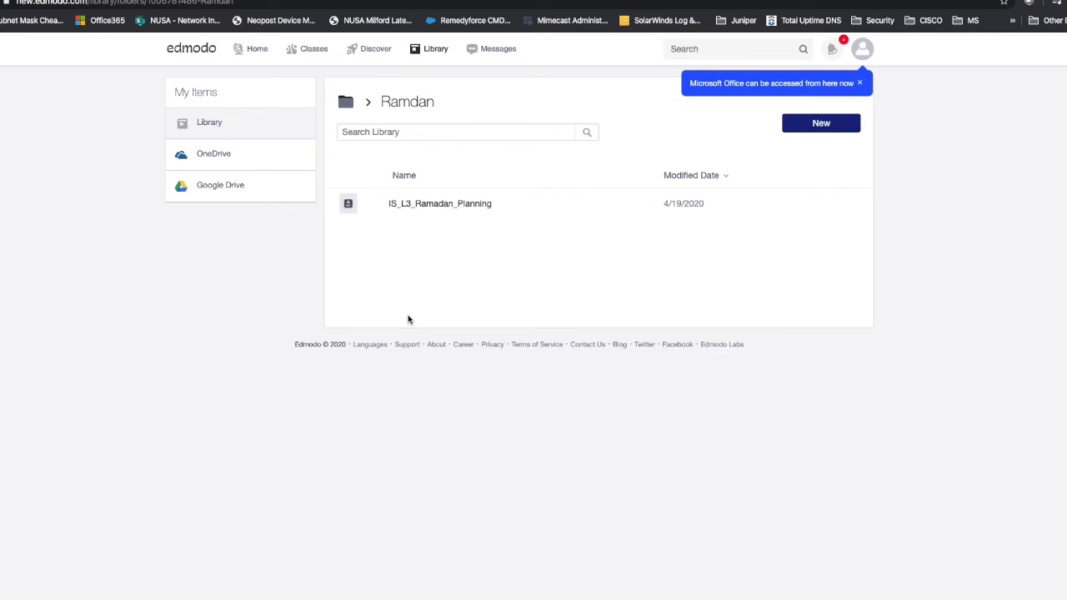
# - Go to the home feed, check the recent notifications and close them
pyautogui.click(256, 49)
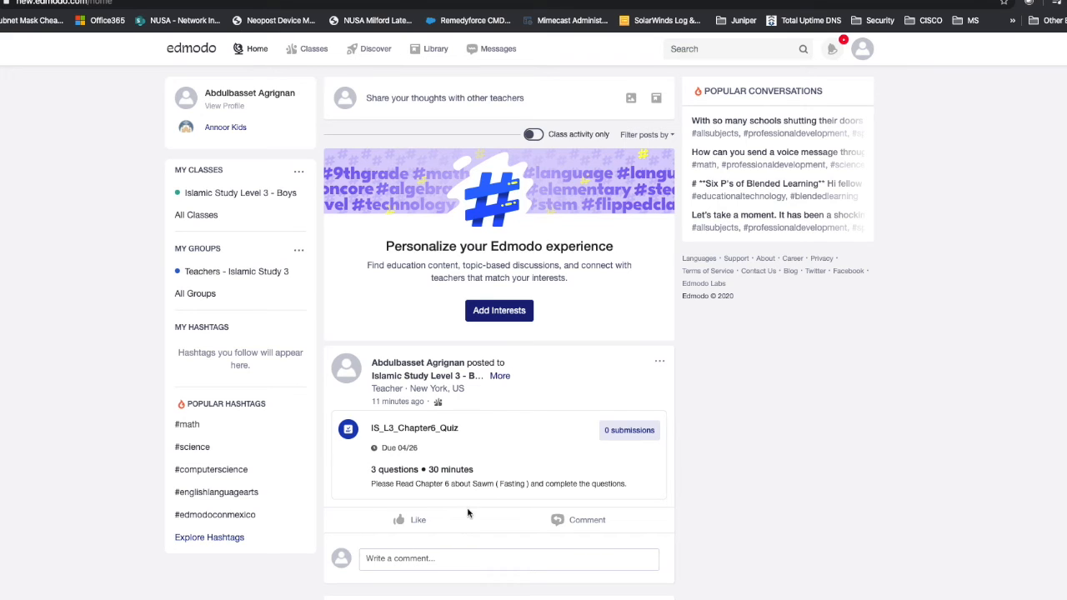
pyautogui.click(833, 49)
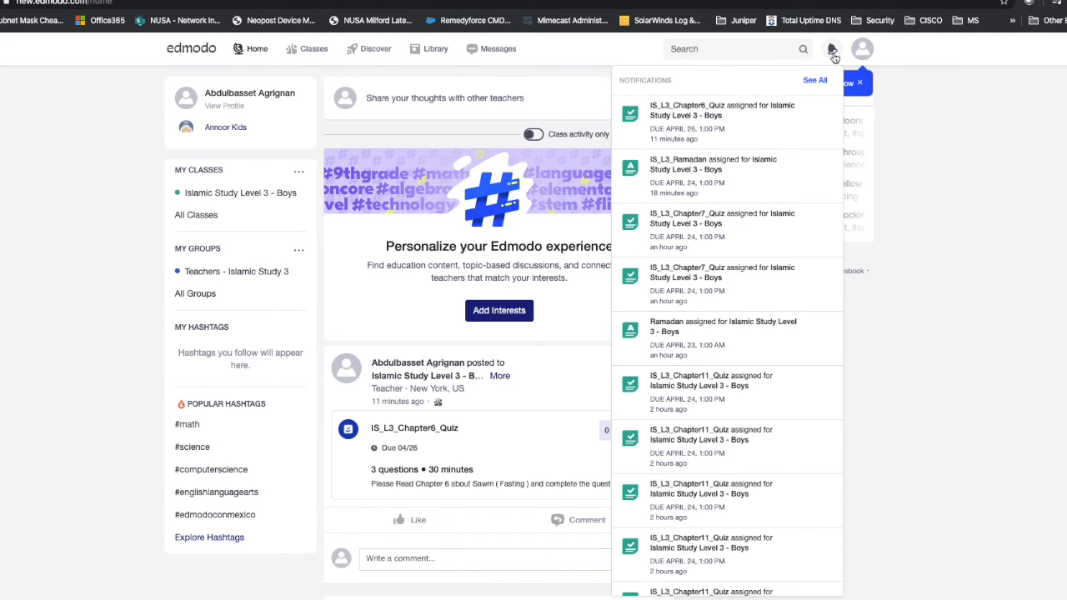
pyautogui.click(980, 301)
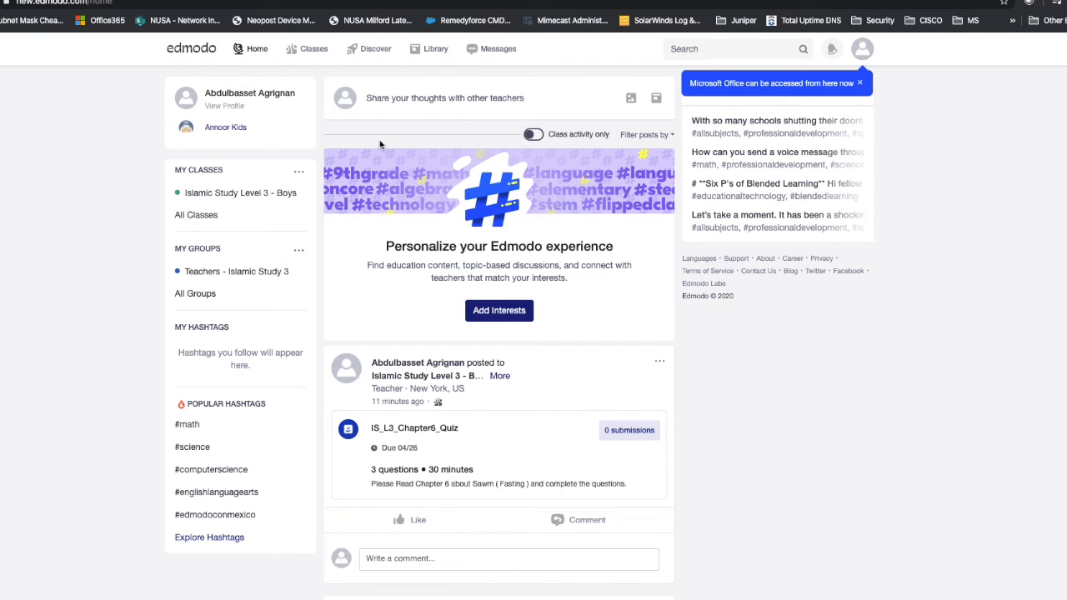
# - Open What's Due for all classes and examine the assignments and quizzes awaiting review
pyautogui.moveTo(315, 52)
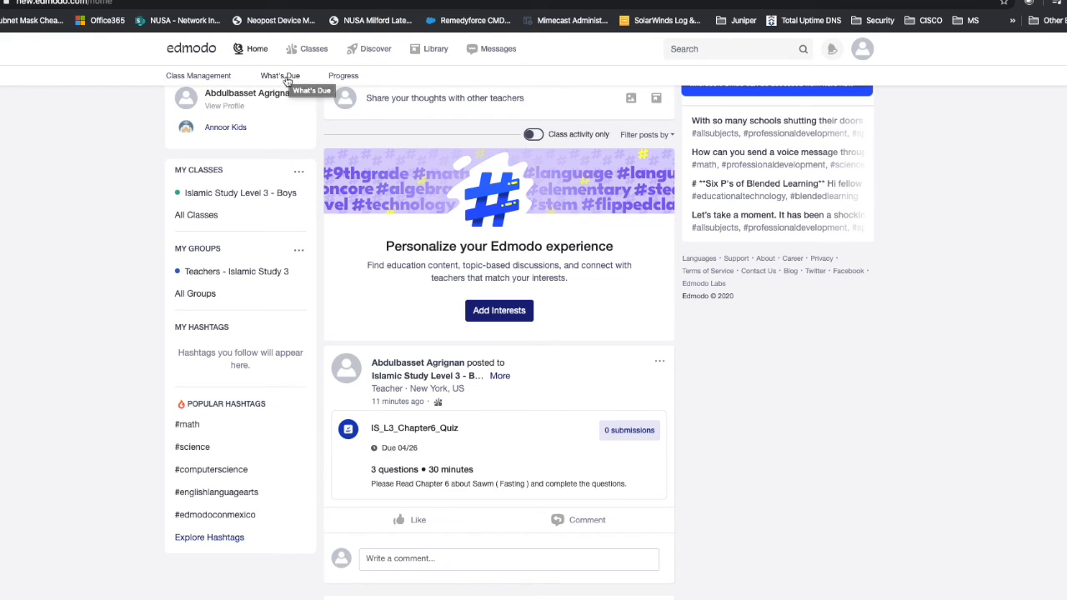
pyautogui.click(286, 79)
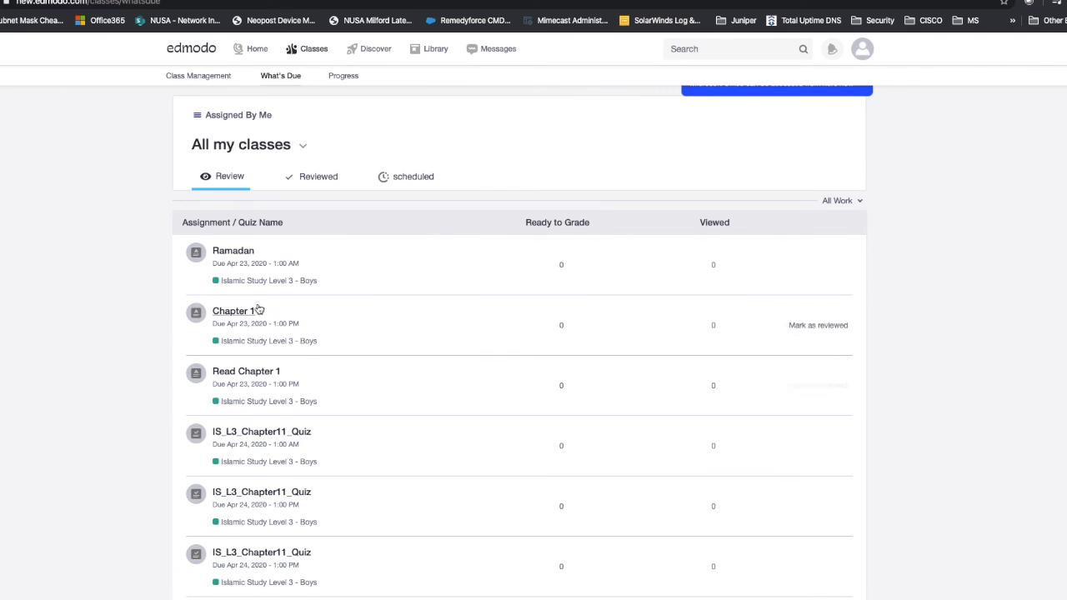
pyautogui.scroll(-5, 333, 412)
pyautogui.scroll(5, 334, 414)
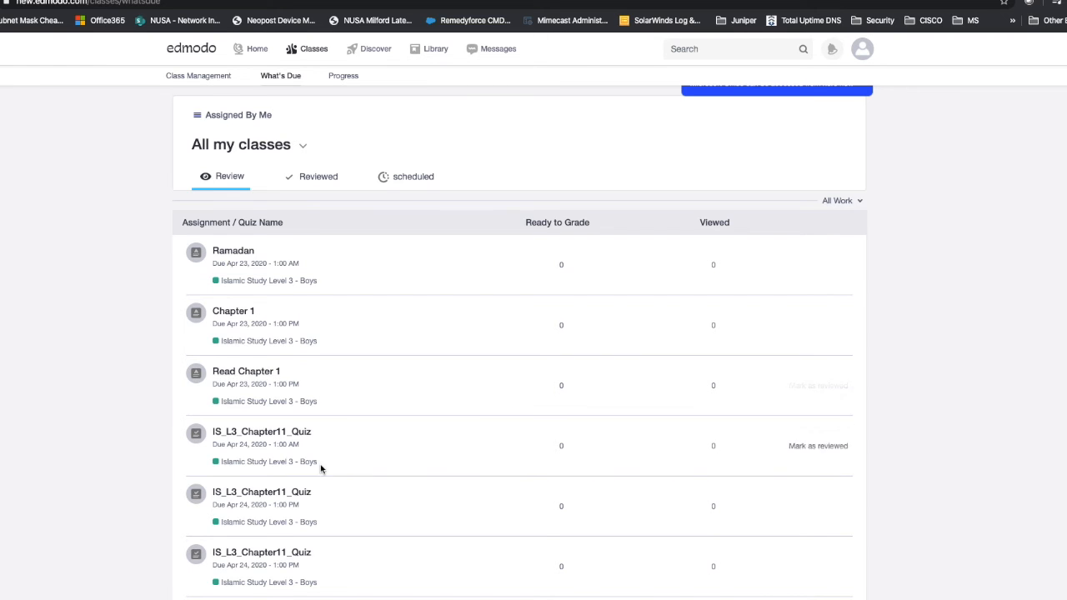
pyautogui.scroll(-10, 321, 467)
pyautogui.scroll(10, 322, 469)
pyautogui.scroll(-5, 248, 454)
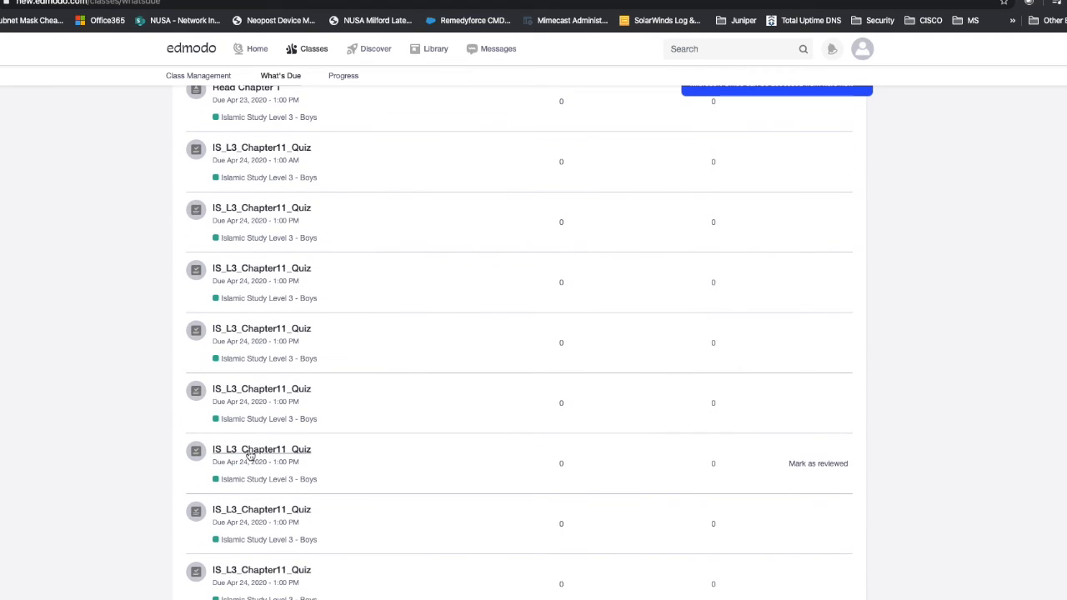
pyautogui.scroll(5, 248, 454)
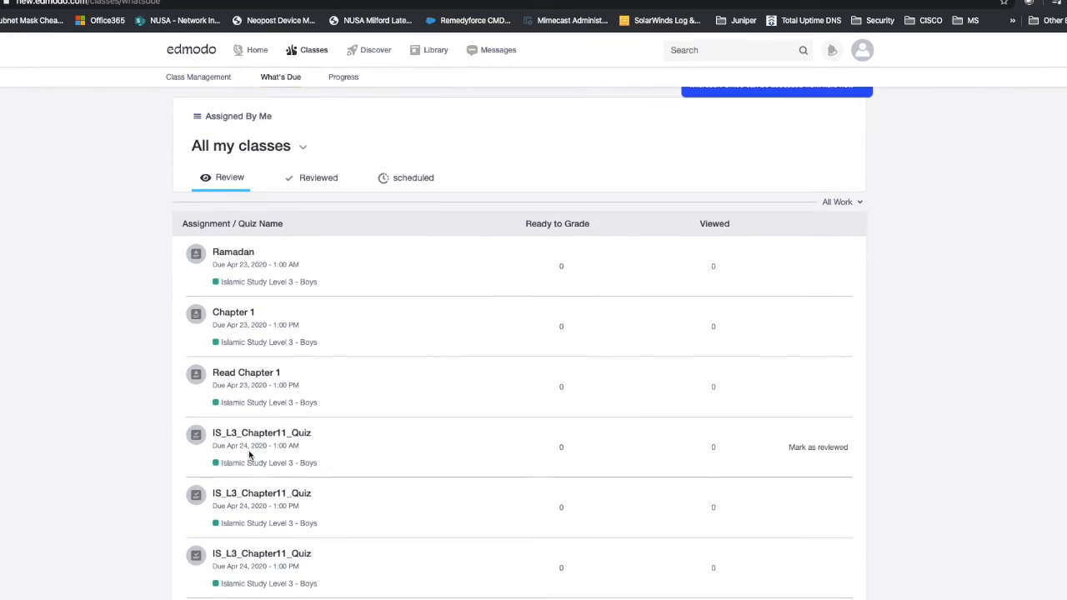
# - Compare the reviewed work with the work awaiting review, and view the scheduled work
pyautogui.click(329, 178)
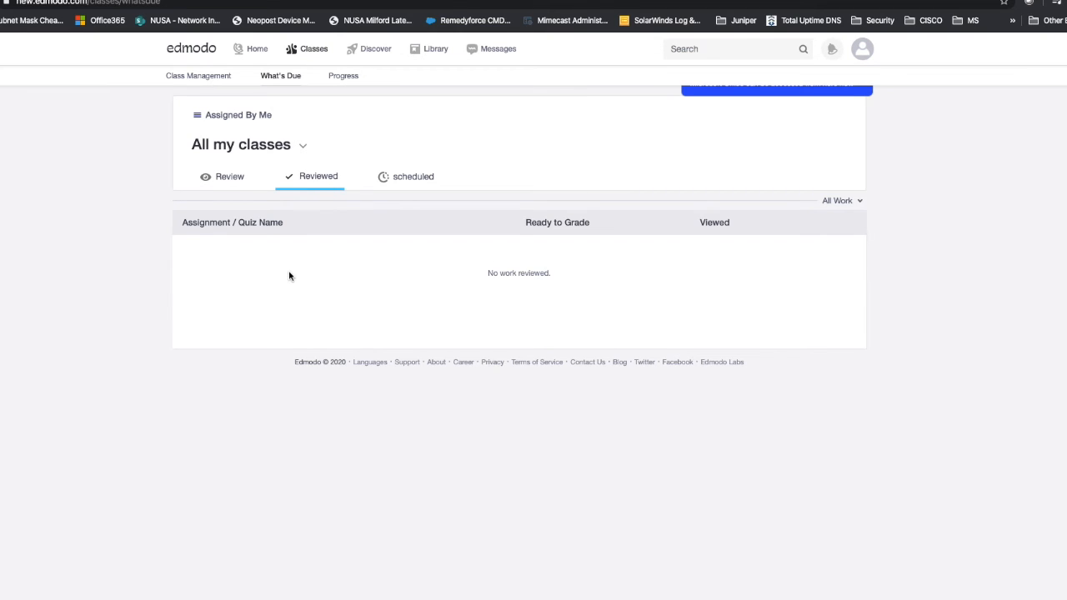
pyautogui.click(232, 182)
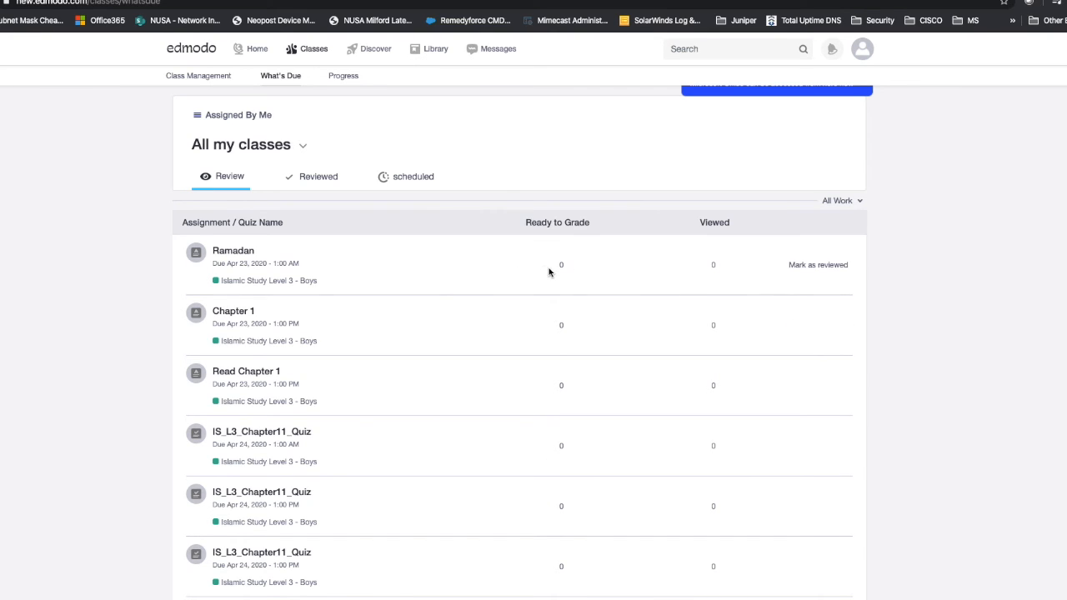
pyautogui.click(425, 185)
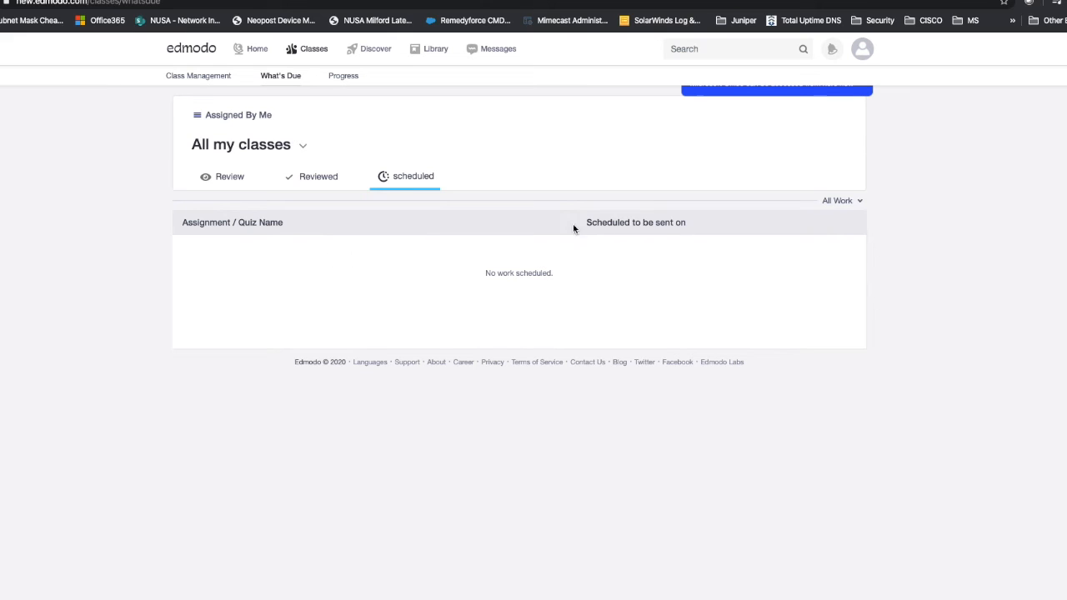
# - Check the Progress page for the classes, looking back at What's Due once and returning to Progress
pyautogui.click(339, 78)
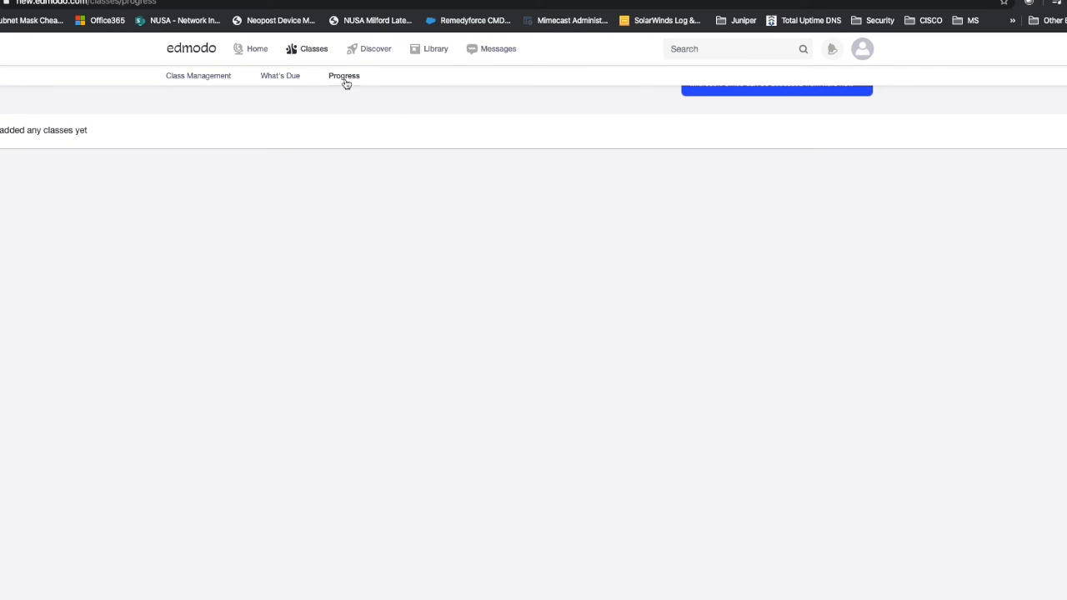
pyautogui.click(291, 80)
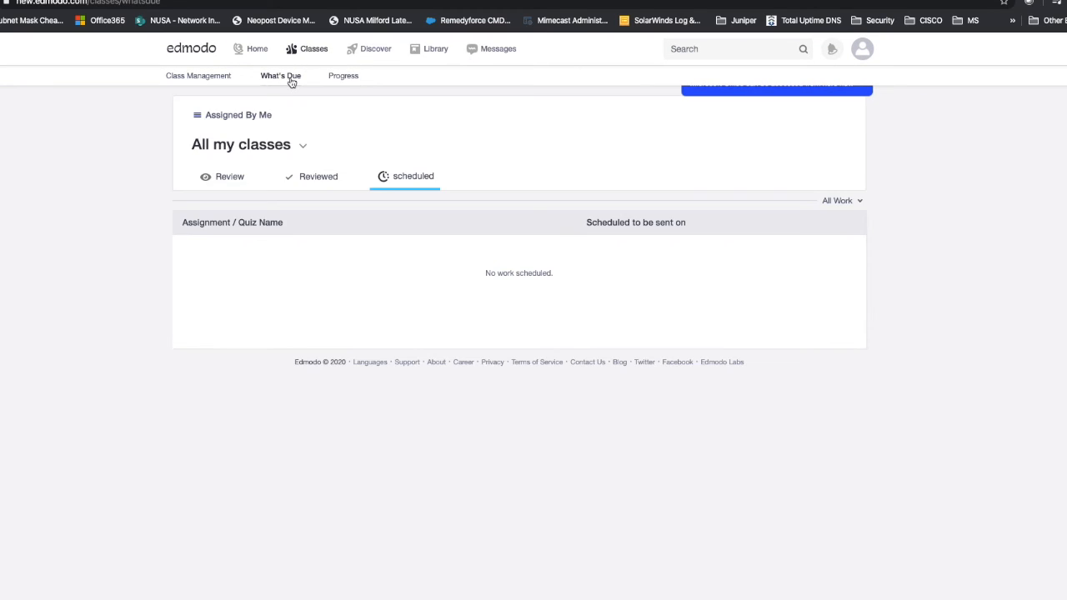
pyautogui.click(341, 78)
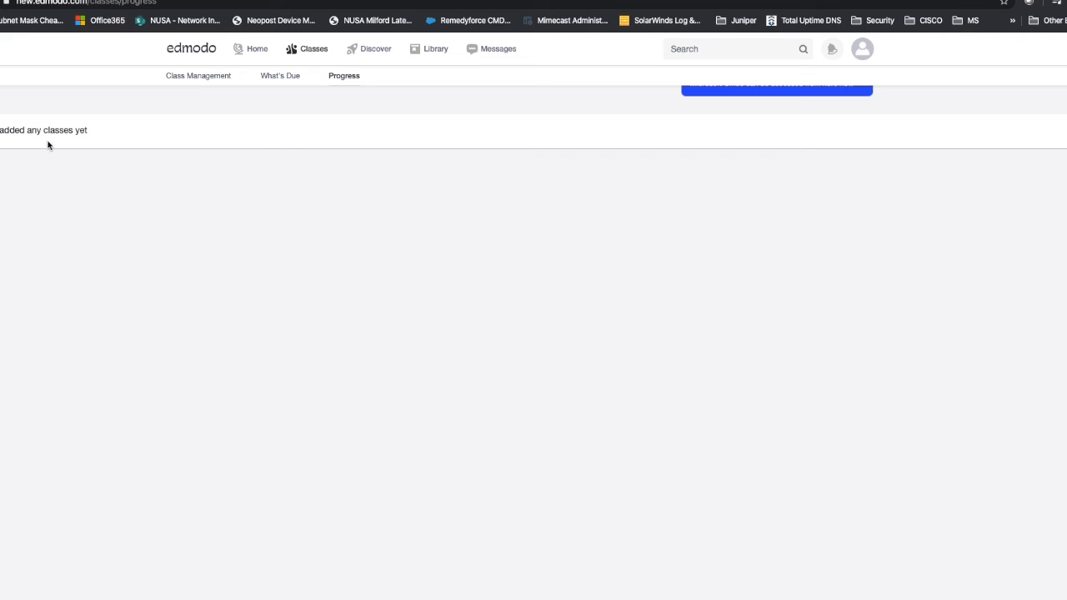
# - Log out of the current teacher account
pyautogui.click(862, 53)
pyautogui.click(752, 136)
pyautogui.click(862, 53)
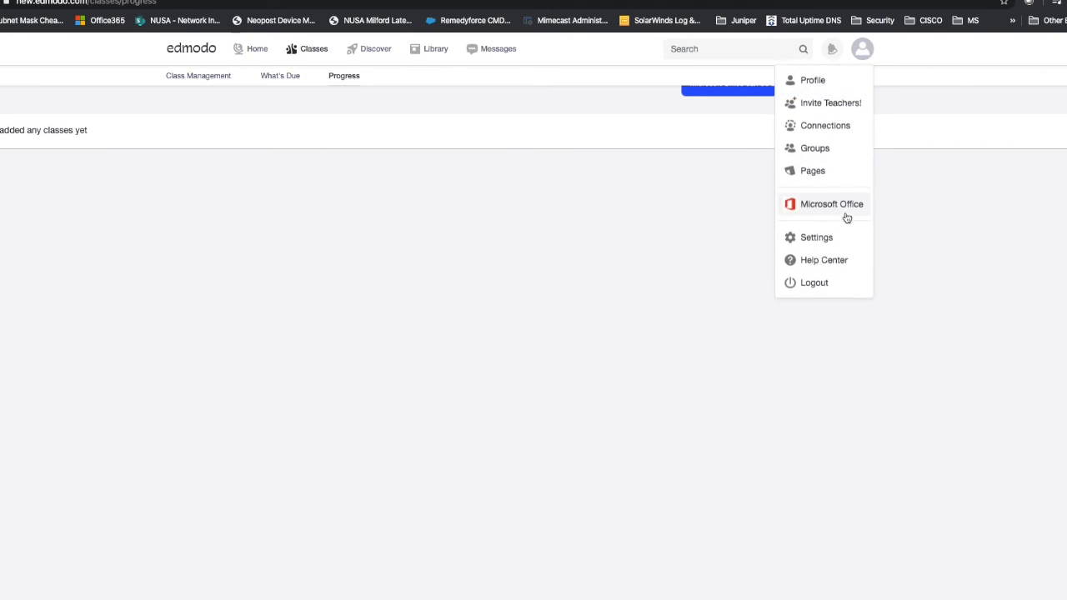
pyautogui.click(823, 283)
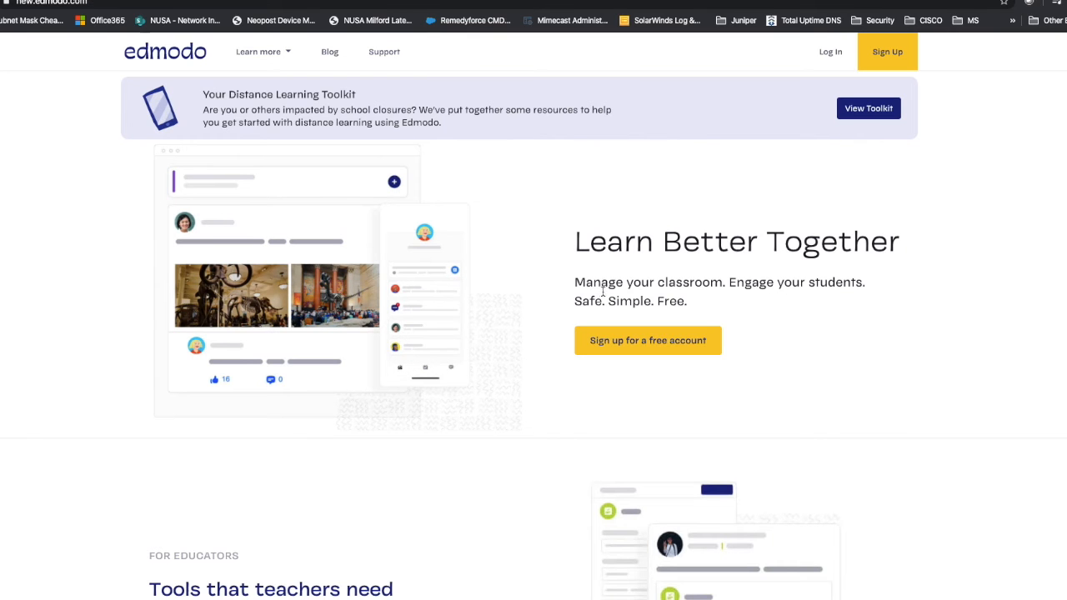
# - Log in to the Islamic Study Level 1 teacher's account with the saved e-mail address and the account password
pyautogui.click(830, 51)
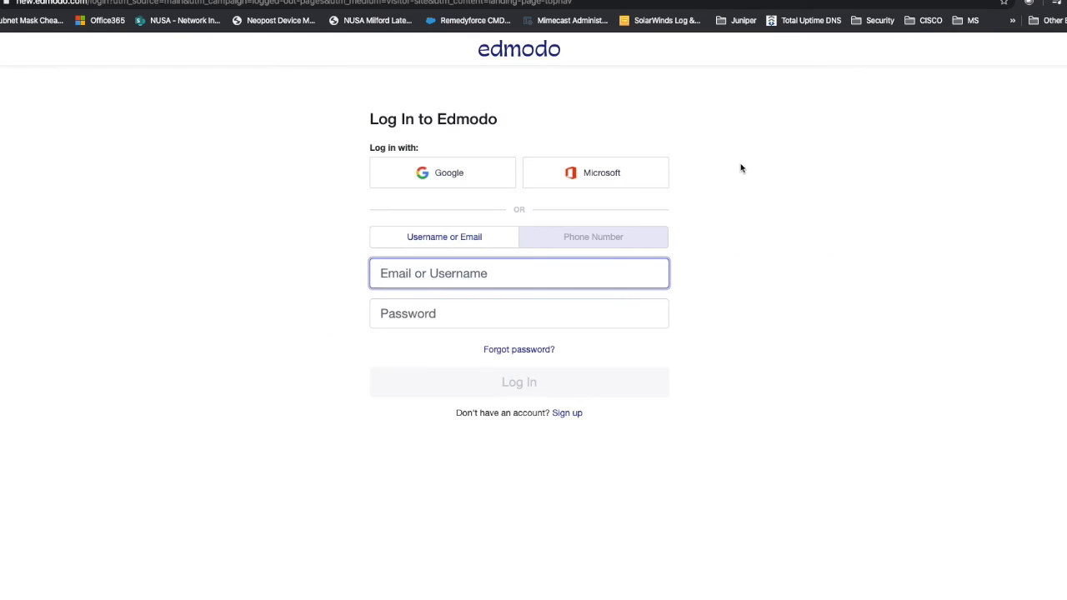
pyautogui.write('ta')
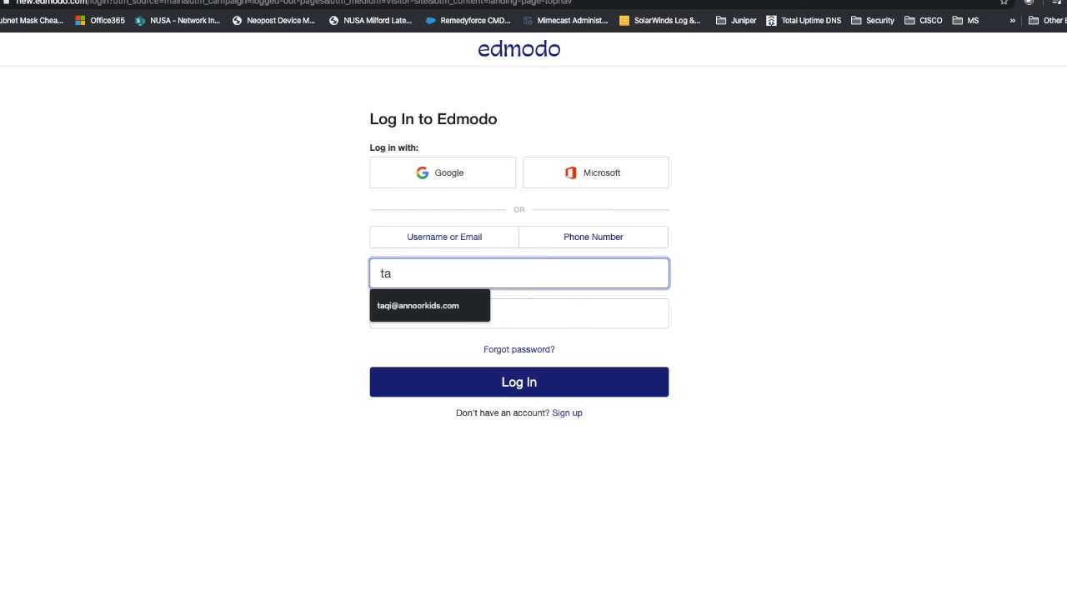
pyautogui.click(465, 307)
pyautogui.click(468, 315)
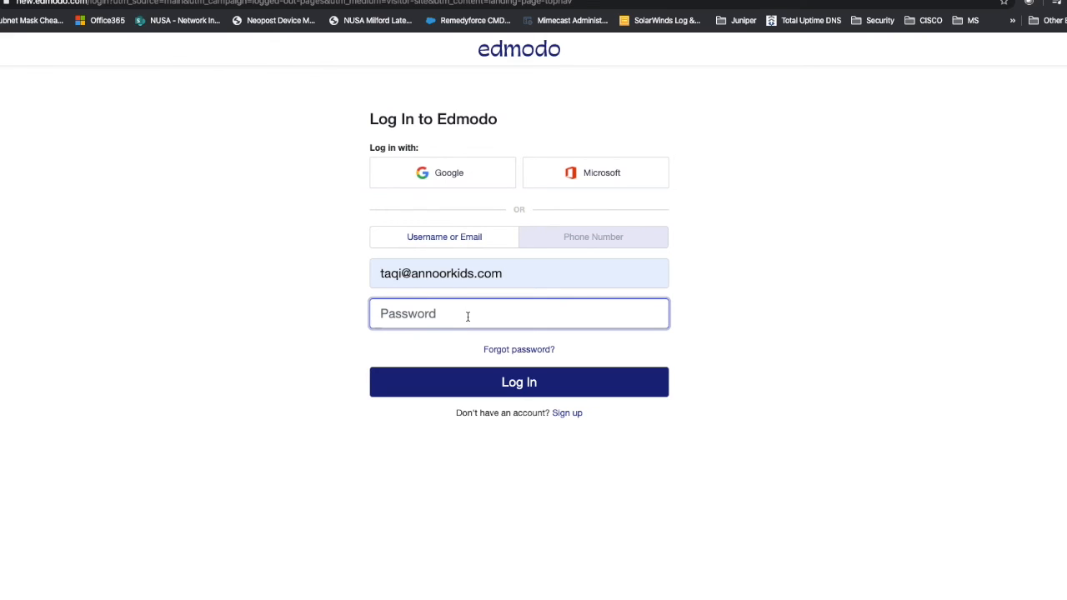
pyautogui.write('********')
pyautogui.press('Return')
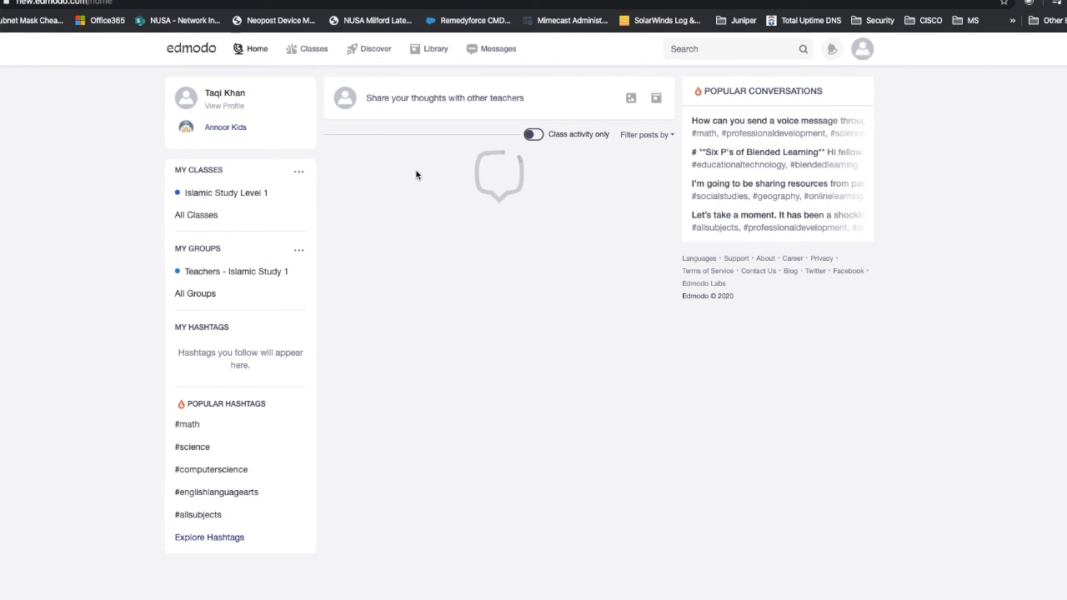
# - Examine the Islamic Study Level 1 gradebook in Progress, open the first student's profile and return to the gradebook
pyautogui.moveTo(310, 50)
pyautogui.click(337, 76)
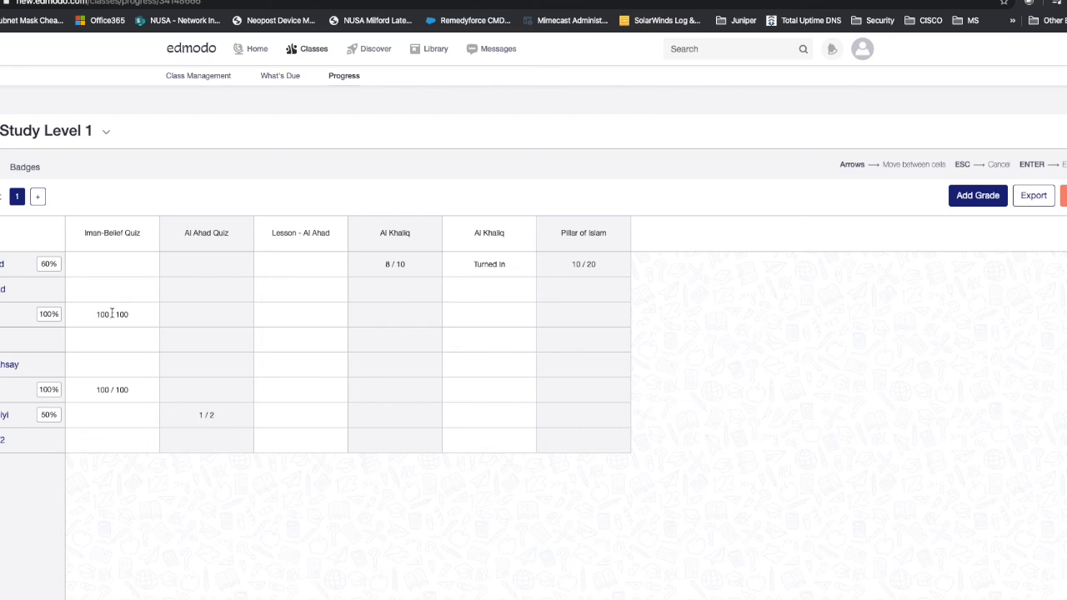
pyautogui.click(14, 423)
pyautogui.click(5, 265)
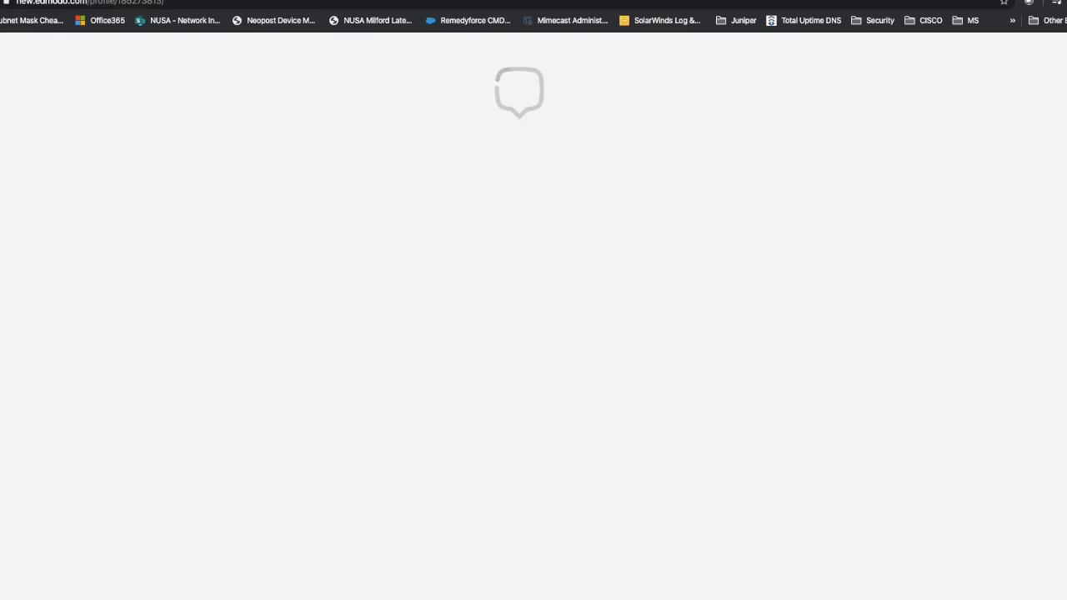
pyautogui.hotkey('alt', 'Left')
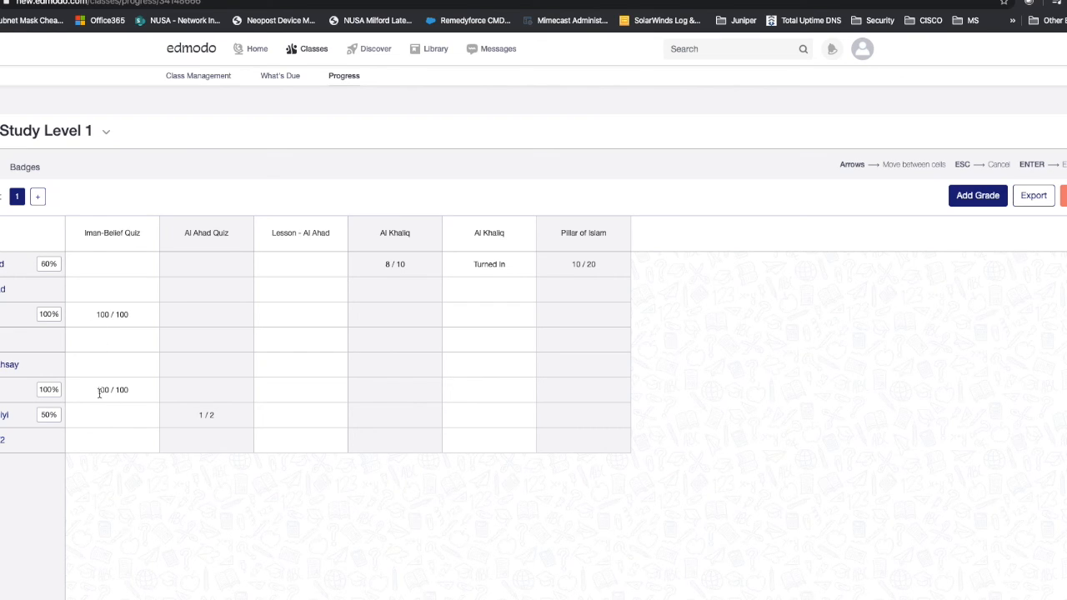
# - Open What's Due for this account, look through the scheduled and reviewed work, and return to the items awaiting review
pyautogui.click(277, 78)
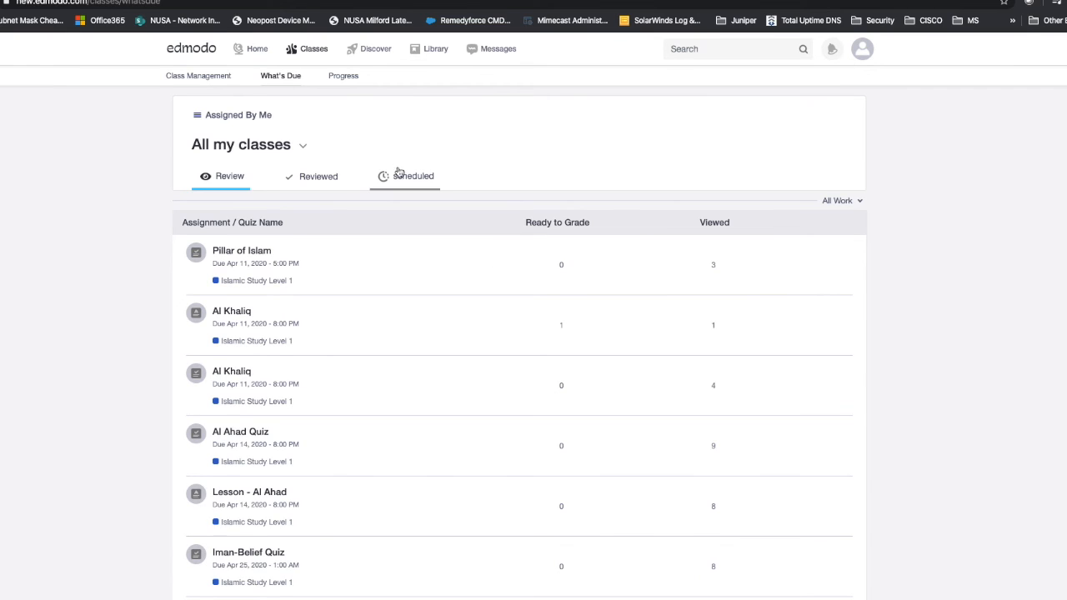
pyautogui.click(399, 171)
pyautogui.click(329, 180)
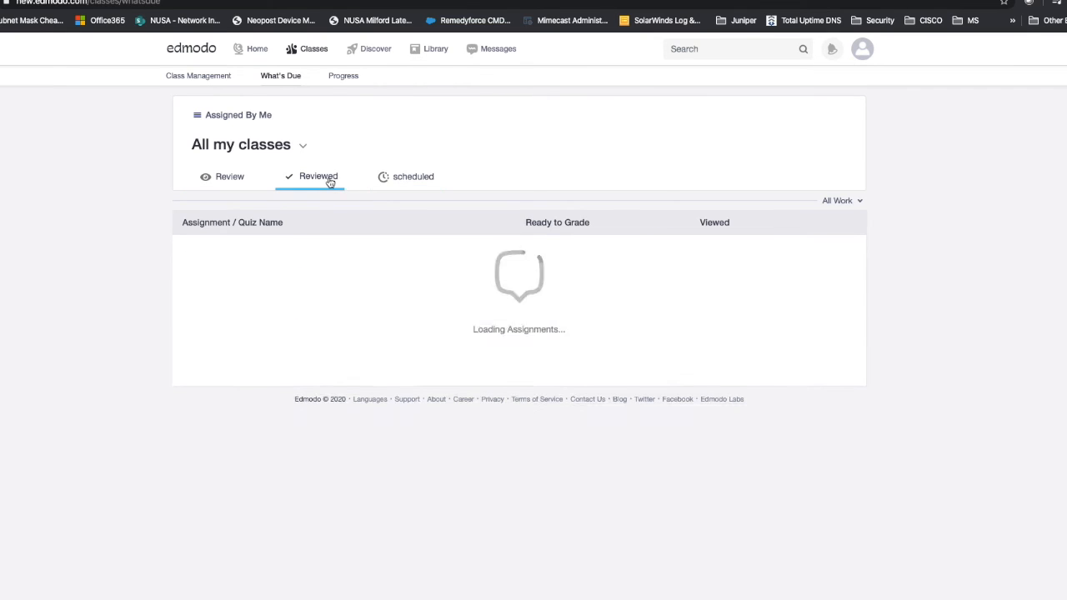
pyautogui.click(237, 180)
pyautogui.moveTo(250, 260)
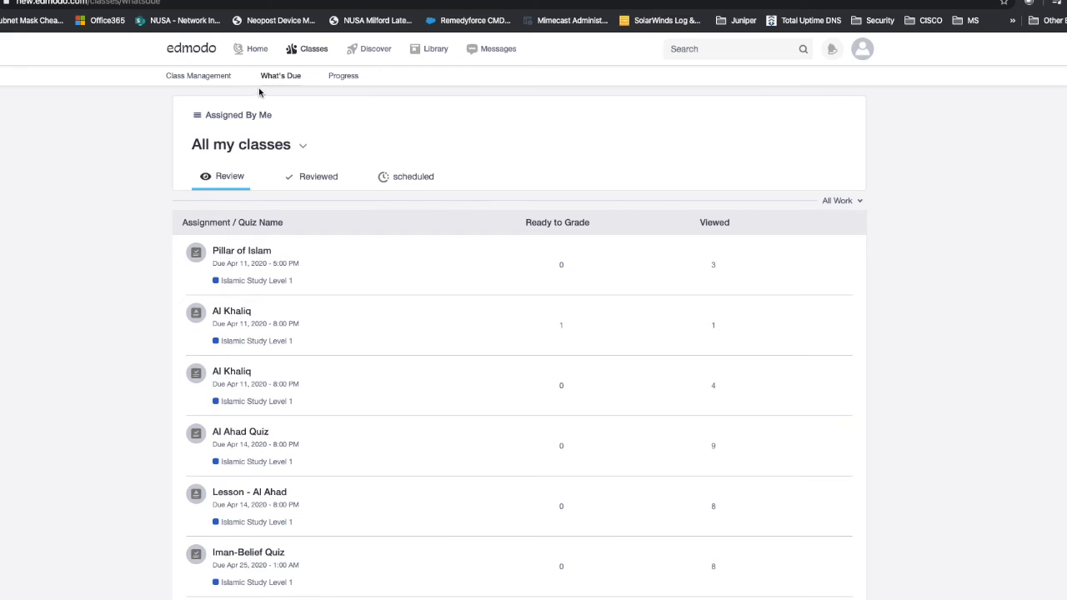
# - Return to the home feed and open the Islamic Study Level 1 class
pyautogui.click(256, 50)
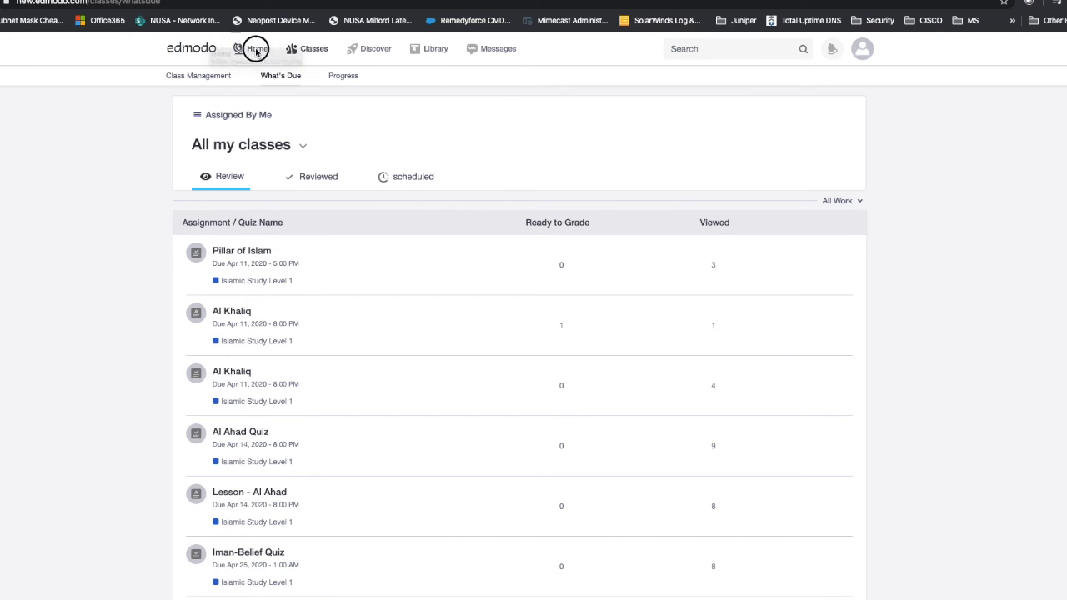
pyautogui.click(257, 52)
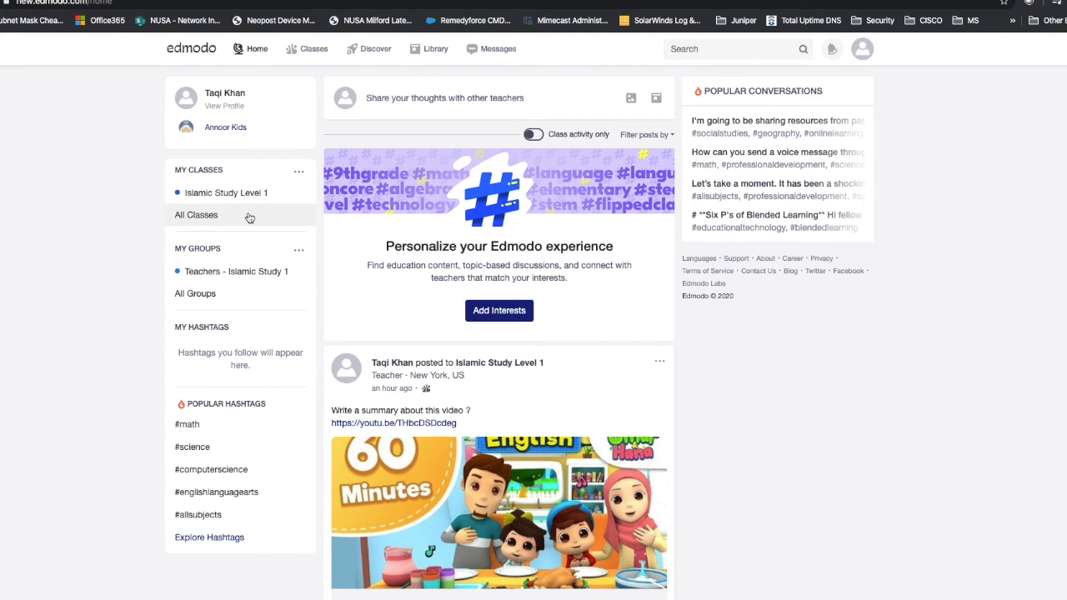
pyautogui.click(228, 197)
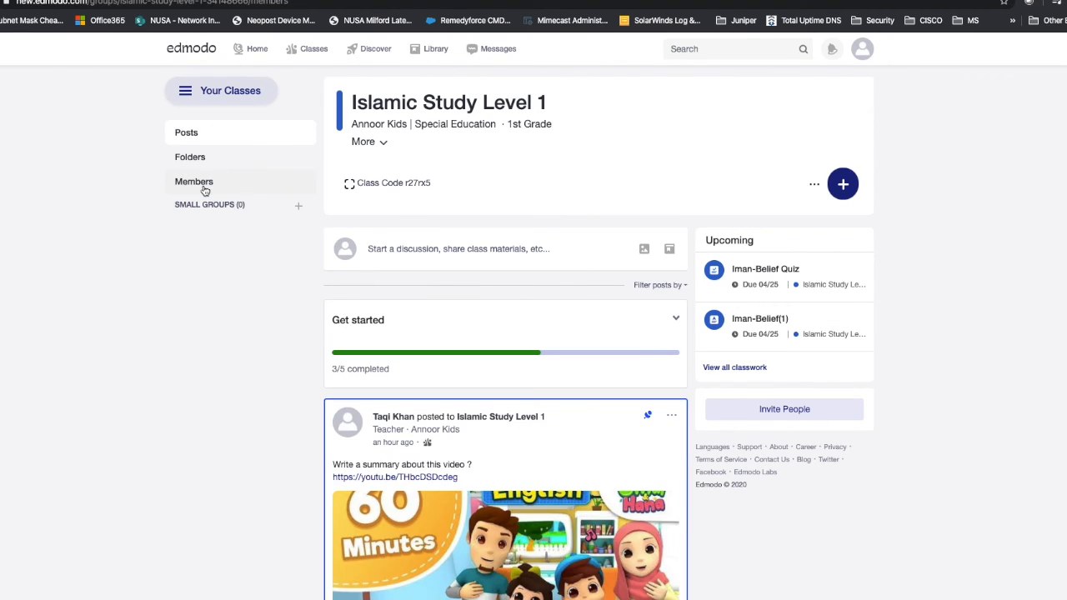
# - Open the Islamic Study Level 1 member list, view the fourth student's profile and return to the list
pyautogui.click(205, 185)
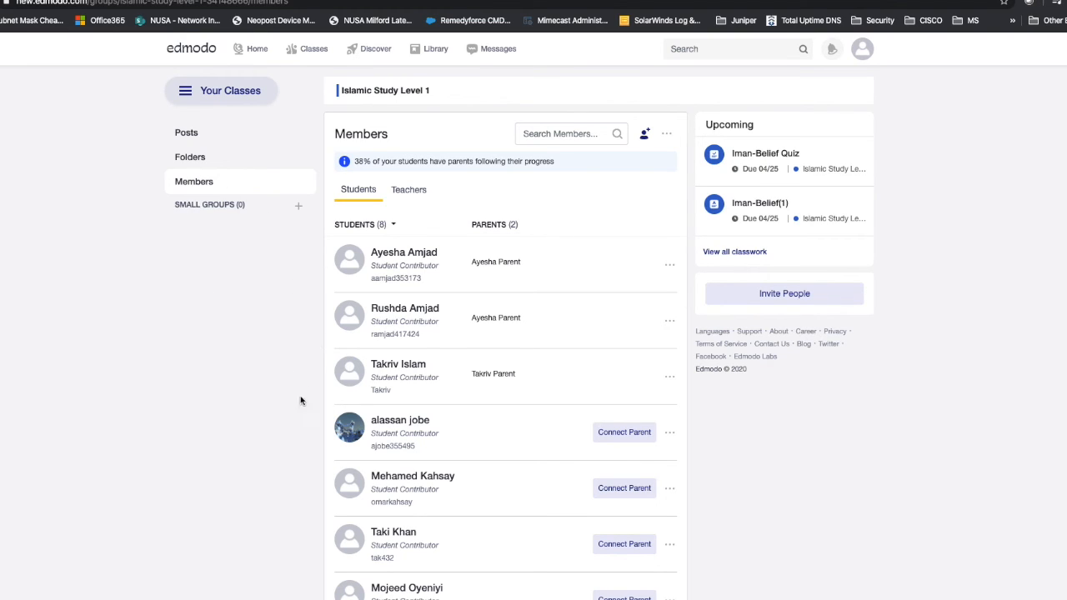
pyautogui.scroll(-1, 366, 400)
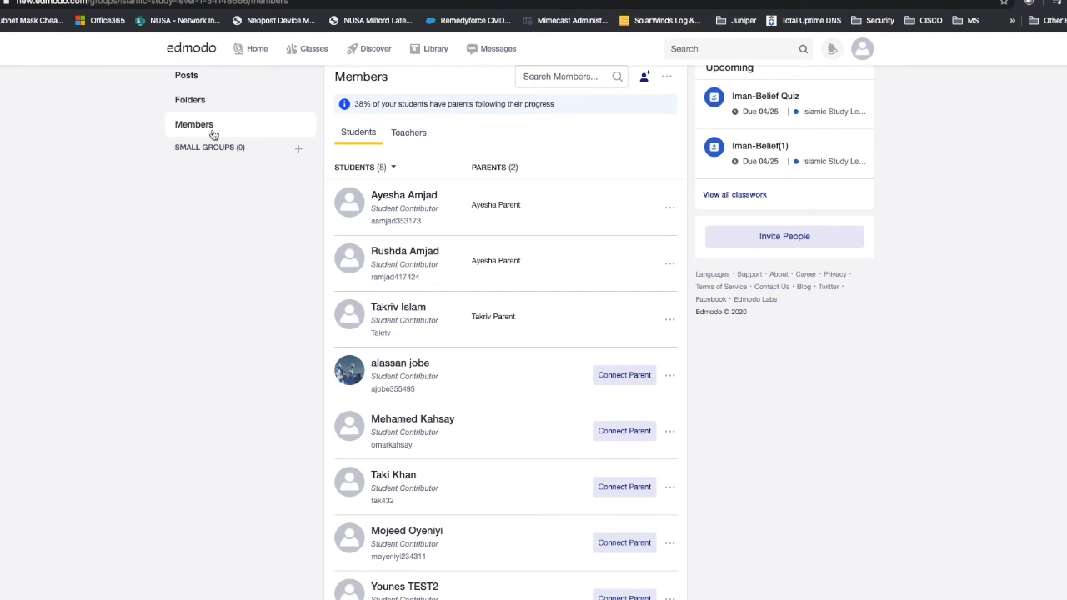
pyautogui.click(395, 368)
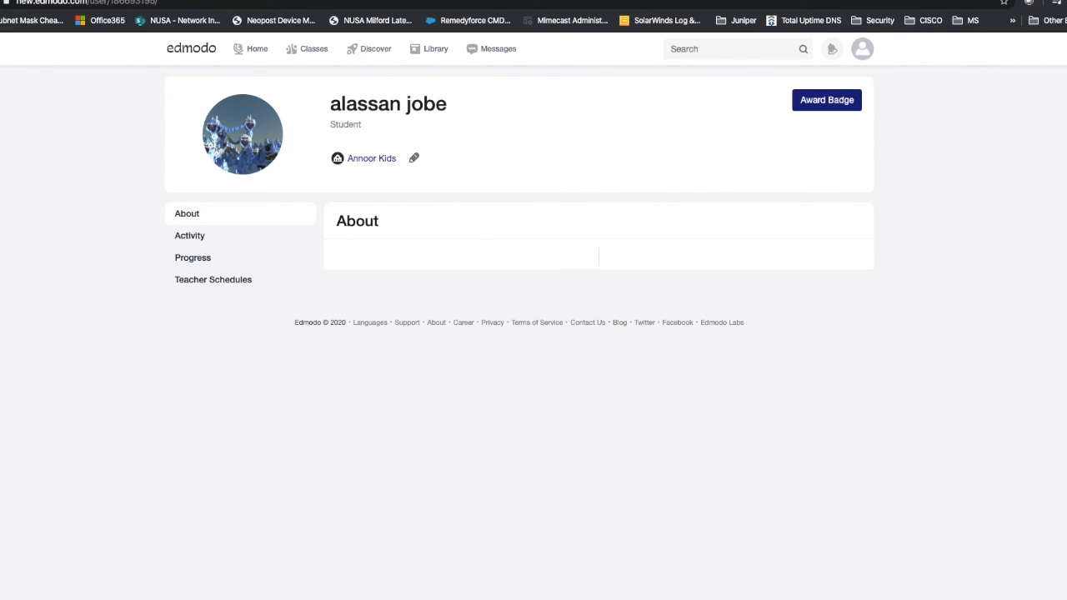
pyautogui.hotkey('alt', 'Left')
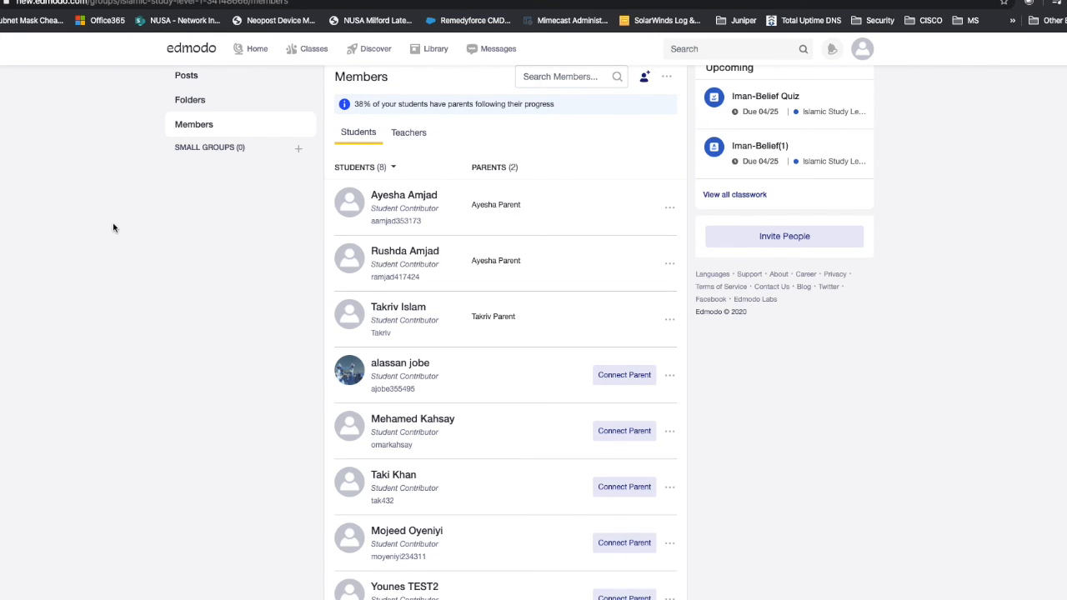
pyautogui.scroll(1, 176, 187)
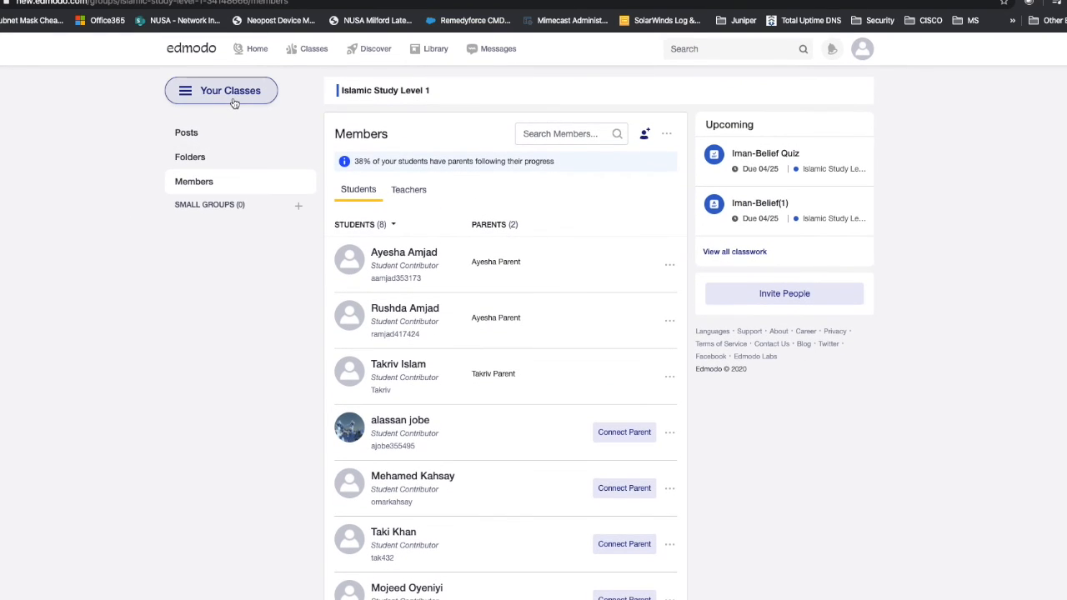
# - Reopen Islamic Study Level 1 from the list of classes and display its members again
pyautogui.click(234, 103)
pyautogui.click(236, 141)
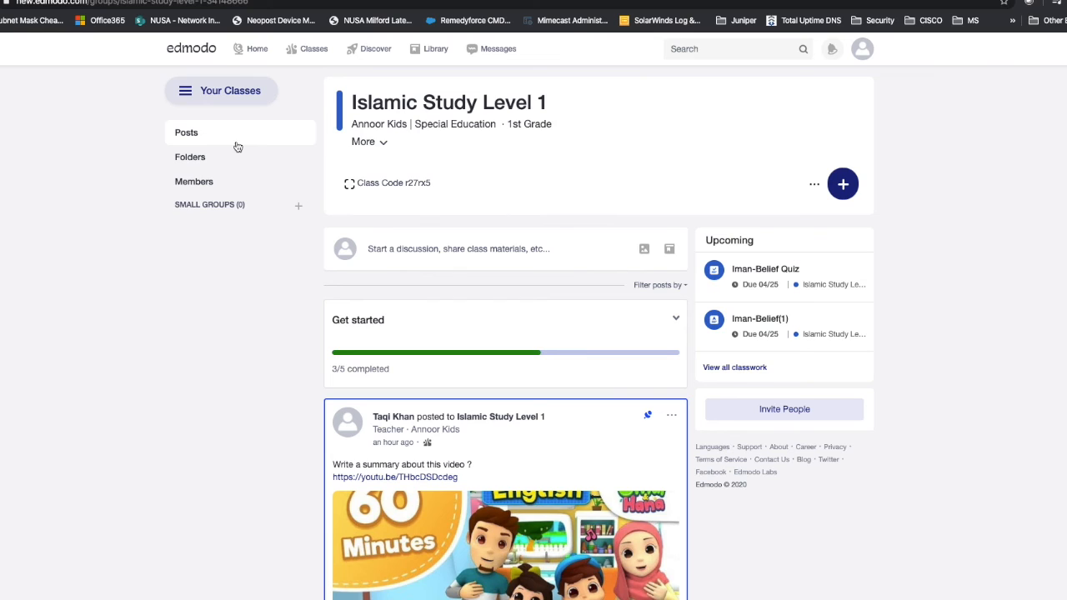
pyautogui.click(200, 184)
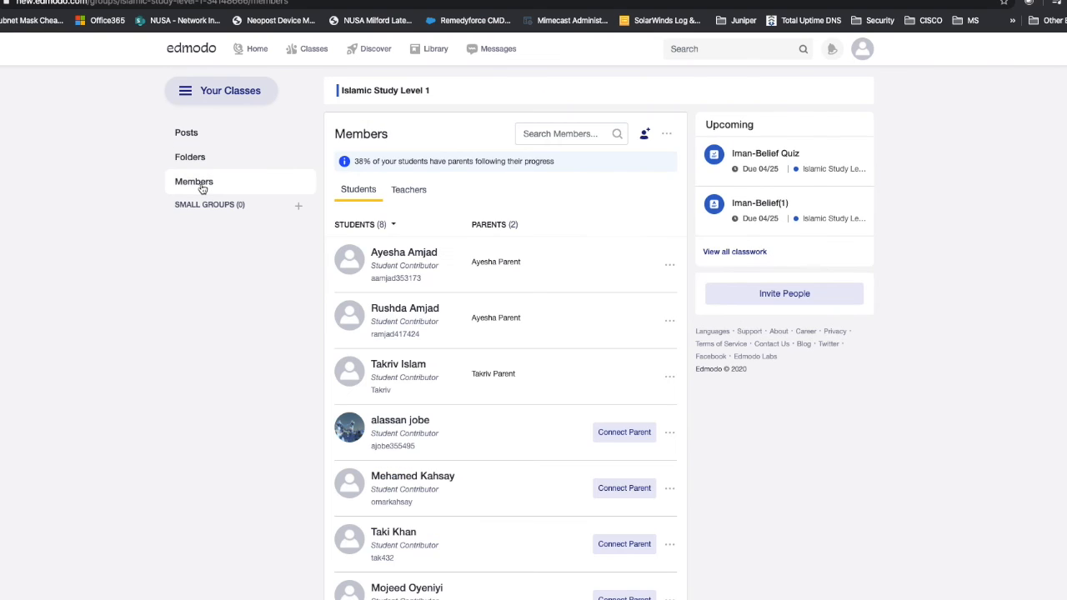
# - Open the fourth student's profile, view the badges available to award, and close the badge dialog without awarding one
pyautogui.click(393, 423)
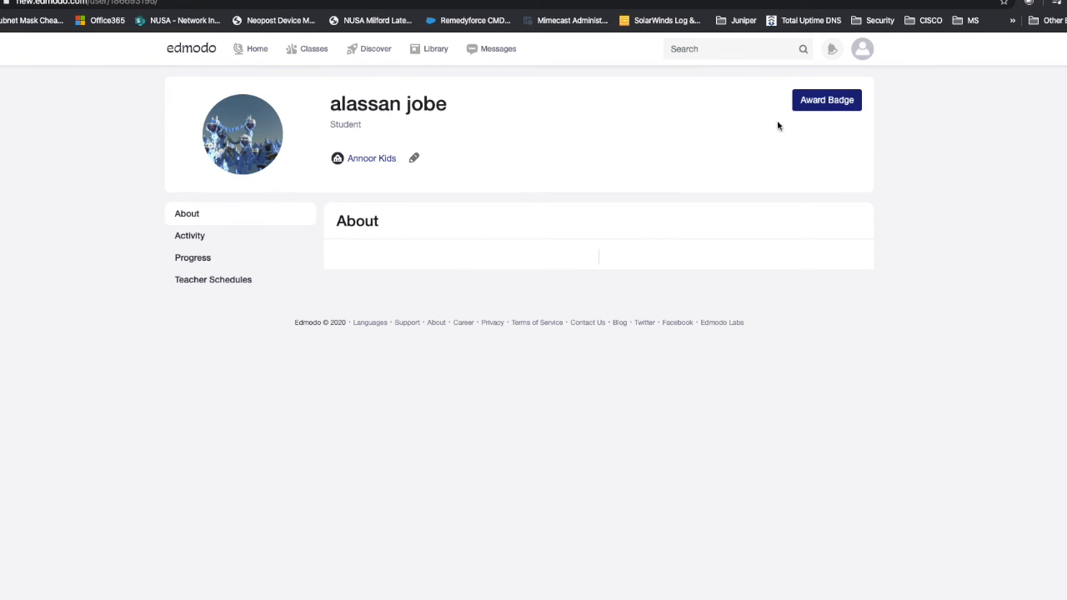
pyautogui.click(818, 103)
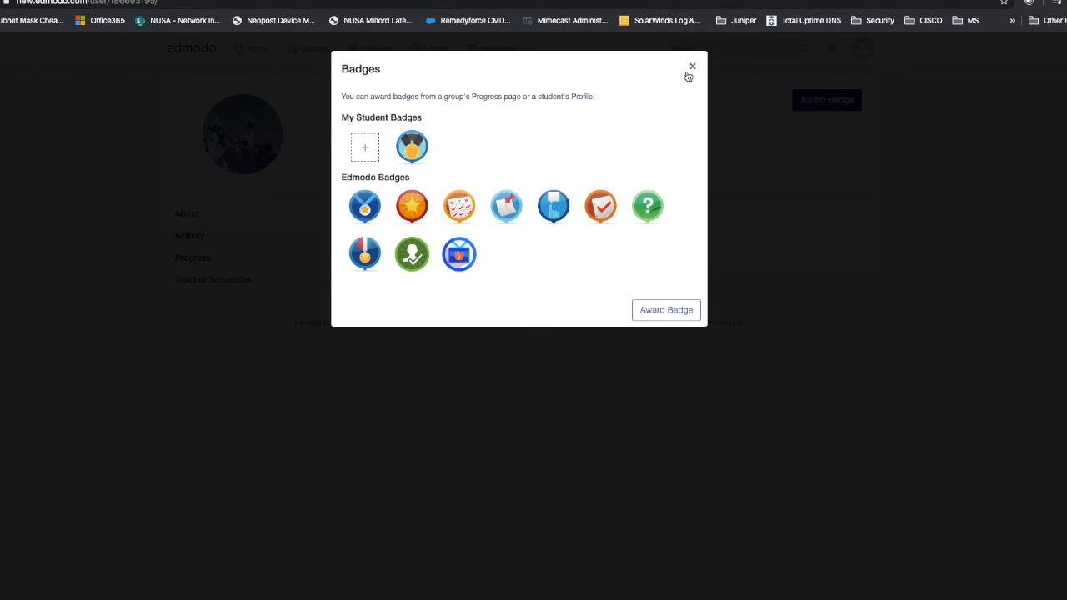
pyautogui.click(692, 67)
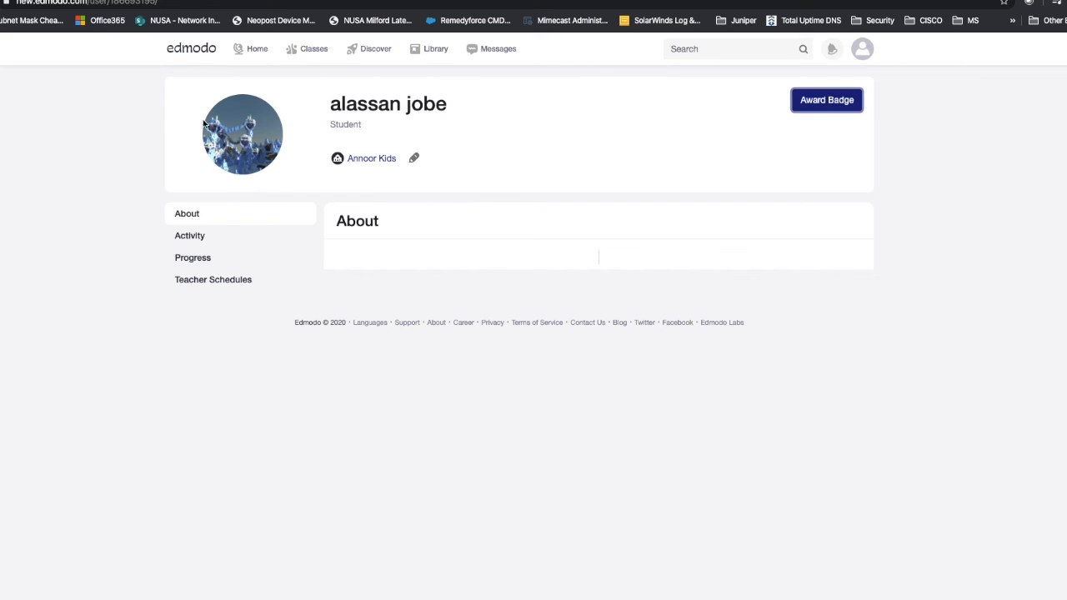
# - Return to the class member list and open the last student's profile
pyautogui.press('super+bracketleft')
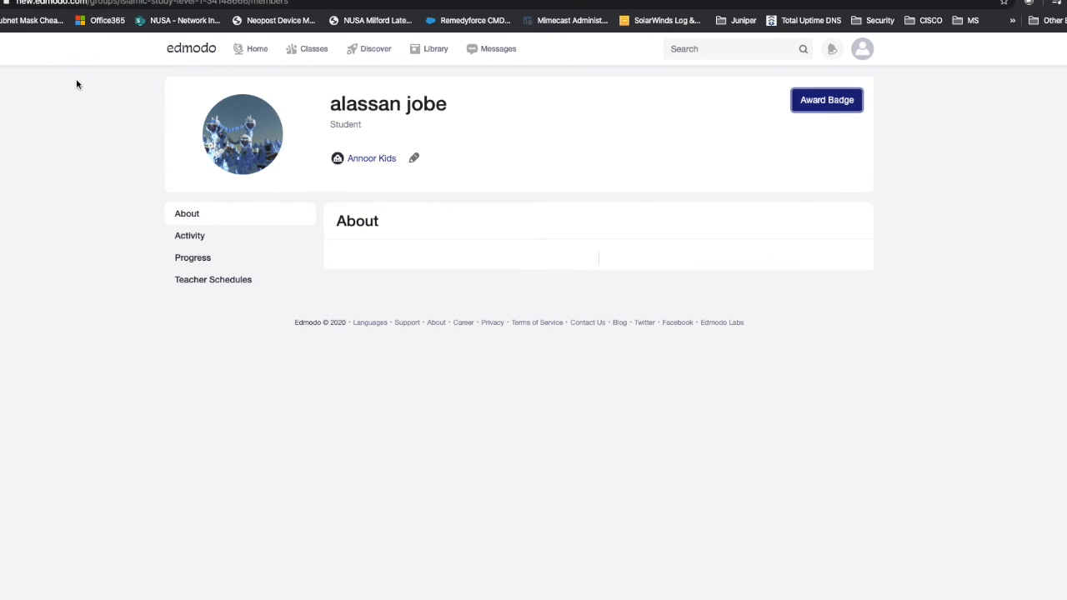
pyautogui.scroll(-2, 354, 352)
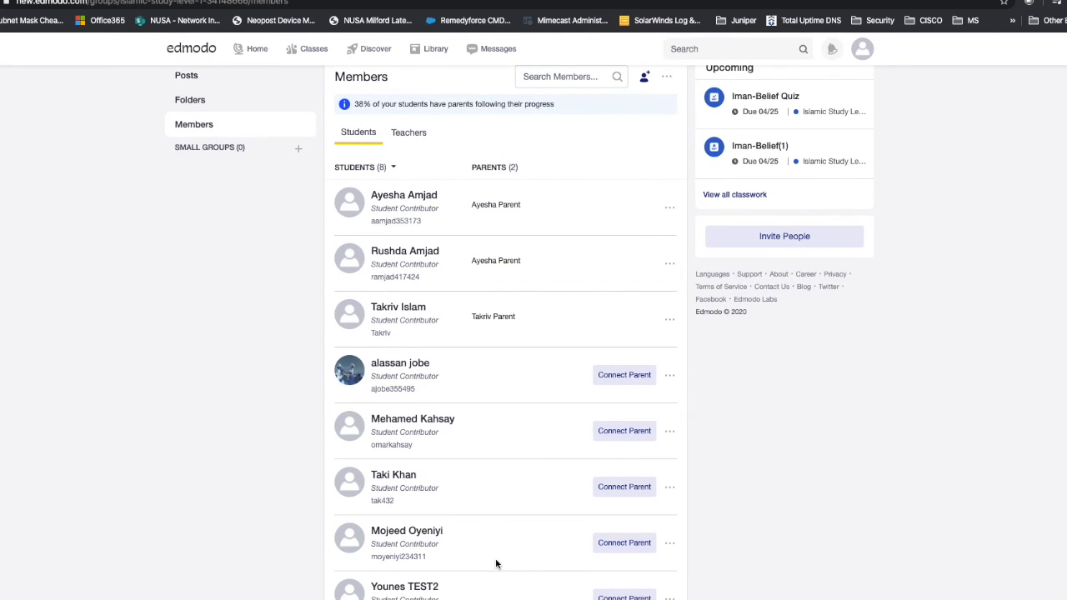
pyautogui.click(408, 587)
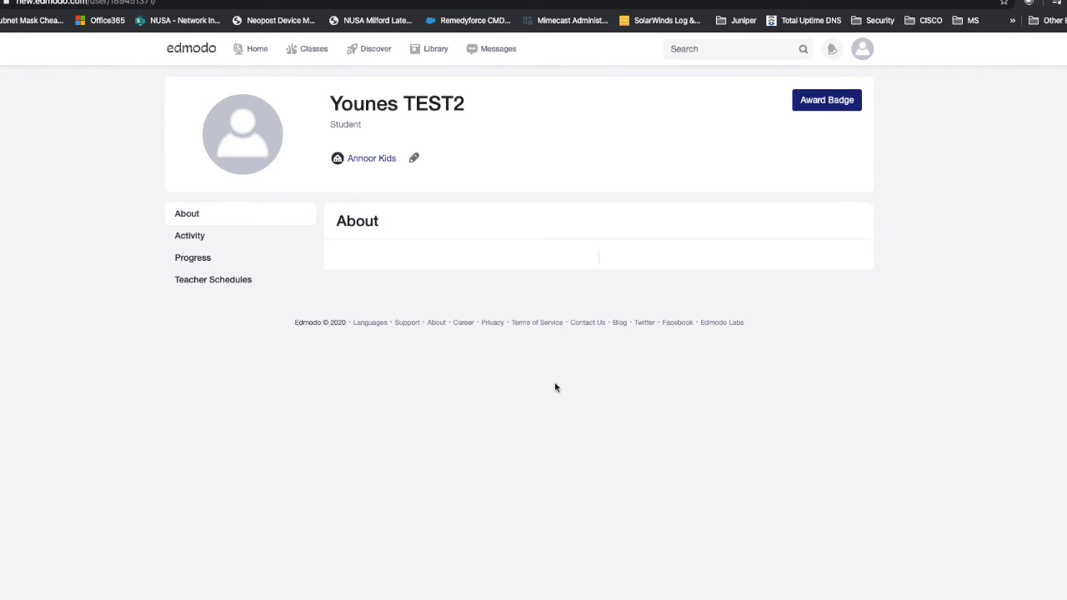
# - Try to award the Student of the Month badge to this student
pyautogui.click(815, 108)
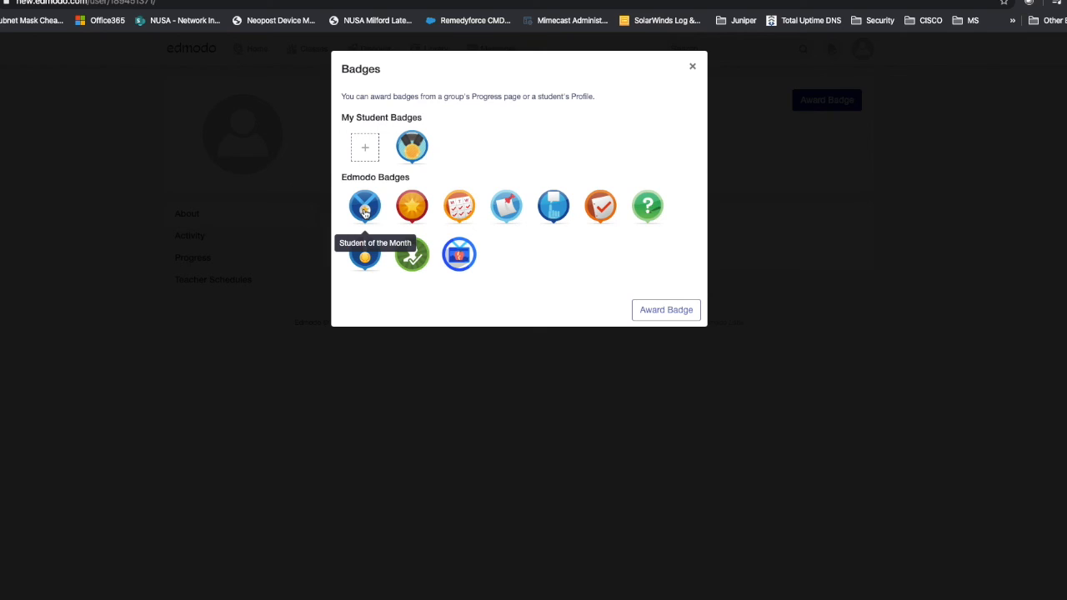
pyautogui.click(371, 212)
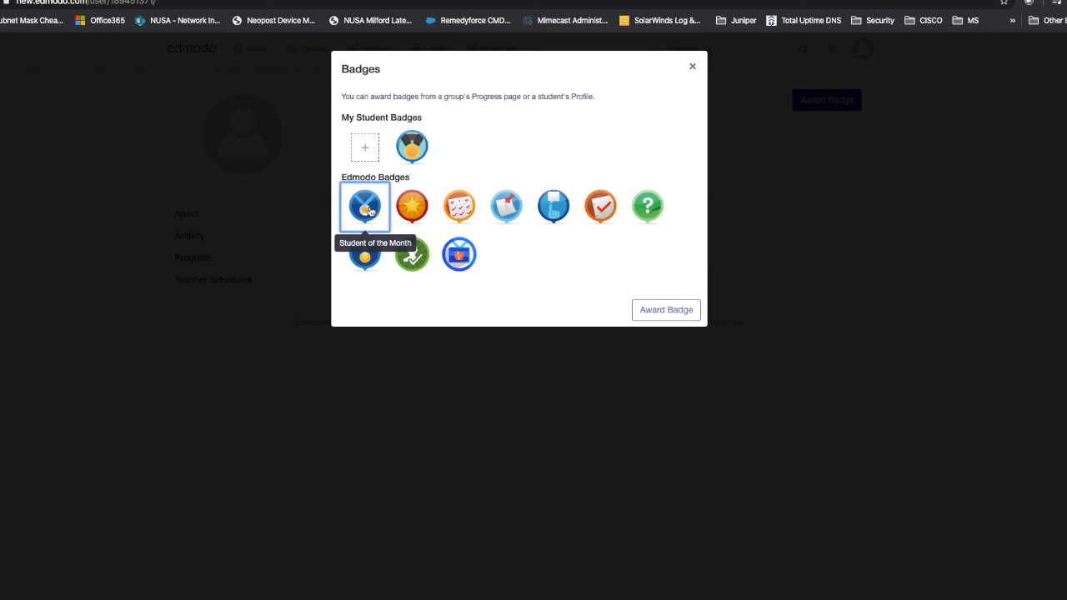
pyautogui.click(675, 311)
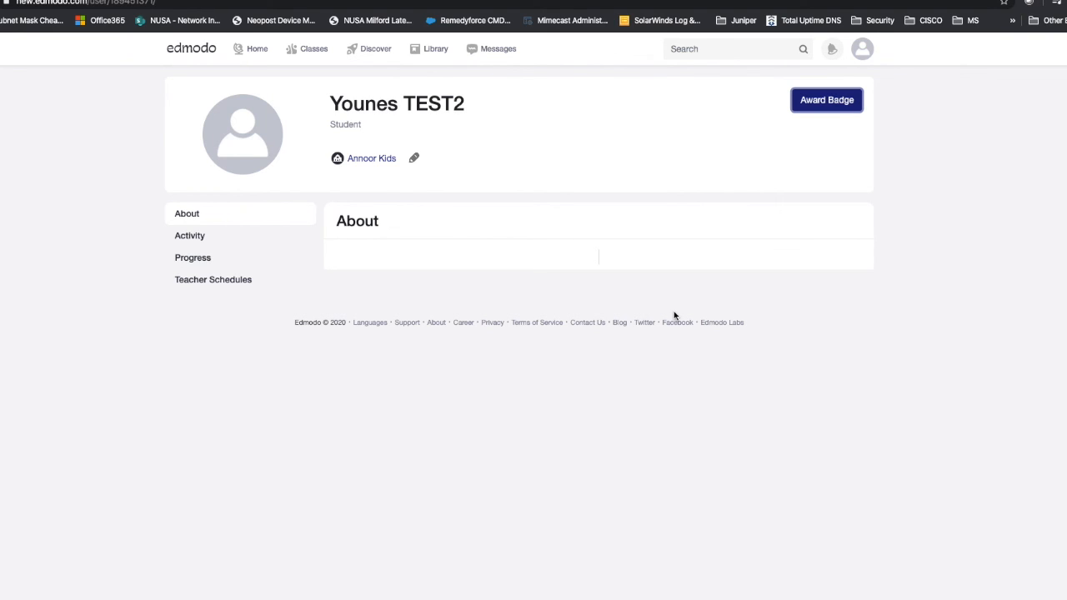
# - Start a new custom student badge and upload cup1-256.png as its image
pyautogui.click(803, 103)
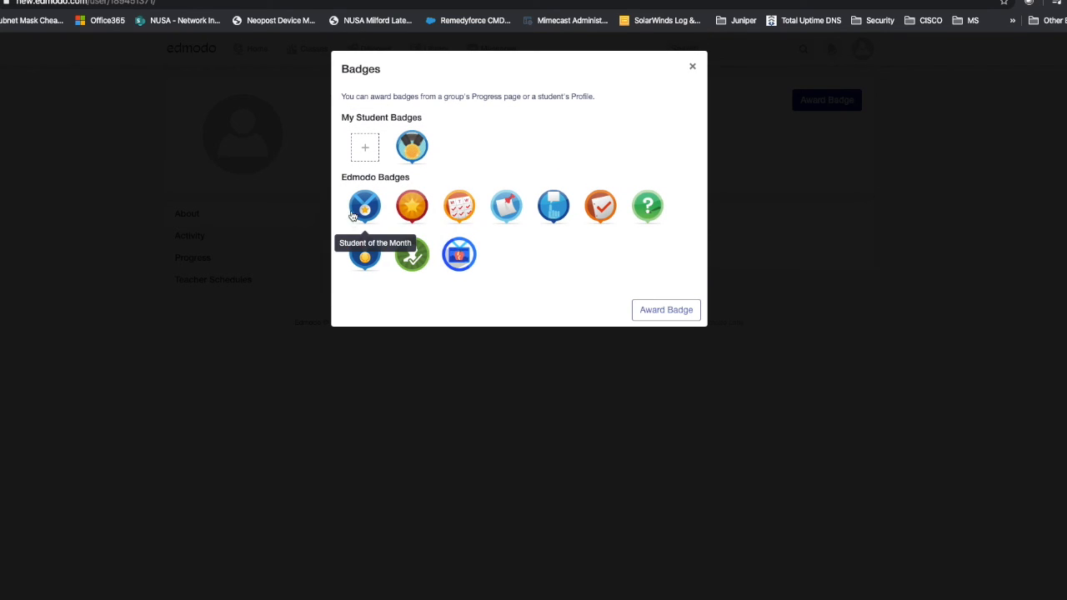
pyautogui.click(367, 153)
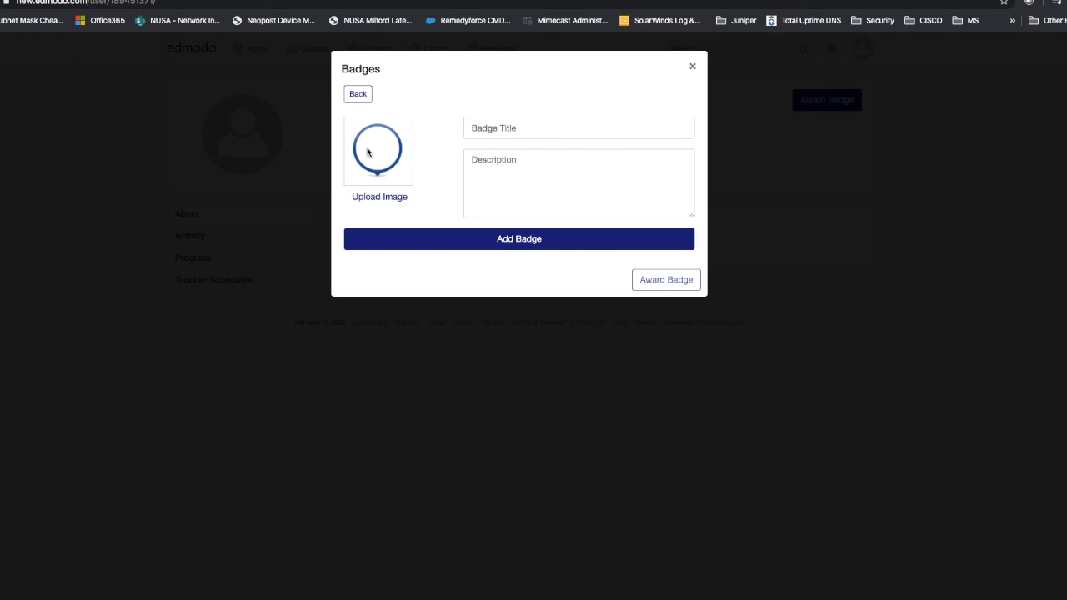
pyautogui.click(372, 198)
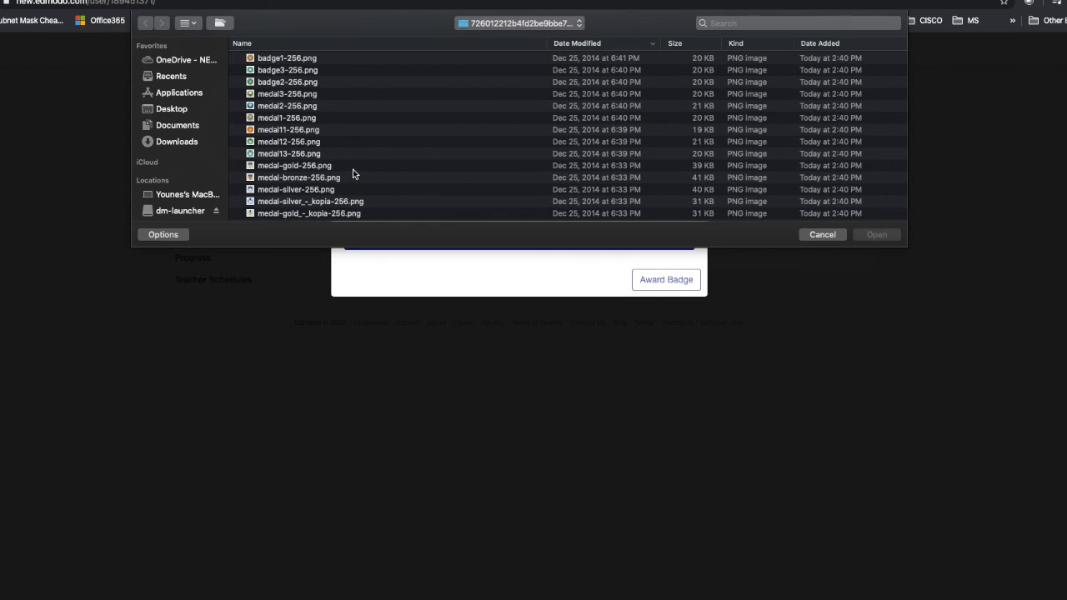
pyautogui.scroll(-3, 400, 184)
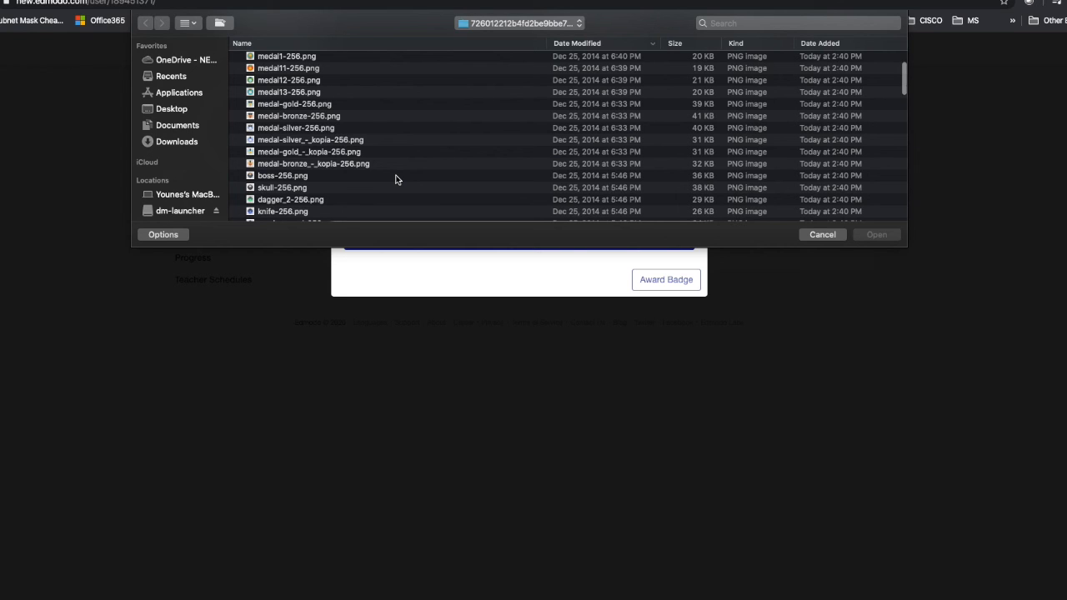
pyautogui.scroll(-2, 396, 179)
pyautogui.scroll(-2, 396, 179)
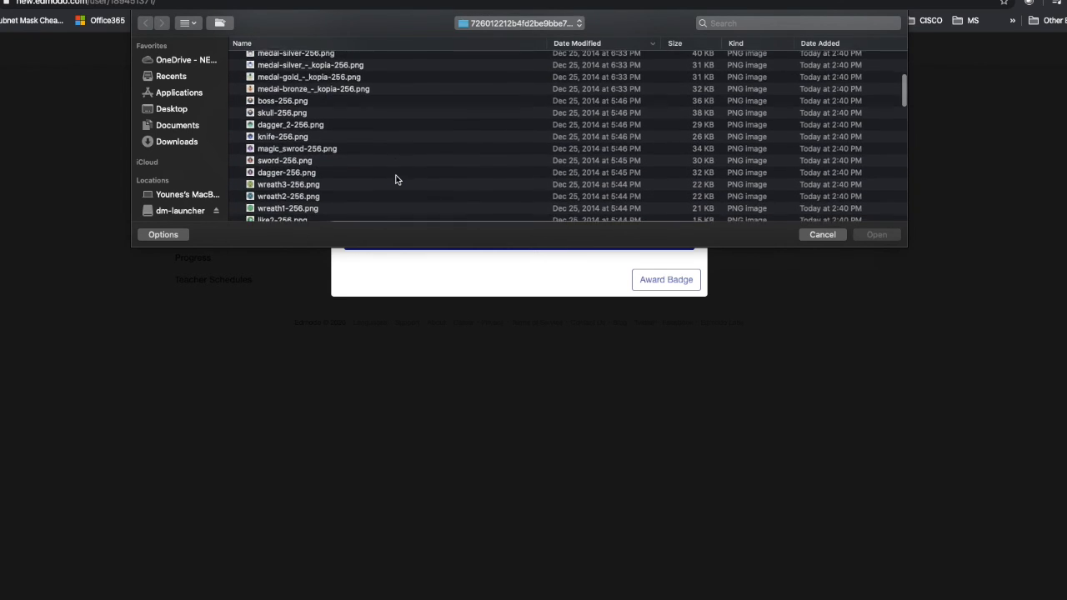
pyautogui.scroll(-3, 396, 179)
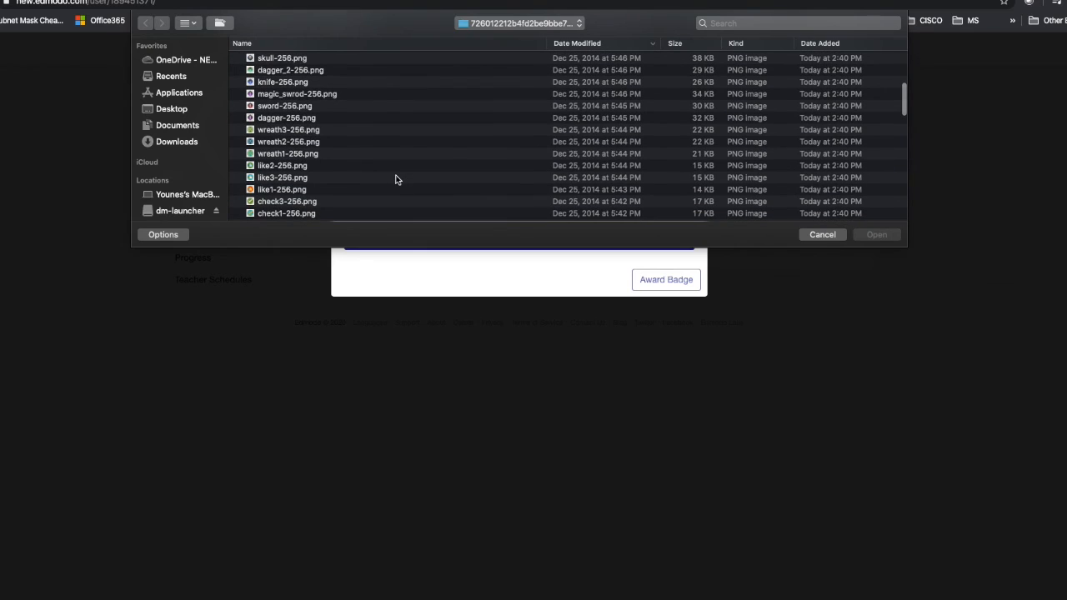
pyautogui.scroll(-5, 396, 179)
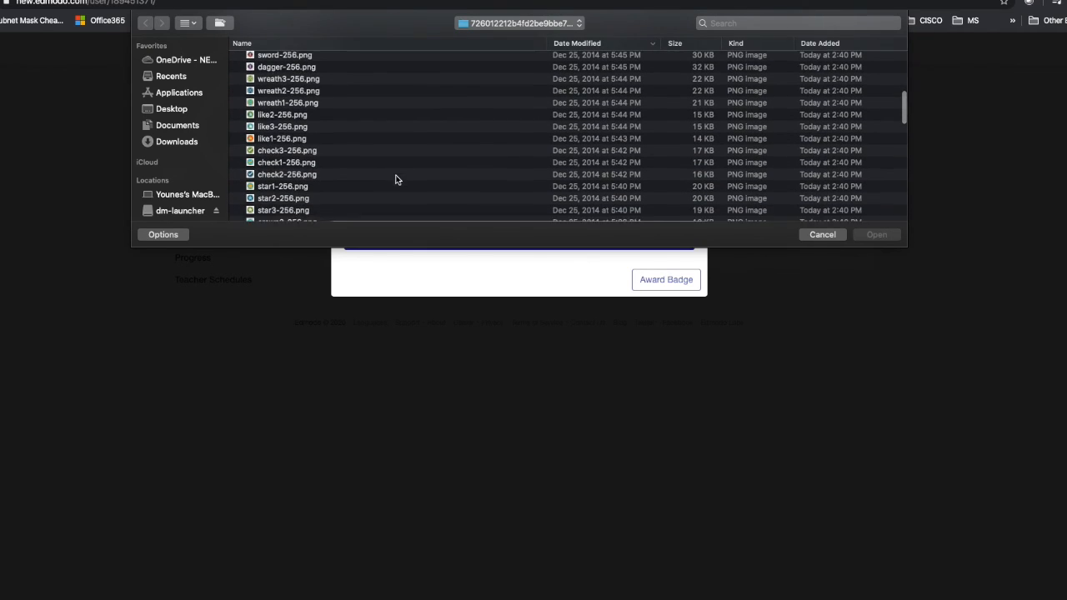
pyautogui.scroll(-3, 396, 178)
pyautogui.click(289, 130)
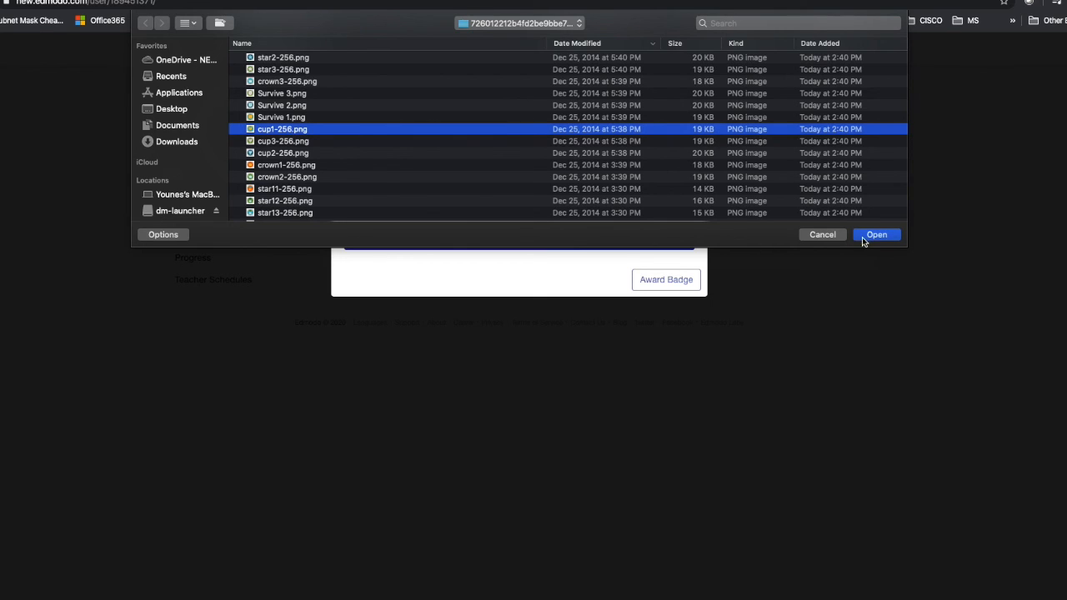
pyautogui.click(875, 235)
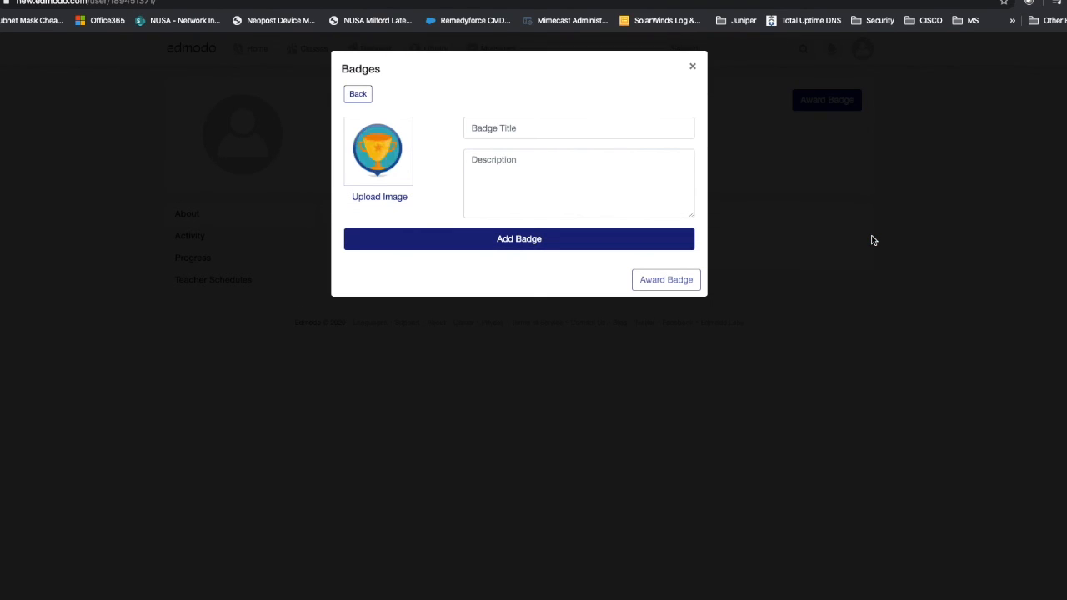
# - Title the new badge "Gold CUP"
pyautogui.click(531, 131)
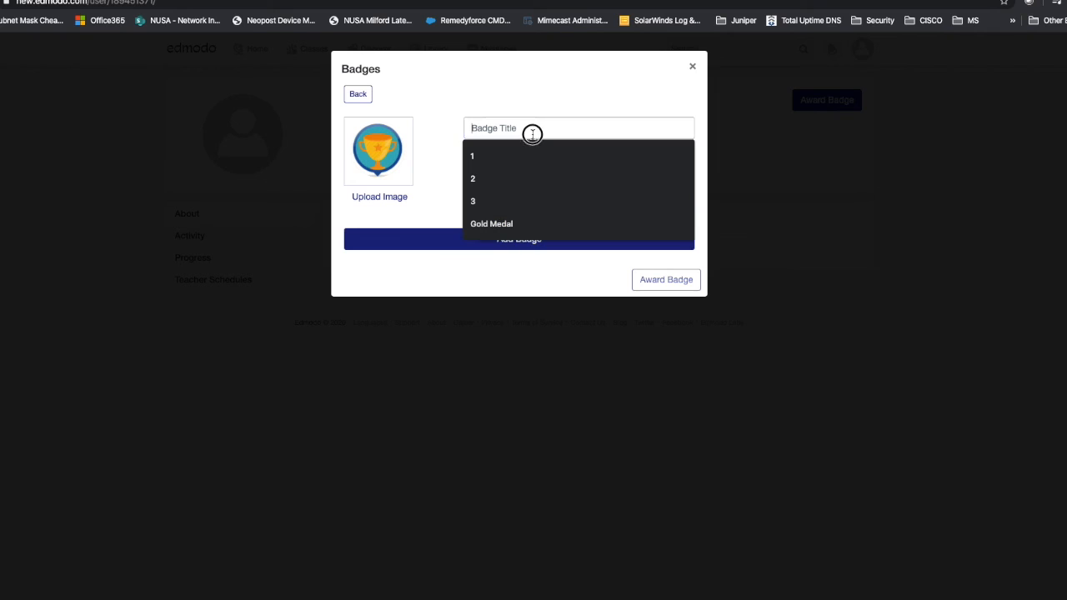
pyautogui.write('G')
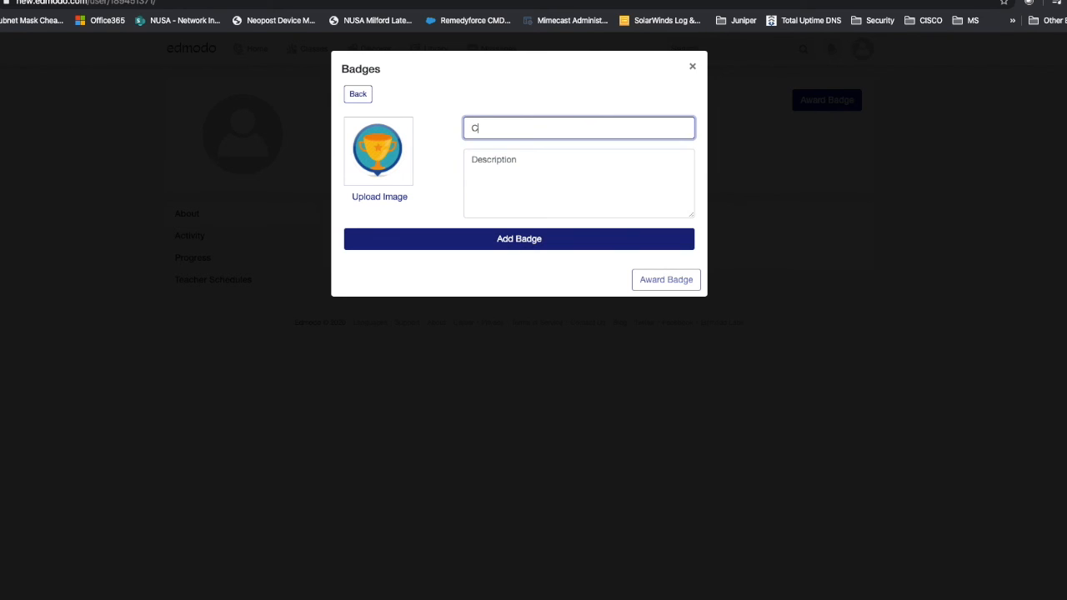
pyautogui.press('BackSpace')
pyautogui.write('Gold ')
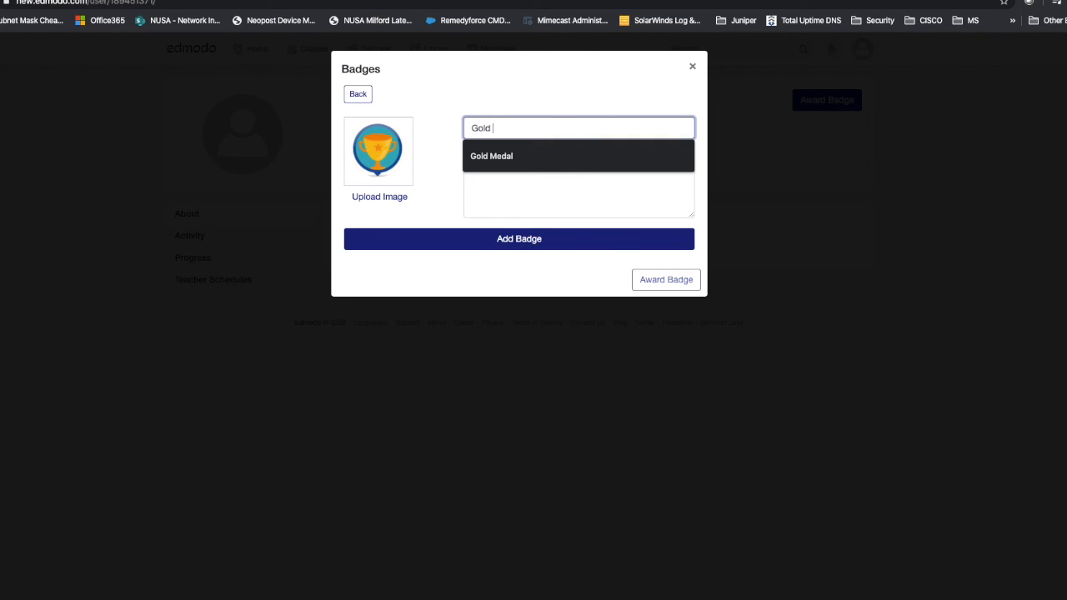
pyautogui.write('CUP')
pyautogui.press('Tab')
# - Describe the badge as "Reward for answering Ramadan Quizzes" and add it to the student badges
pyautogui.write('Reward for an')
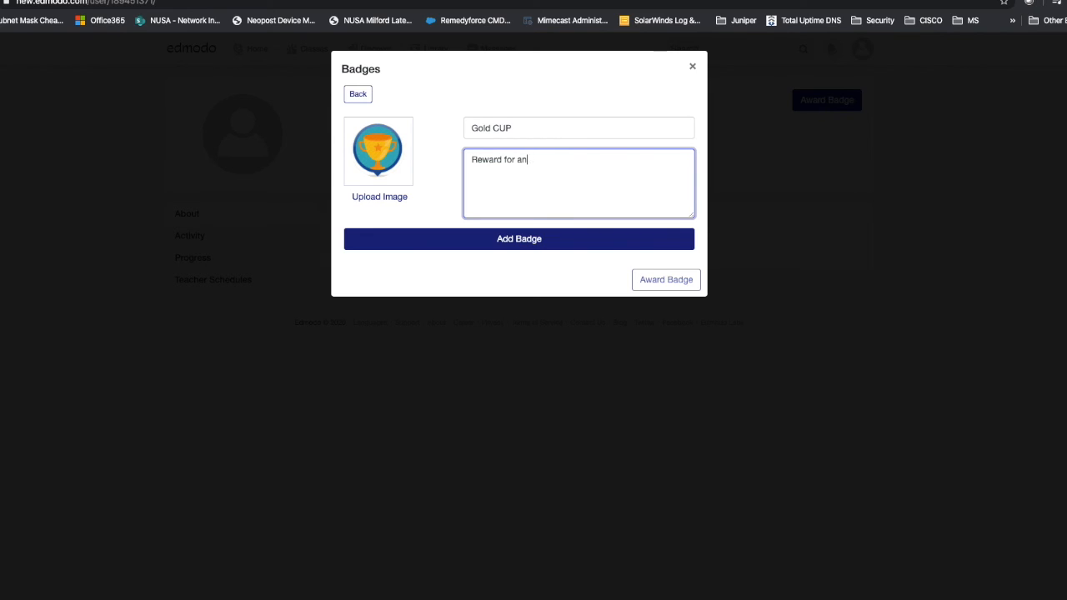
pyautogui.write('wing')
pyautogui.press('BackSpace')
pyautogui.press('BackSpace')
pyautogui.press('BackSpace')
pyautogui.write('ing Ramadn')
pyautogui.press('BackSpace')
pyautogui.press('BackSpace')
pyautogui.write('dan Quizzes')
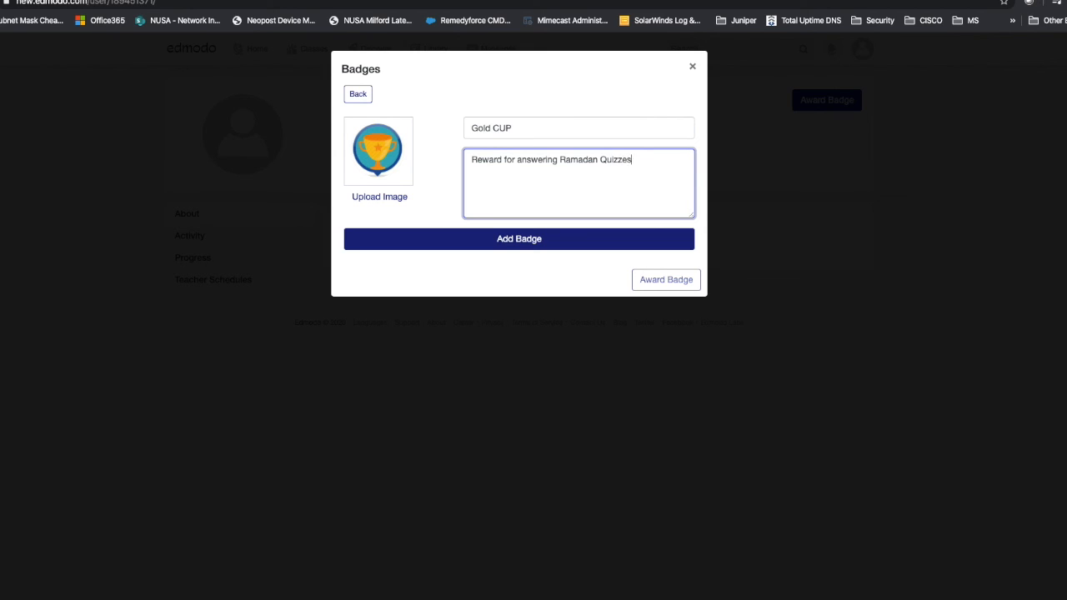
pyautogui.click(551, 244)
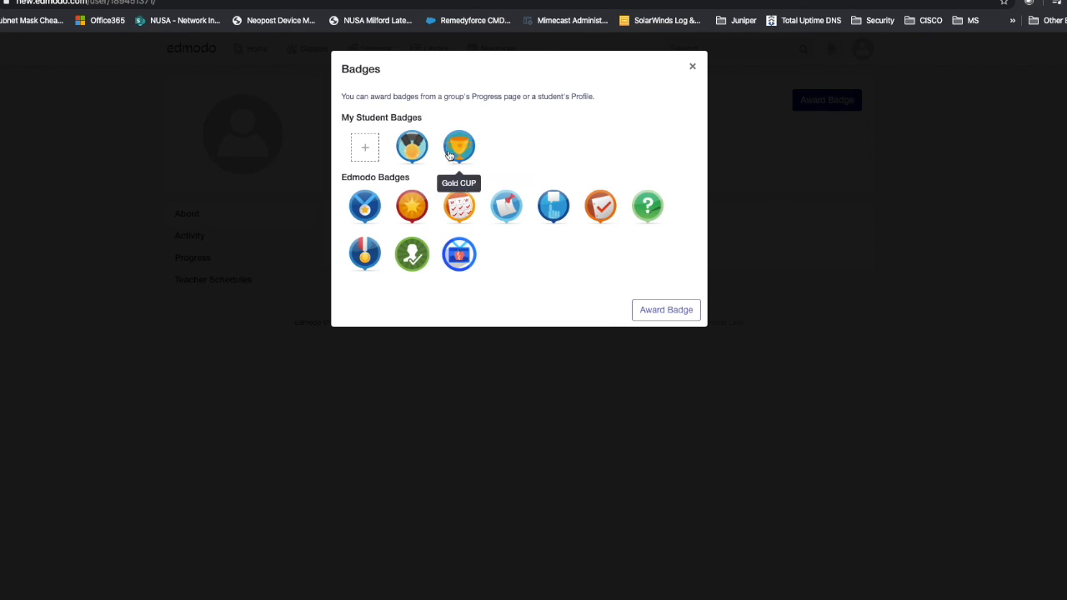
# - Award the Gold CUP badge to the student
pyautogui.click(458, 154)
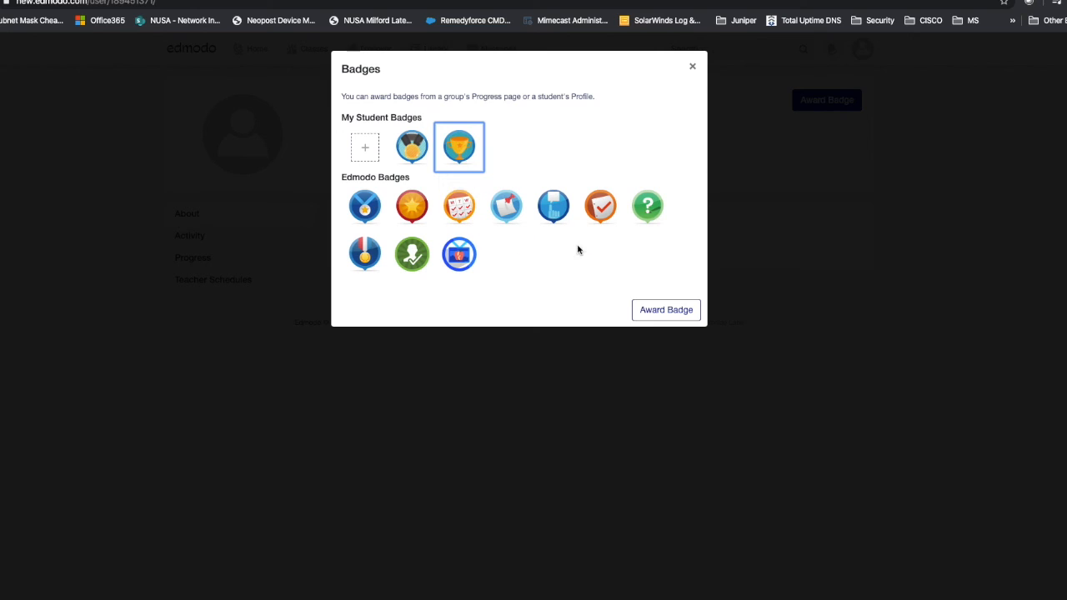
pyautogui.click(665, 312)
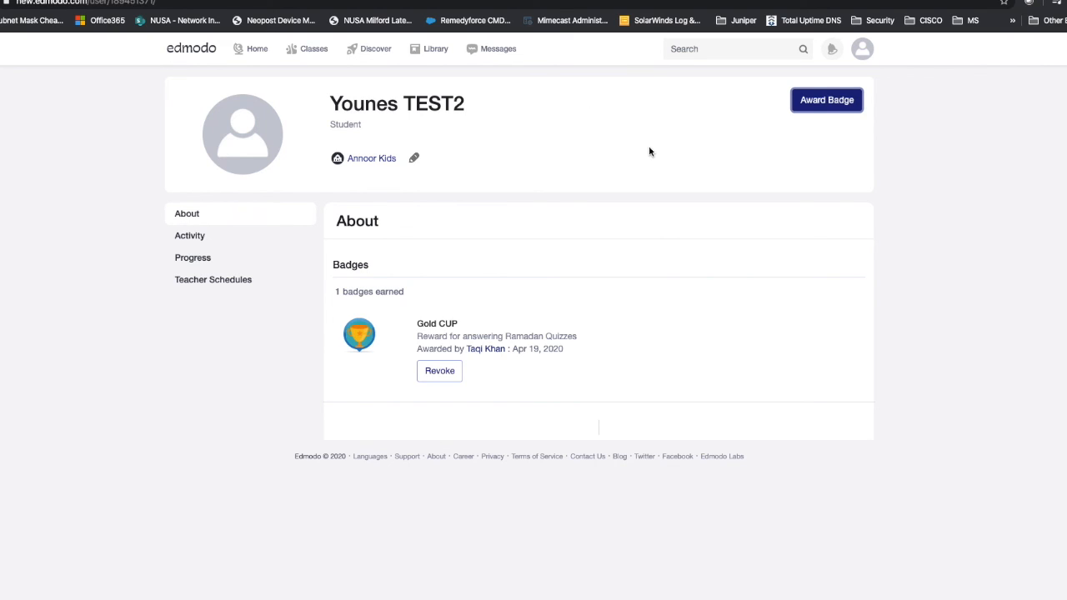
# - Go to the home feed and copy the YouTube link from the Islamic Study Level 1 post
pyautogui.click(255, 49)
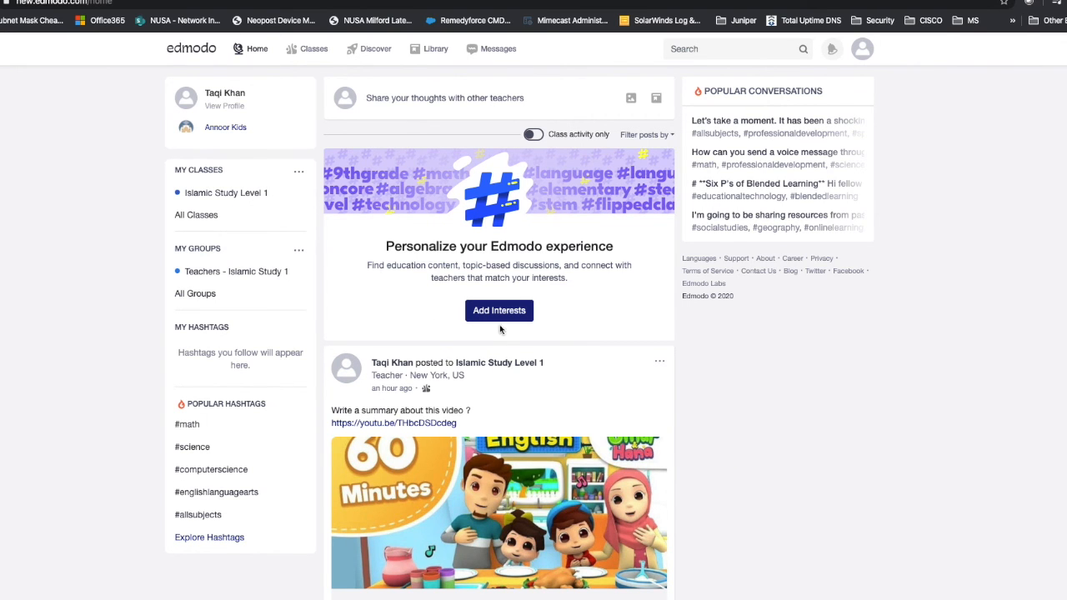
pyautogui.click(465, 424)
pyautogui.moveTo(465, 424); pyautogui.dragTo(337, 425)
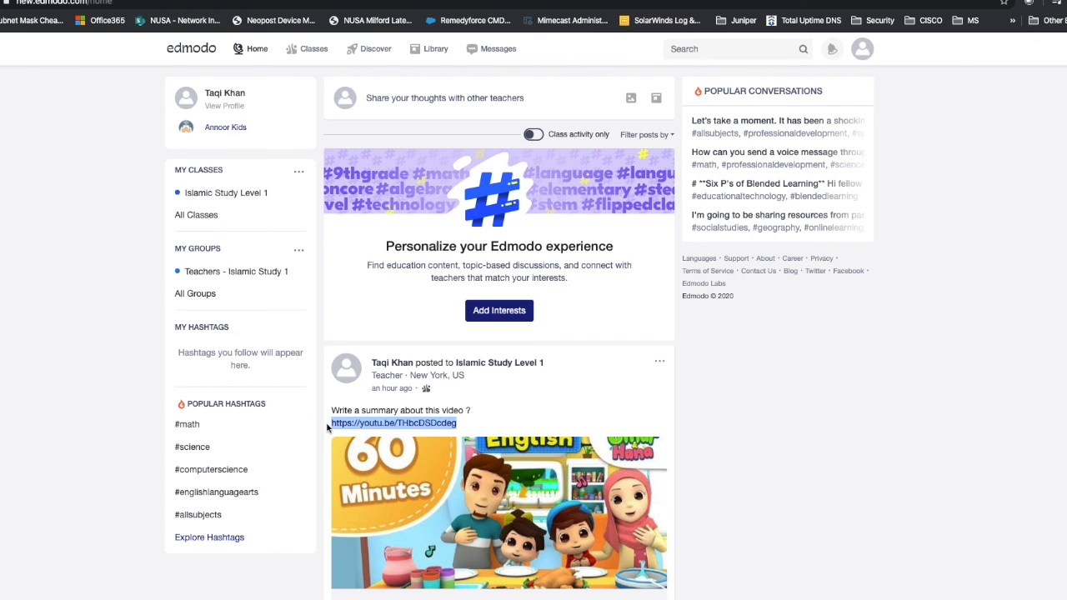
pyautogui.rightClick(343, 429)
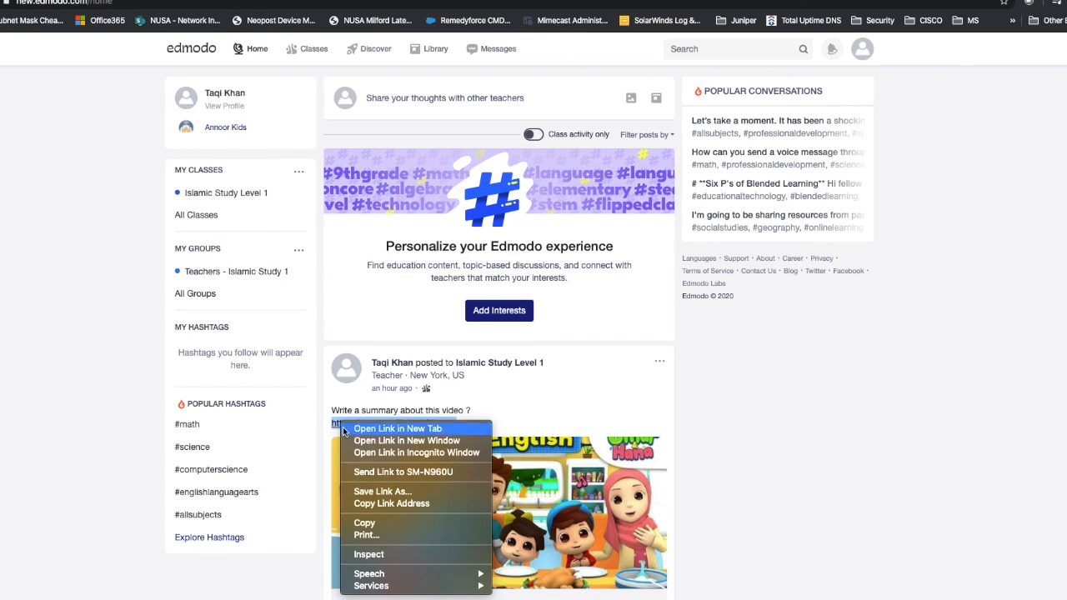
pyautogui.click(364, 522)
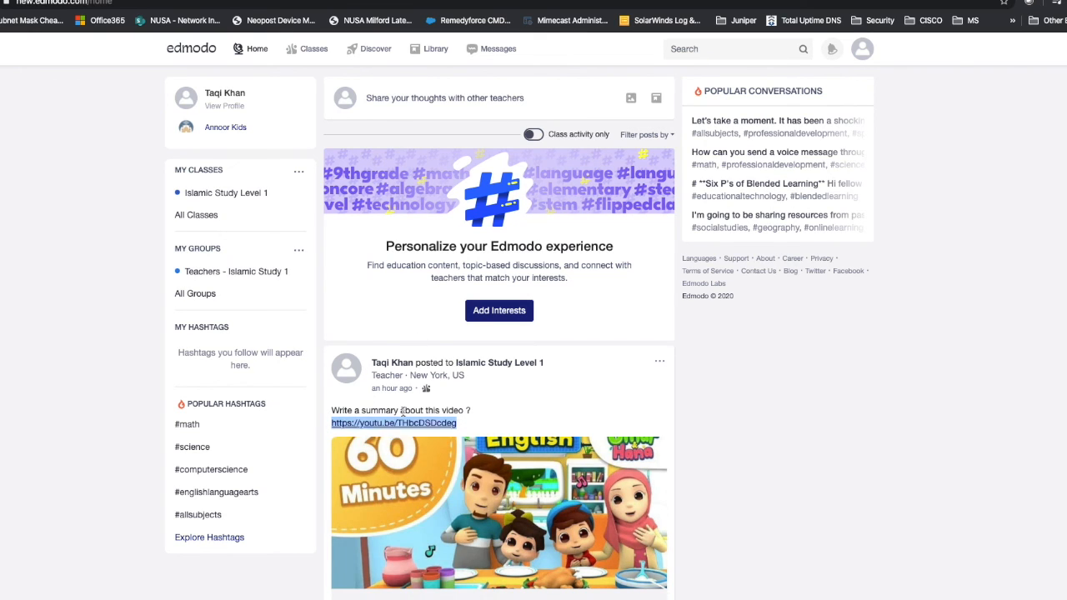
# - Start a new teacher post on the home feed and make it visible to any teacher at Annoor Kids
pyautogui.click(482, 99)
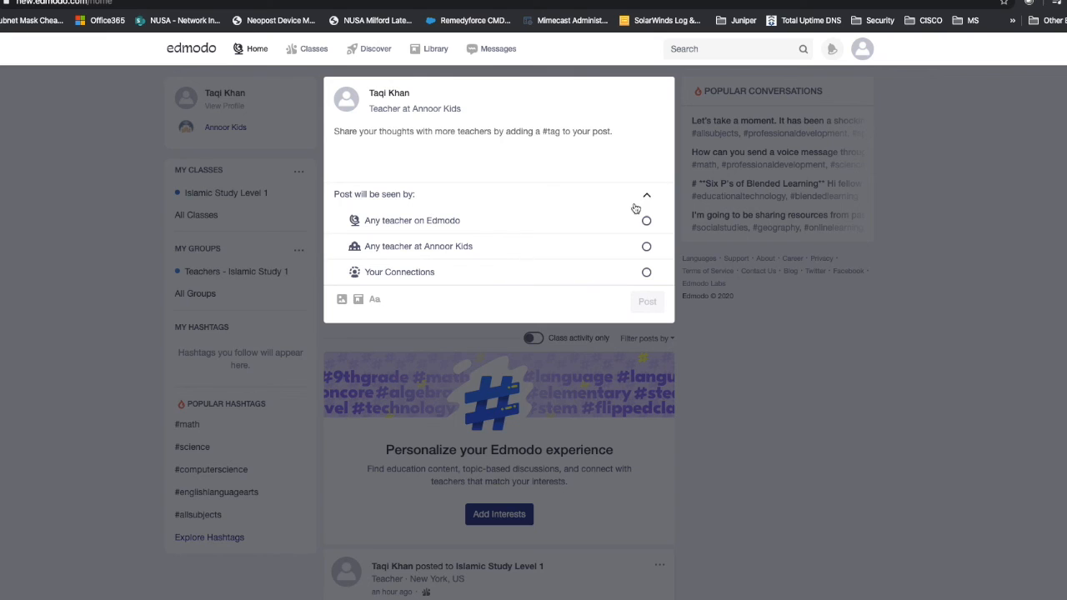
pyautogui.click(647, 273)
pyautogui.click(647, 197)
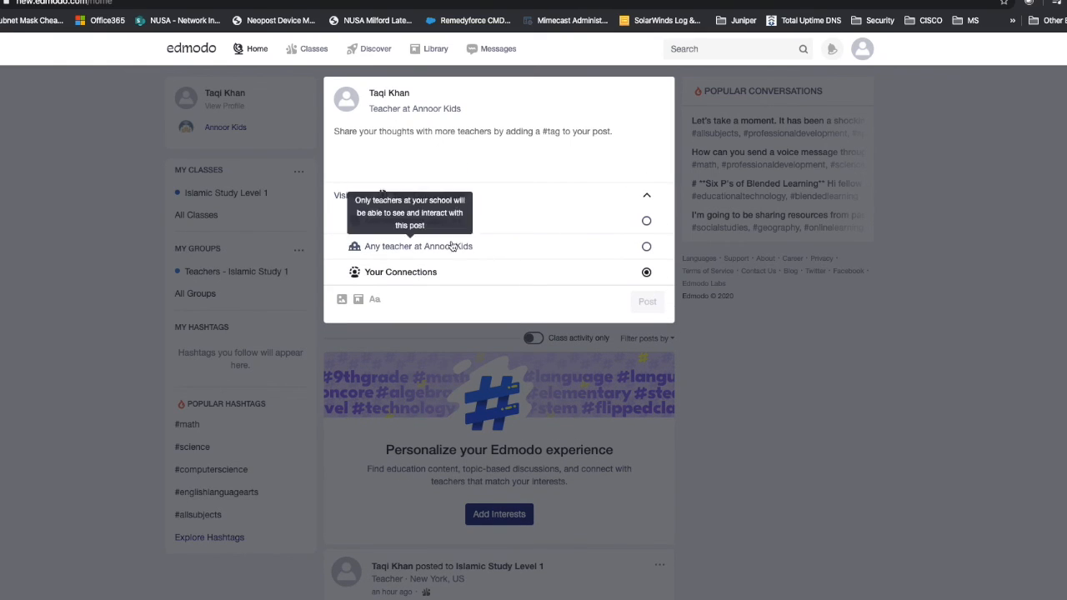
pyautogui.click(645, 247)
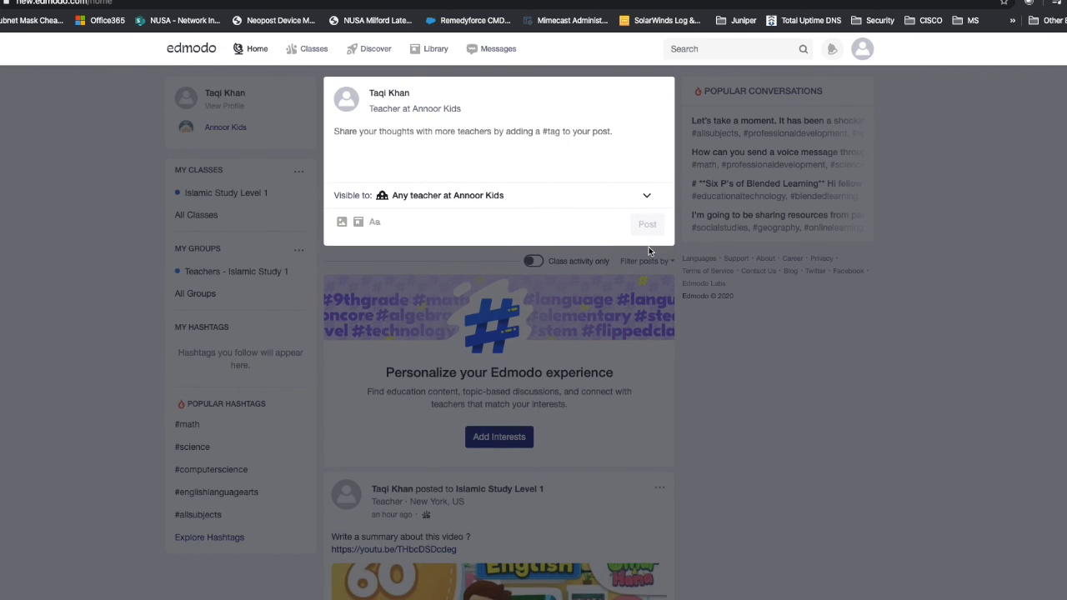
pyautogui.click(492, 150)
# - Switch to YouTube, open the video "Maryam & Fatima Unboxing Gifts From Zaky" and copy its share link
pyautogui.click(250, 2)
pyautogui.click(248, 33)
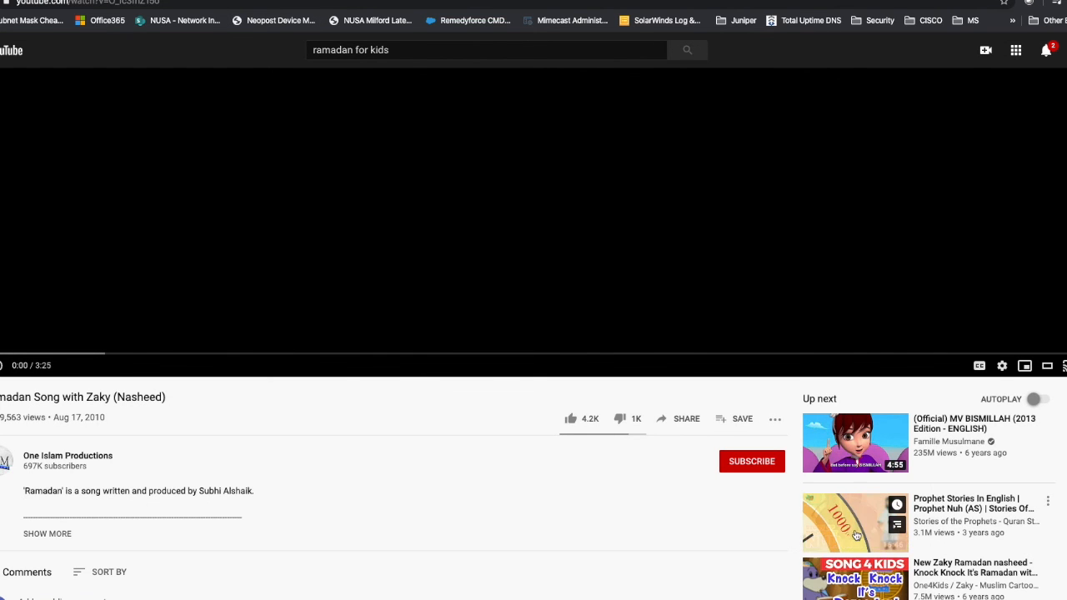
pyautogui.scroll(-1, 857, 534)
pyautogui.moveTo(854, 546)
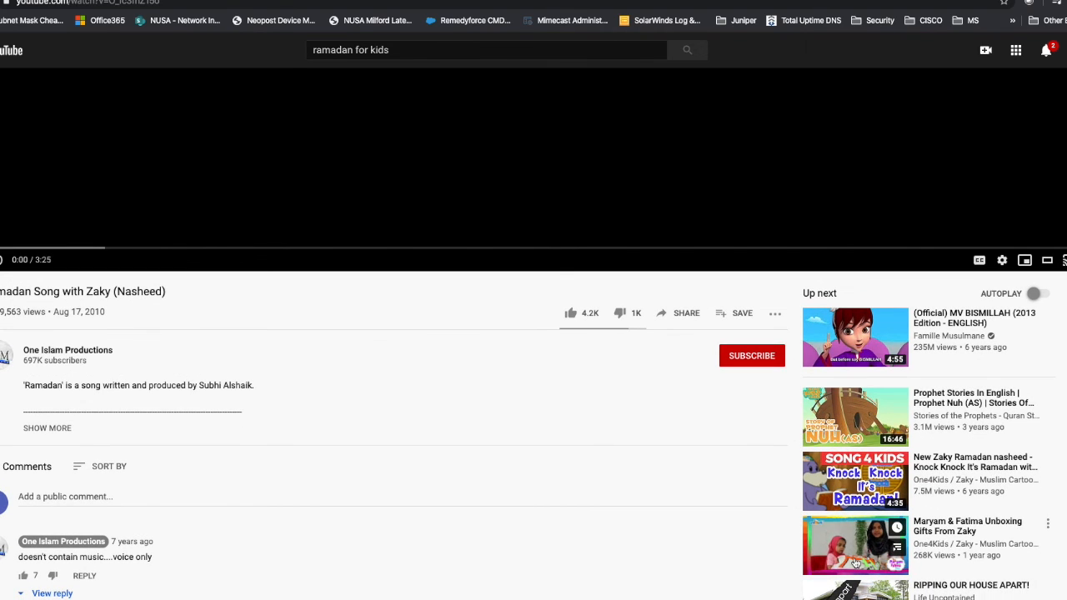
pyautogui.click(854, 548)
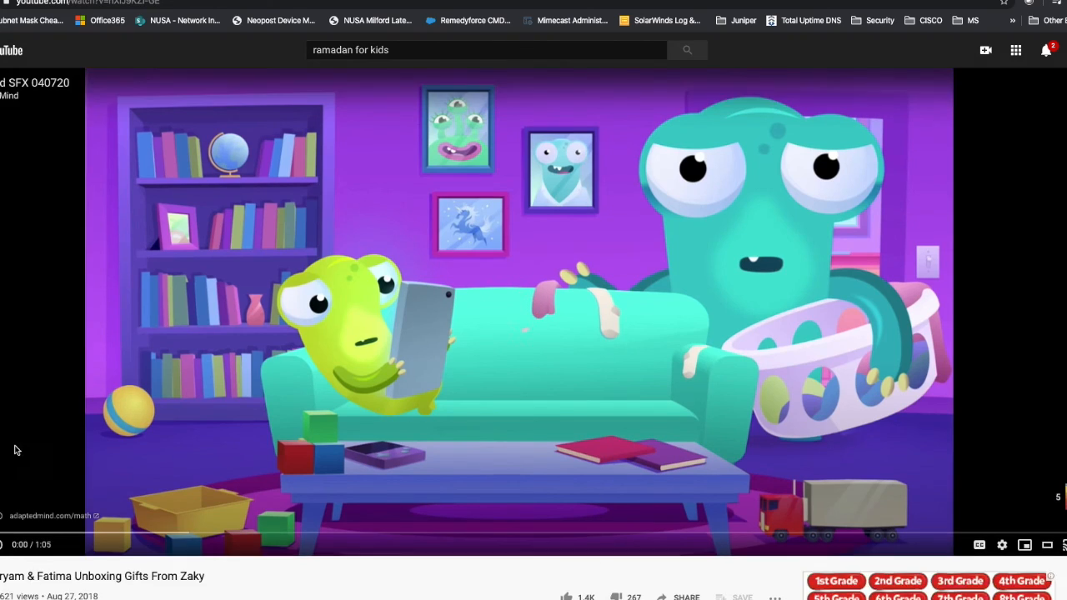
pyautogui.scroll(-3, 406, 529)
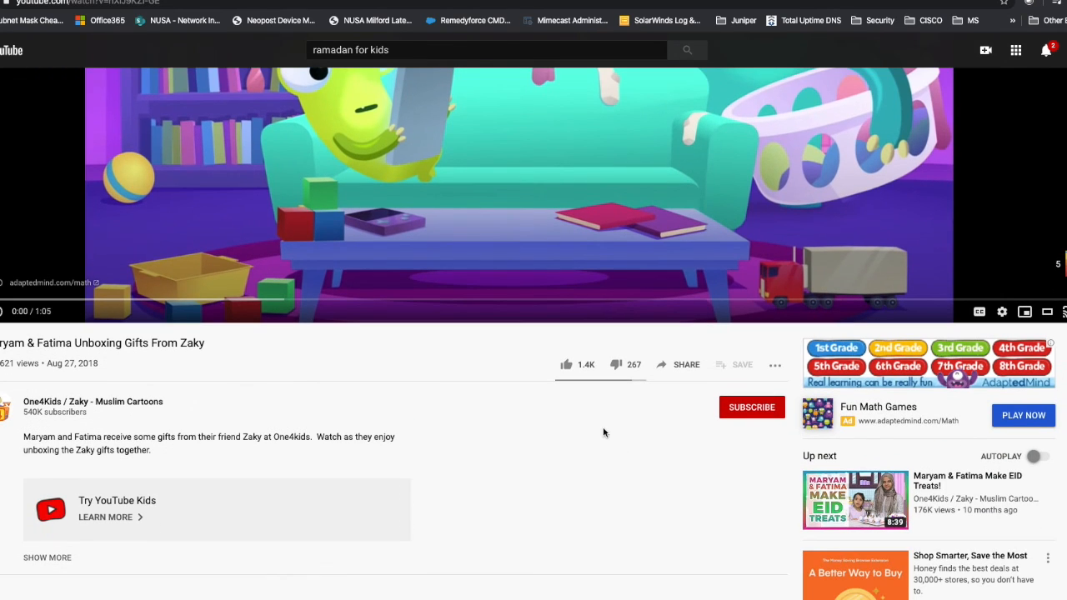
pyautogui.click(776, 367)
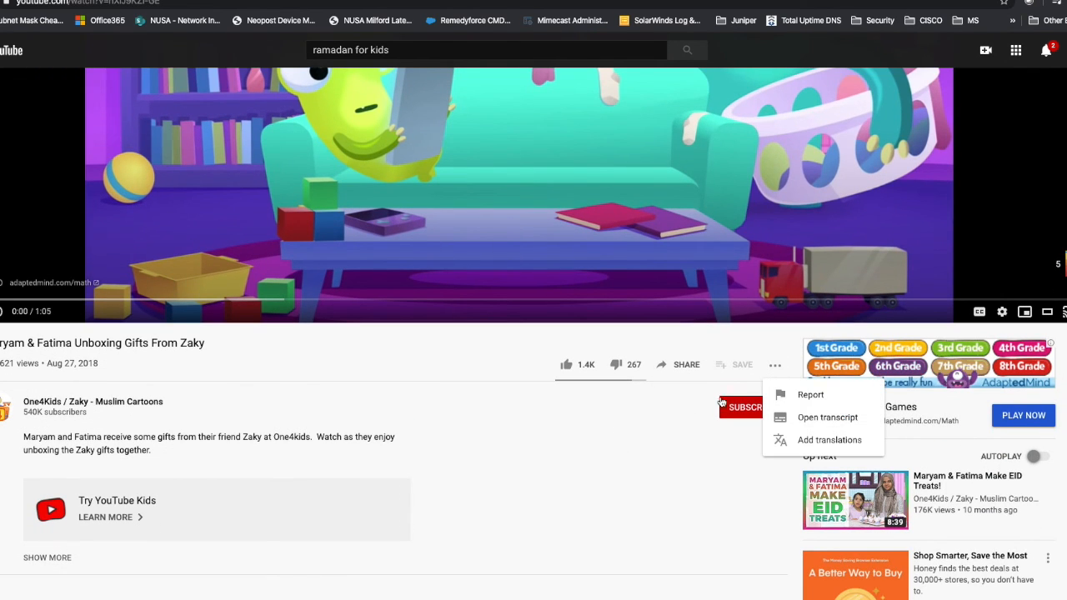
pyautogui.click(686, 367)
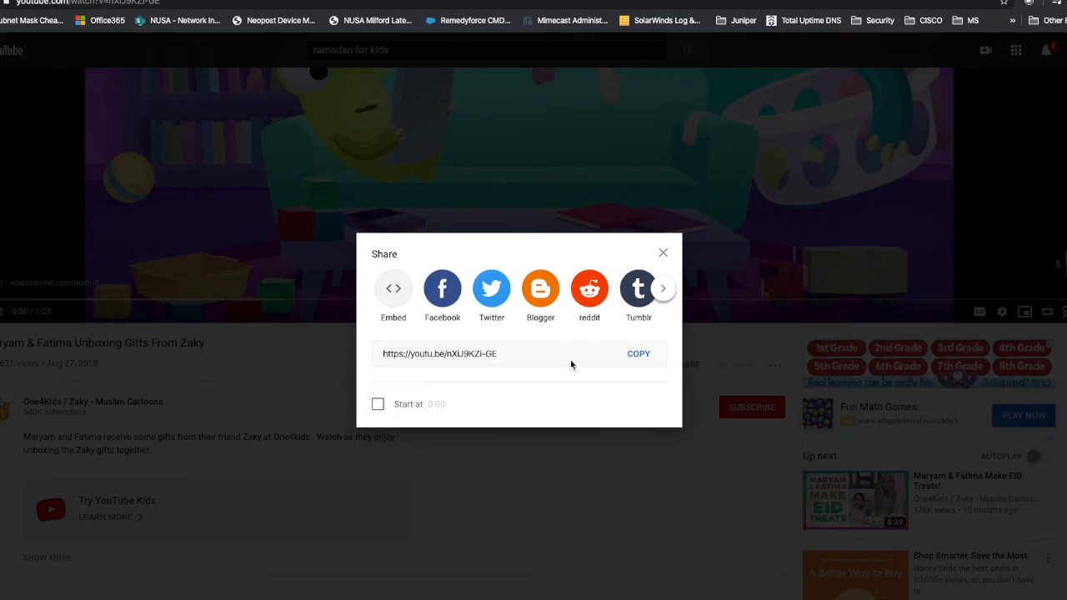
pyautogui.click(625, 357)
# - Return to Edmodo, paste the video link into the post and write "What you think about this ideas for our school" above it
pyautogui.click(47, 1)
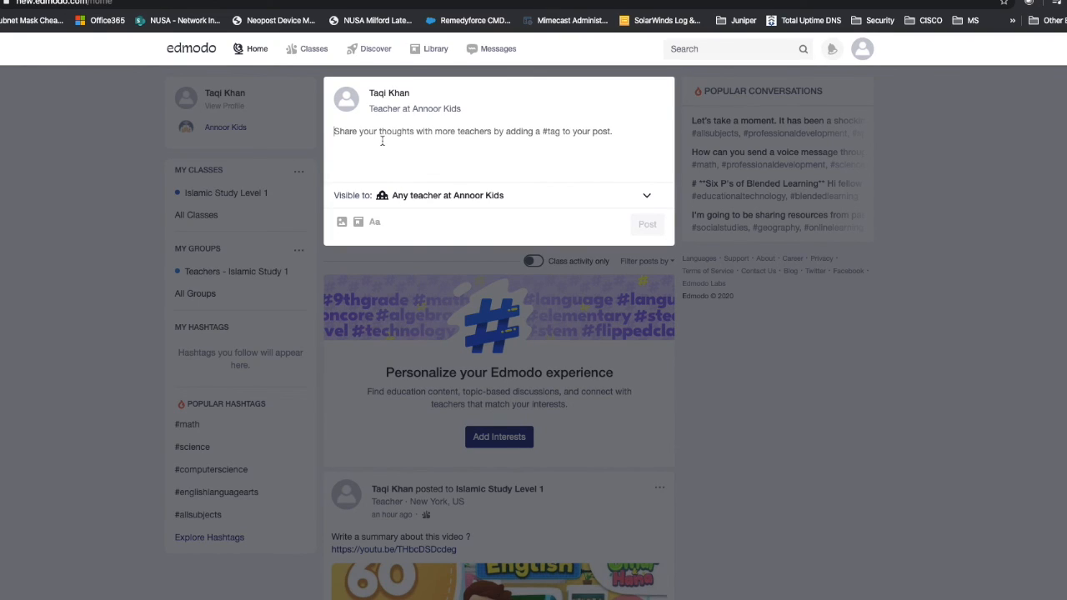
pyautogui.hotkey('ctrl', 'v')
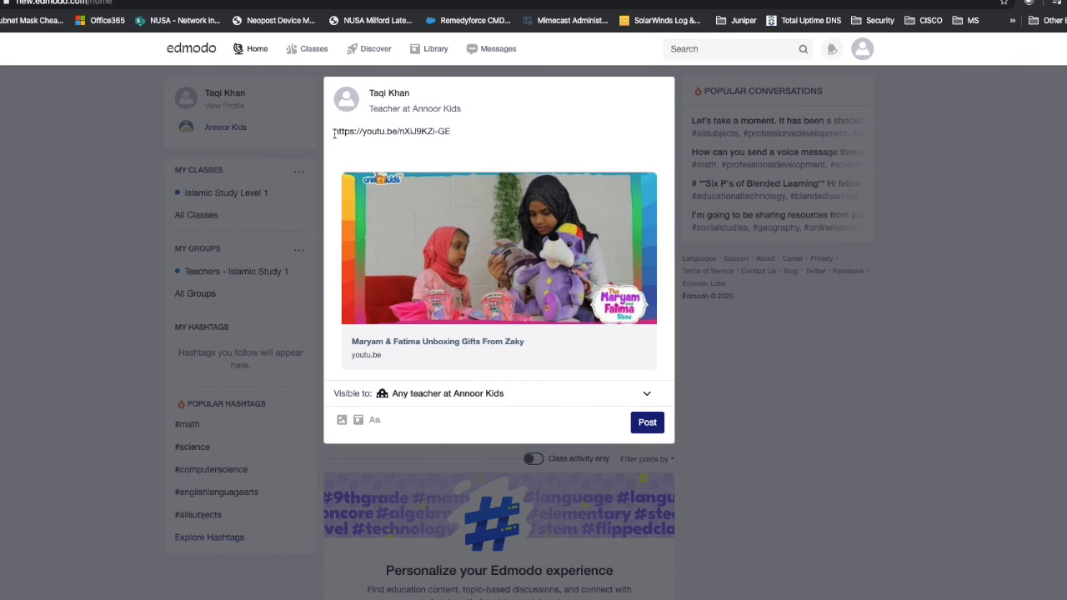
pyautogui.click(333, 131)
pyautogui.press('Return')
pyautogui.press('Return')
pyautogui.write('What')
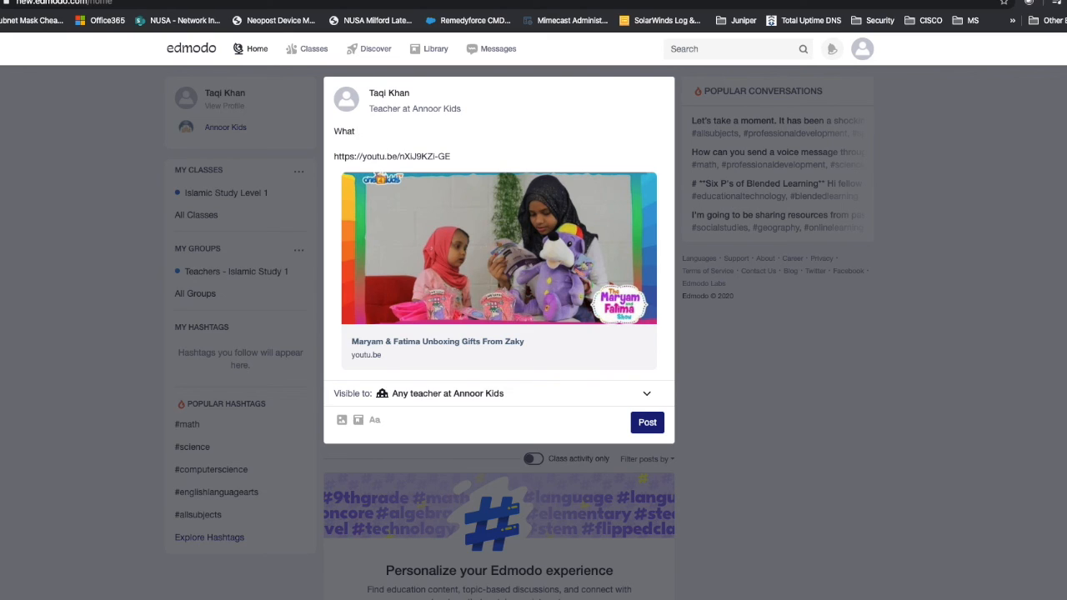
pyautogui.write(' you think about this ideas for our school')
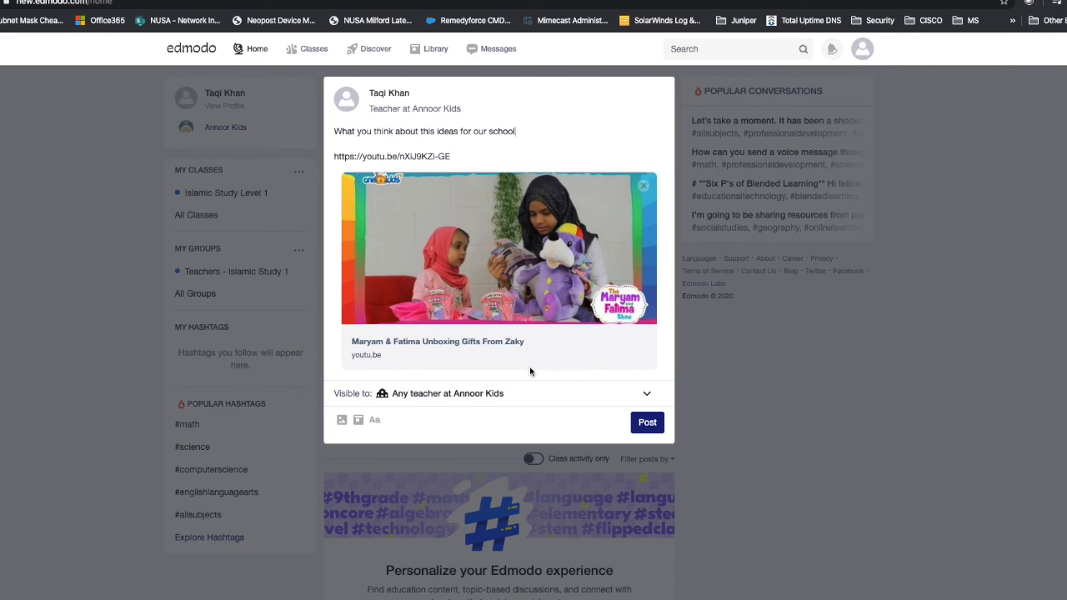
# - Check the audience options, publish the post to any teacher at Annoor Kids and review it in the feed
pyautogui.click(393, 397)
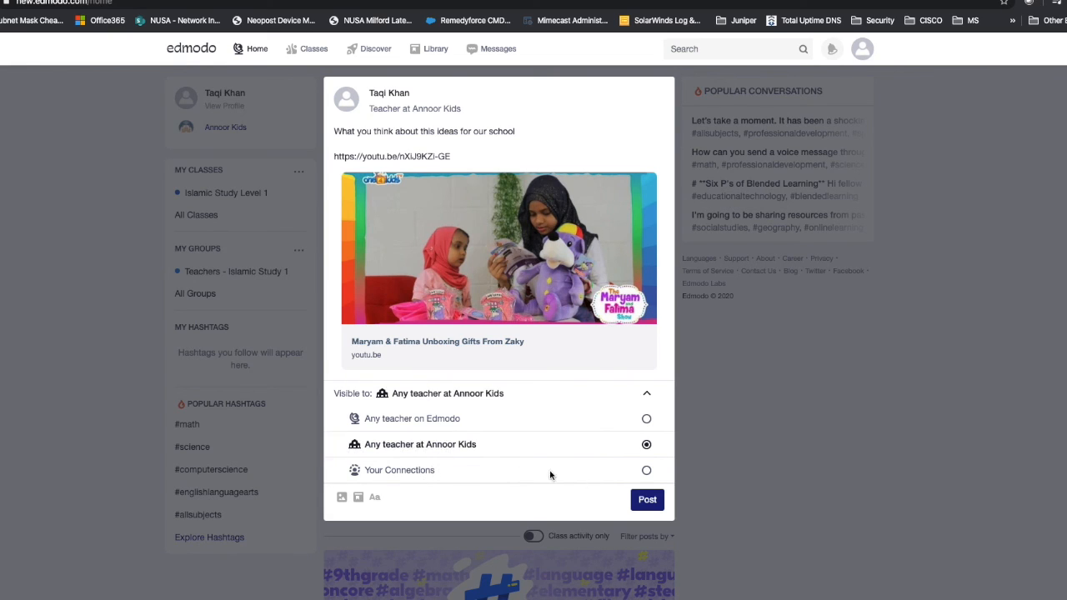
pyautogui.click(648, 502)
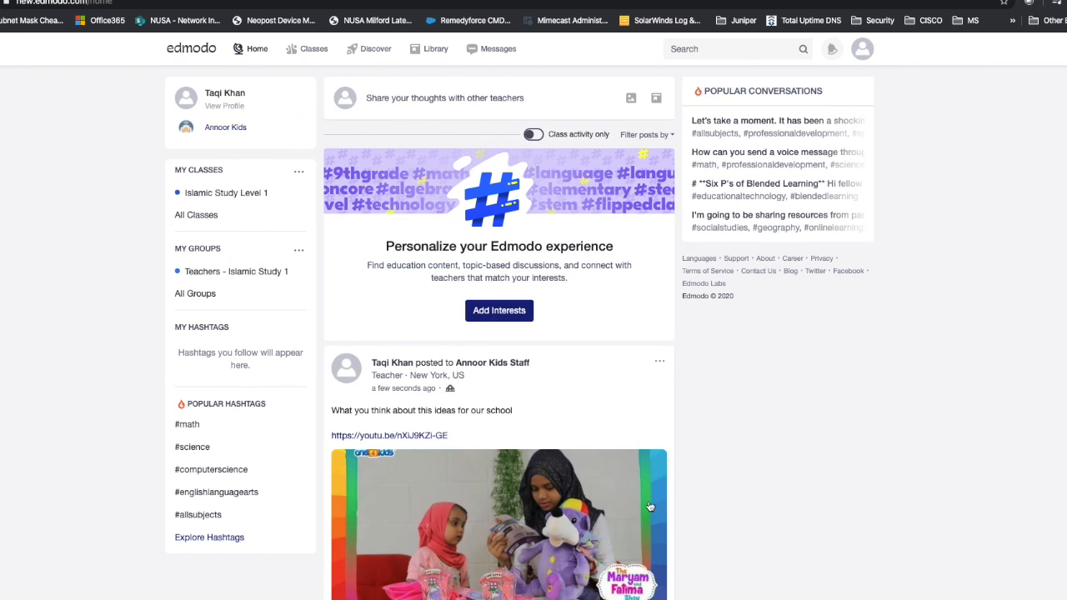
pyautogui.scroll(-5, 650, 507)
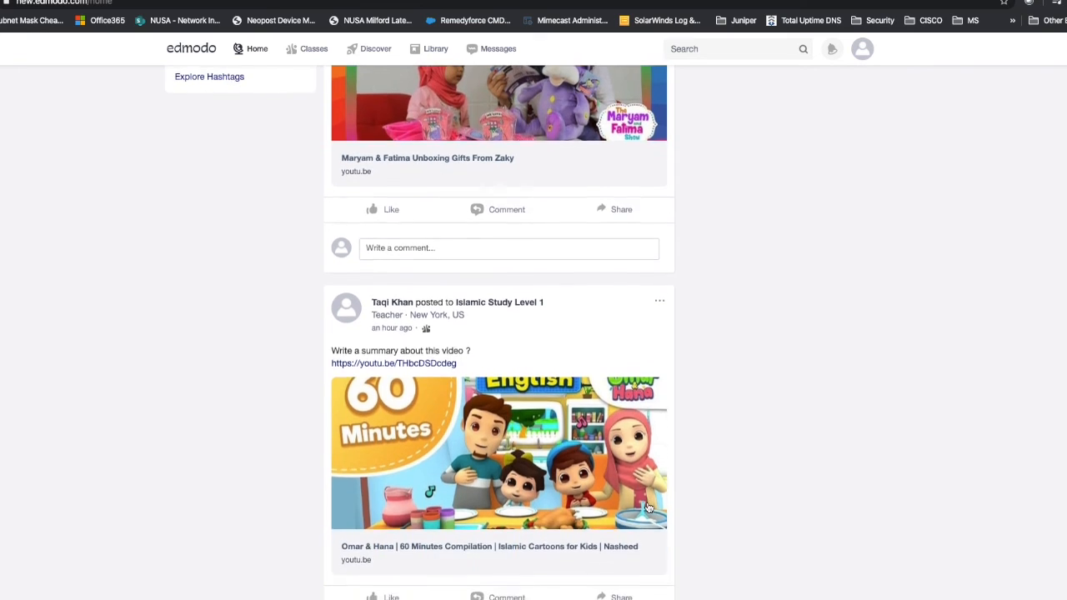
pyautogui.scroll(5, 649, 507)
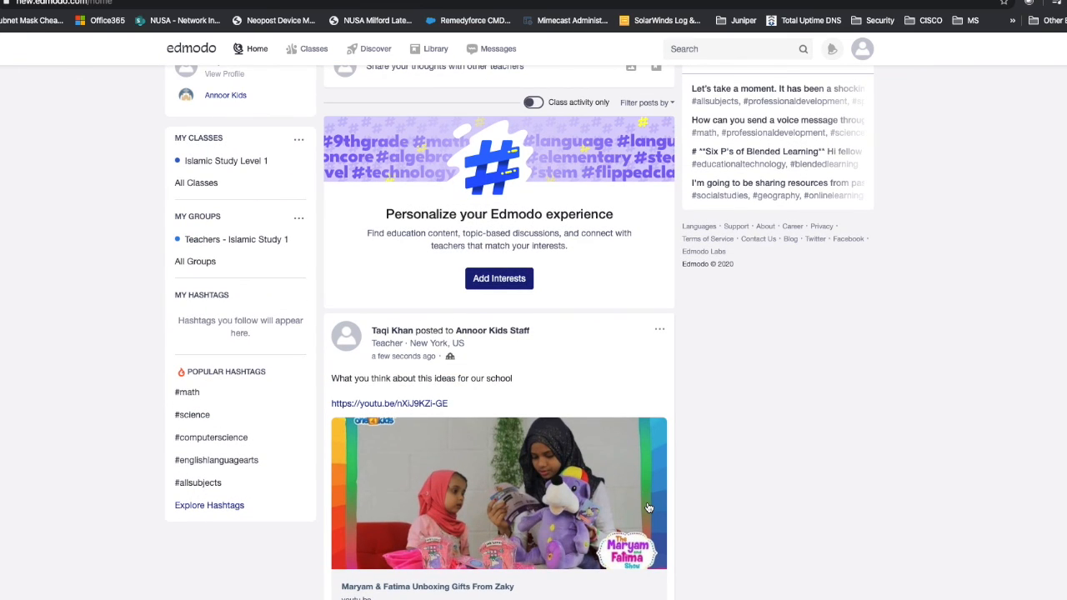
pyautogui.scroll(-5, 649, 506)
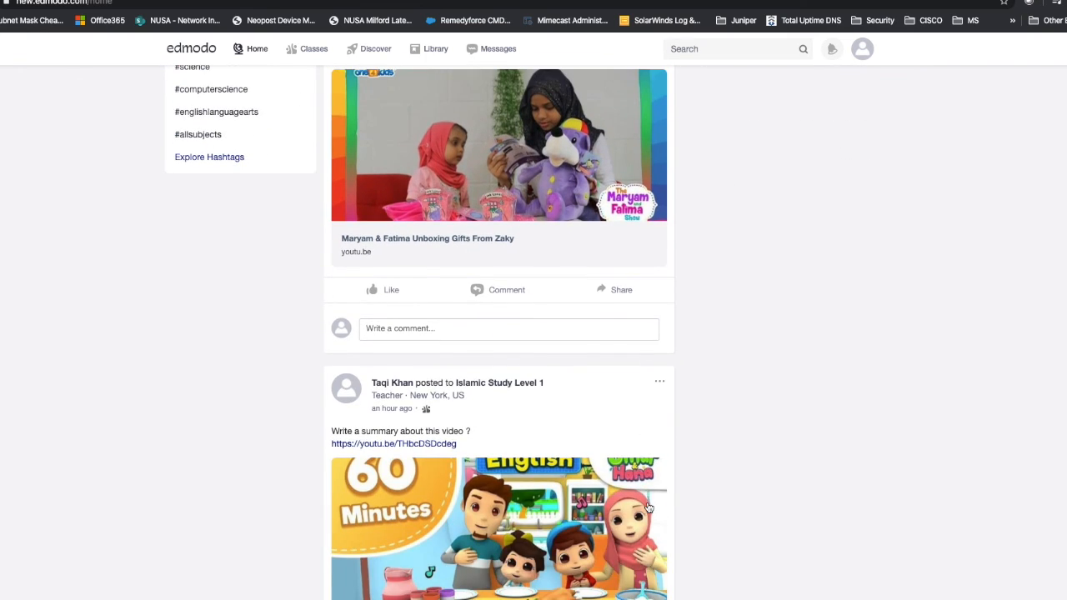
pyautogui.scroll(5, 649, 507)
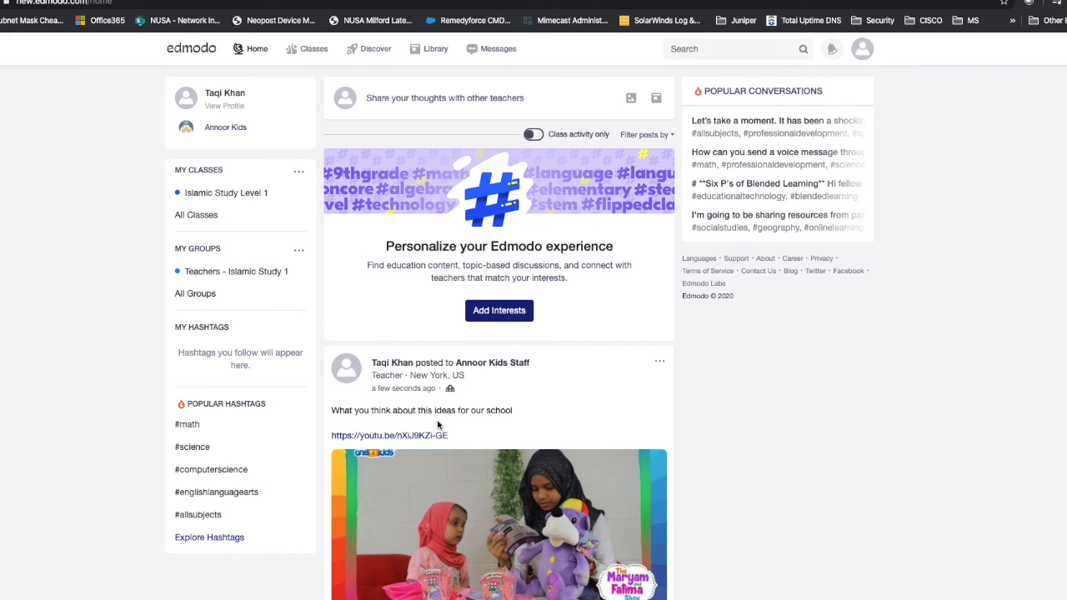
# - Open the Islamic Study Level 1 class and start a post with the greeting line "Asslamo Alaykom -"
pyautogui.click(239, 194)
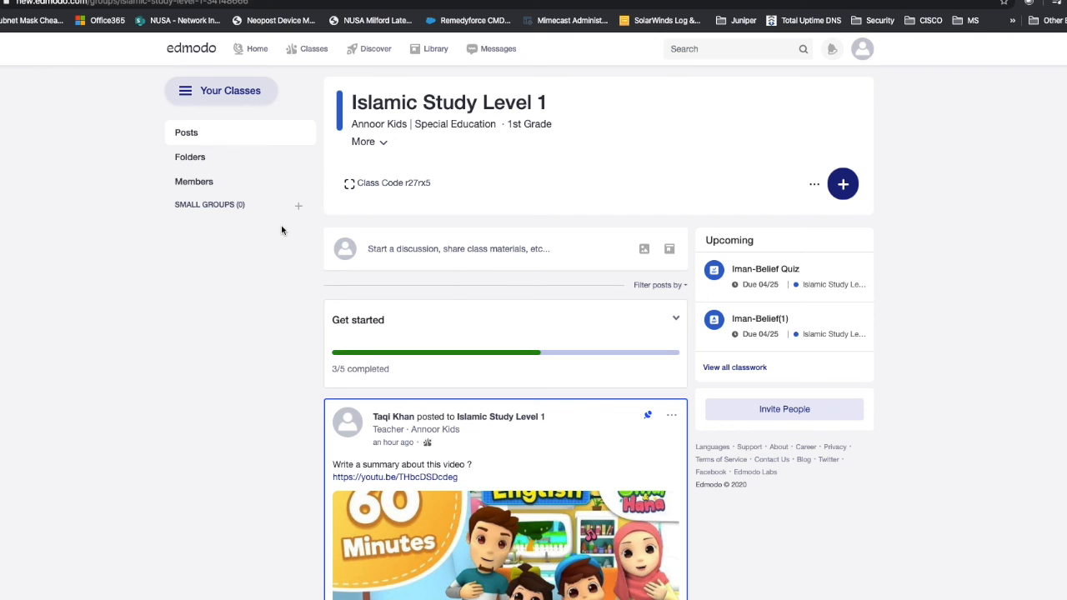
pyautogui.click(561, 255)
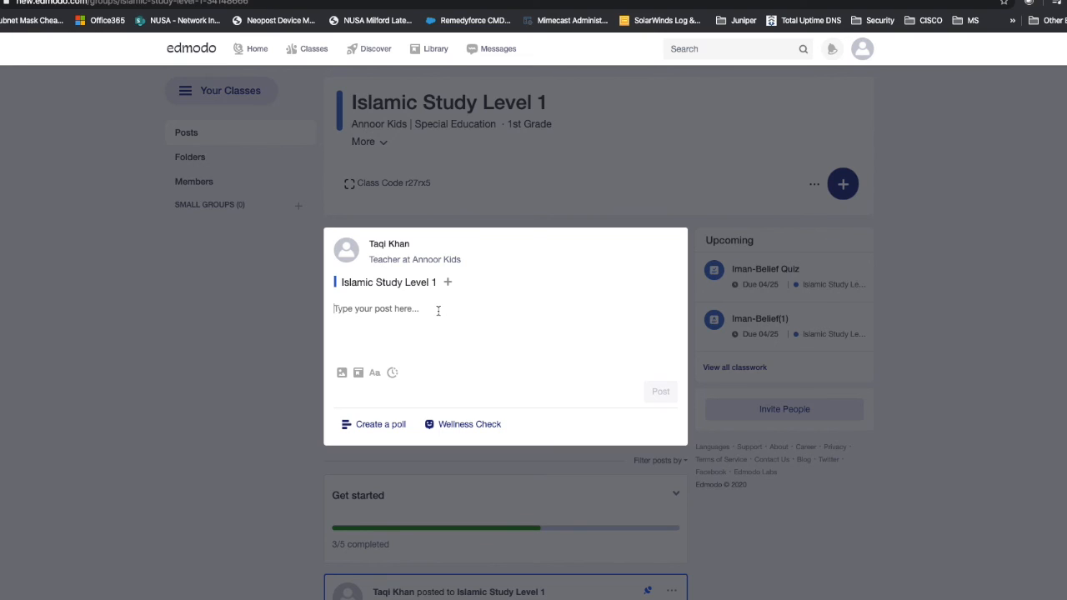
pyautogui.write('Alwaay')
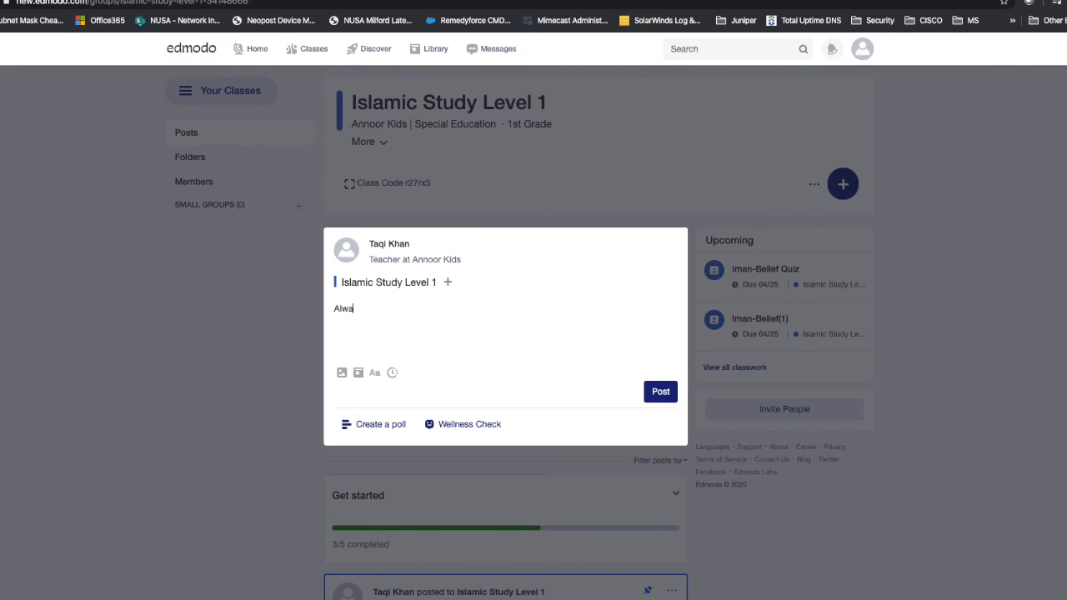
pyautogui.press('BackSpace')
pyautogui.press('BackSpace')
pyautogui.write('ys')
pyautogui.press('BackSpace')
pyautogui.press('BackSpace')
pyautogui.press('BackSpace')
pyautogui.press('BackSpace')
pyautogui.write('sslamo Alaykom -')
pyautogui.press('Return')
# - Write "Always Smile and say Bismillah" as the second line of the class post
pyautogui.write('Always Smile')
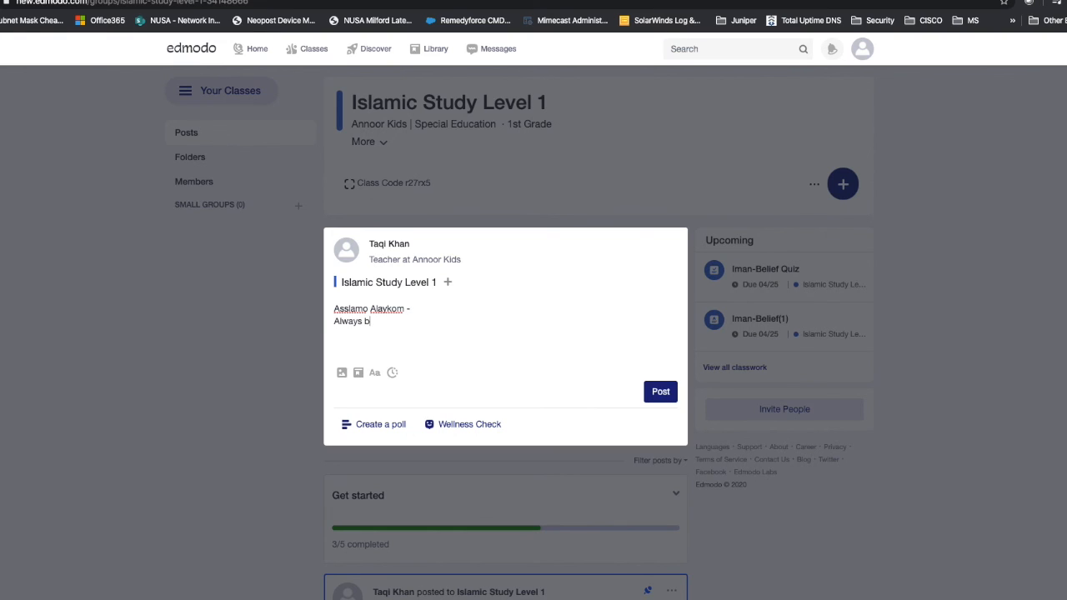
pyautogui.write(' and say b')
pyautogui.press('BackSpace')
pyautogui.write('Bismillah and')
pyautogui.press('BackSpace')
pyautogui.press('BackSpace')
pyautogui.press('BackSpace')
pyautogui.press('BackSpace')
# - Add the third line "Always say Elhamdolilah." and publish the post to the class
pyautogui.press('Return')
pyautogui.write('Alha')
pyautogui.press('BackSpace')
pyautogui.press('BackSpace')
pyautogui.write('wy')
pyautogui.press('BackSpace')
pyautogui.press('BackSpace')
pyautogui.write('way')
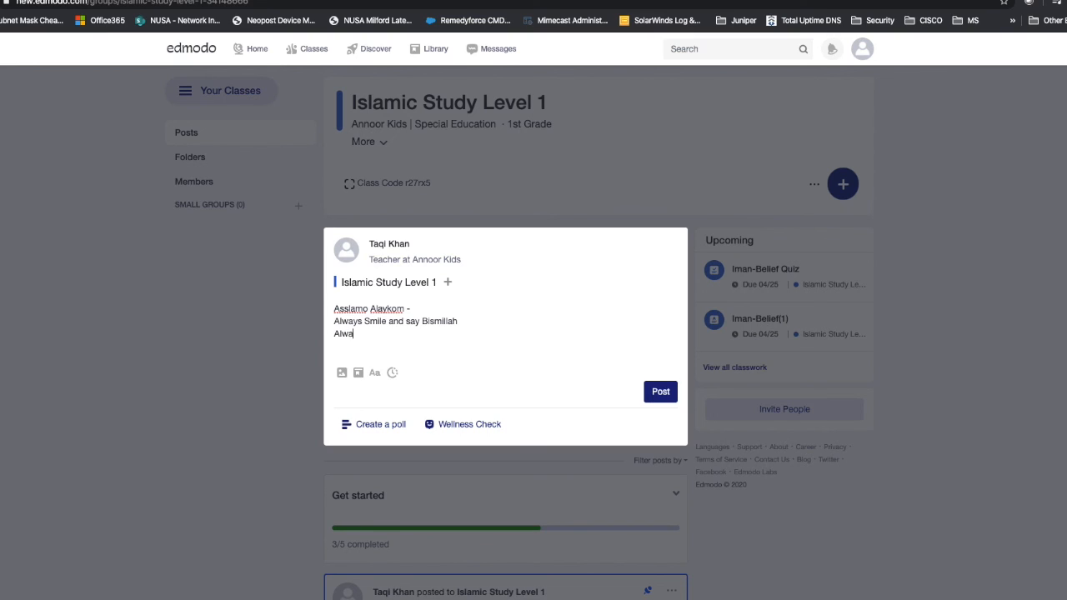
pyautogui.write('s say Elahma')
pyautogui.press('BackSpace')
pyautogui.press('BackSpace')
pyautogui.press('BackSpace')
pyautogui.press('BackSpace')
pyautogui.write('hamdolilah')
pyautogui.click(662, 393)
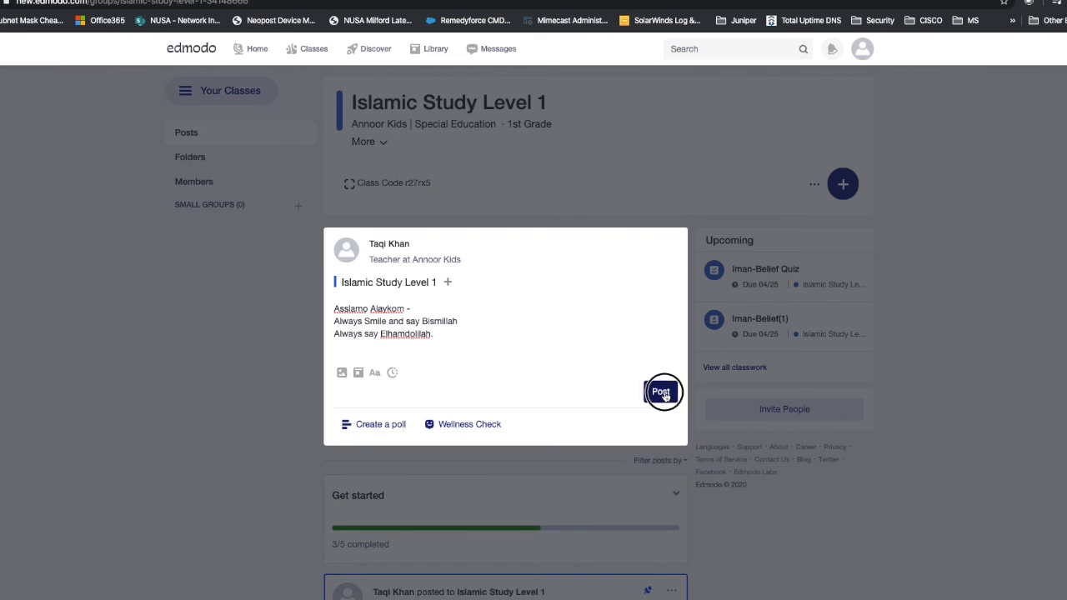
# - Find the new greeting post in the class feed and pin it
pyautogui.scroll(-7, 658, 429)
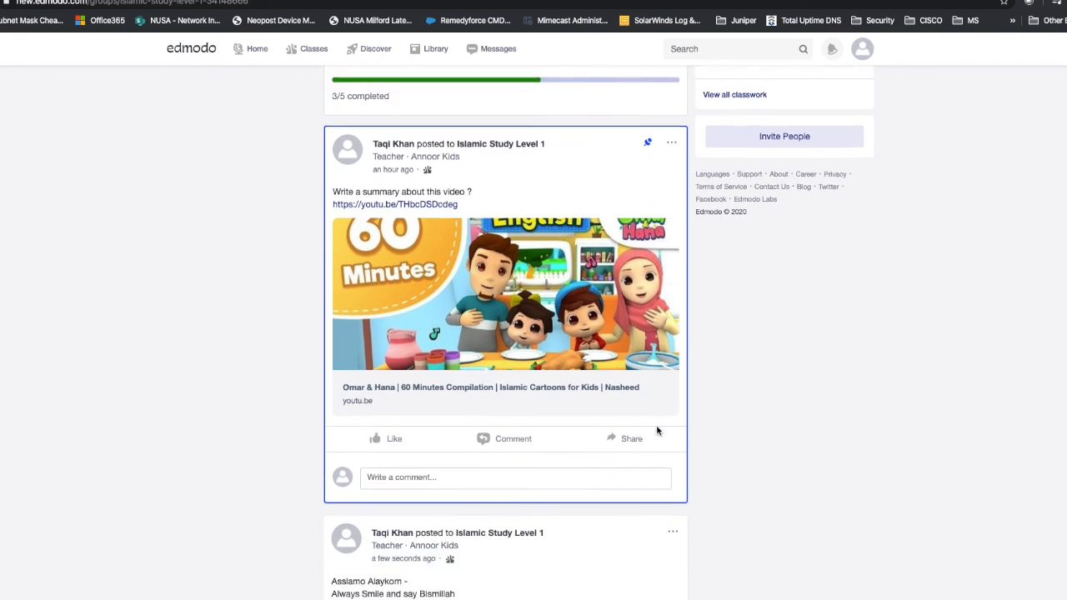
pyautogui.scroll(1, 659, 431)
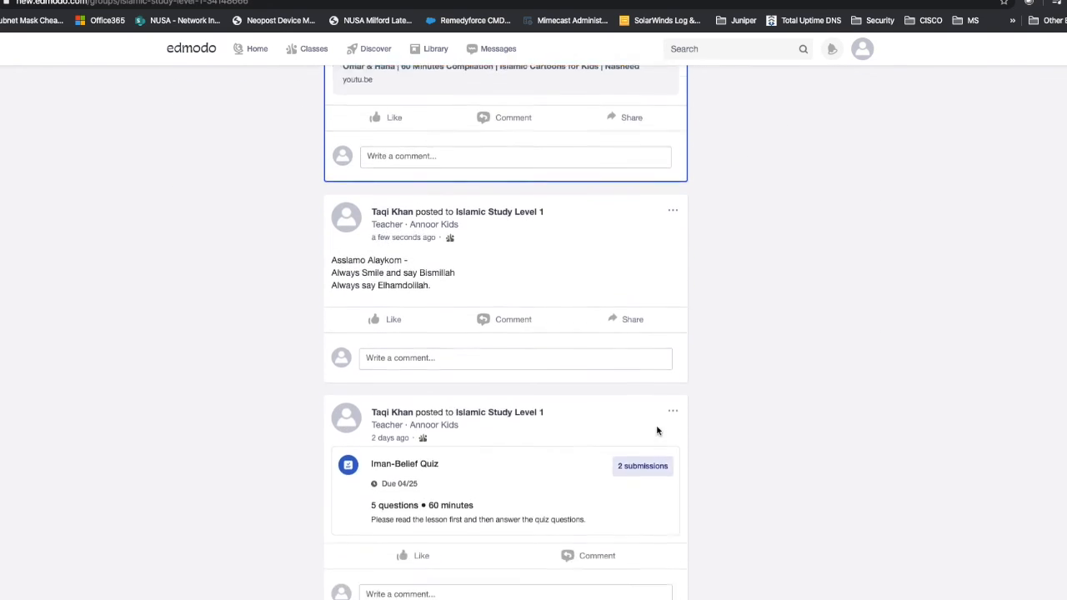
pyautogui.scroll(-1, 659, 432)
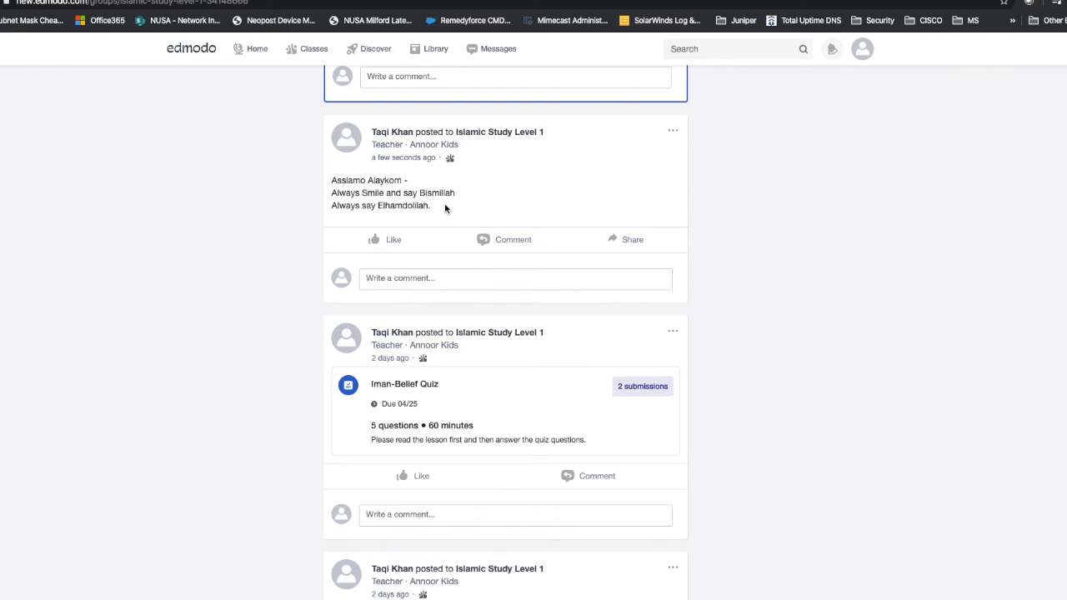
pyautogui.click(672, 130)
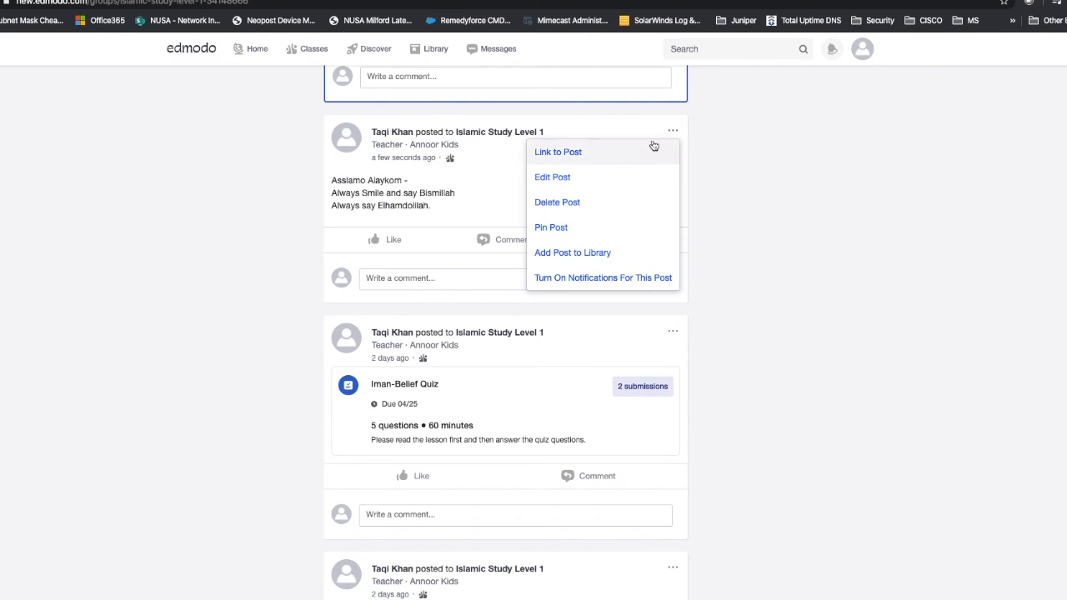
pyautogui.click(586, 229)
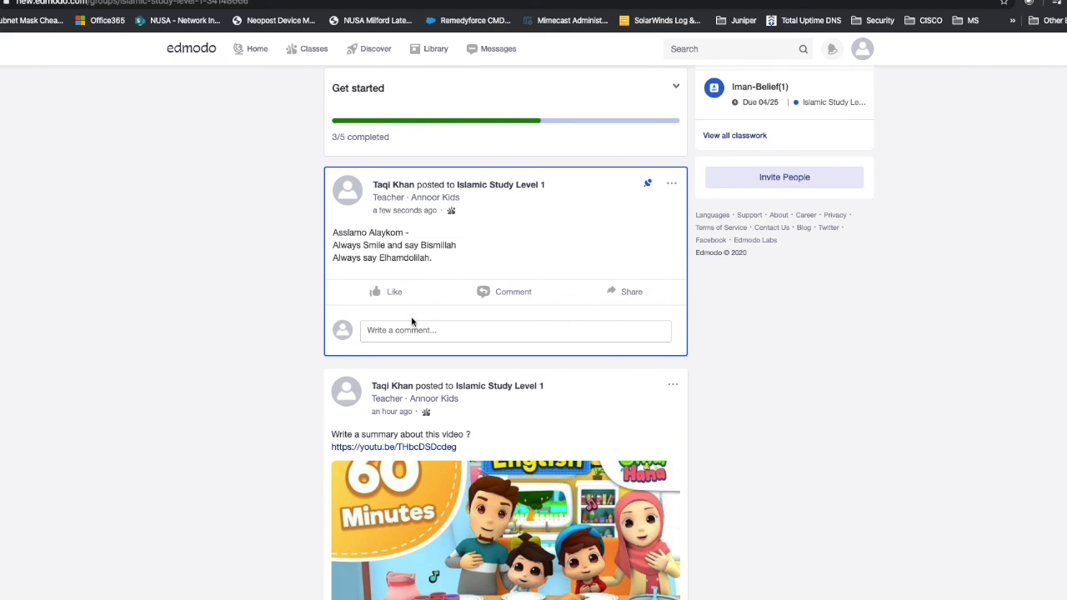
# - Open the options of the pinned greeting post and look over the available actions
pyautogui.click(671, 183)
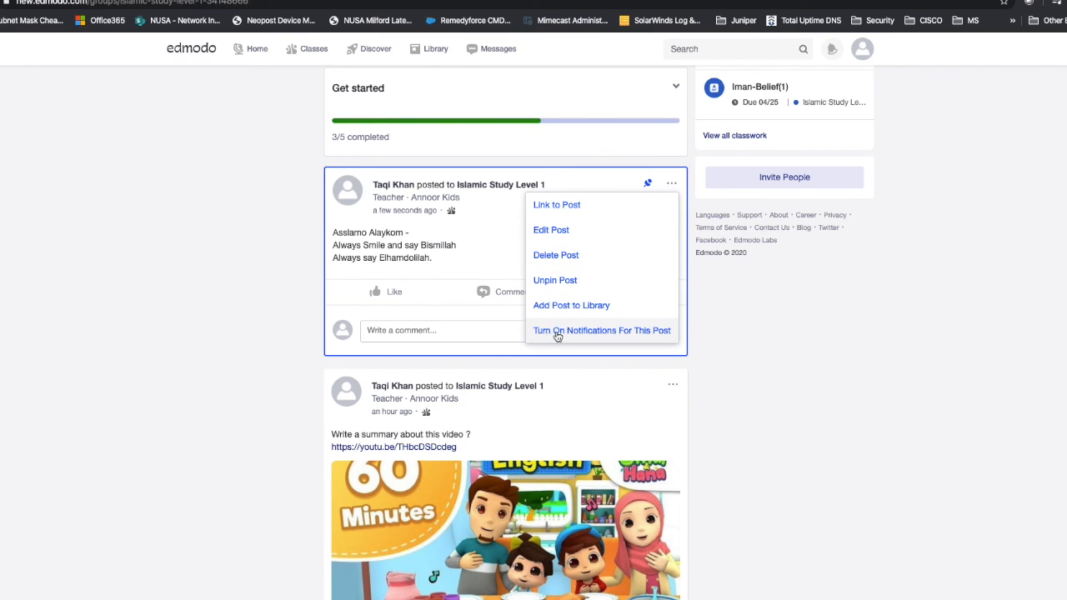
pyautogui.scroll(3, 298, 293)
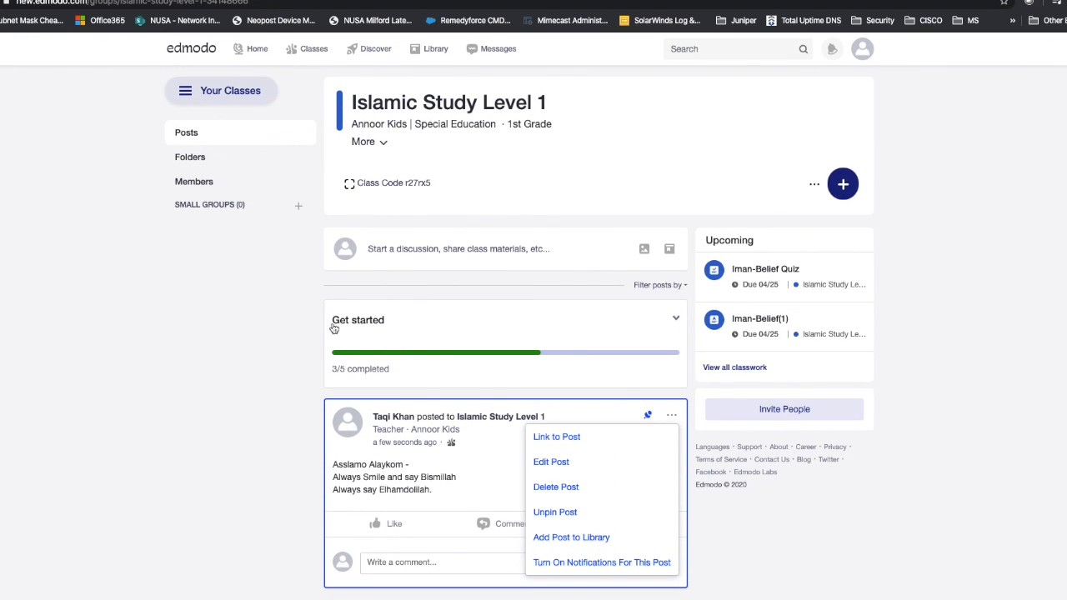
pyautogui.scroll(1, 328, 269)
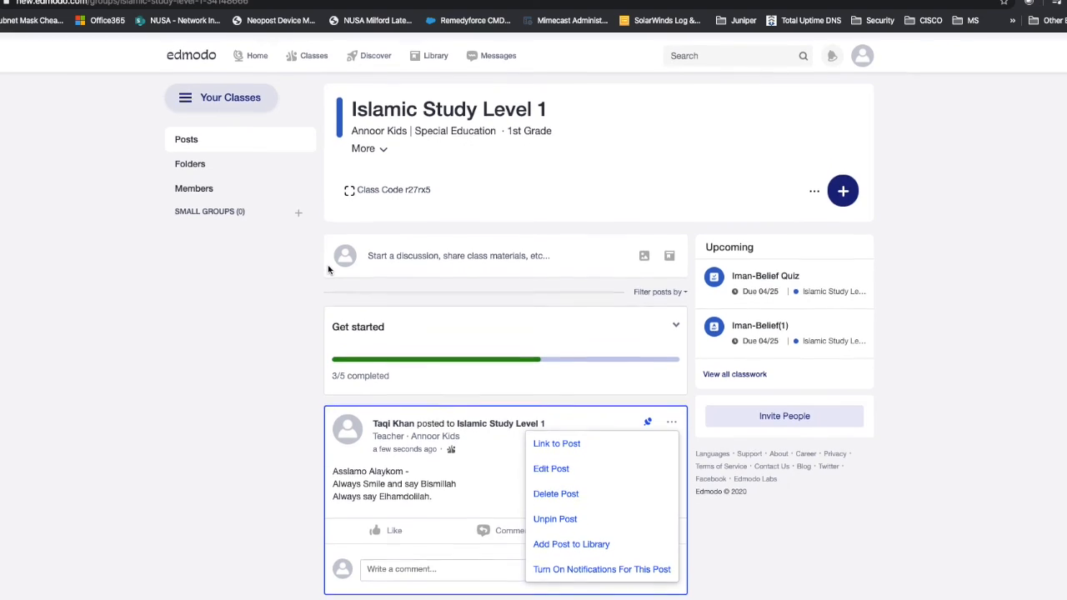